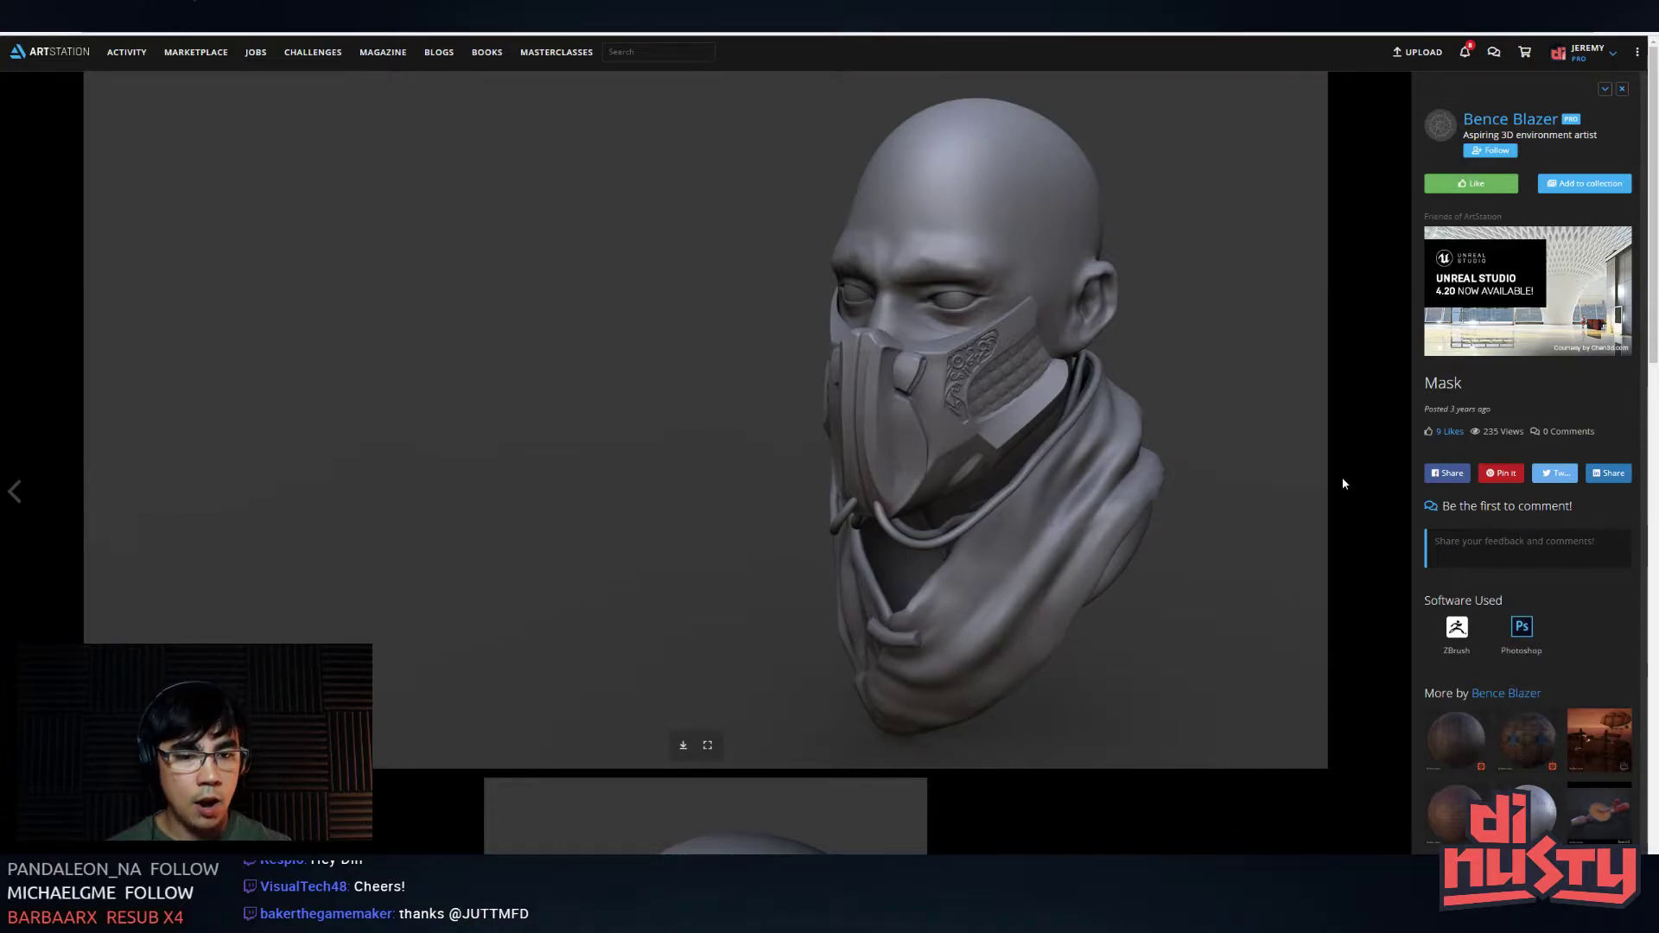
- Examine the Mask project's renders and posting date, and return to the artist's portfolio
{"action": "scroll", "coordinate": [976, 562], "scroll_direction": "down", "scroll_amount": 3}
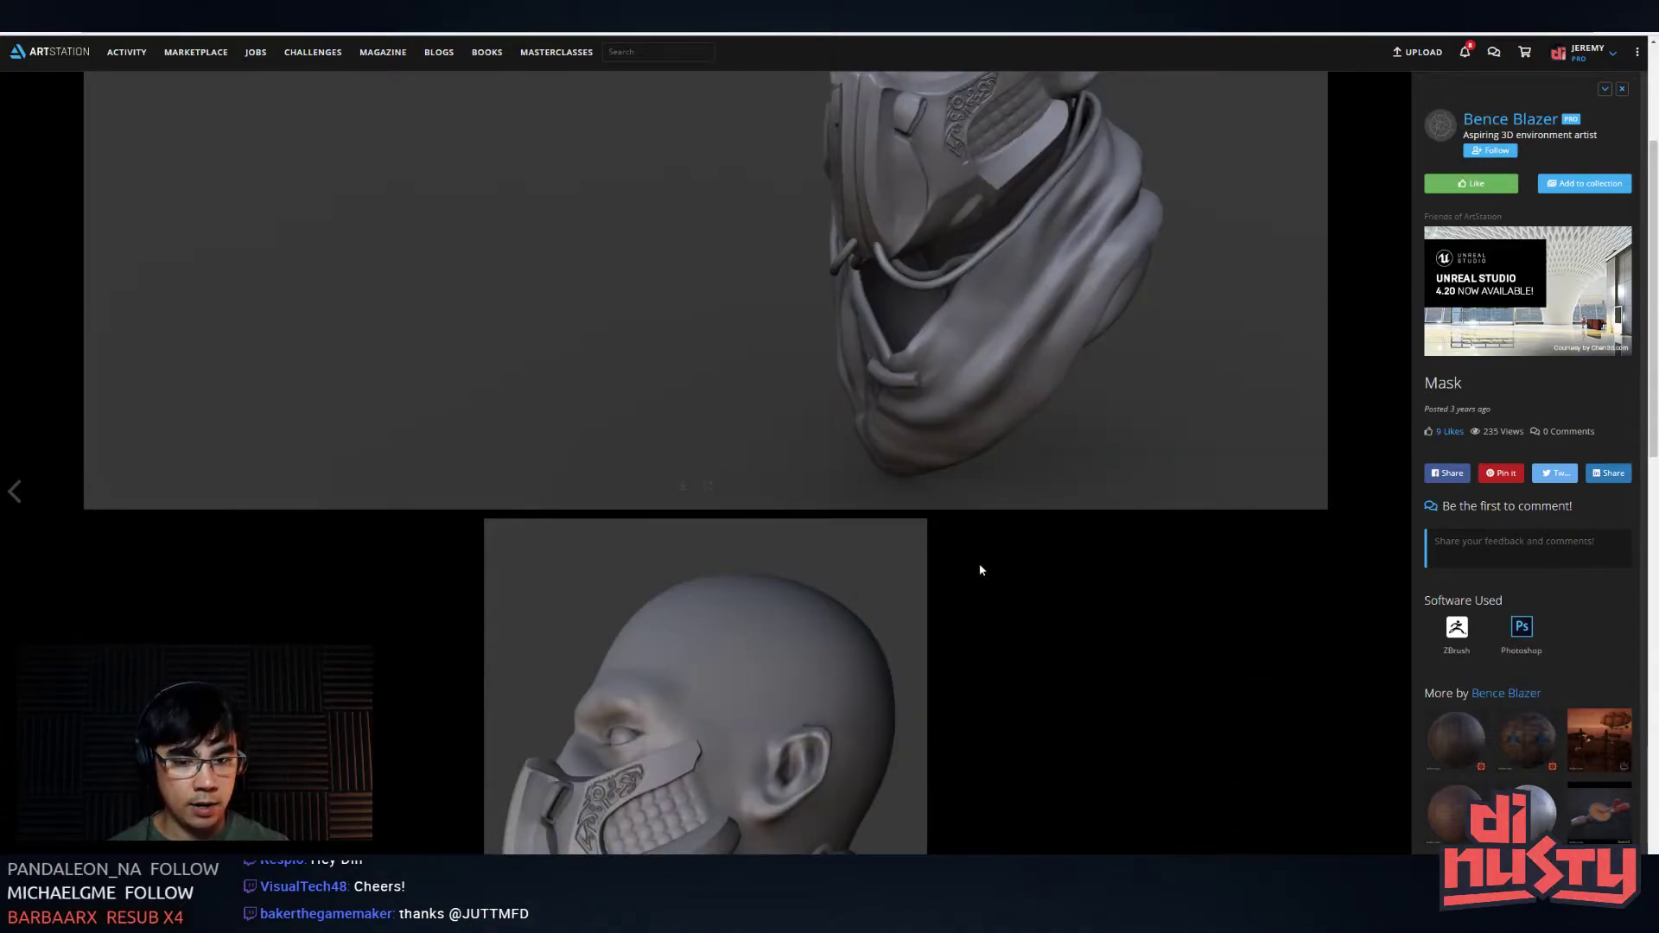
{"action": "scroll", "coordinate": [984, 544], "scroll_direction": "down", "scroll_amount": 2}
{"action": "scroll", "coordinate": [994, 529], "scroll_direction": "up", "scroll_amount": 4}
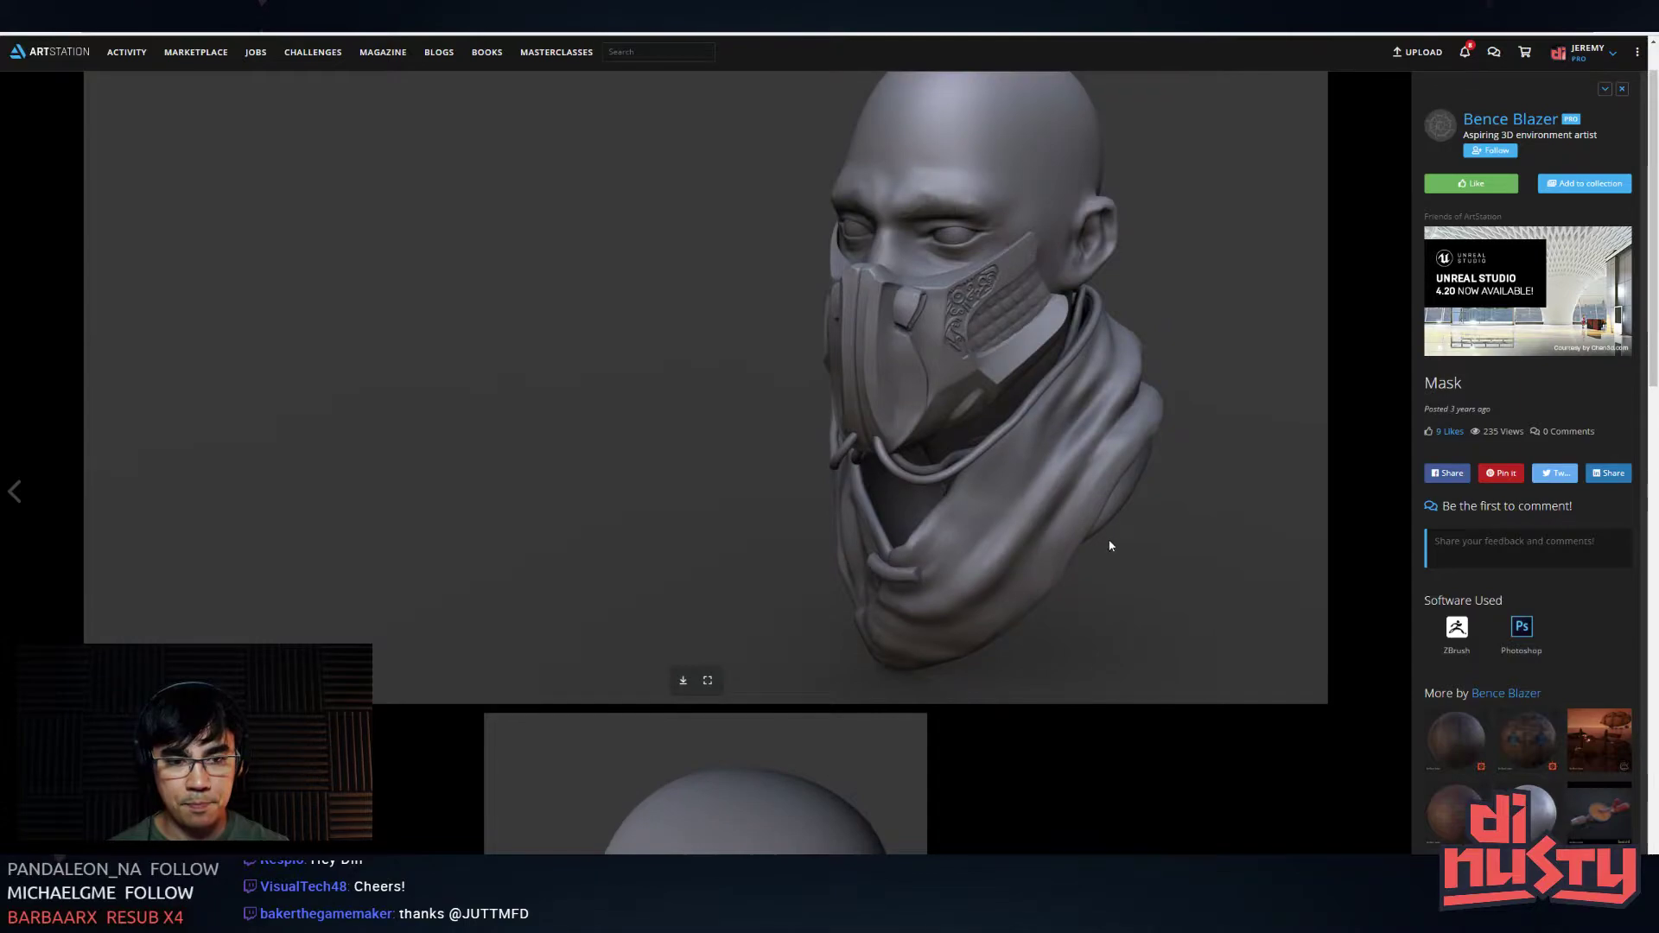
{"action": "left_click_drag", "start_coordinate": [1491, 408], "coordinate": [1459, 408]}
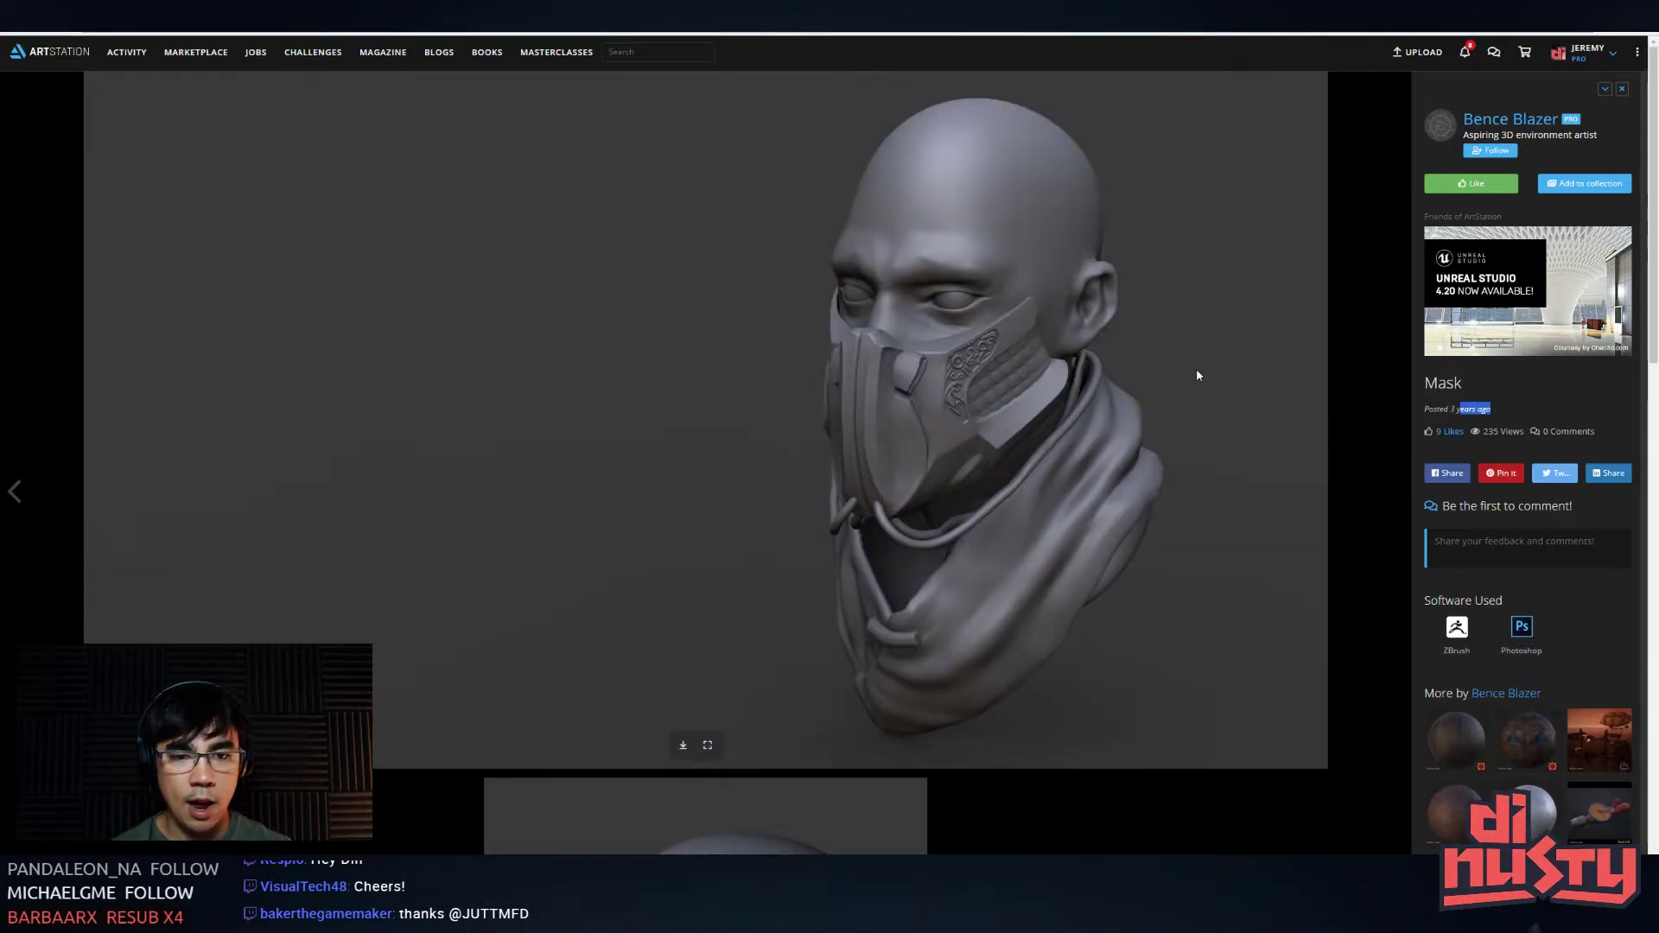
{"action": "left_click", "coordinate": [1020, 247]}
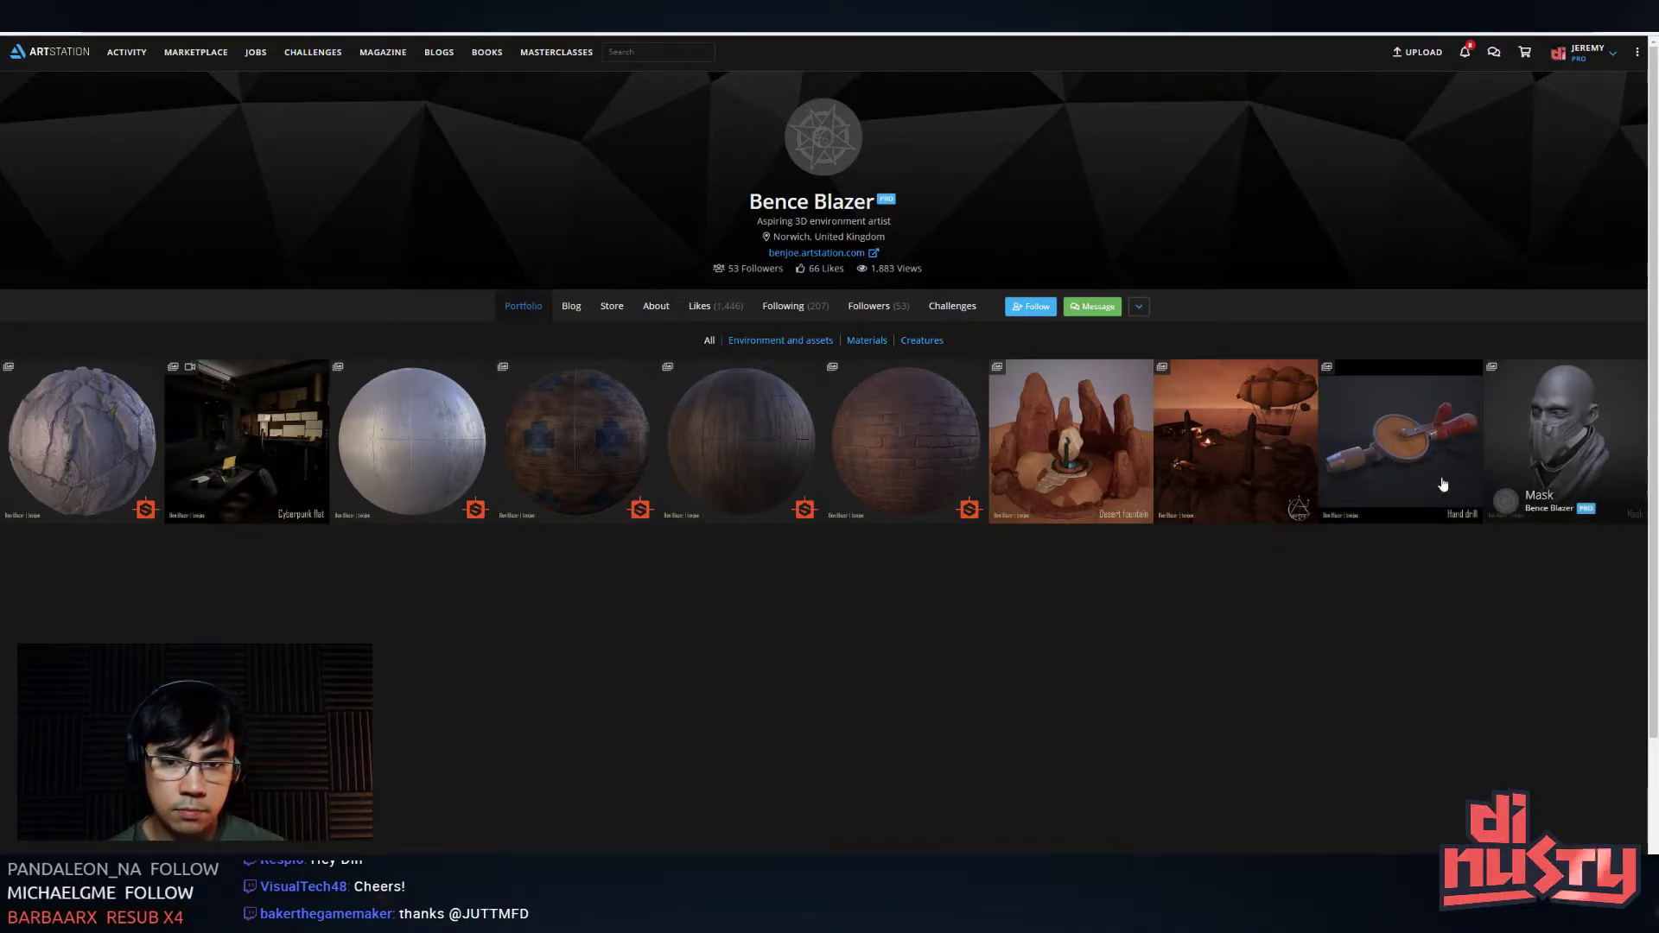
- Open the artist's blog, read through the Hard surface WIP post and its model images, and return to the portfolio
{"action": "left_click", "coordinate": [571, 307]}
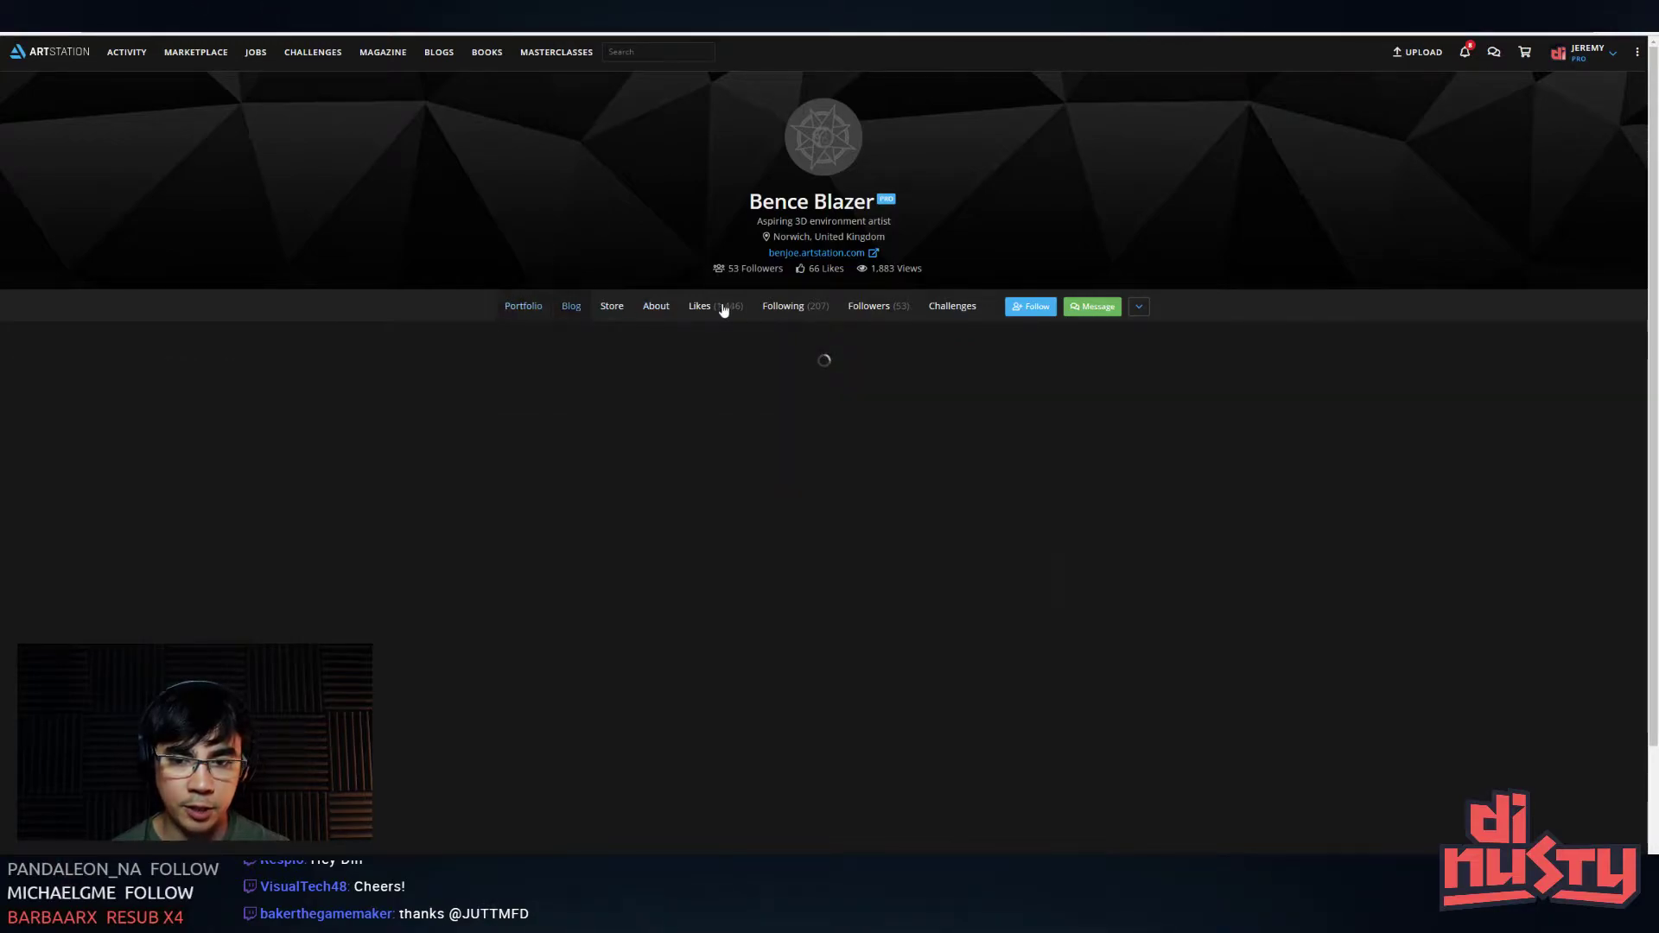
{"action": "scroll", "coordinate": [1310, 446], "scroll_direction": "down", "scroll_amount": 8}
{"action": "scroll", "coordinate": [1318, 439], "scroll_direction": "up", "scroll_amount": 5}
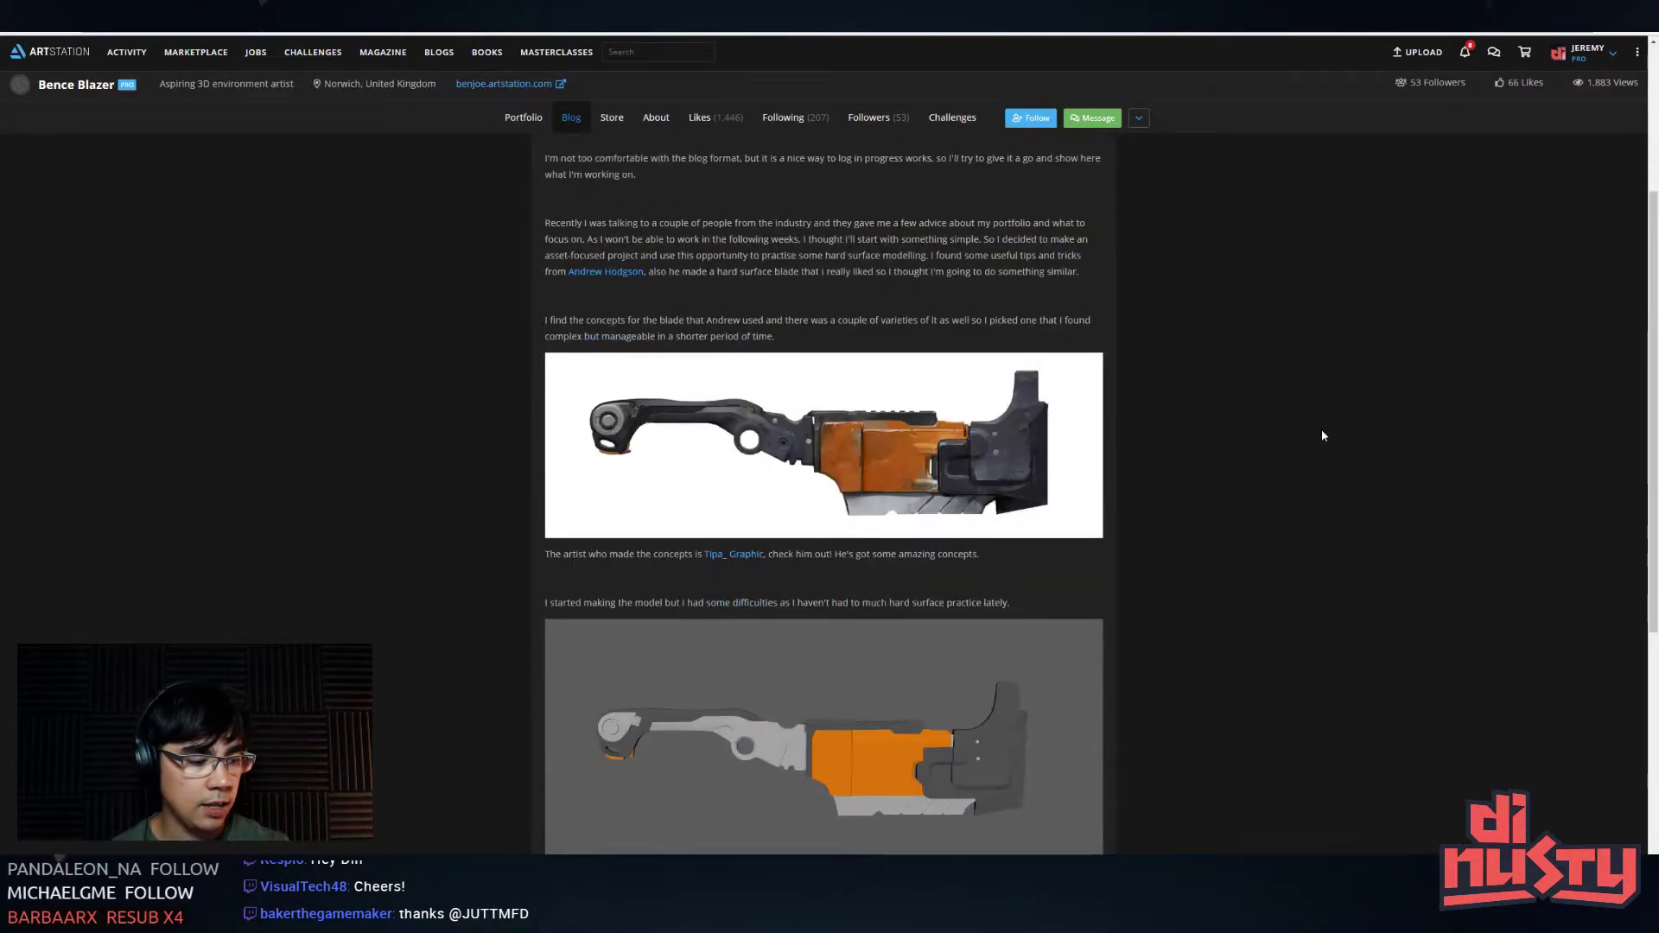
{"action": "scroll", "coordinate": [1212, 397], "scroll_direction": "up", "scroll_amount": 3}
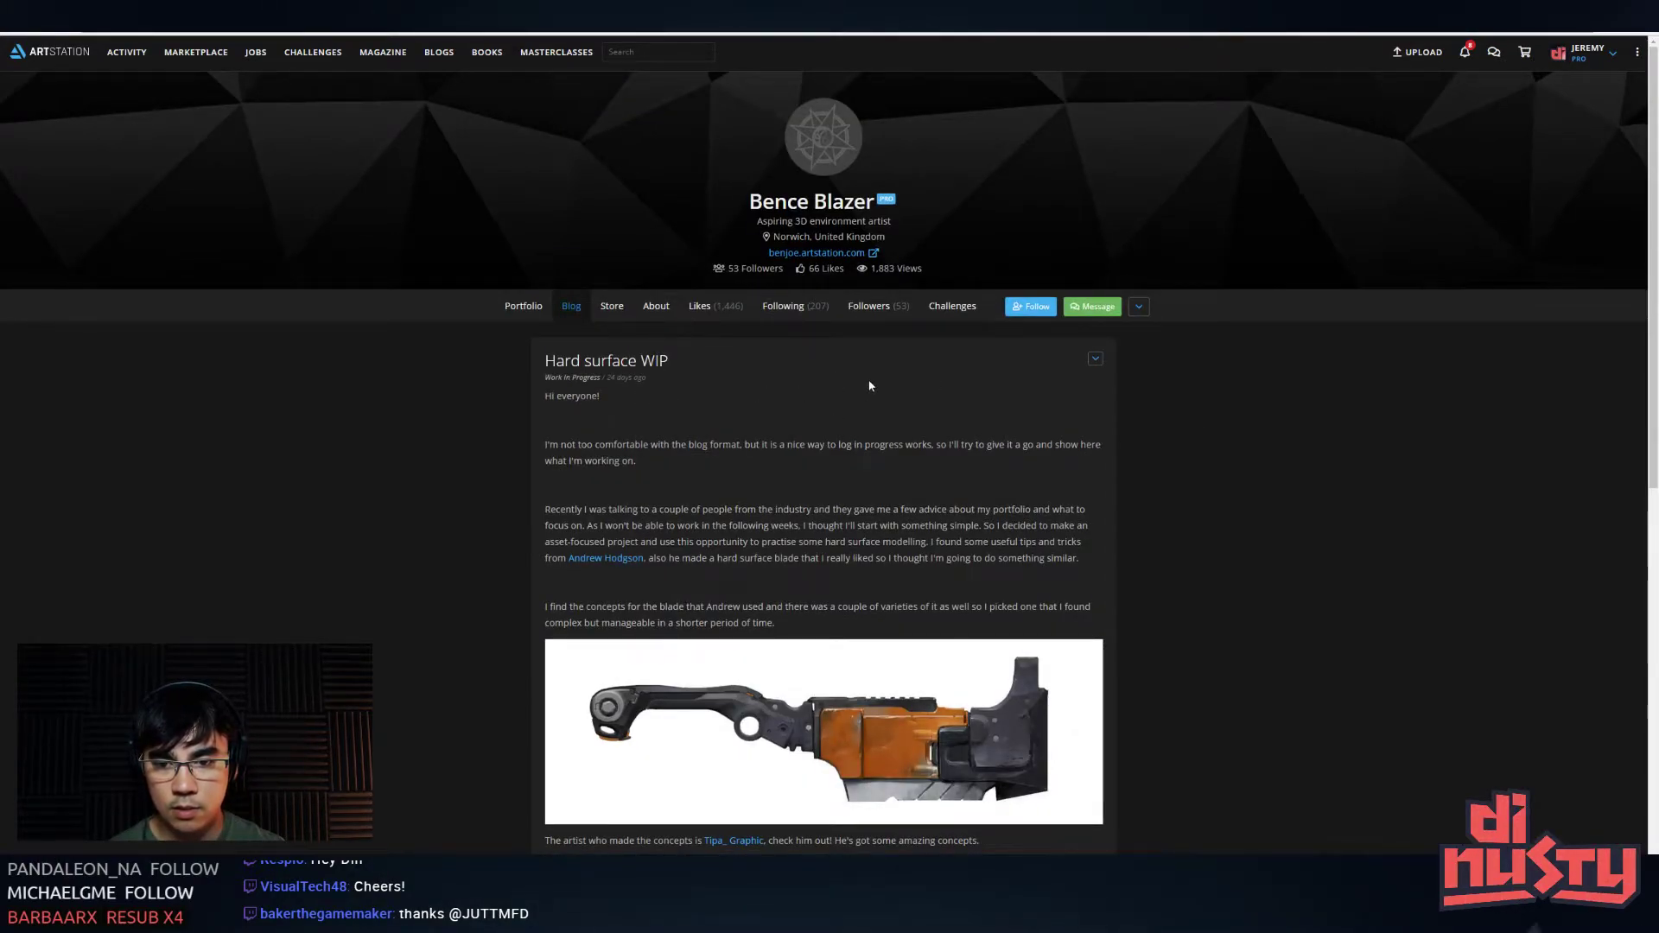
{"action": "scroll", "coordinate": [880, 376], "scroll_direction": "down", "scroll_amount": 2}
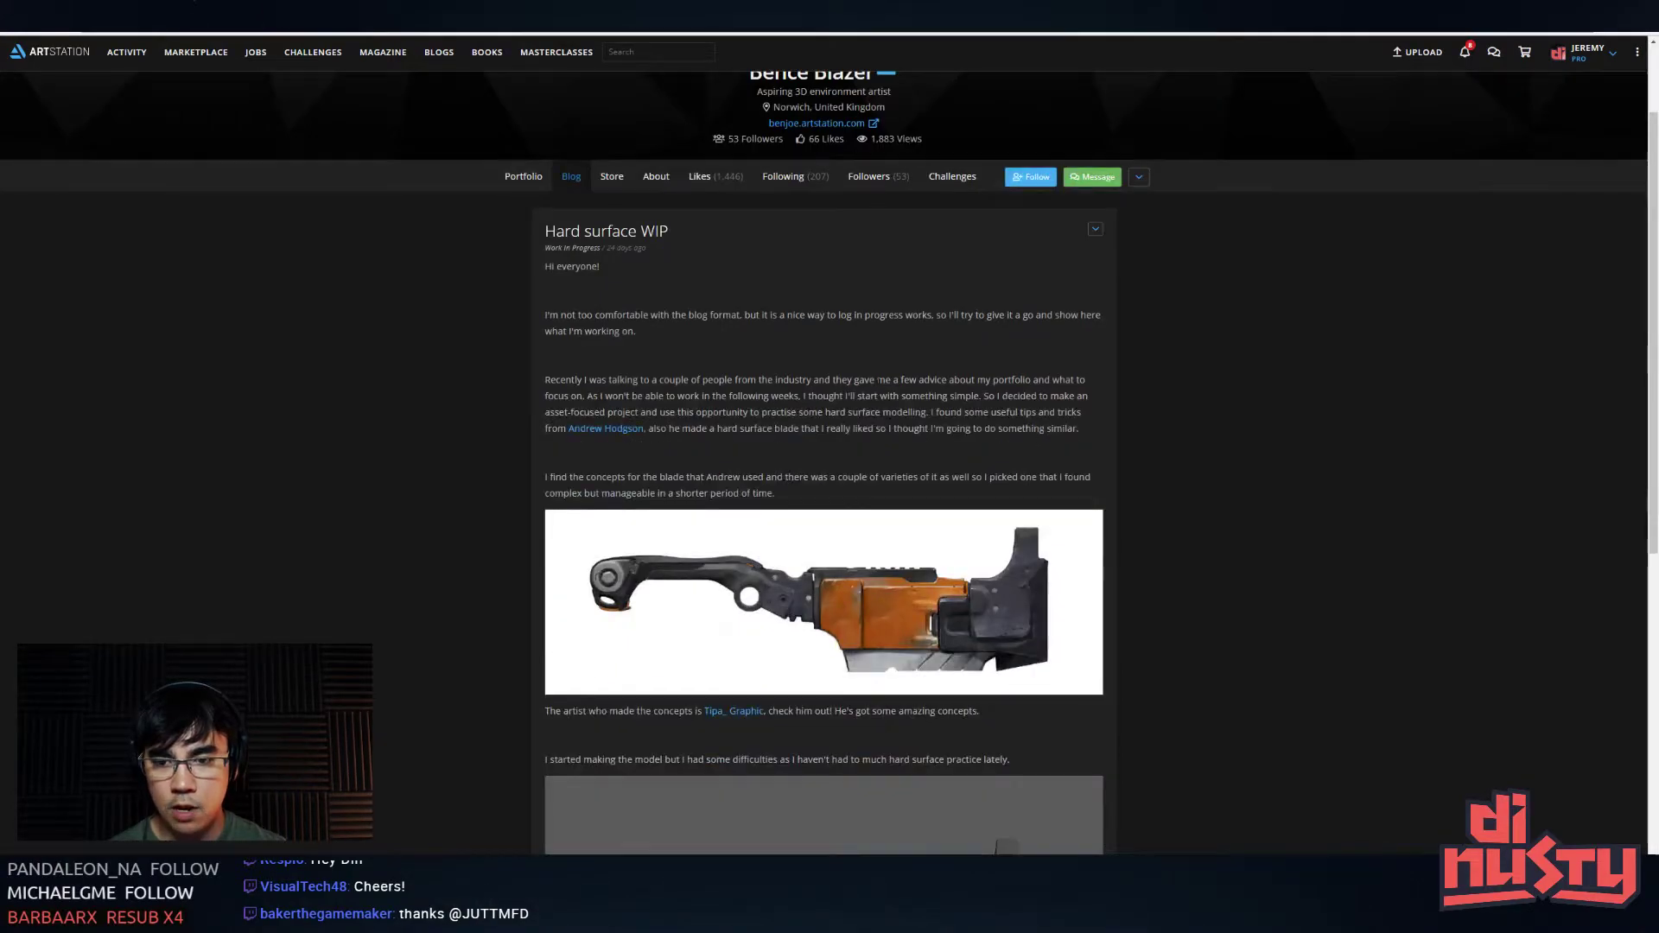
{"action": "scroll", "coordinate": [904, 388], "scroll_direction": "down", "scroll_amount": 10}
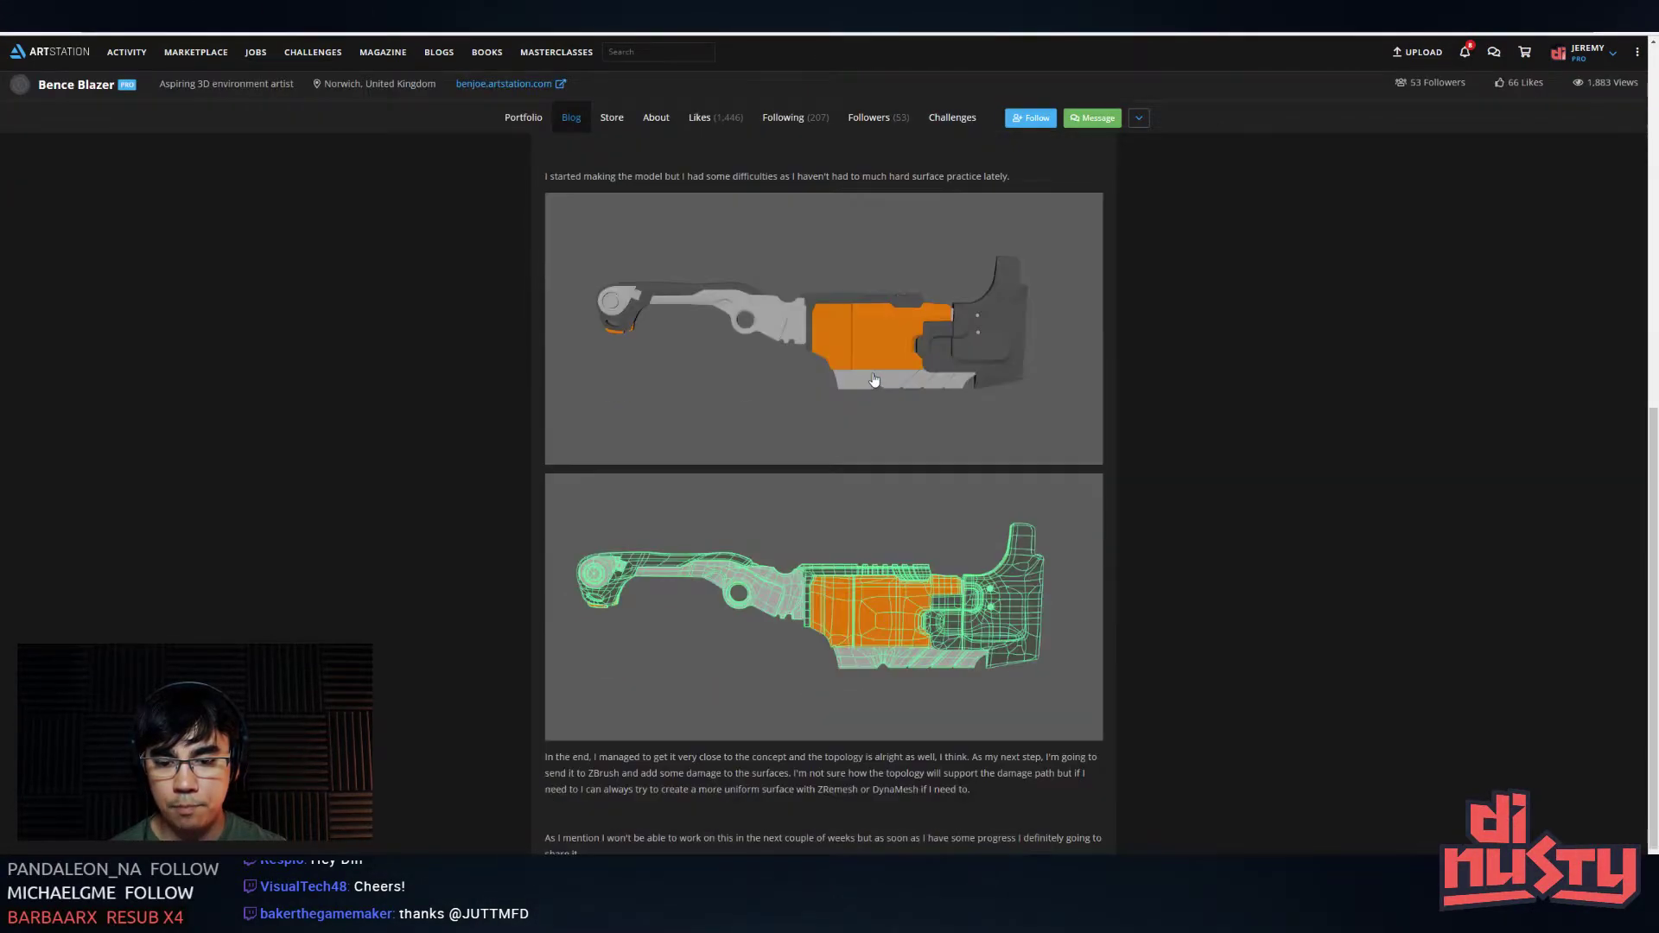
{"action": "key", "text": "alt+Left"}
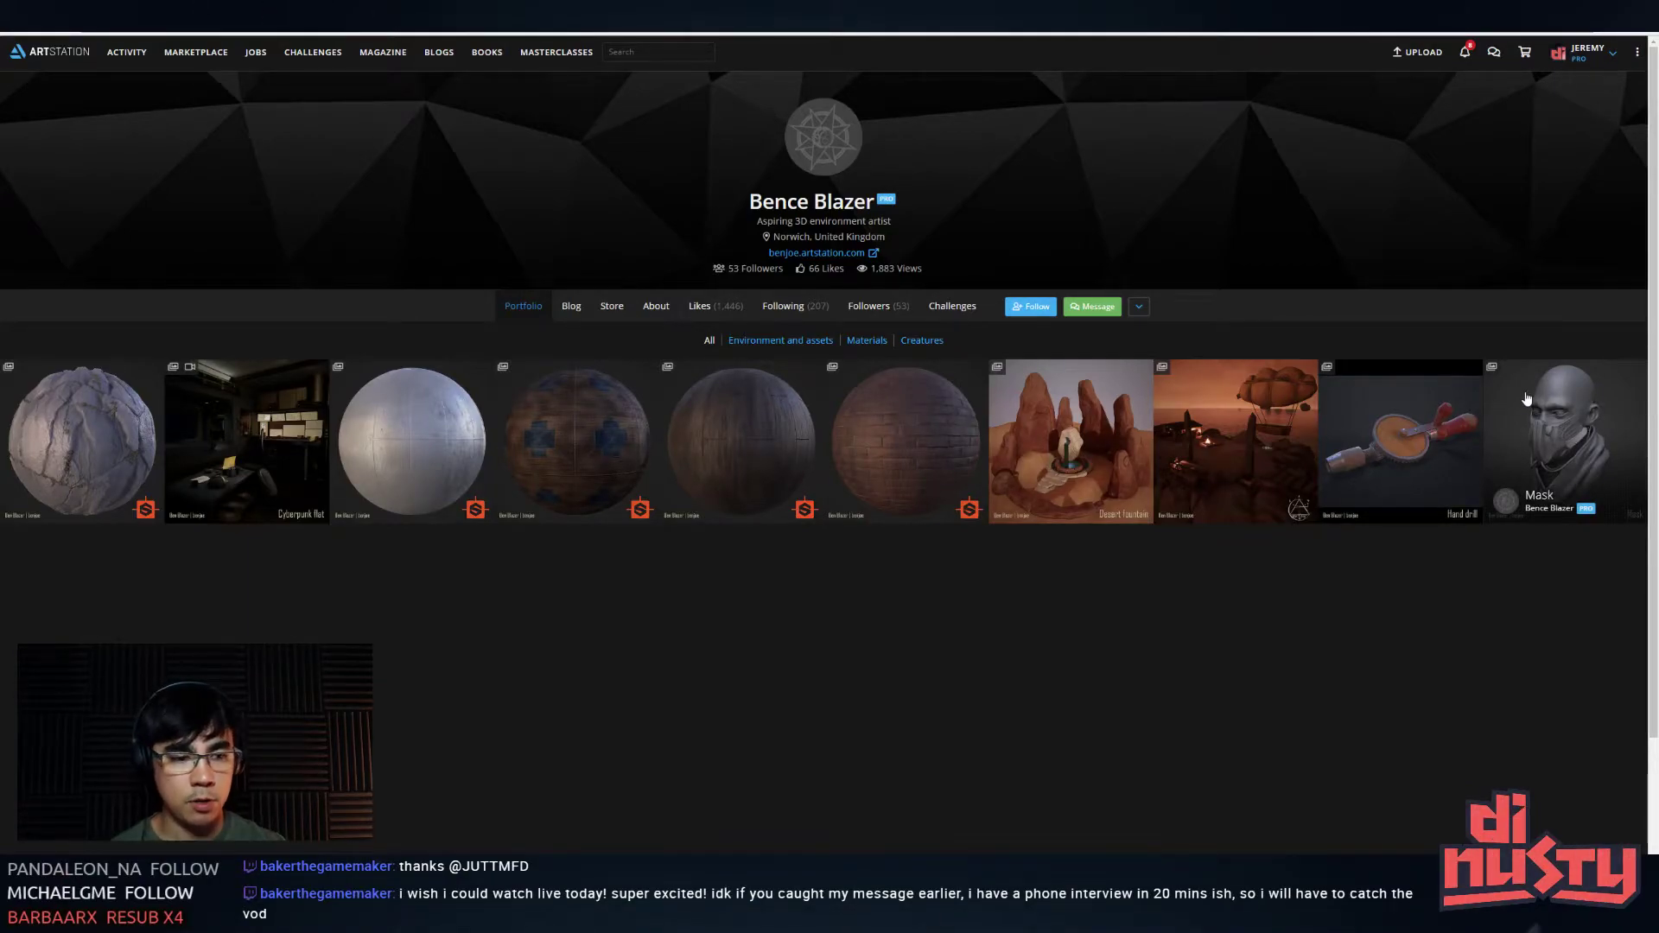
- Open the Hand drill project from the portfolio and look through its renders down to the side view
{"action": "left_click", "coordinate": [1402, 424]}
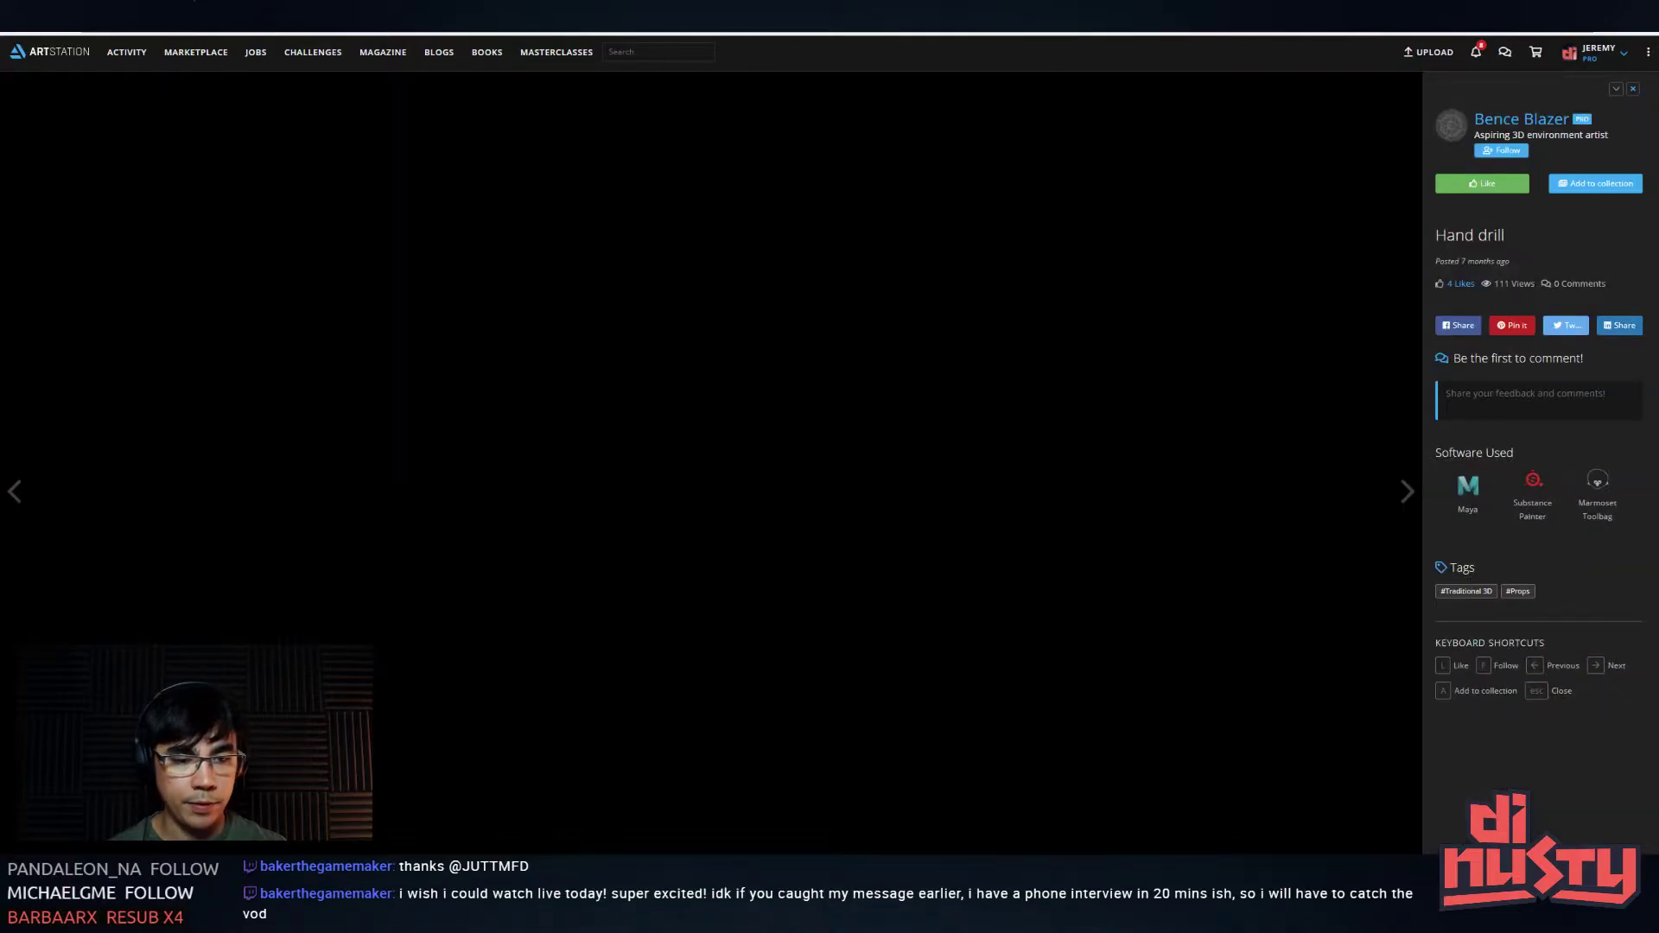
{"action": "scroll", "coordinate": [1216, 324], "scroll_direction": "down", "scroll_amount": 10}
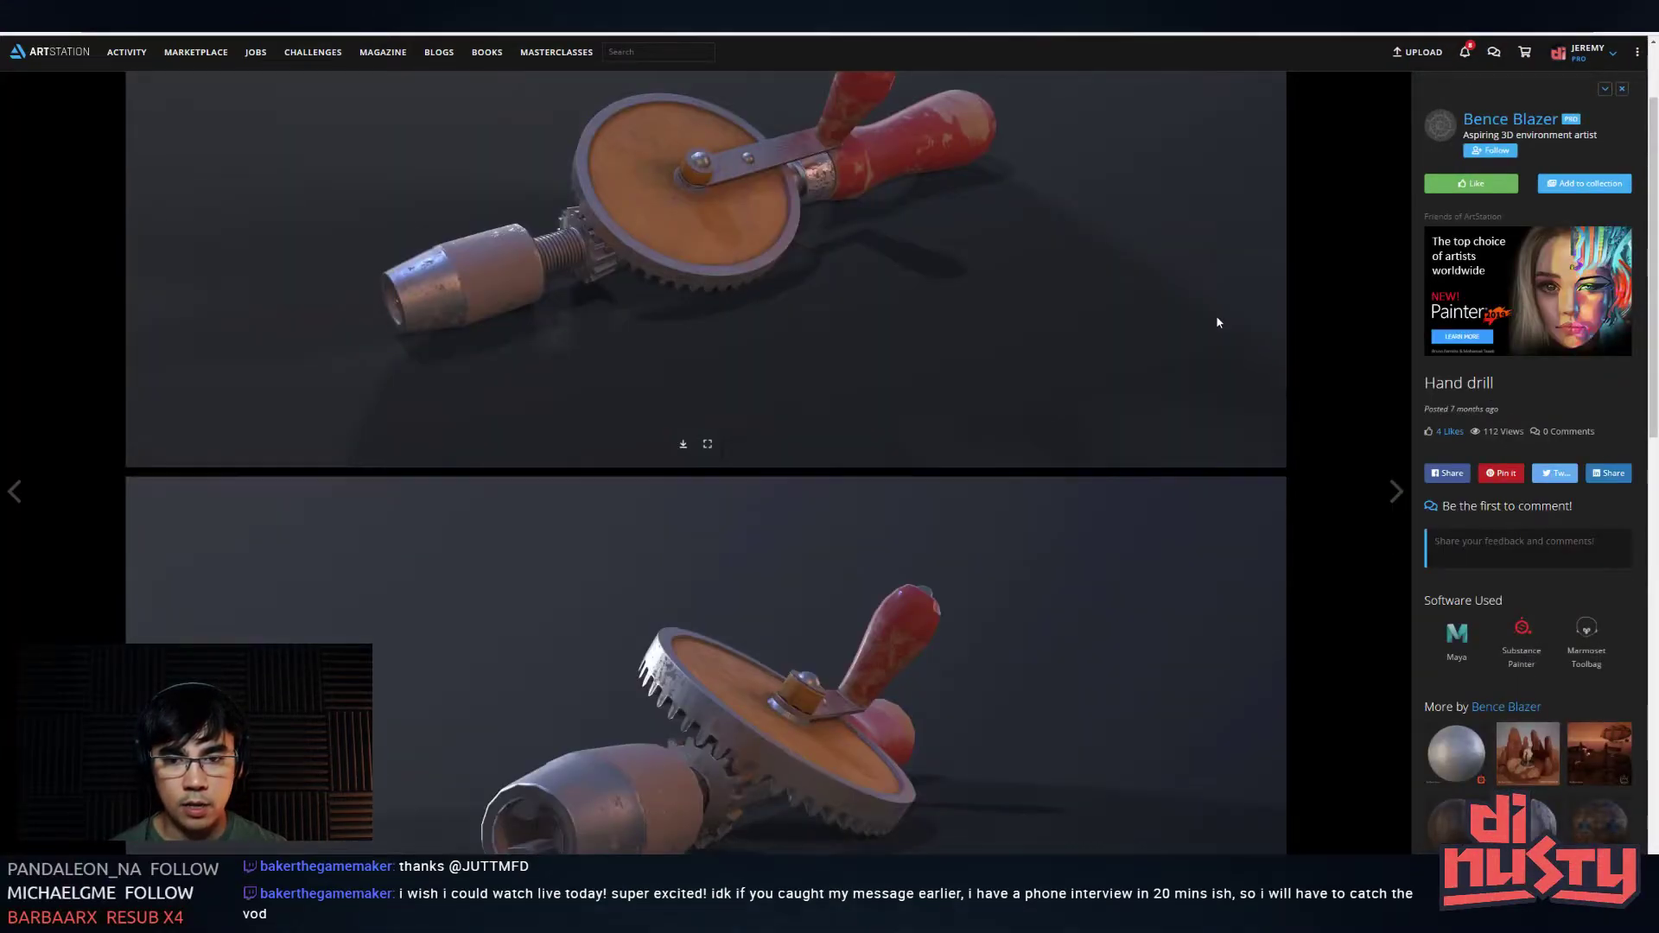
{"action": "key", "text": "Right"}
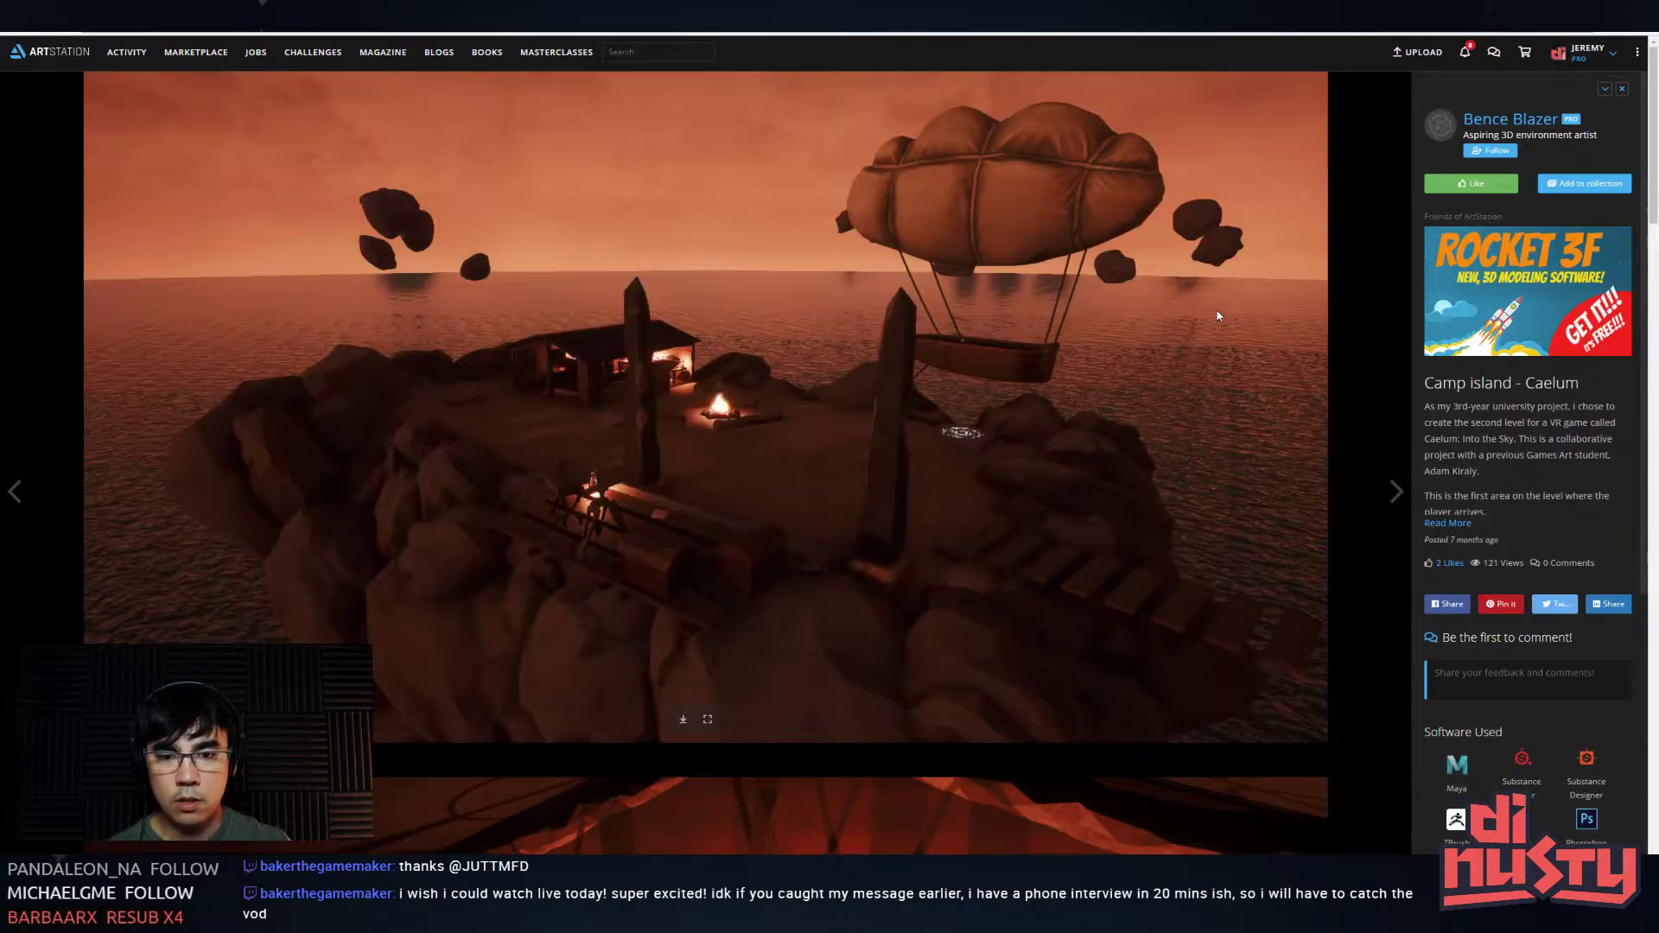
{"action": "key", "text": "Left"}
{"action": "scroll", "coordinate": [1017, 331], "scroll_direction": "down", "scroll_amount": 3}
{"action": "scroll", "coordinate": [1017, 330], "scroll_direction": "down", "scroll_amount": 5}
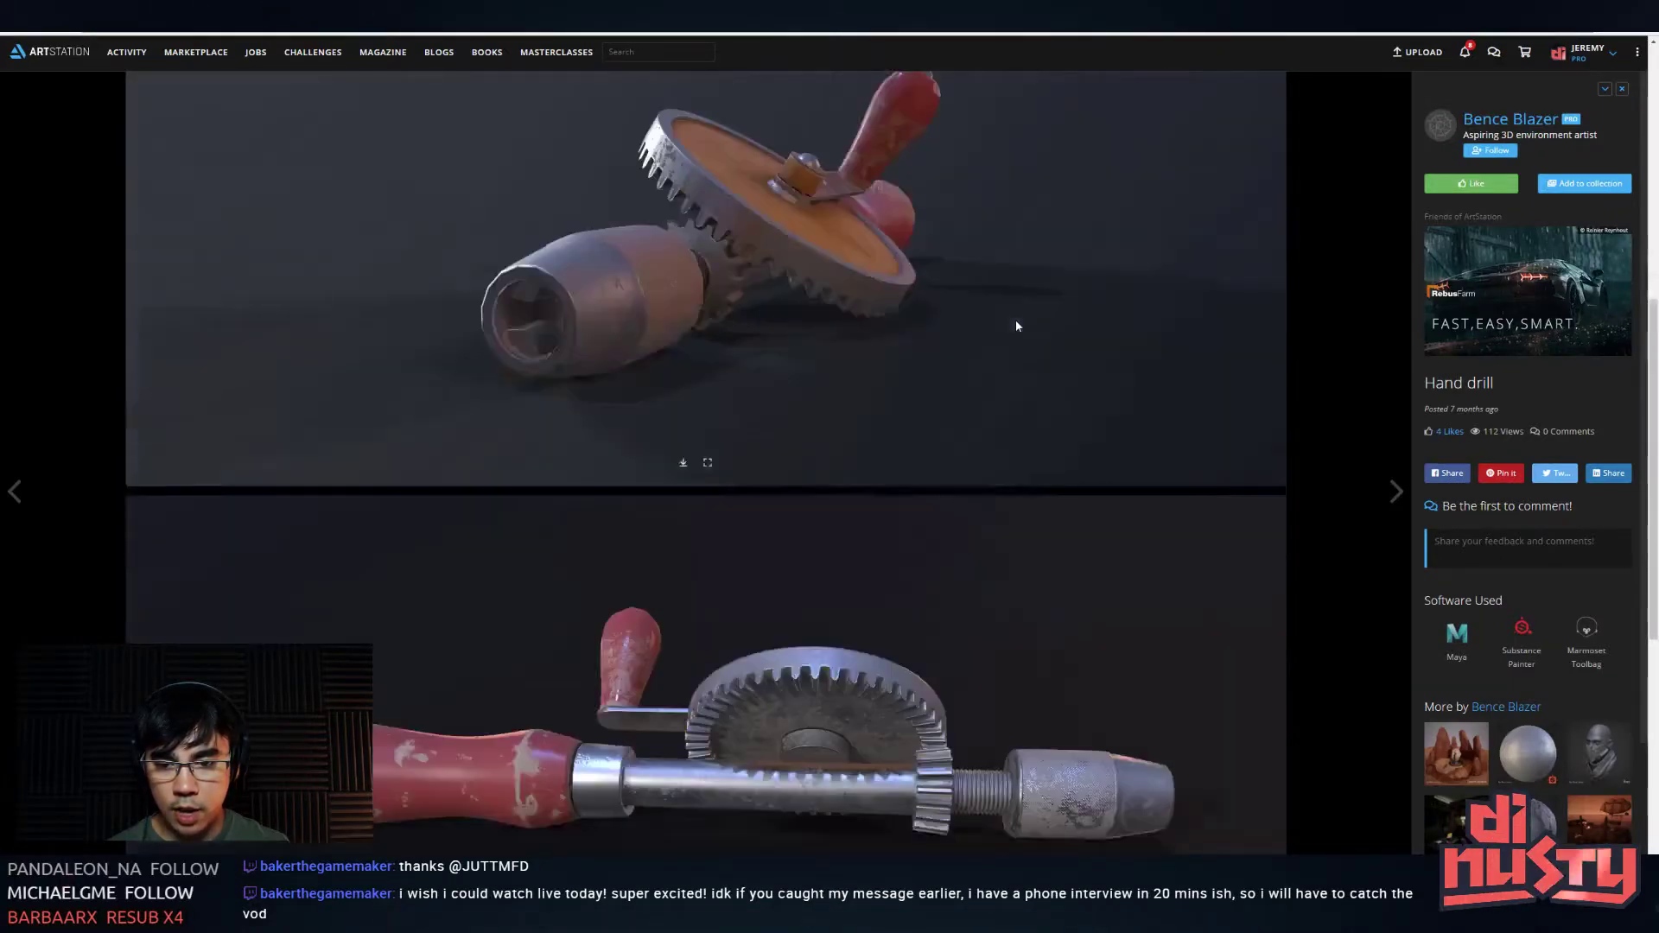
{"action": "scroll", "coordinate": [1016, 326], "scroll_direction": "down", "scroll_amount": 1}
{"action": "scroll", "coordinate": [1016, 326], "scroll_direction": "down", "scroll_amount": 1}
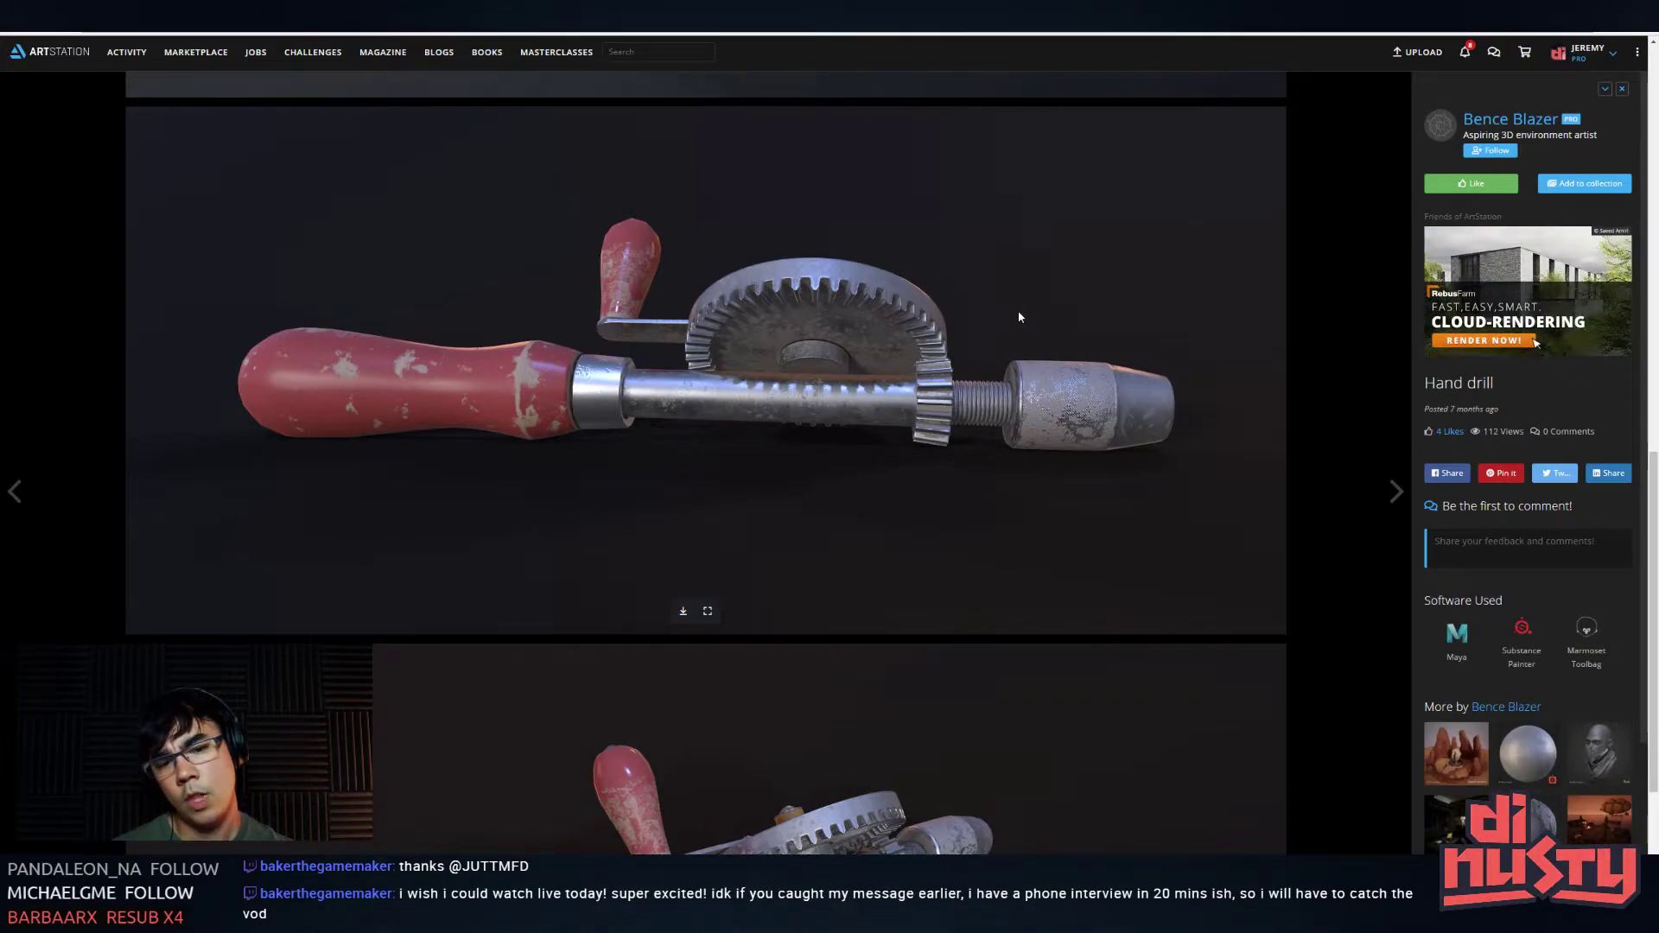
- Compare the hand drill's side-view and angled renders, examining the paint wear on the handle and the metal surface detail
{"action": "scroll", "coordinate": [1018, 316], "scroll_direction": "down", "scroll_amount": 4}
{"action": "scroll", "coordinate": [1018, 315], "scroll_direction": "up", "scroll_amount": 4}
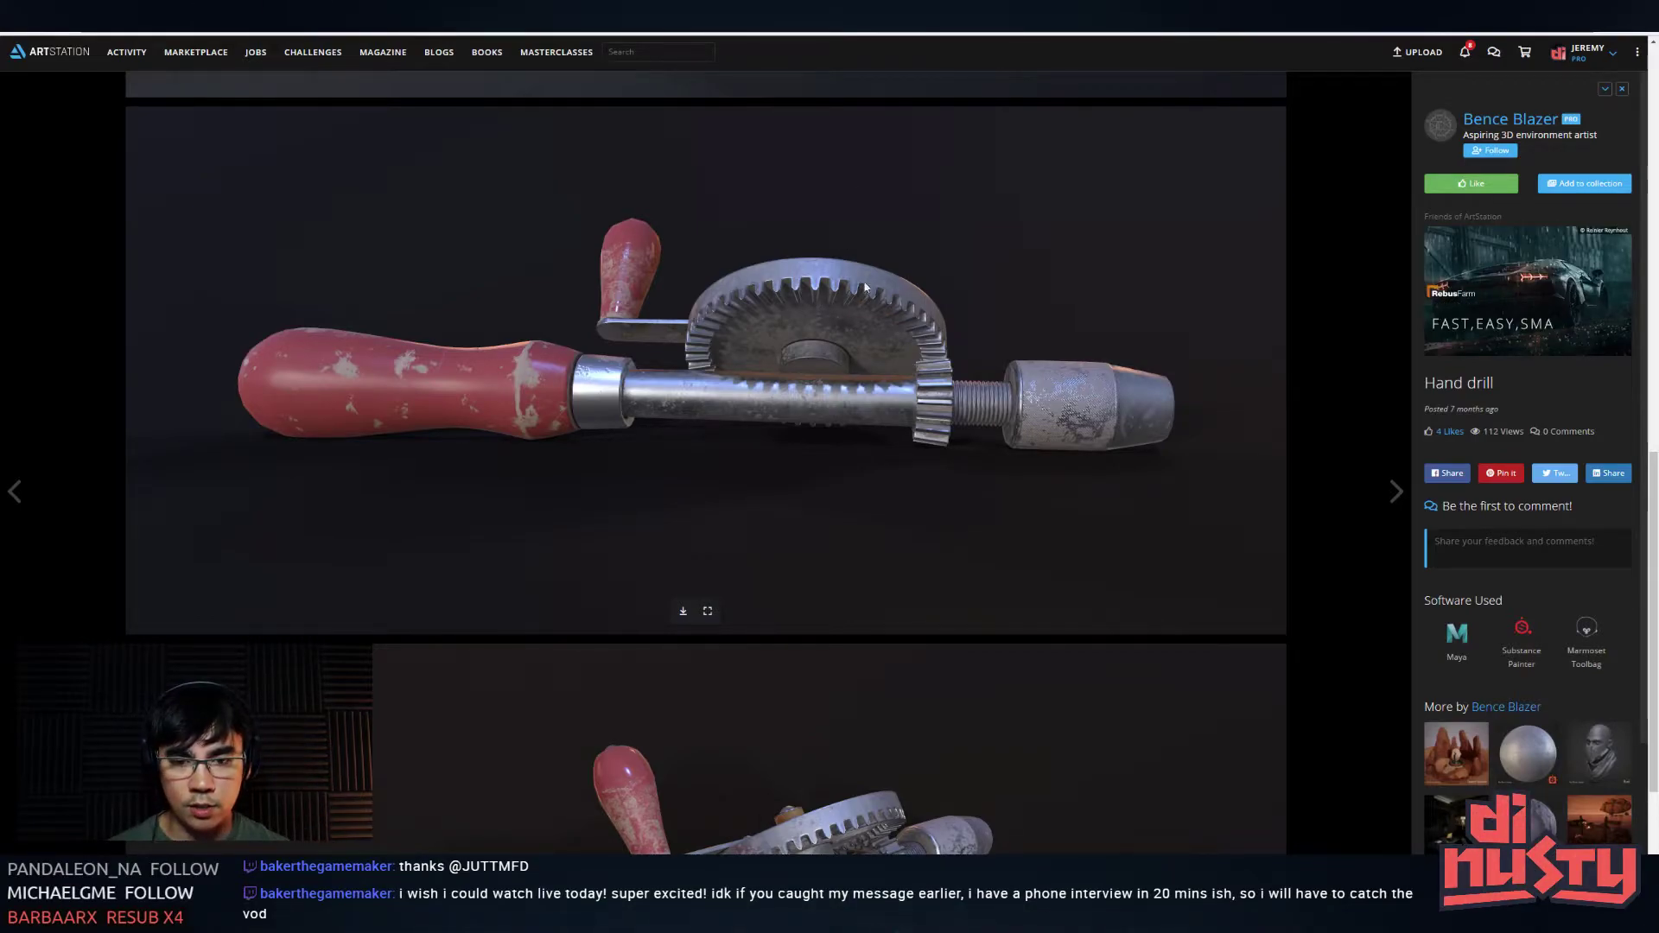
{"action": "scroll", "coordinate": [797, 279], "scroll_direction": "down", "scroll_amount": 3}
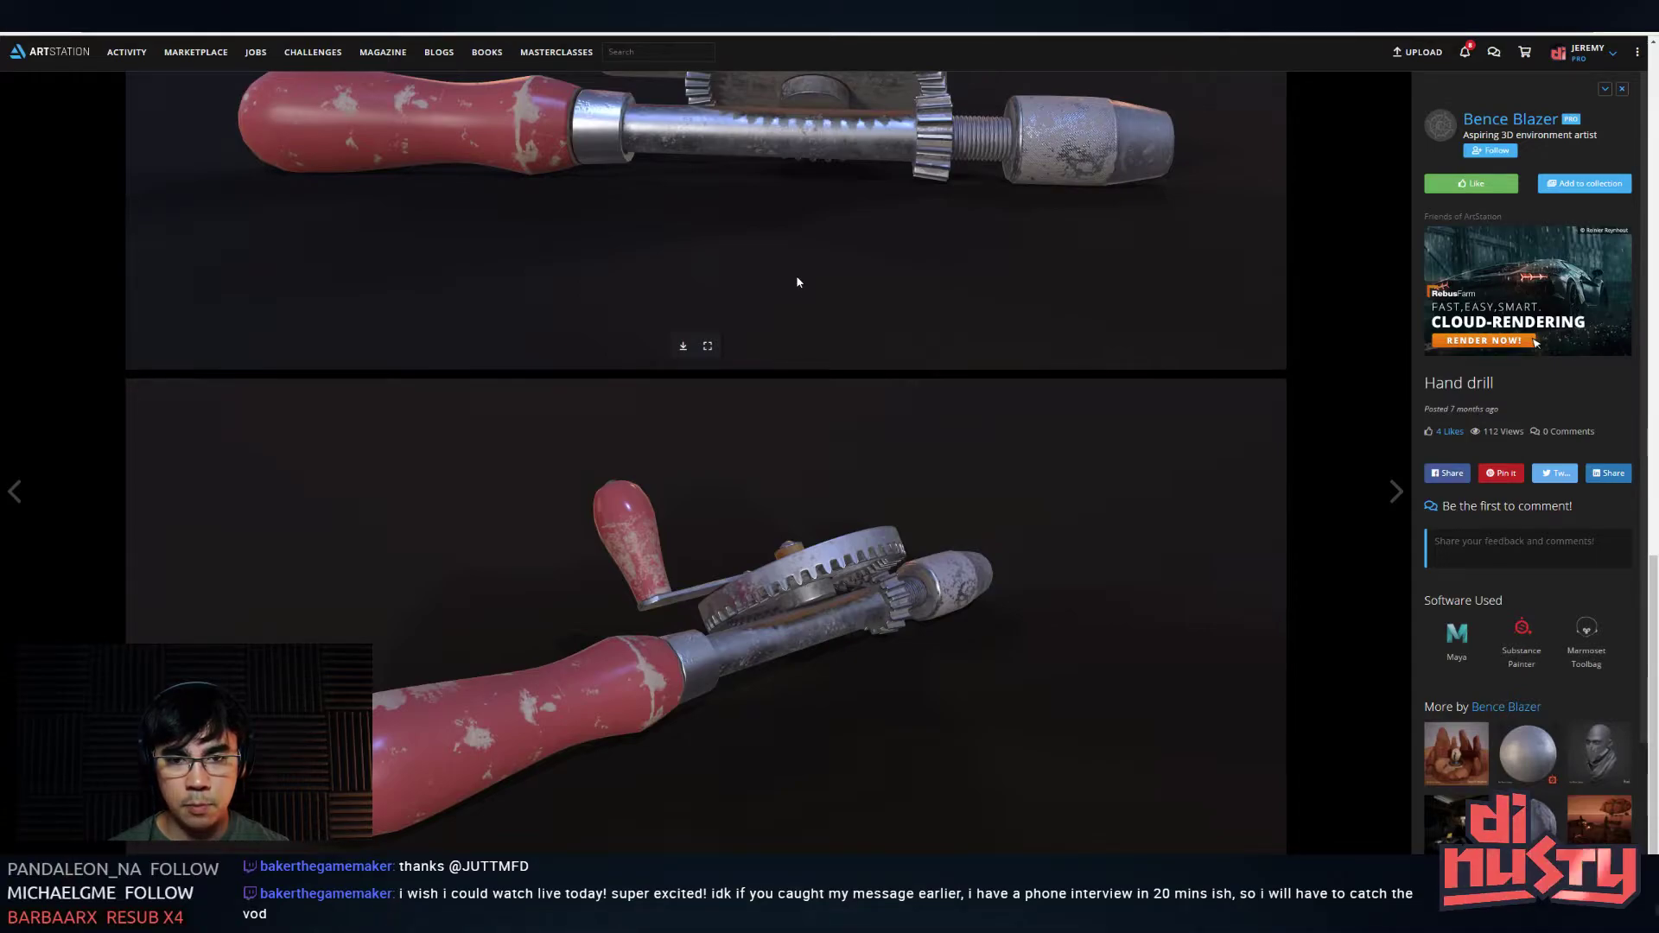
{"action": "scroll", "coordinate": [796, 282], "scroll_direction": "up", "scroll_amount": 1}
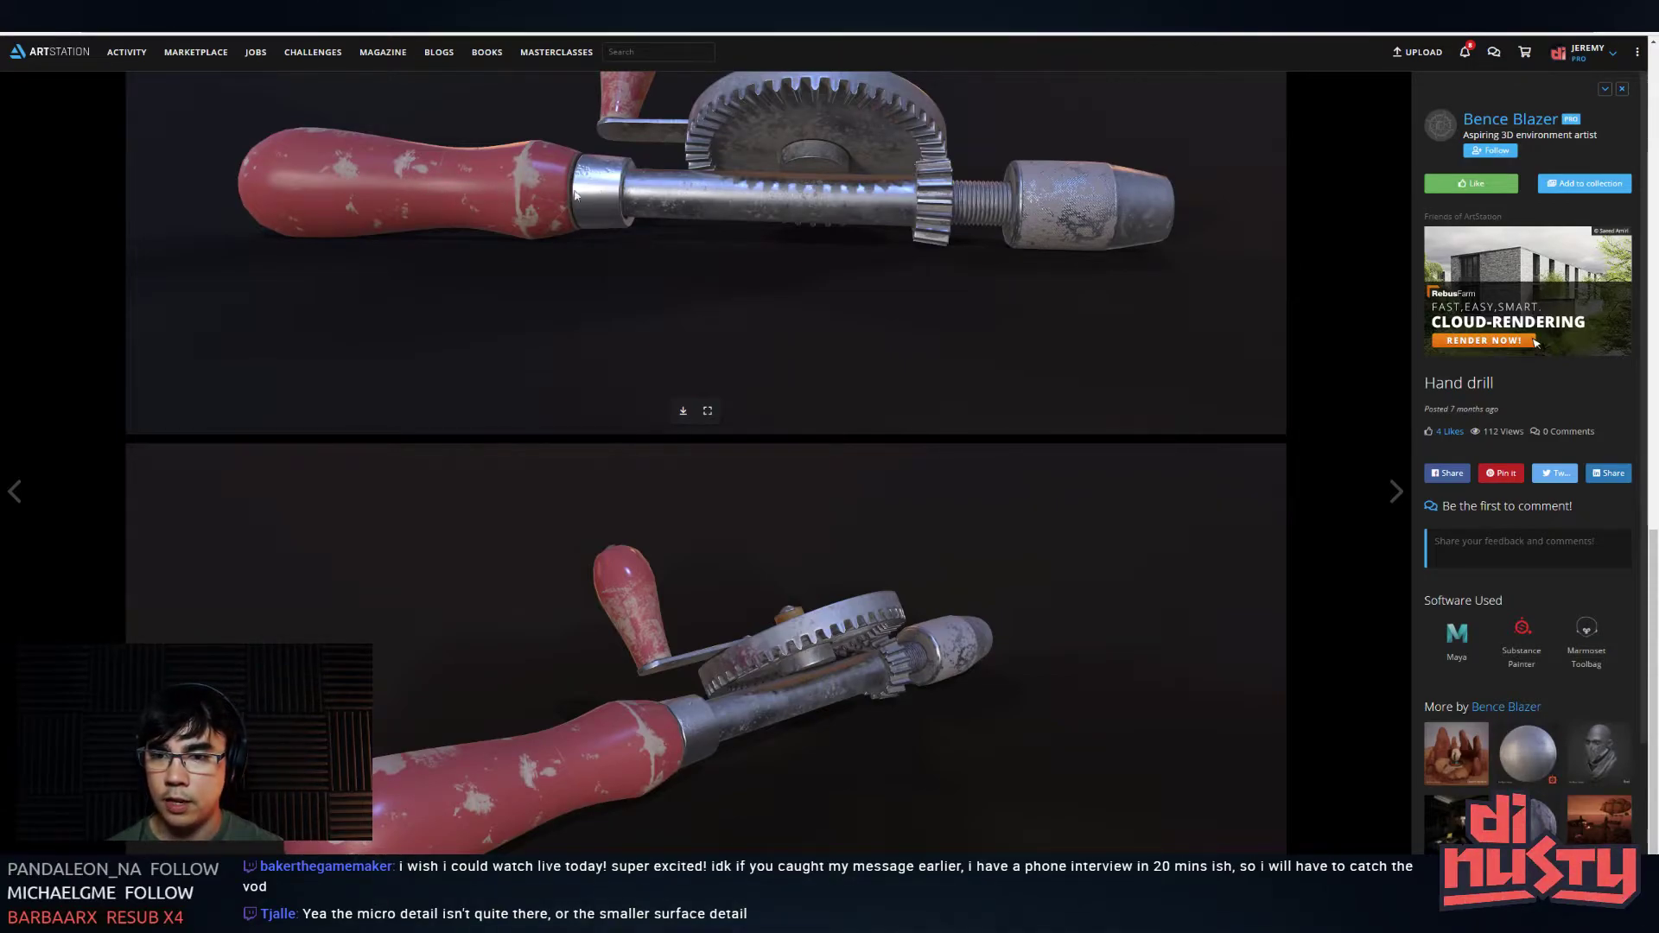
{"action": "scroll", "coordinate": [852, 304], "scroll_direction": "down", "scroll_amount": 1}
{"action": "scroll", "coordinate": [869, 215], "scroll_direction": "down", "scroll_amount": 7}
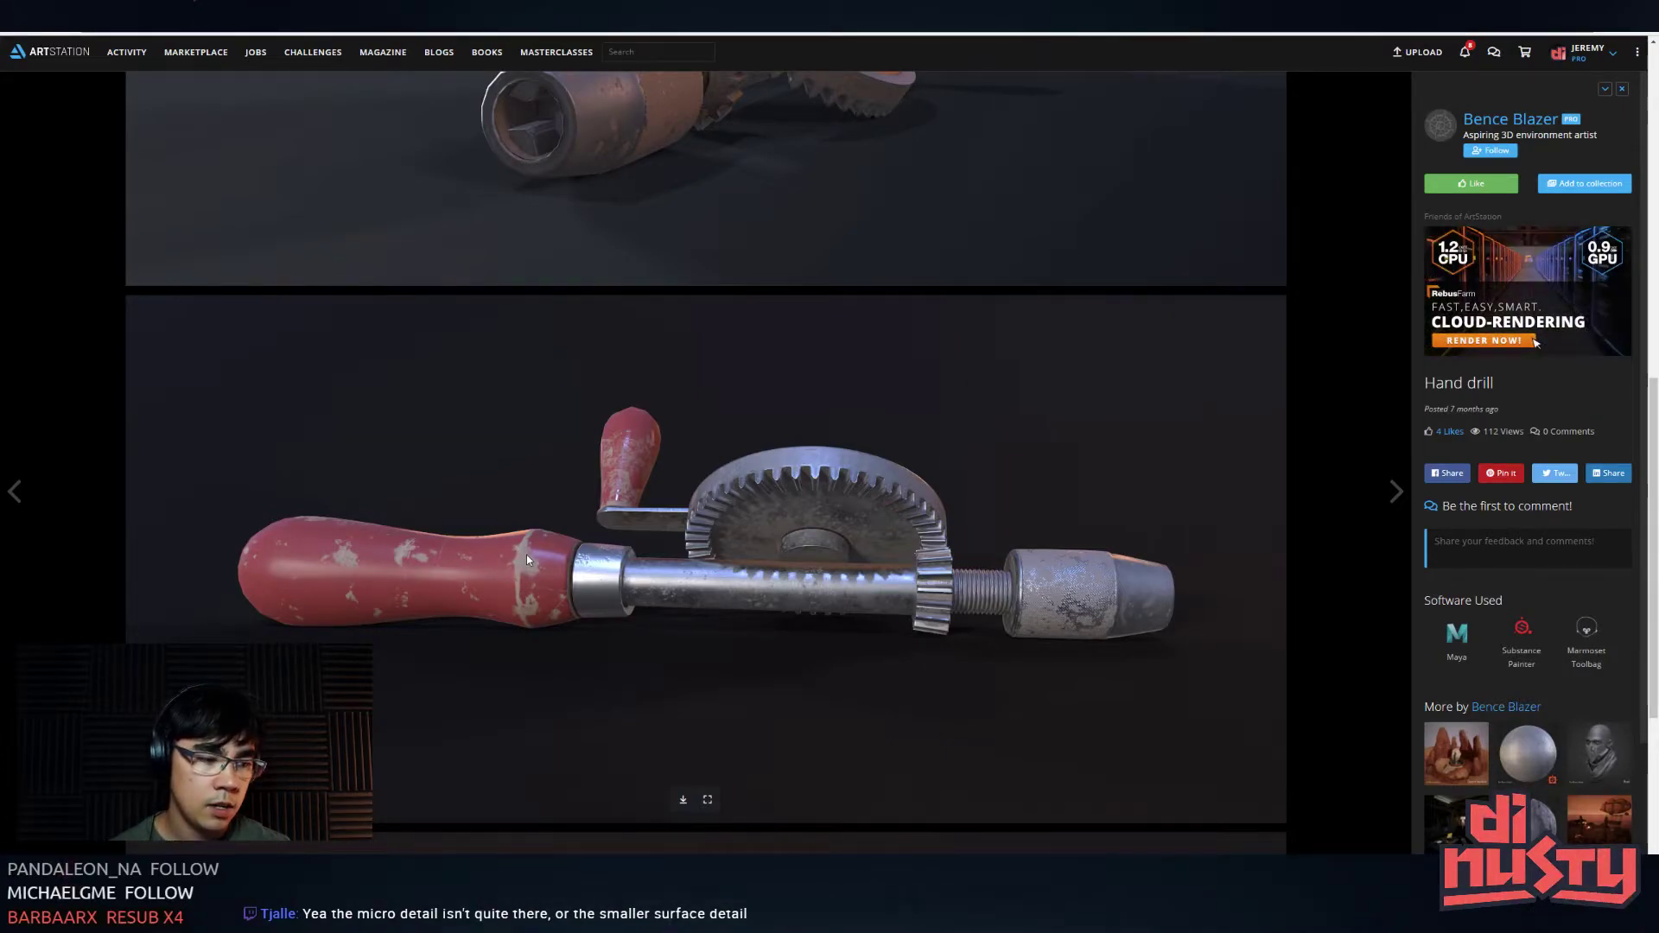
{"action": "scroll", "coordinate": [523, 548], "scroll_direction": "down", "scroll_amount": 1}
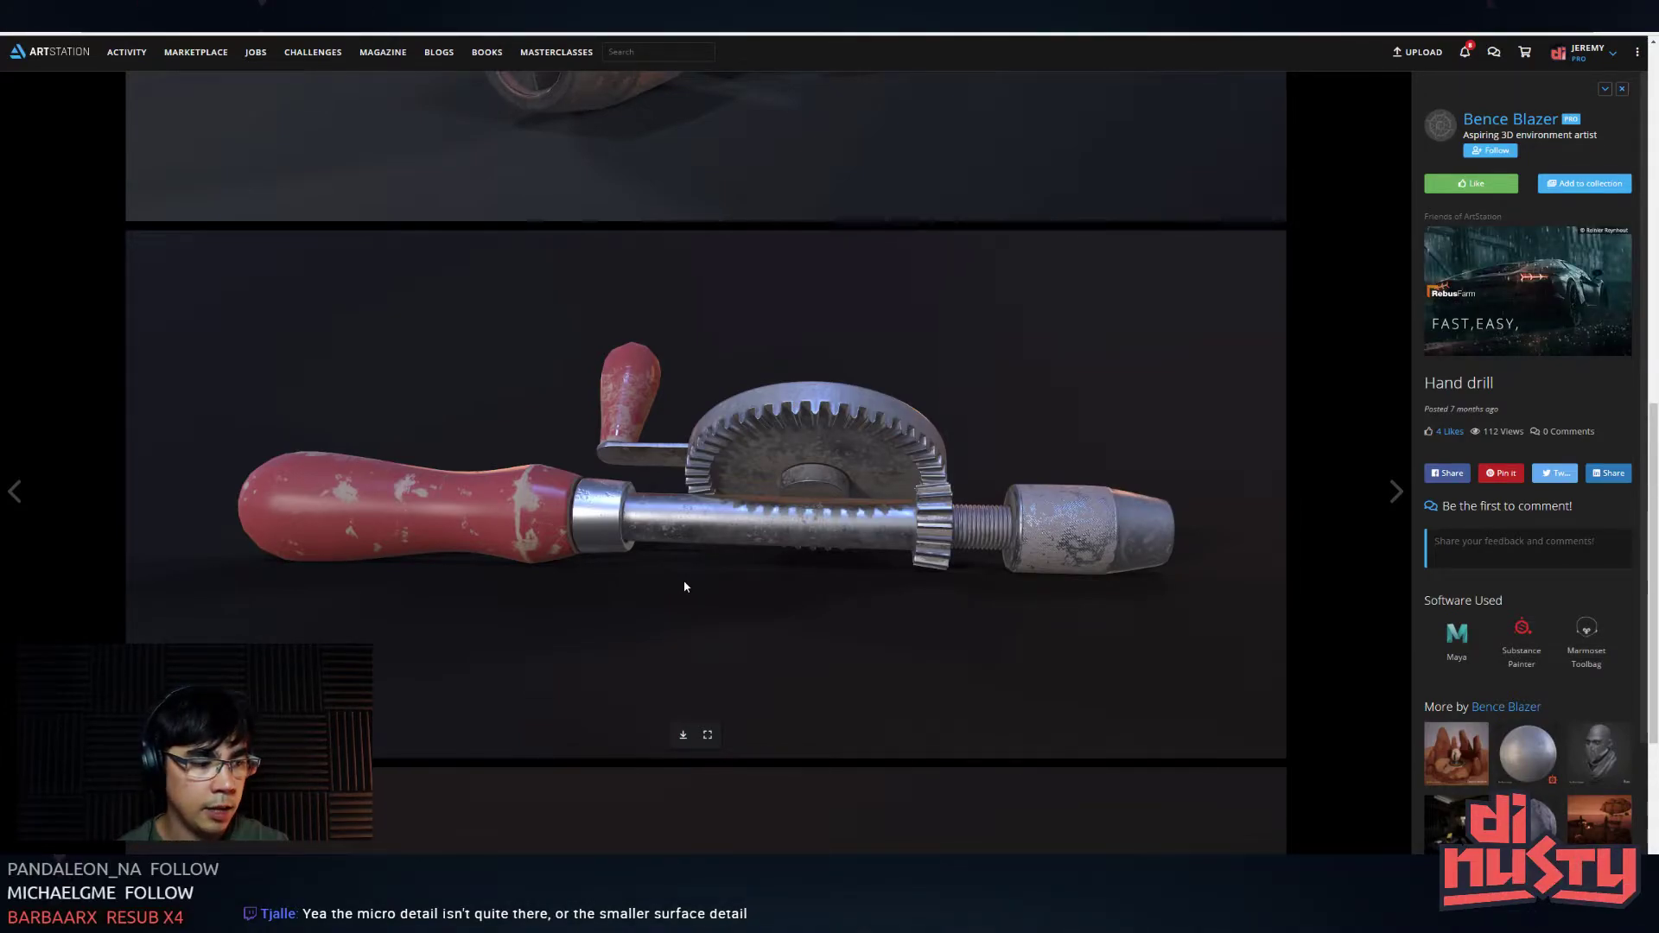
{"action": "scroll", "coordinate": [685, 587], "scroll_direction": "down", "scroll_amount": 2}
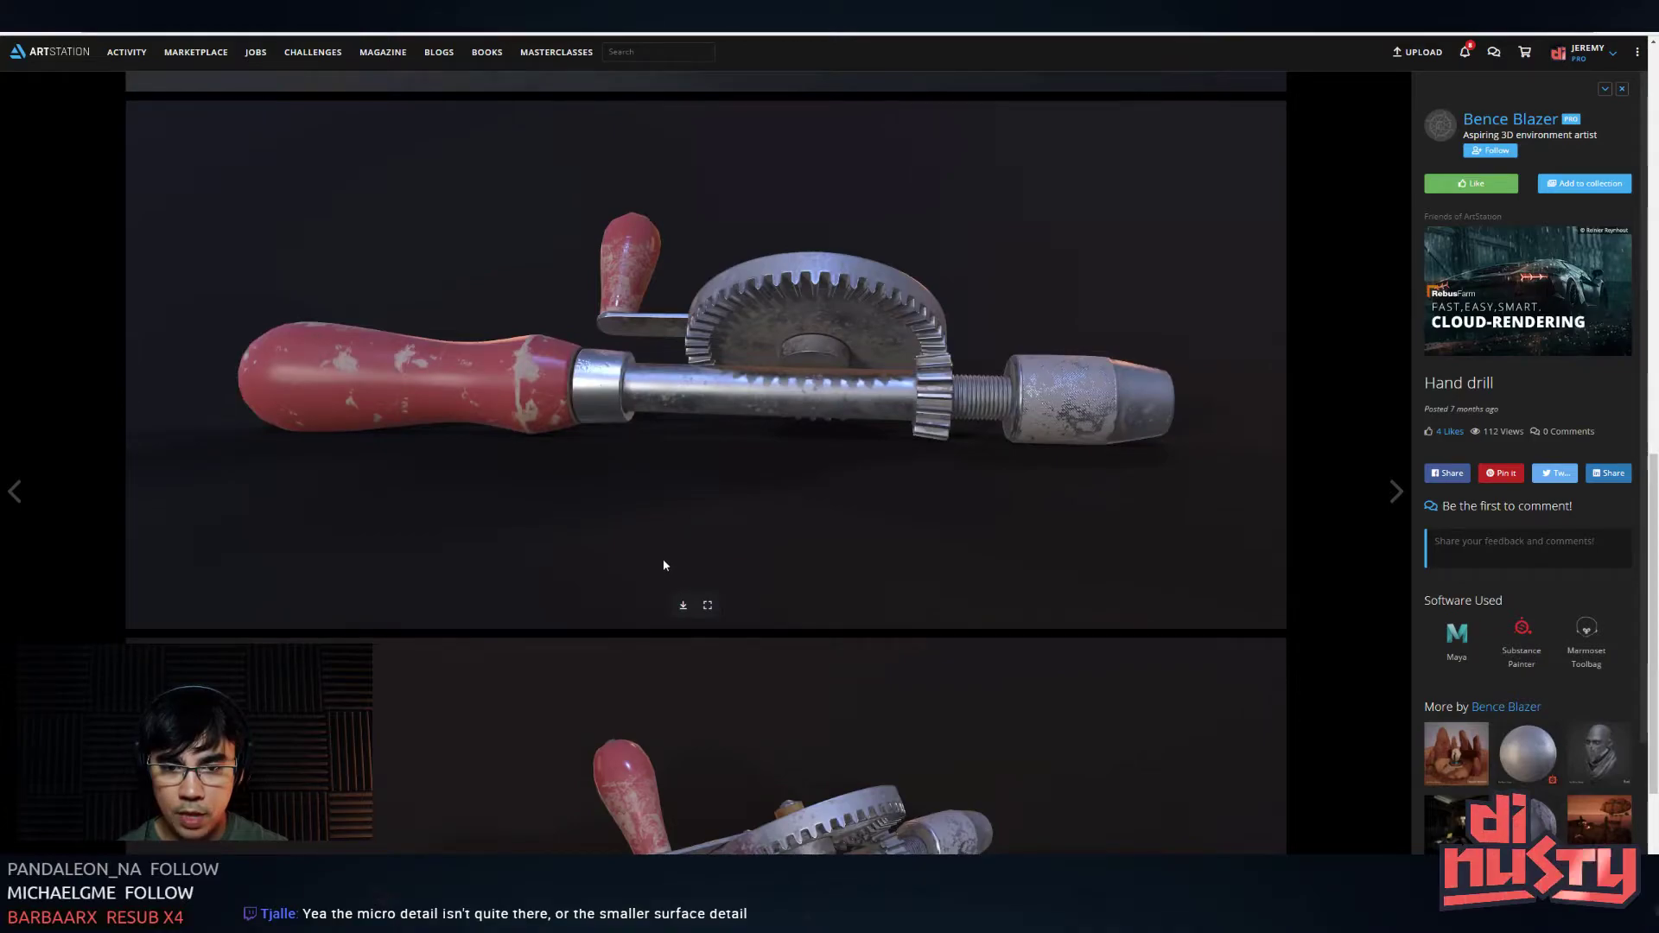
{"action": "scroll", "coordinate": [858, 451], "scroll_direction": "down", "scroll_amount": 2}
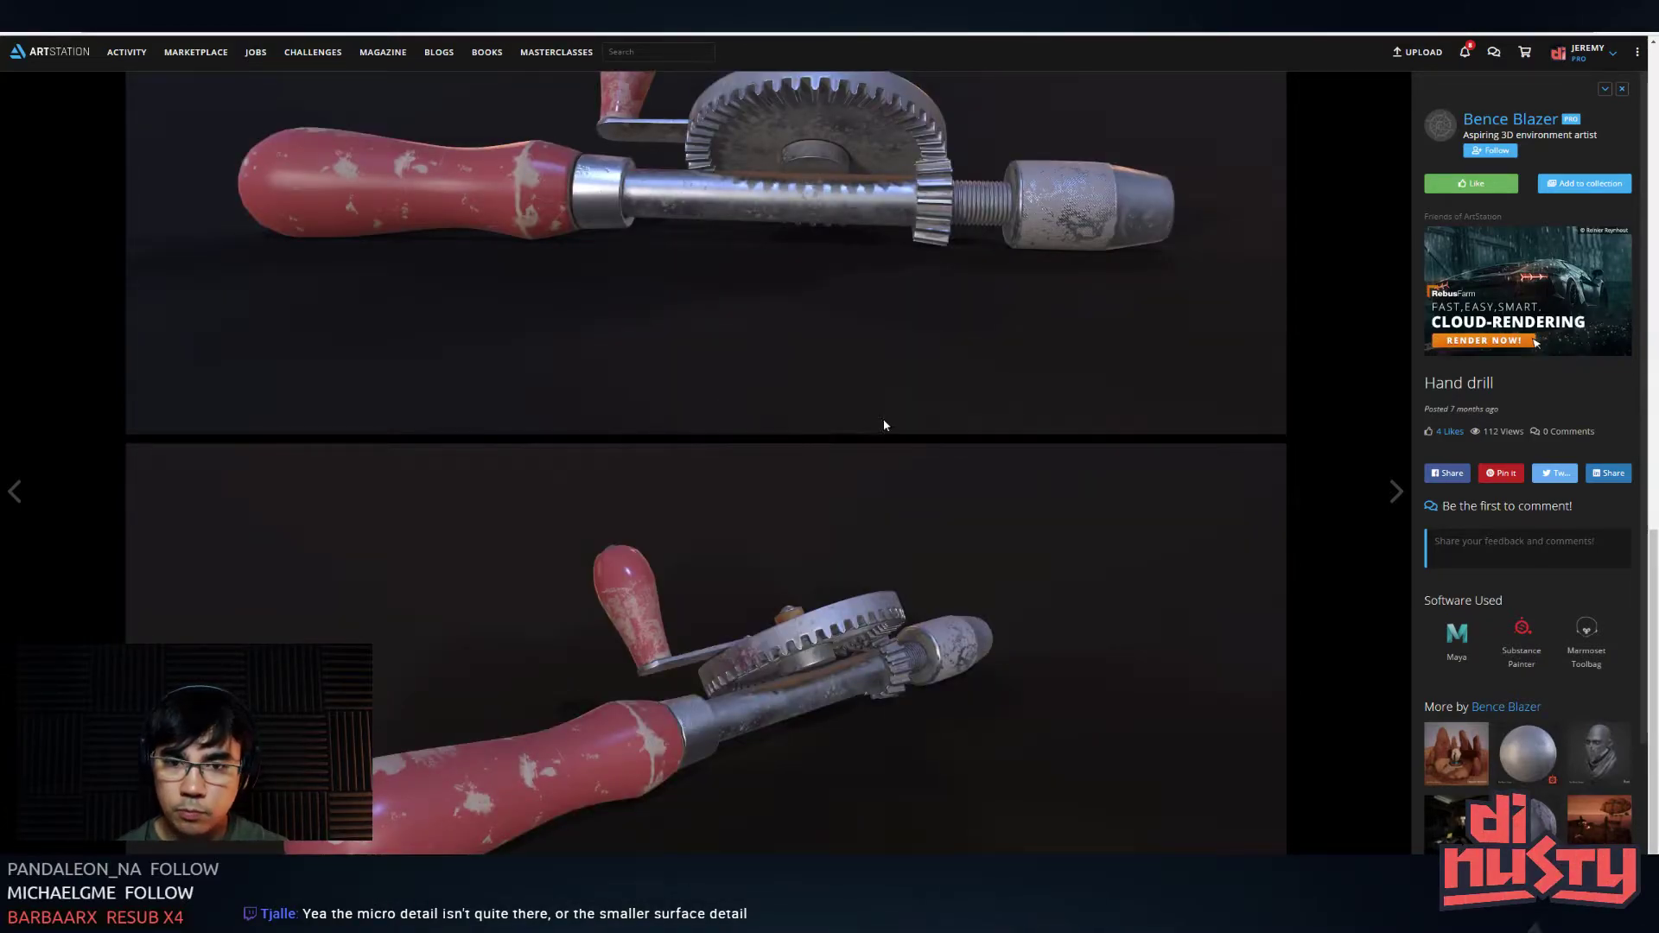
{"action": "scroll", "coordinate": [894, 335], "scroll_direction": "up", "scroll_amount": 2}
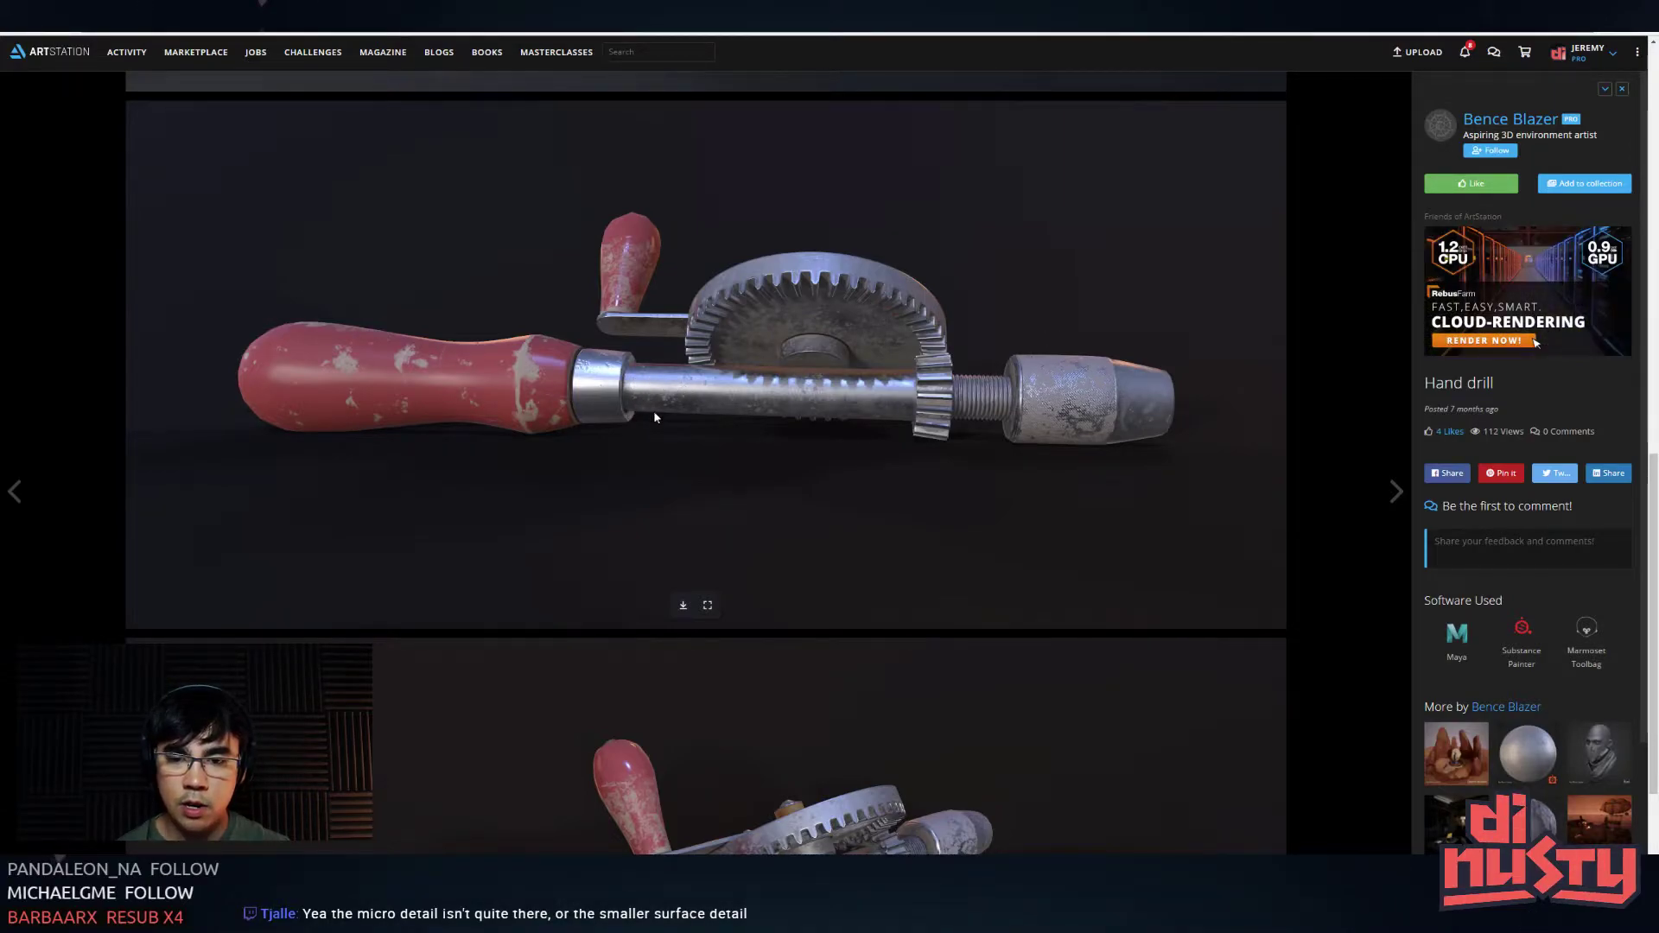
{"action": "scroll", "coordinate": [855, 432], "scroll_direction": "down", "scroll_amount": 3}
{"action": "scroll", "coordinate": [803, 434], "scroll_direction": "up", "scroll_amount": 2}
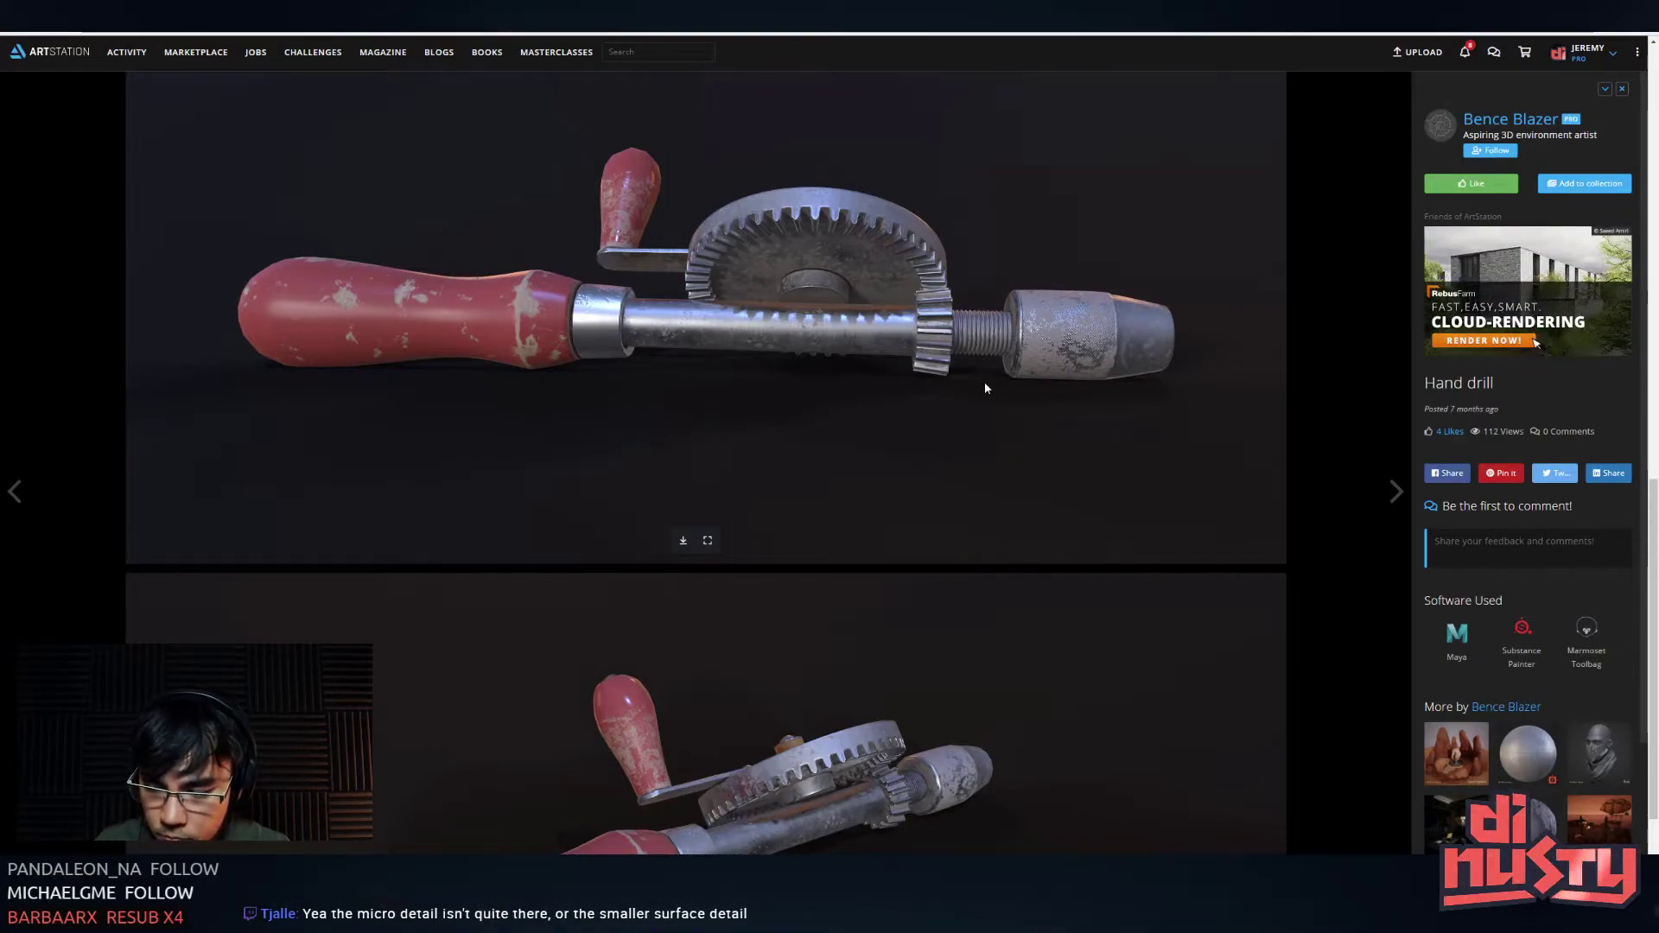
{"action": "scroll", "coordinate": [989, 358], "scroll_direction": "down", "scroll_amount": 2}
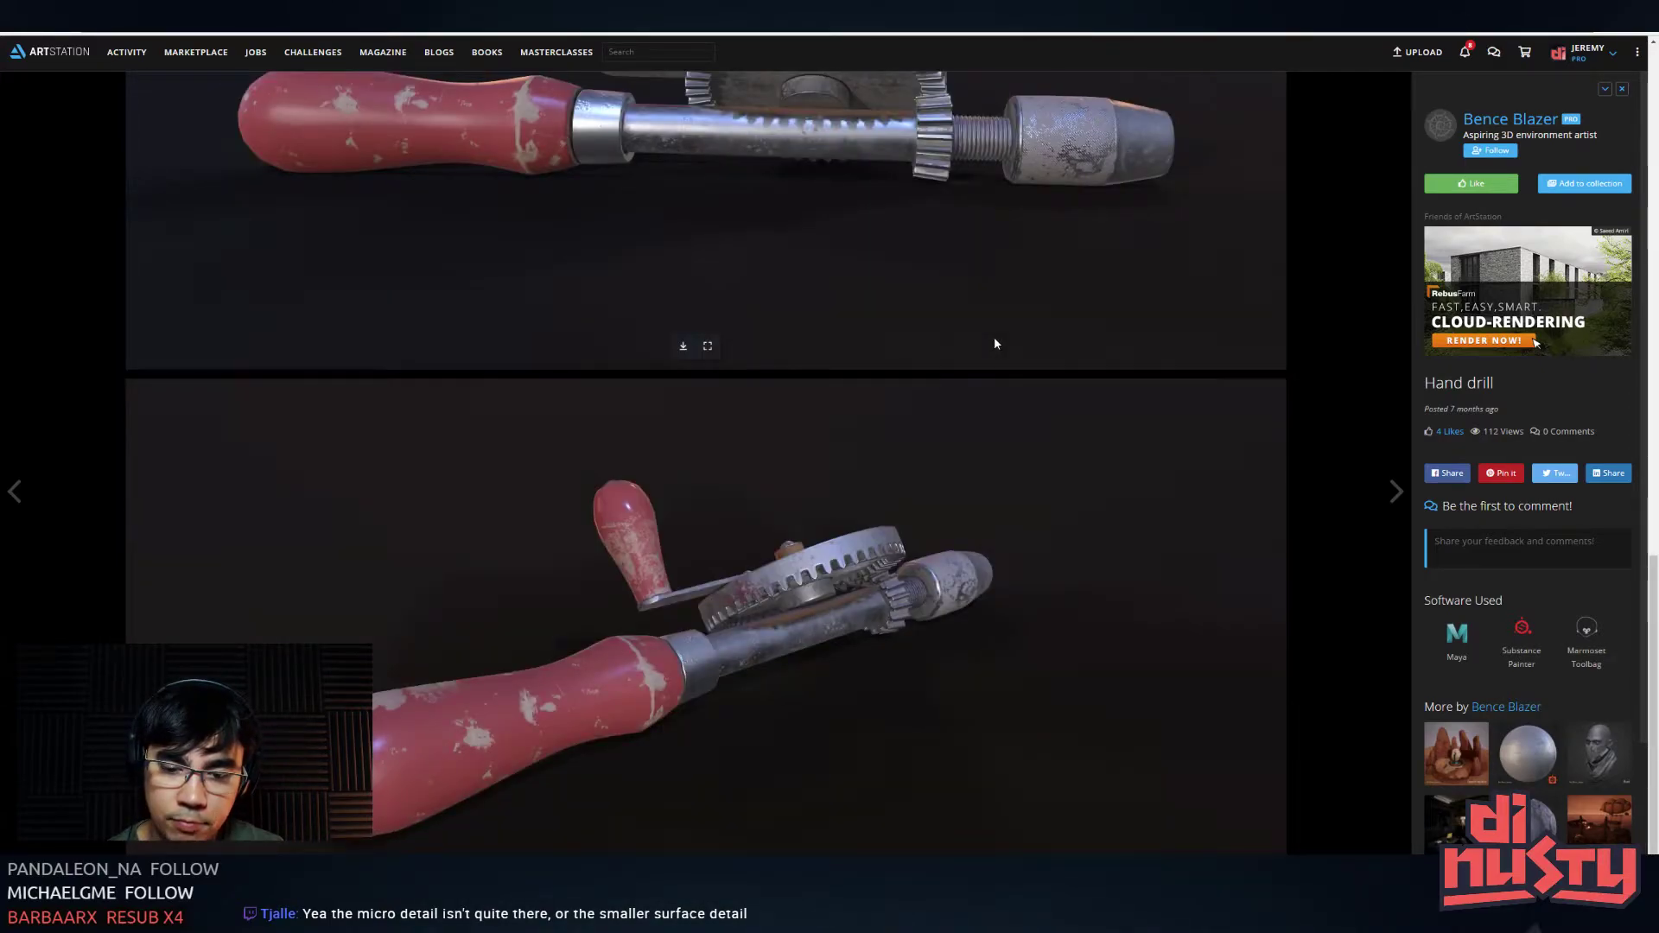
{"action": "scroll", "coordinate": [992, 342], "scroll_direction": "up", "scroll_amount": 3}
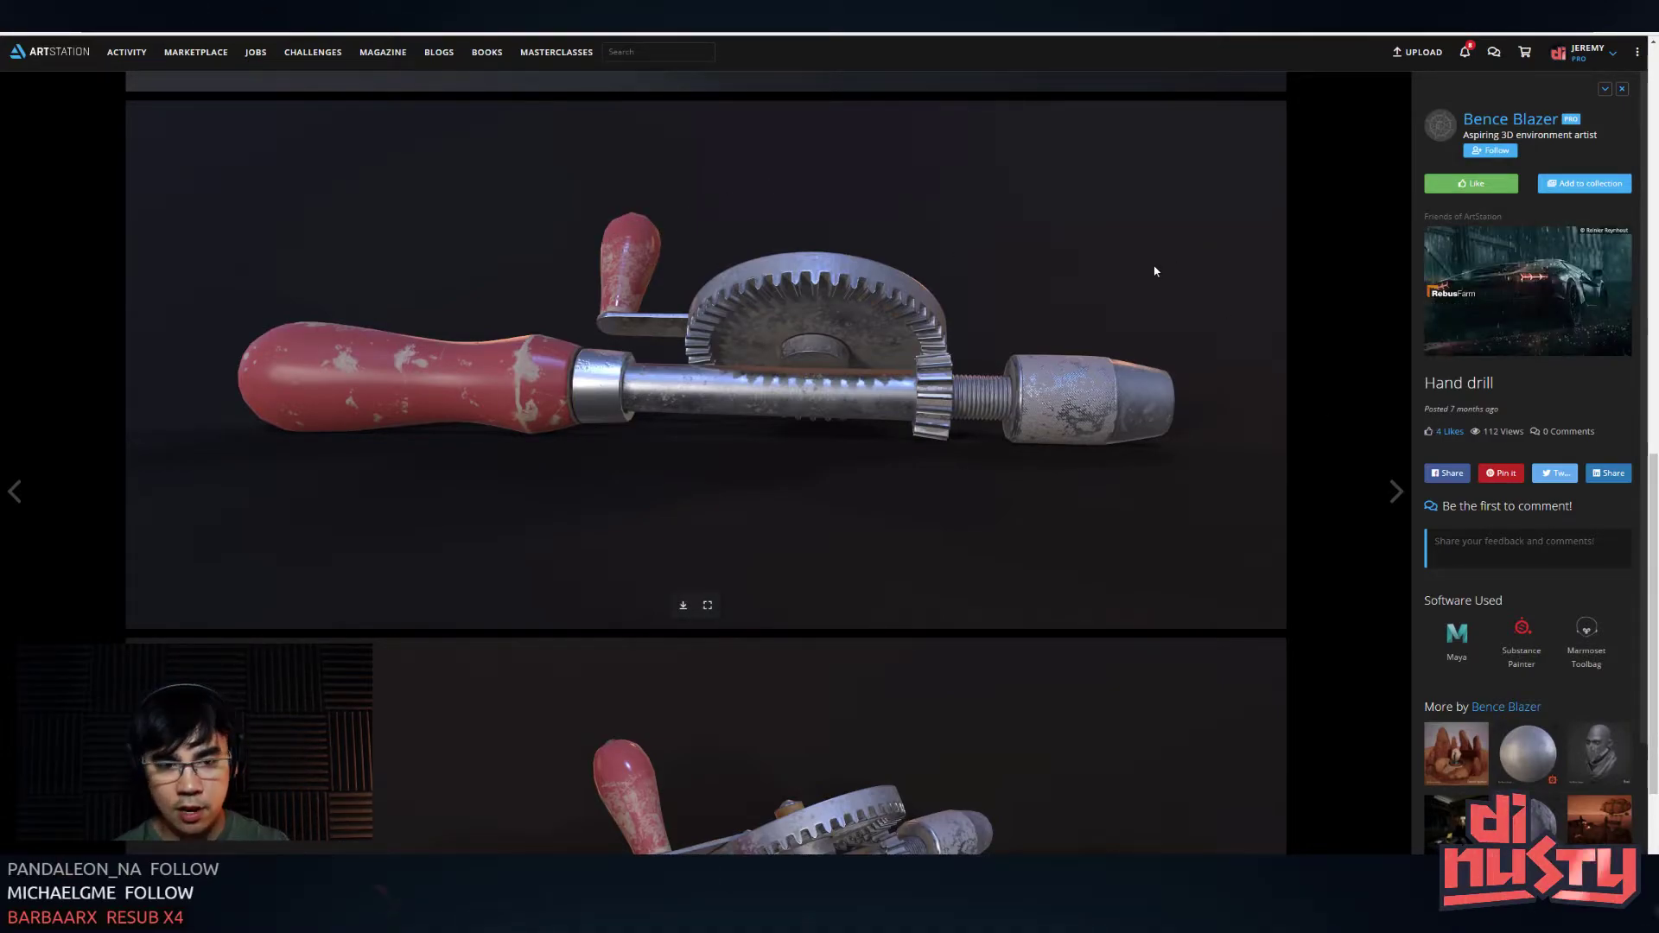
{"action": "scroll", "coordinate": [1098, 247], "scroll_direction": "up", "scroll_amount": 1}
{"action": "scroll", "coordinate": [1113, 200], "scroll_direction": "down", "scroll_amount": 3}
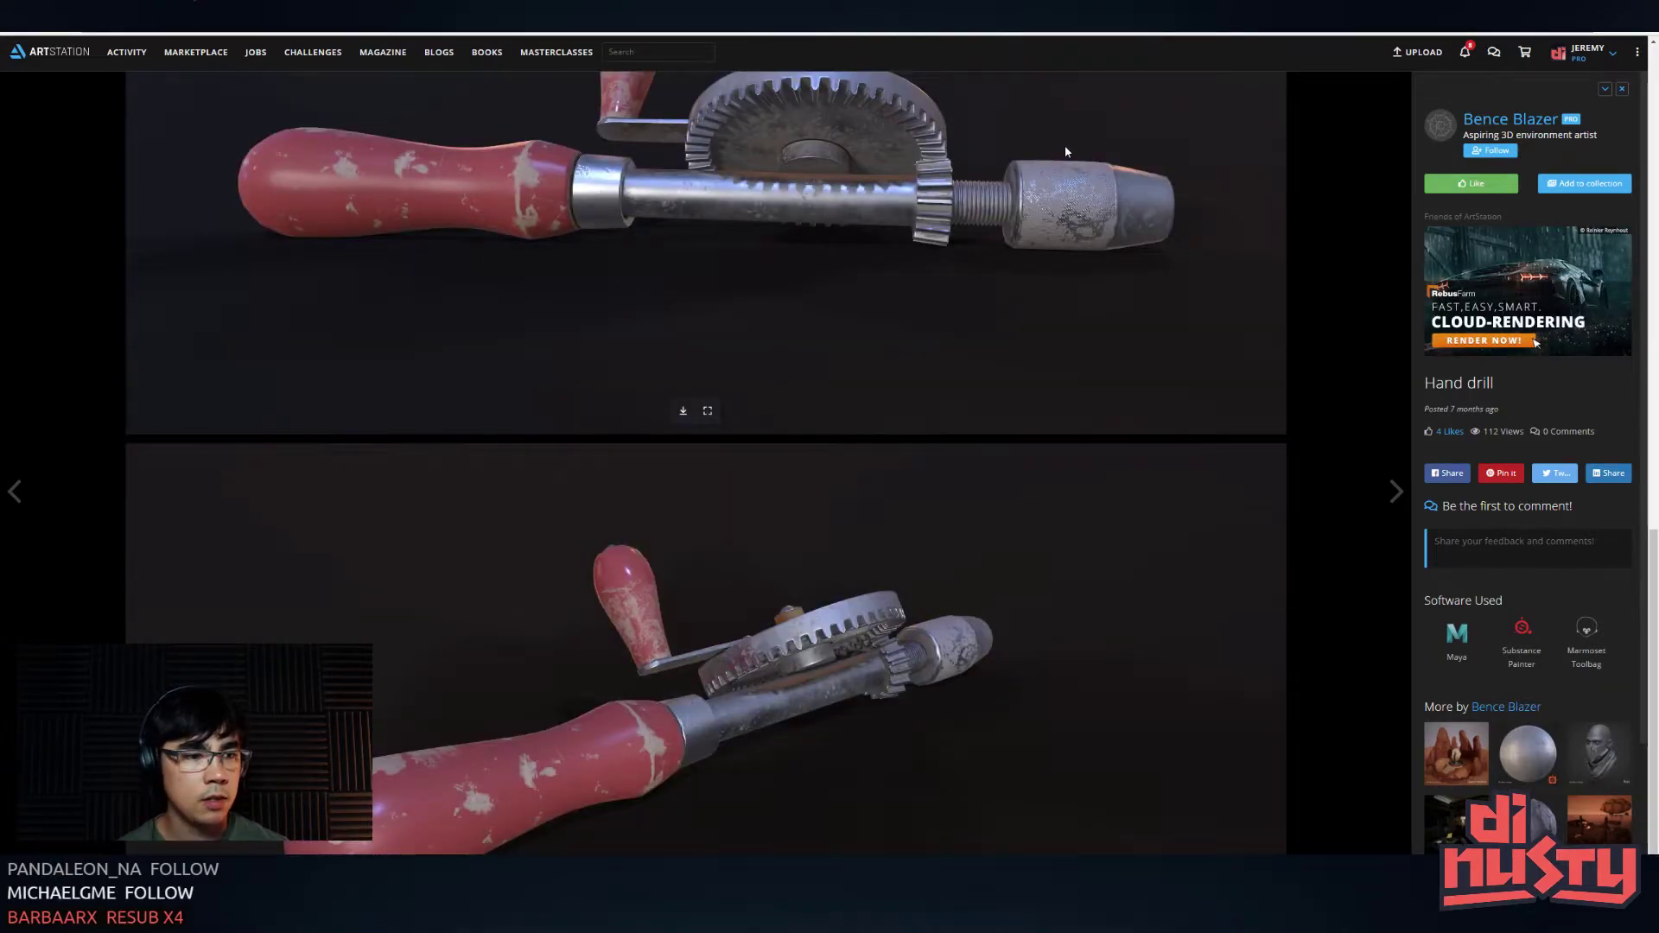
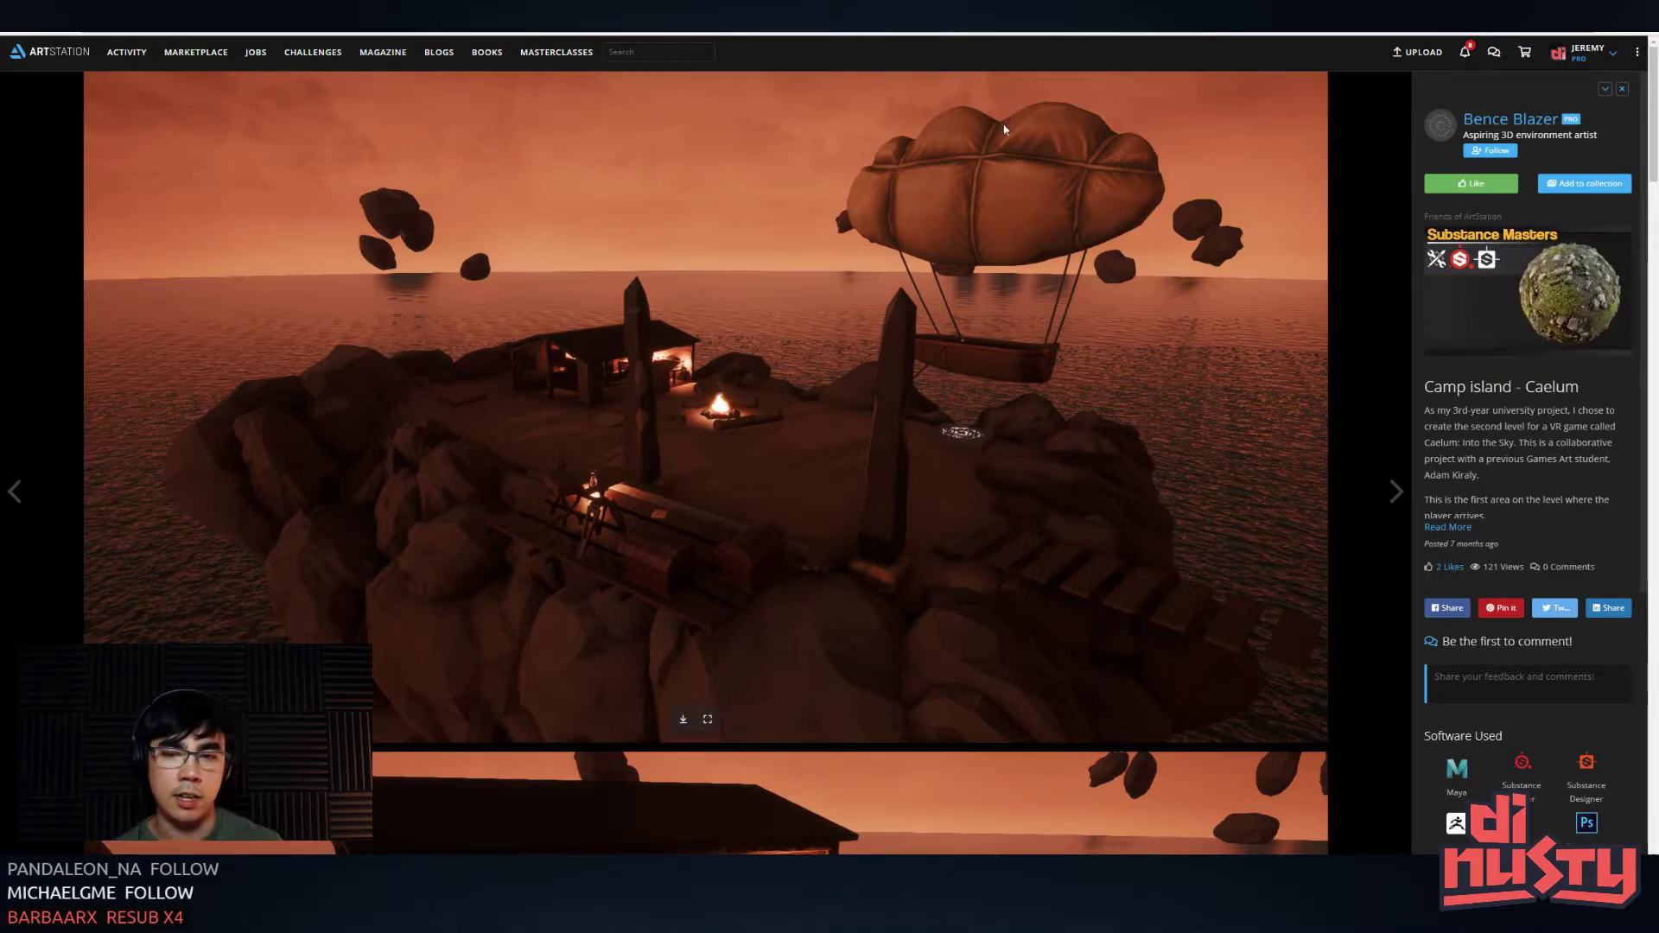
- Examine the island overview and campfire renders of the Camp island - Caelum project
{"action": "scroll", "coordinate": [935, 354], "scroll_direction": "down", "scroll_amount": 5}
{"action": "scroll", "coordinate": [937, 356], "scroll_direction": "down", "scroll_amount": 1}
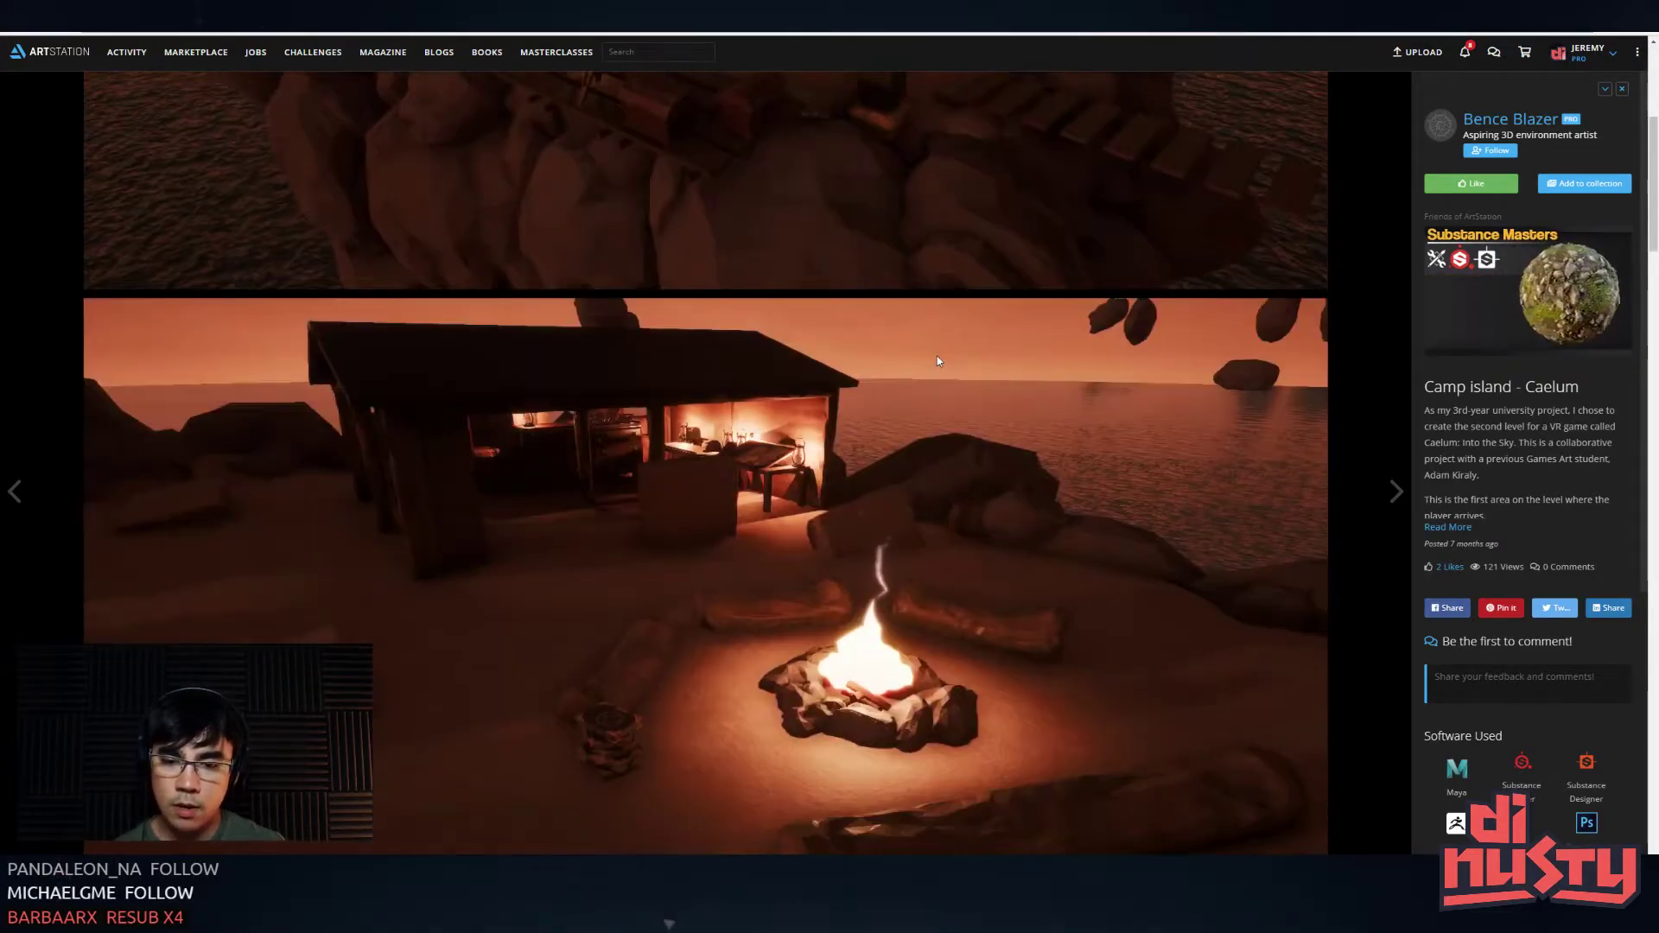
{"action": "scroll", "coordinate": [1087, 394], "scroll_direction": "up", "scroll_amount": 6}
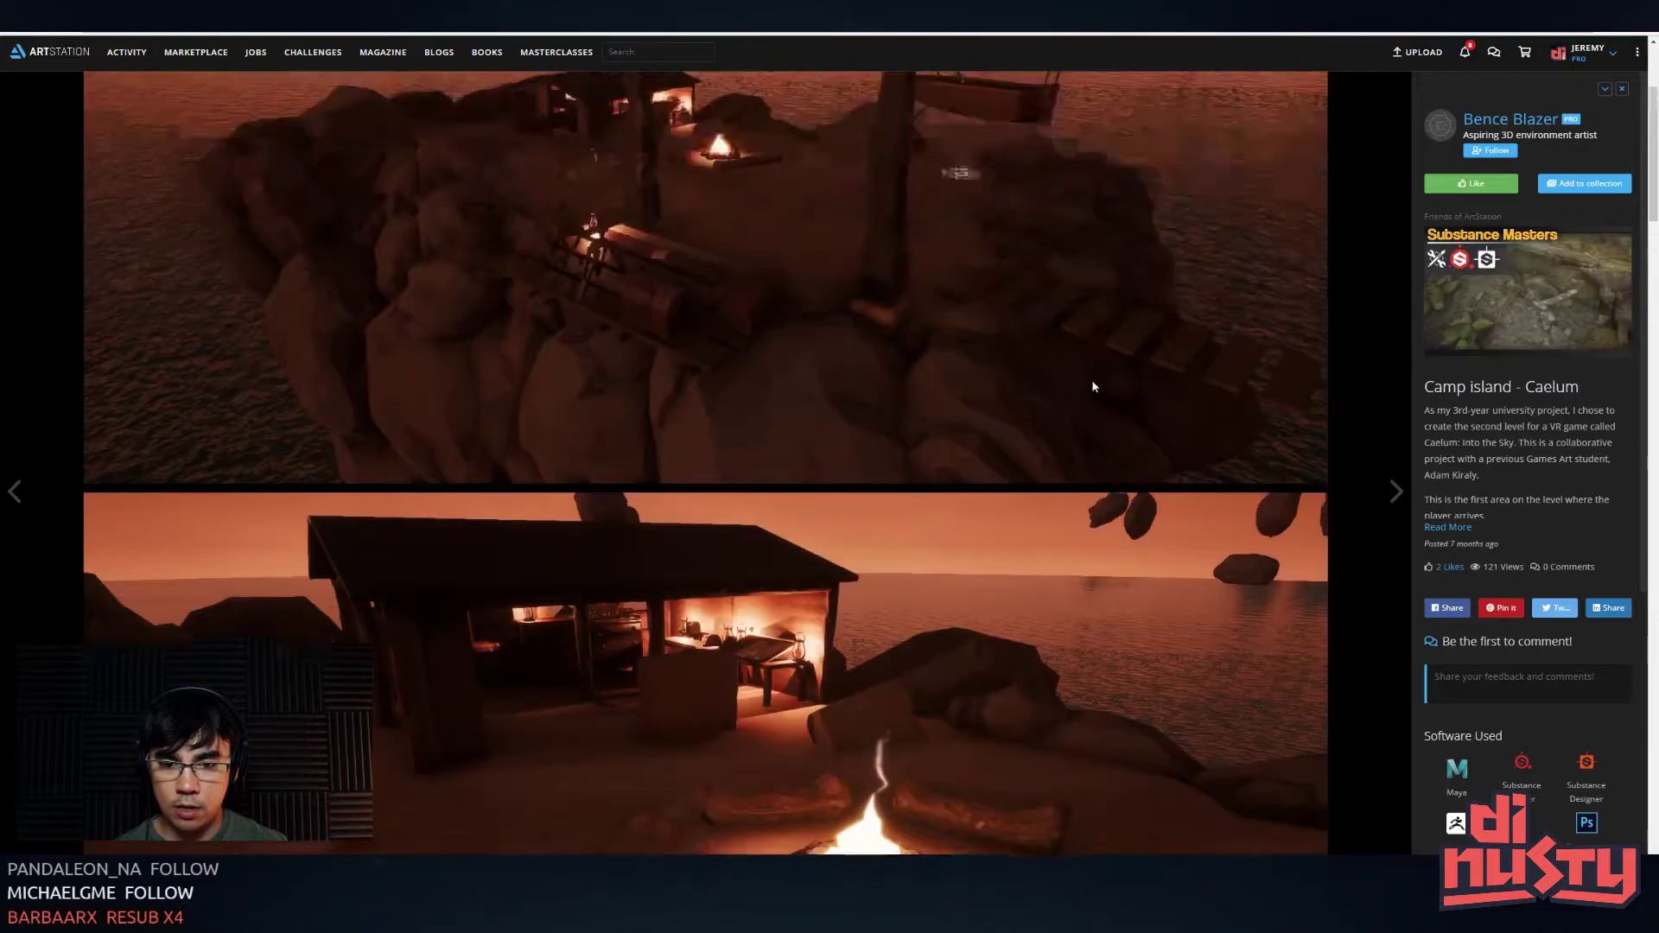
{"action": "scroll", "coordinate": [1076, 375], "scroll_direction": "down", "scroll_amount": 9}
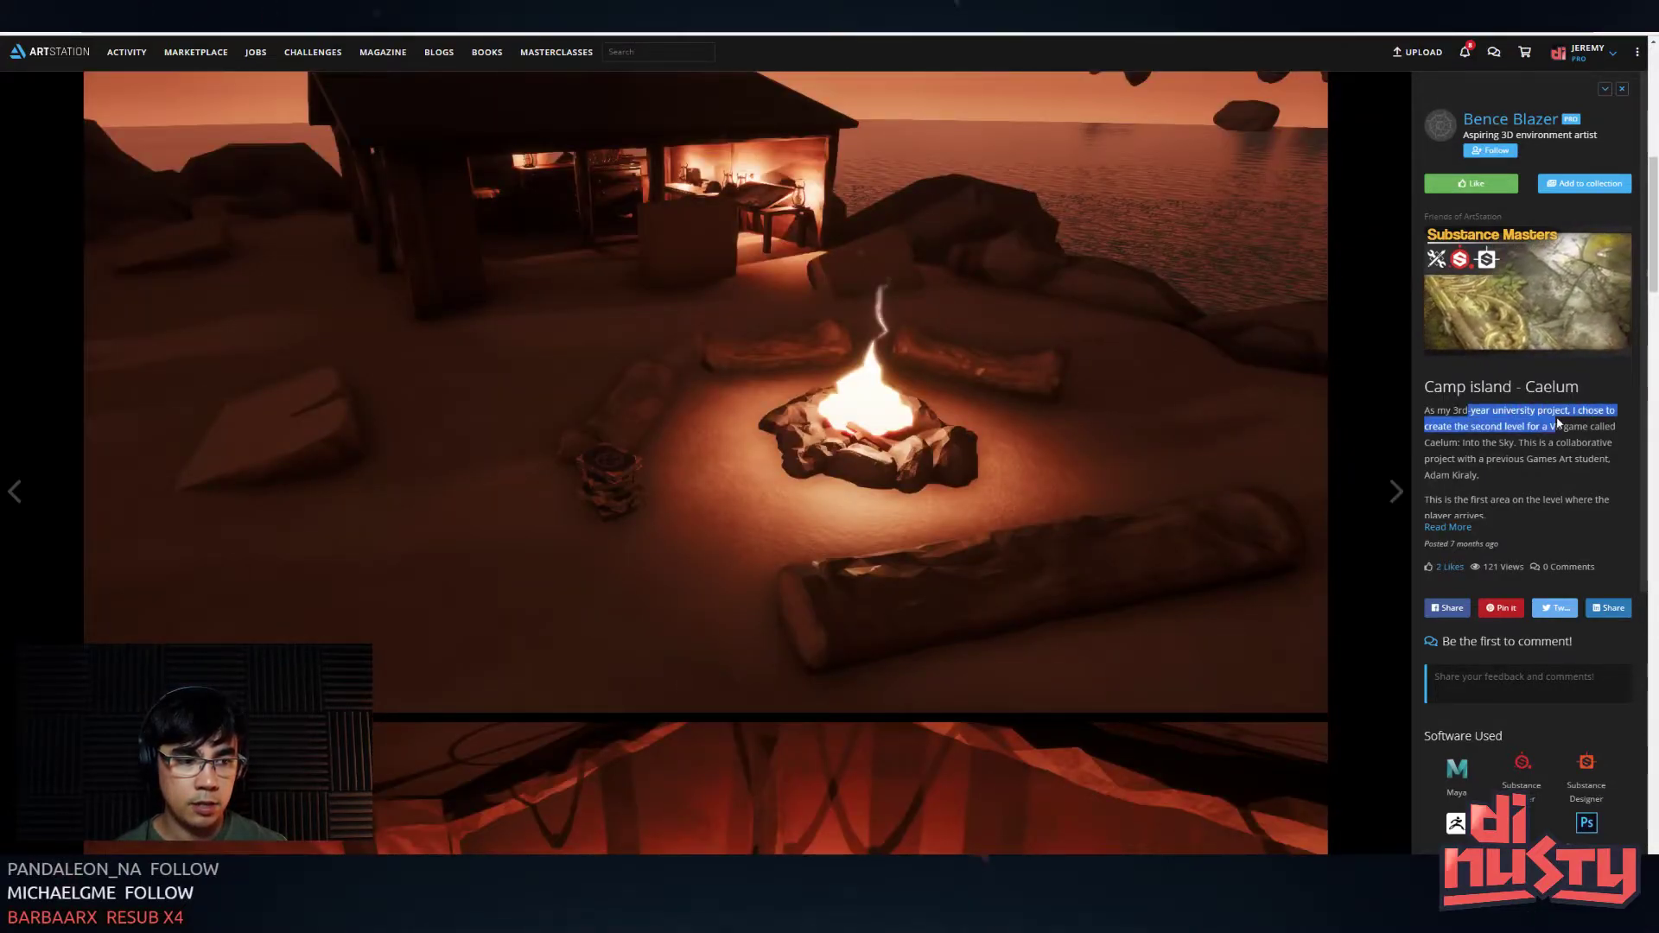
- Read the Camp island - Caelum description, expanding it to its full text, and check the software used
{"action": "left_click_drag", "start_coordinate": [1527, 411], "coordinate": [1525, 427]}
{"action": "left_click", "coordinate": [1483, 426]}
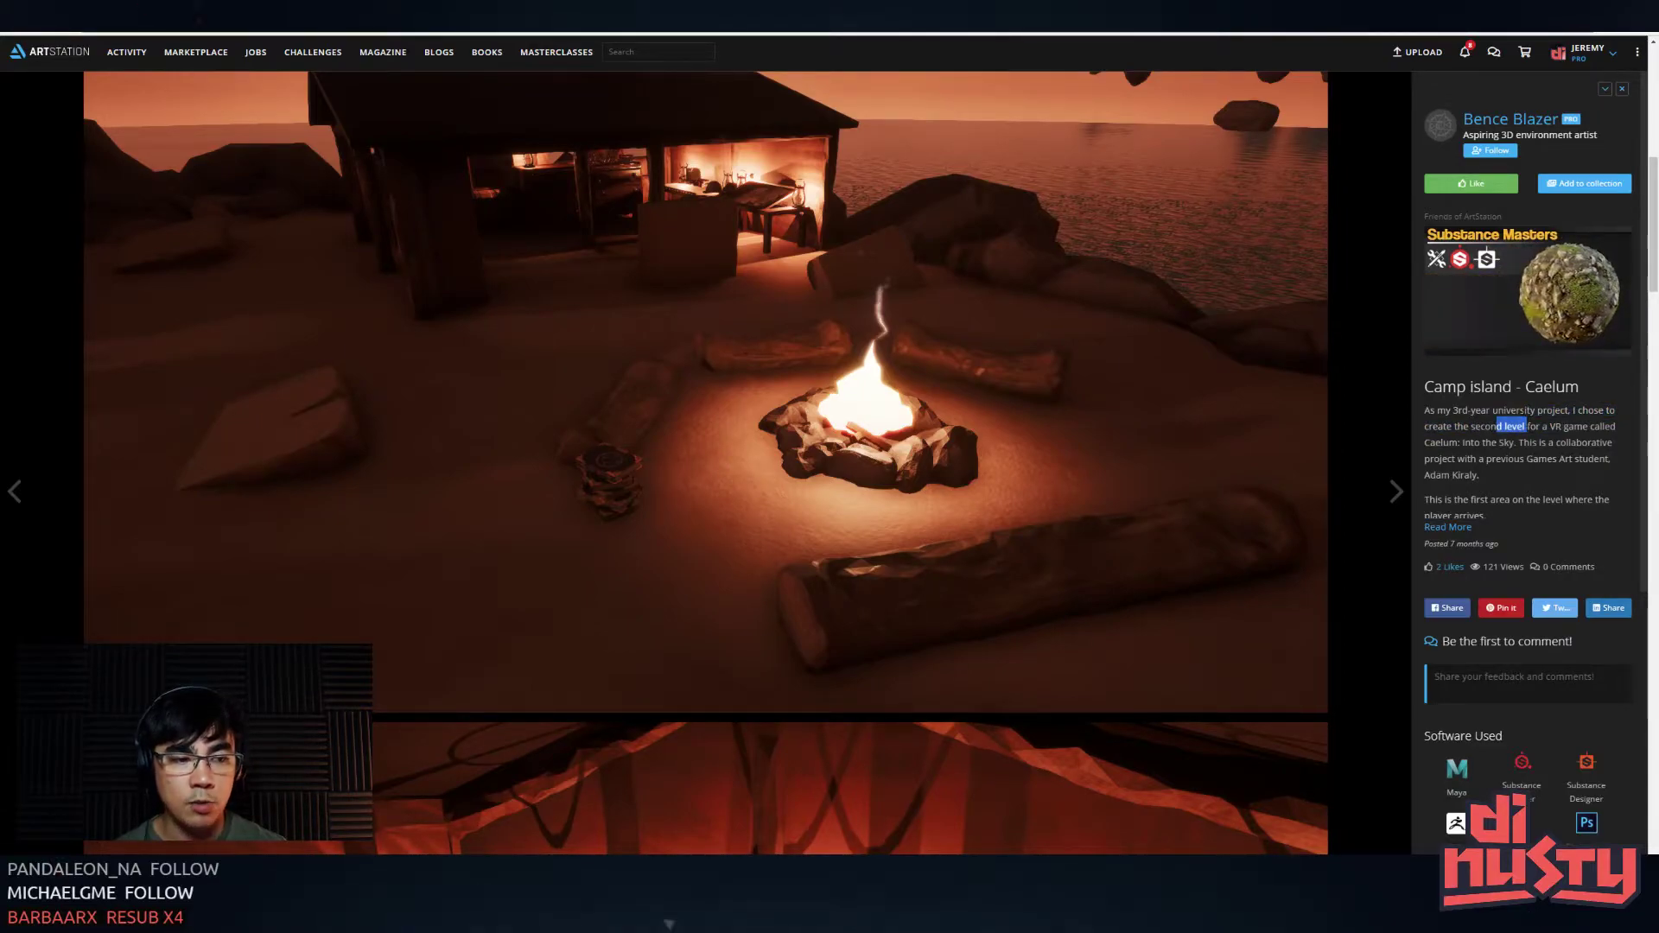
{"action": "scroll", "coordinate": [1510, 418], "scroll_direction": "down", "scroll_amount": 1}
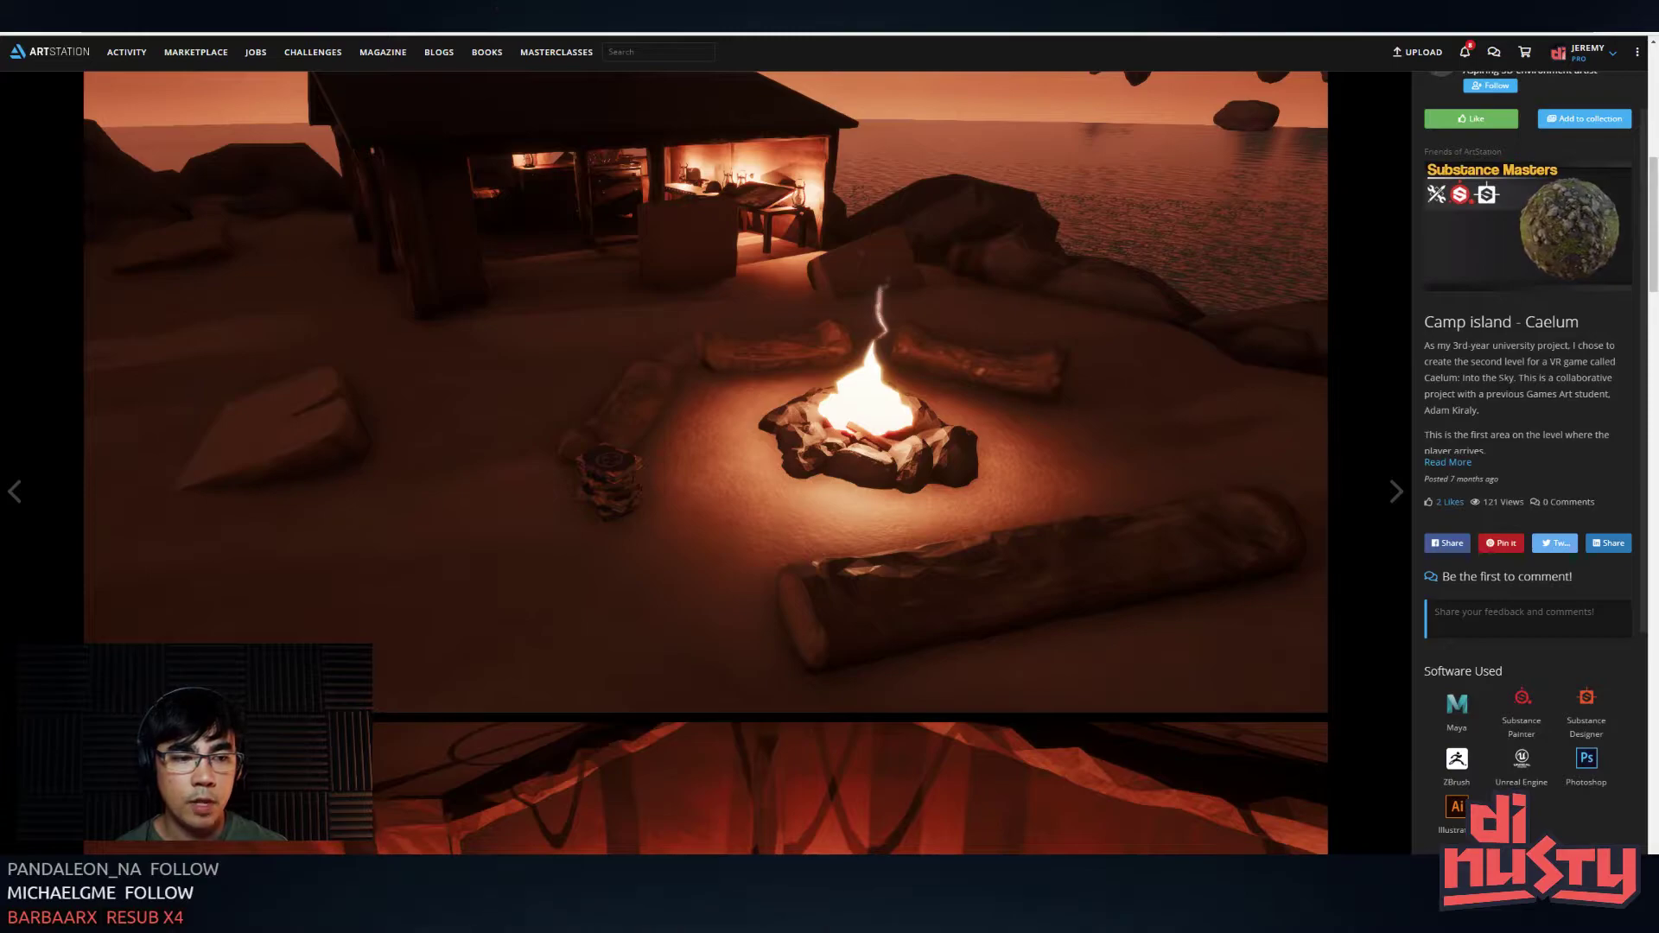
{"action": "left_click", "coordinate": [1448, 462]}
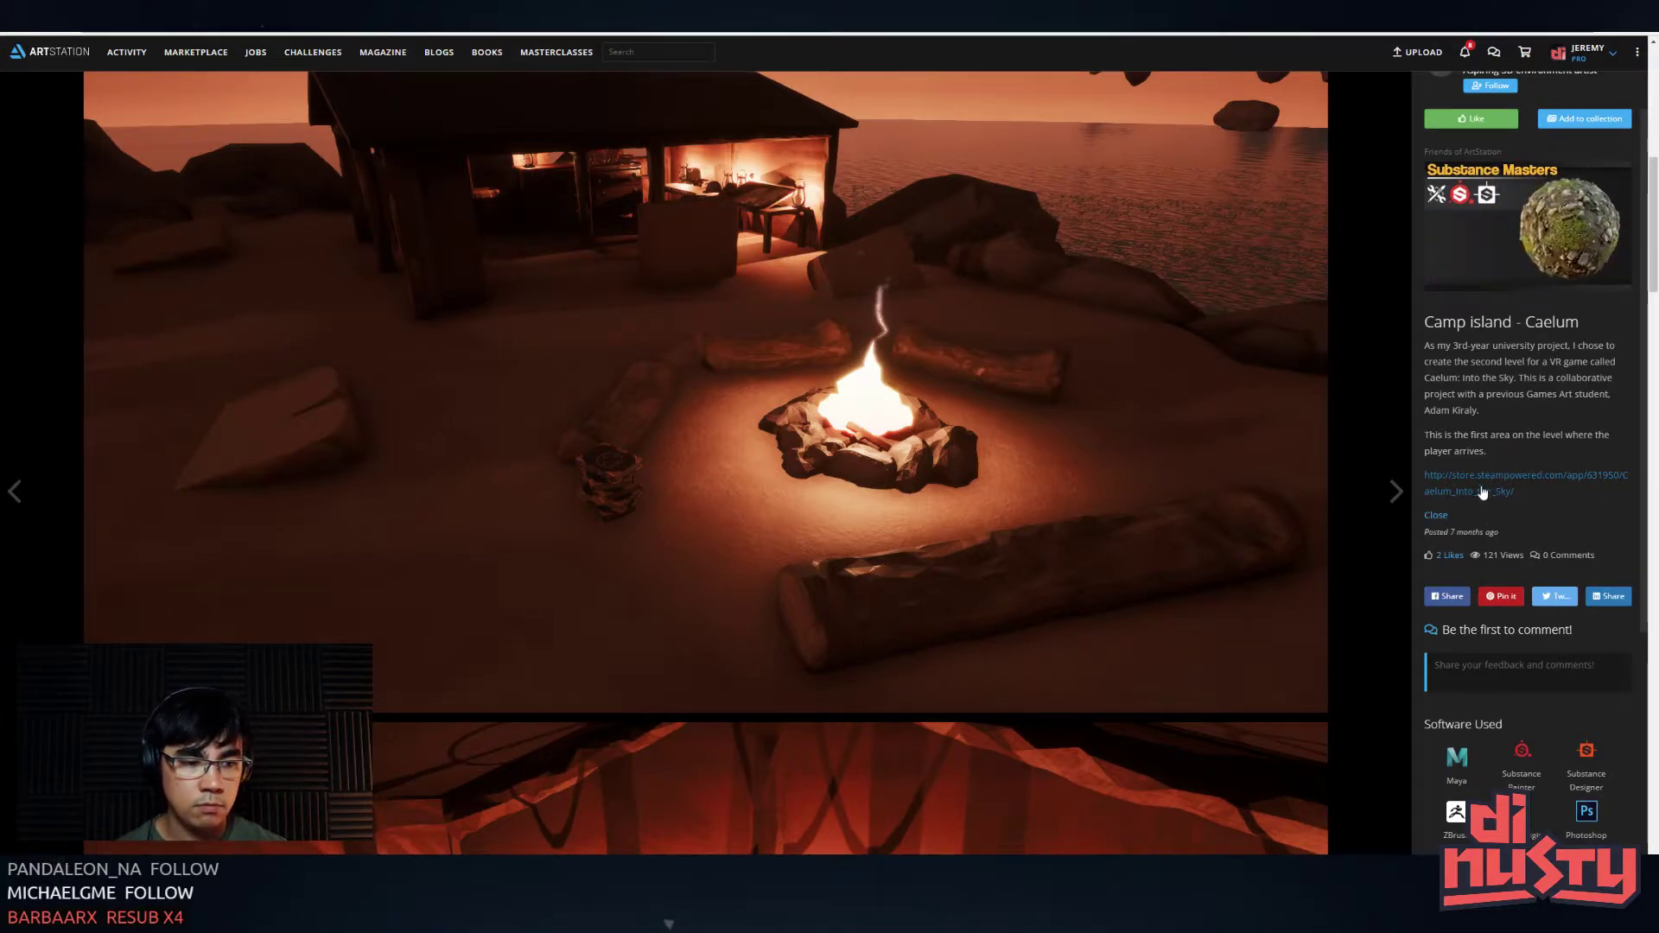
{"action": "scroll", "coordinate": [1277, 445], "scroll_direction": "up", "scroll_amount": 1}
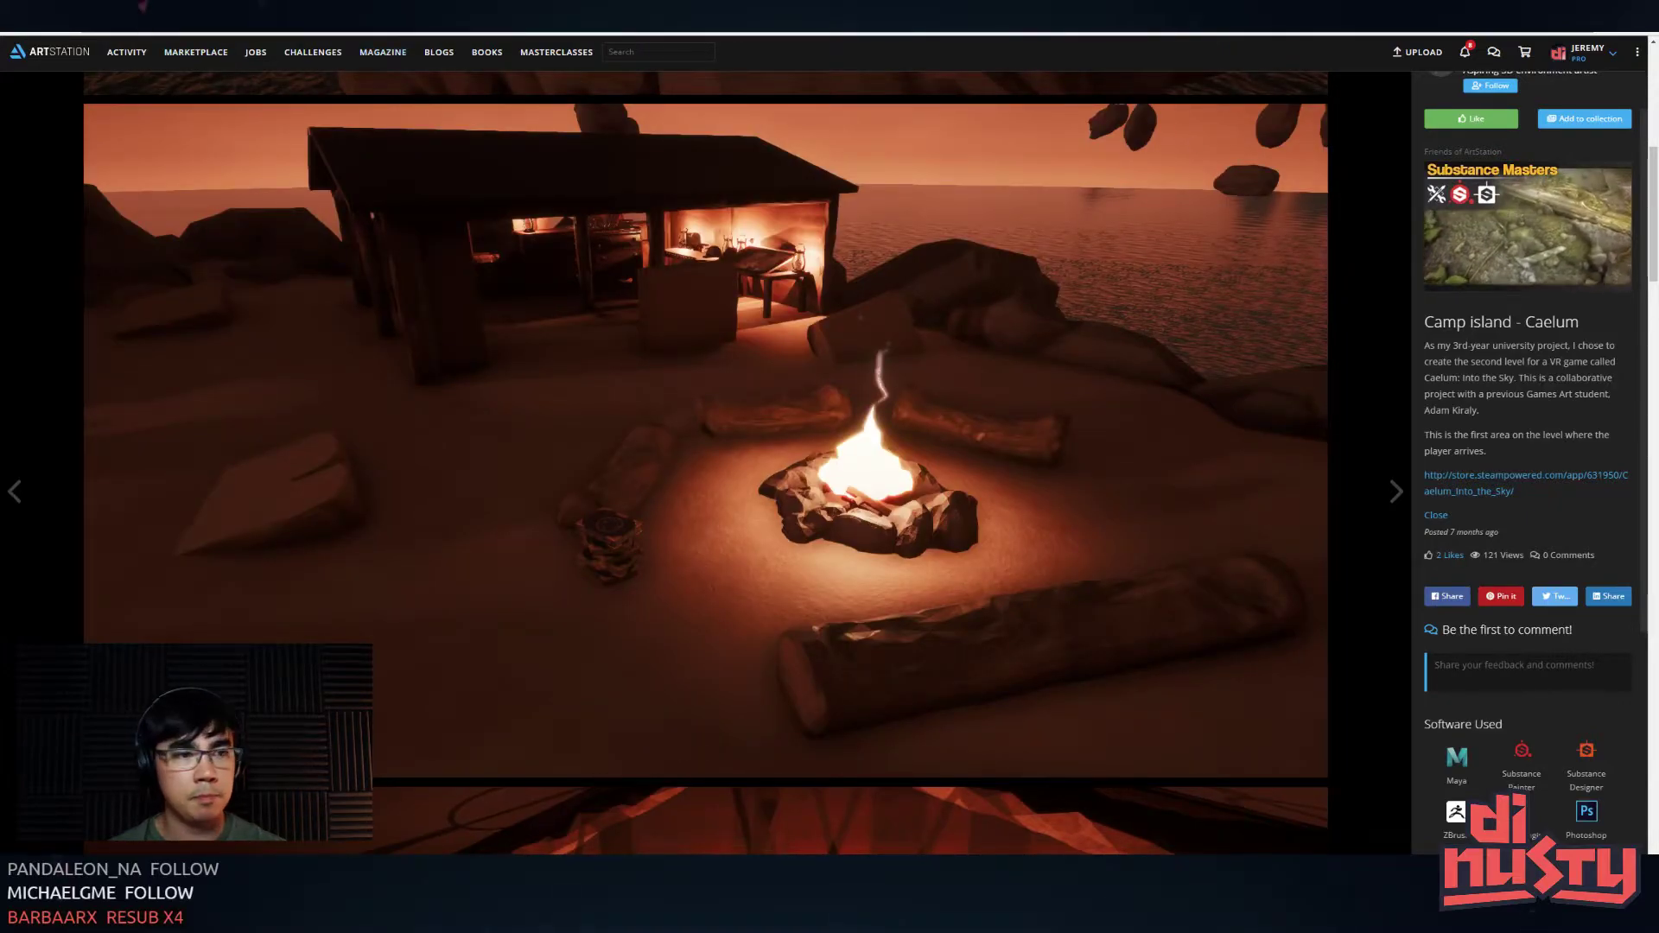
- Look over the Camp island - Caelum renders from the island overview down to the lantern-lit tent interior and back to the campfire
{"action": "scroll", "coordinate": [864, 113], "scroll_direction": "up", "scroll_amount": 5}
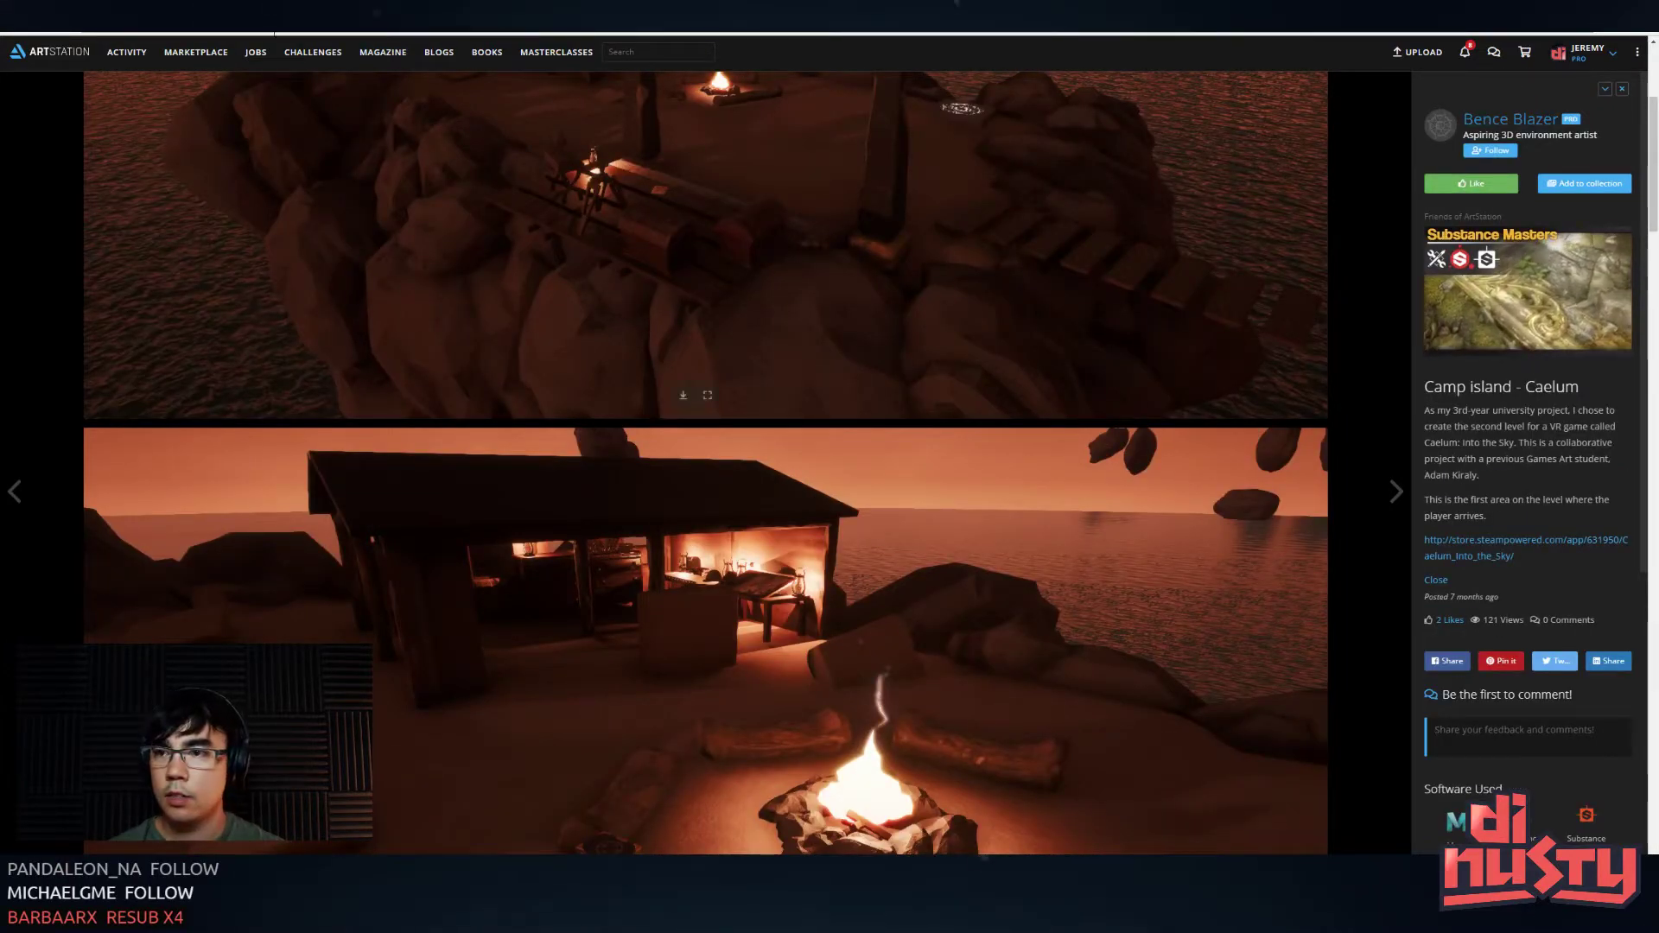
{"action": "left_click", "coordinate": [1442, 132]}
{"action": "key", "text": "alt+Left"}
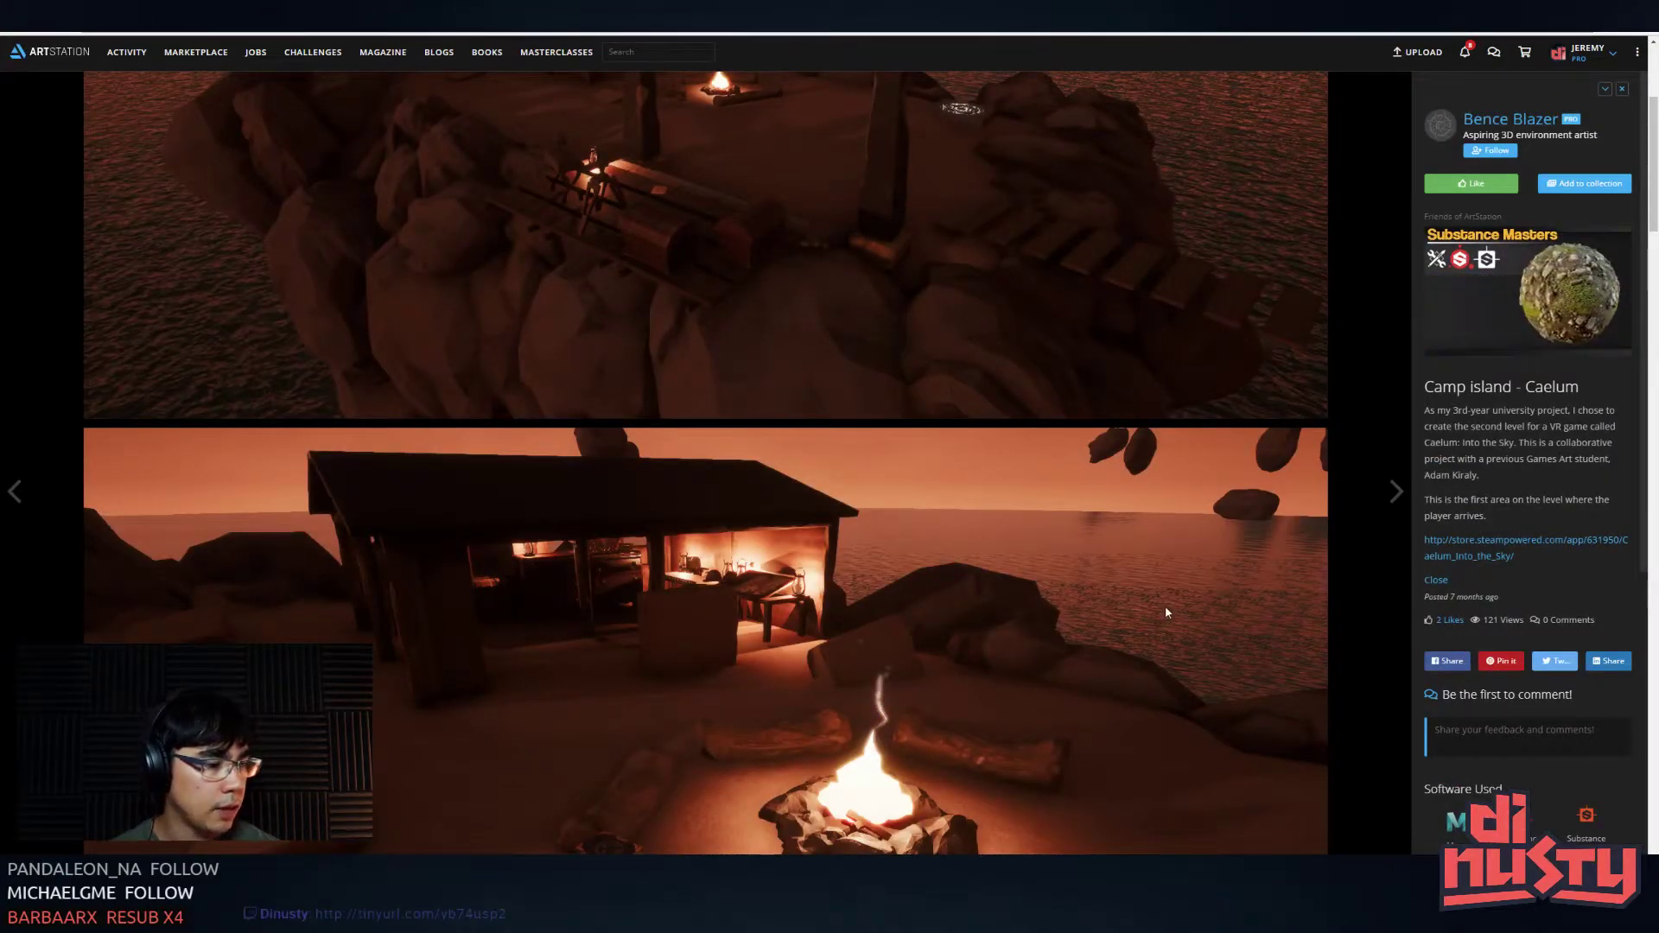
{"action": "scroll", "coordinate": [998, 432], "scroll_direction": "down", "scroll_amount": 2}
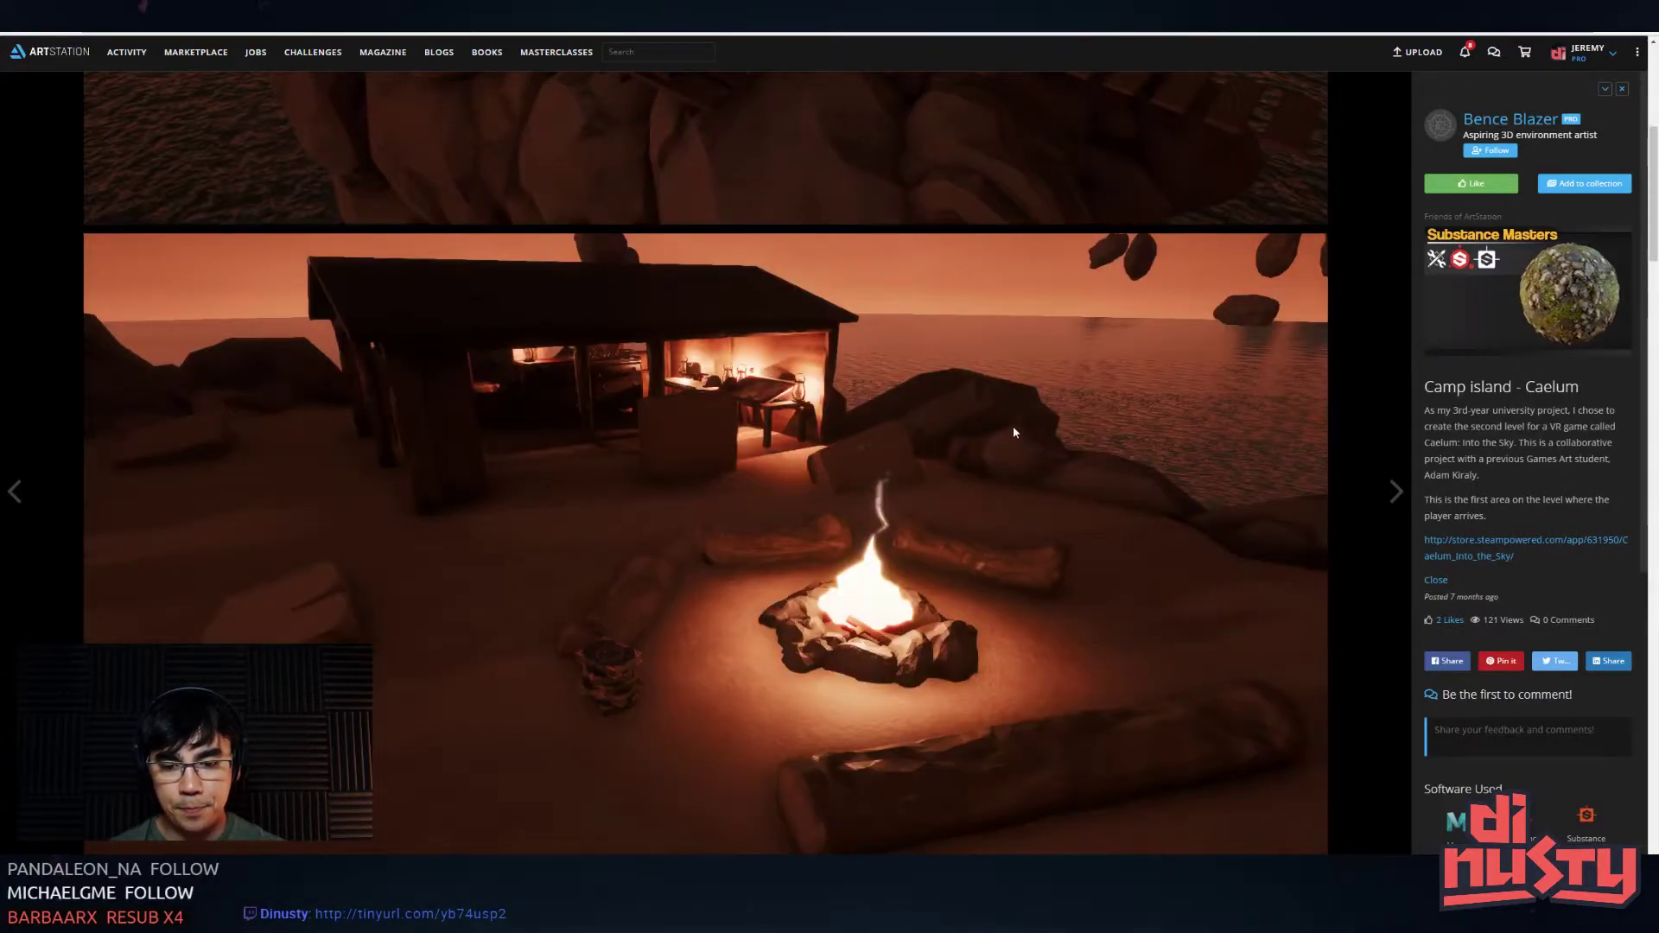
{"action": "scroll", "coordinate": [1015, 432], "scroll_direction": "down", "scroll_amount": 2}
{"action": "scroll", "coordinate": [1037, 424], "scroll_direction": "down", "scroll_amount": 1}
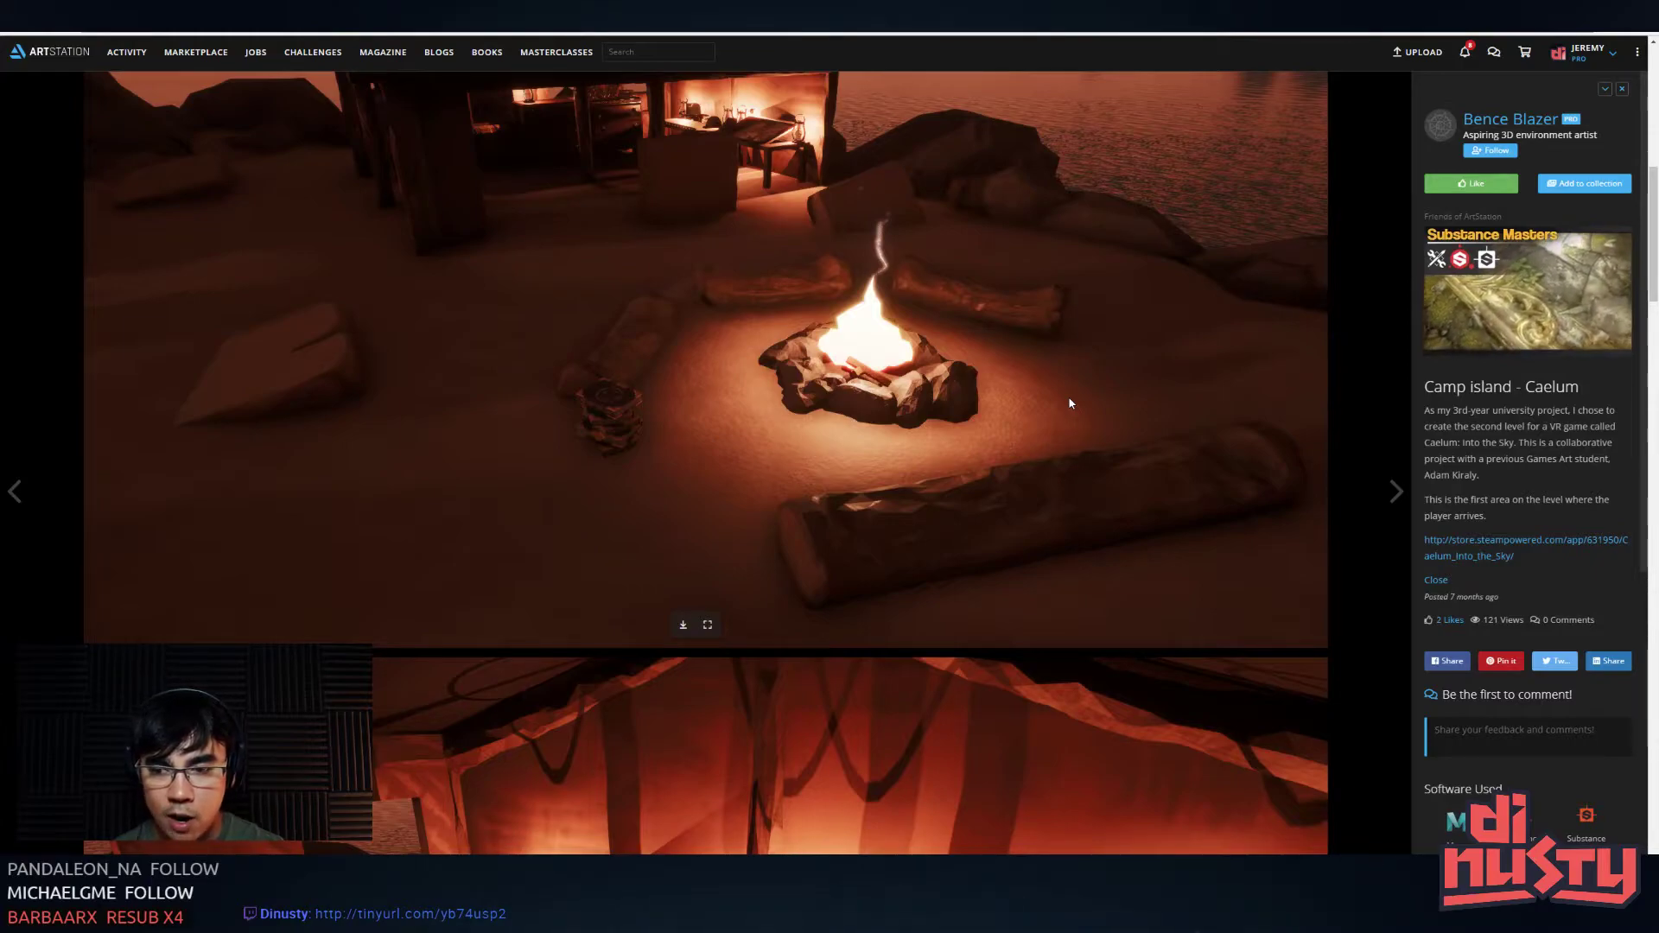
{"action": "scroll", "coordinate": [894, 356], "scroll_direction": "down", "scroll_amount": 2}
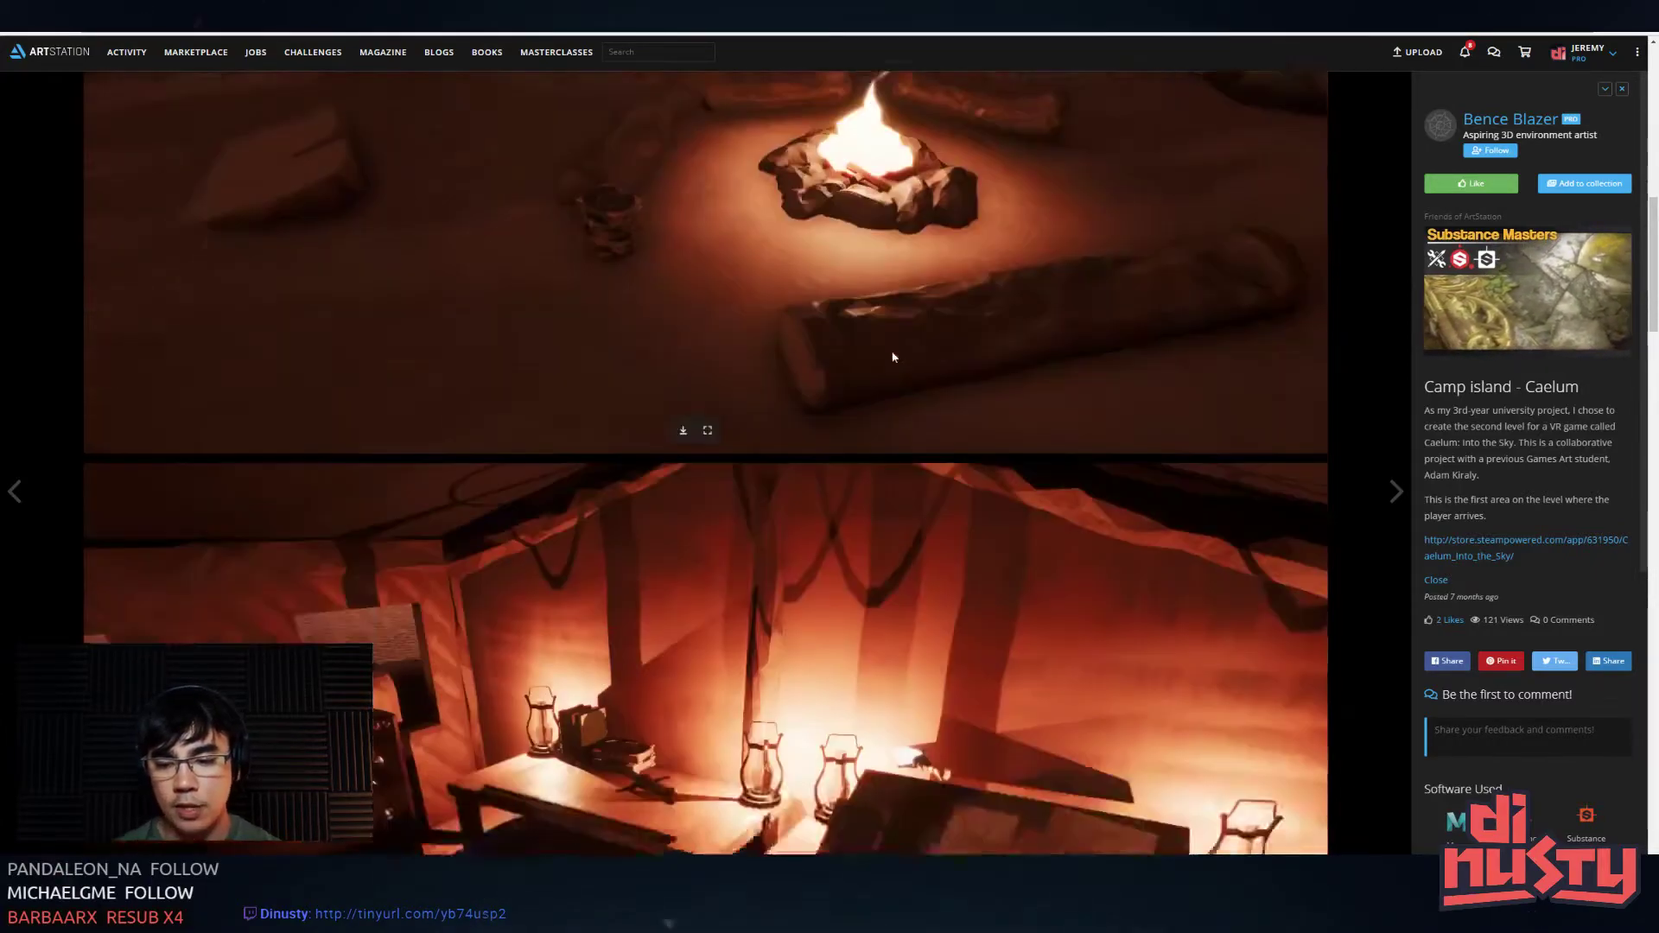
{"action": "scroll", "coordinate": [893, 357], "scroll_direction": "down", "scroll_amount": 1}
{"action": "scroll", "coordinate": [766, 384], "scroll_direction": "down", "scroll_amount": 15}
{"action": "scroll", "coordinate": [761, 362], "scroll_direction": "up", "scroll_amount": 3}
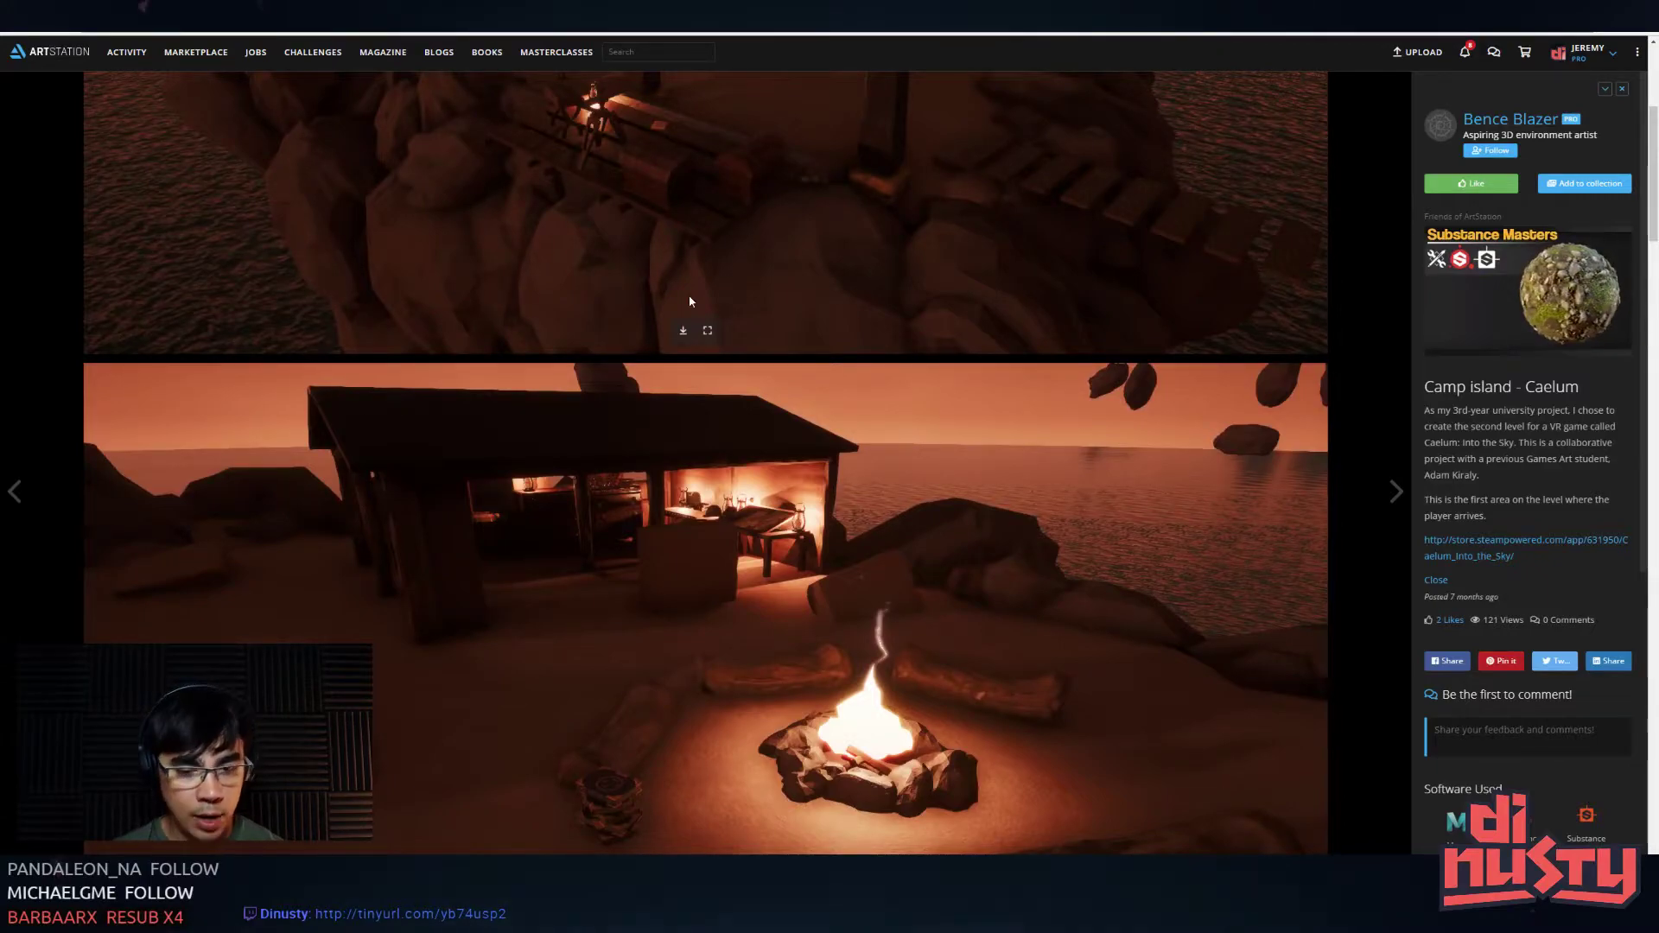
- Examine the campfire render closely, checking the logs, rocks, sand and fire lighting
{"action": "scroll", "coordinate": [558, 652], "scroll_direction": "down", "scroll_amount": 1}
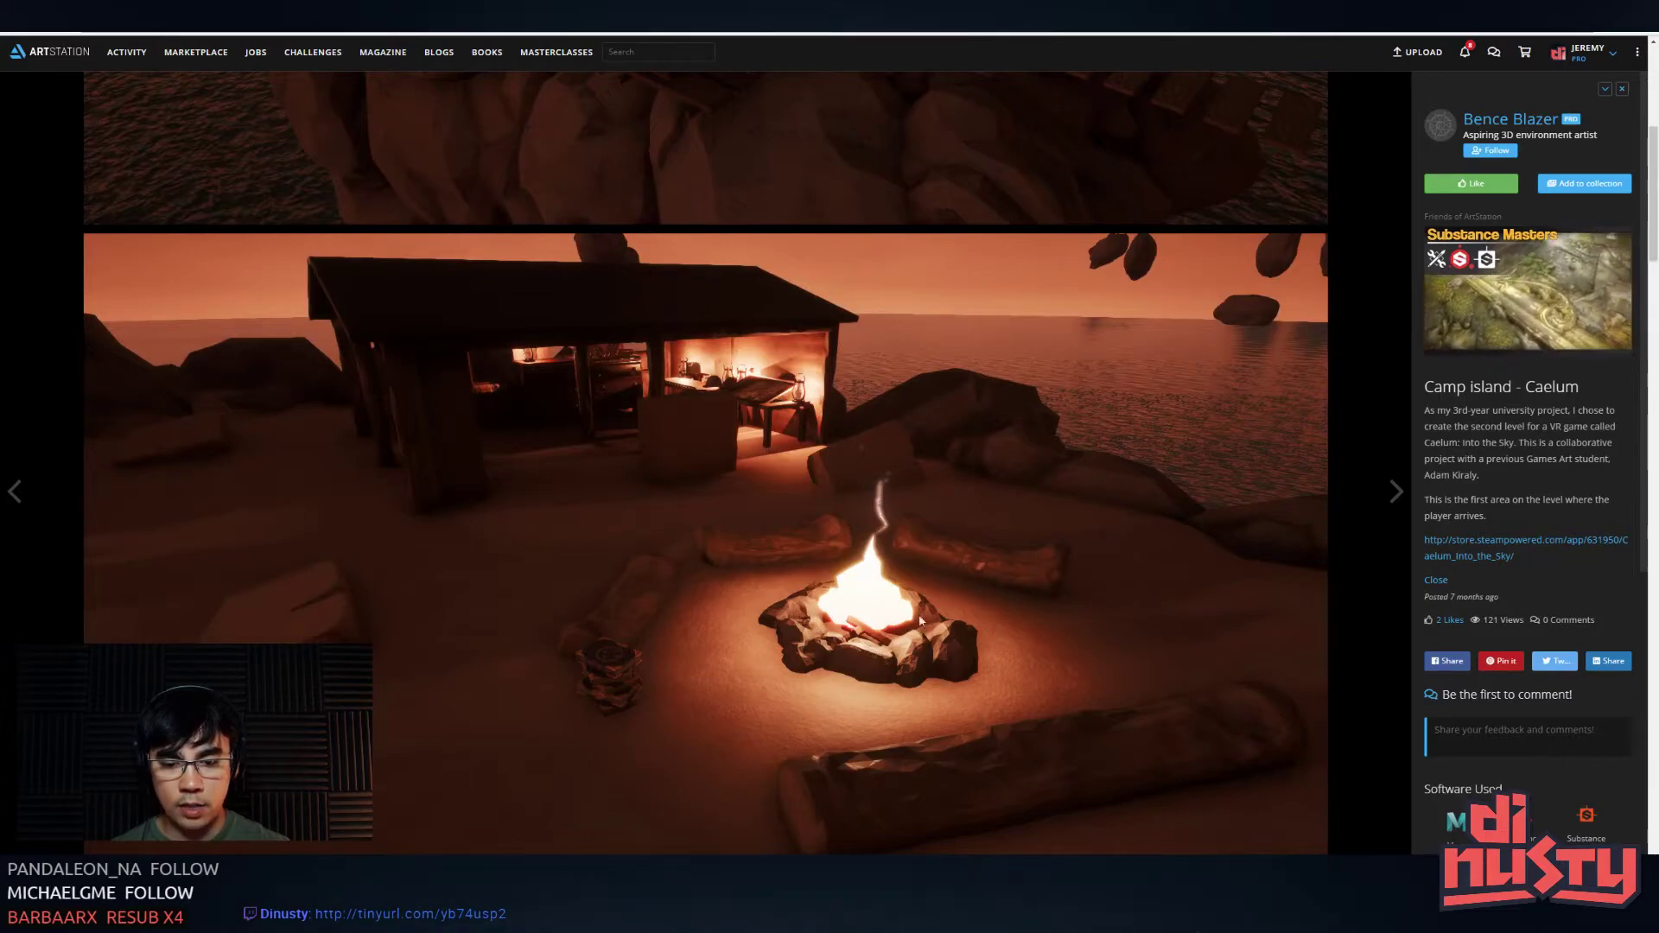
{"action": "scroll", "coordinate": [1050, 718], "scroll_direction": "down", "scroll_amount": 1}
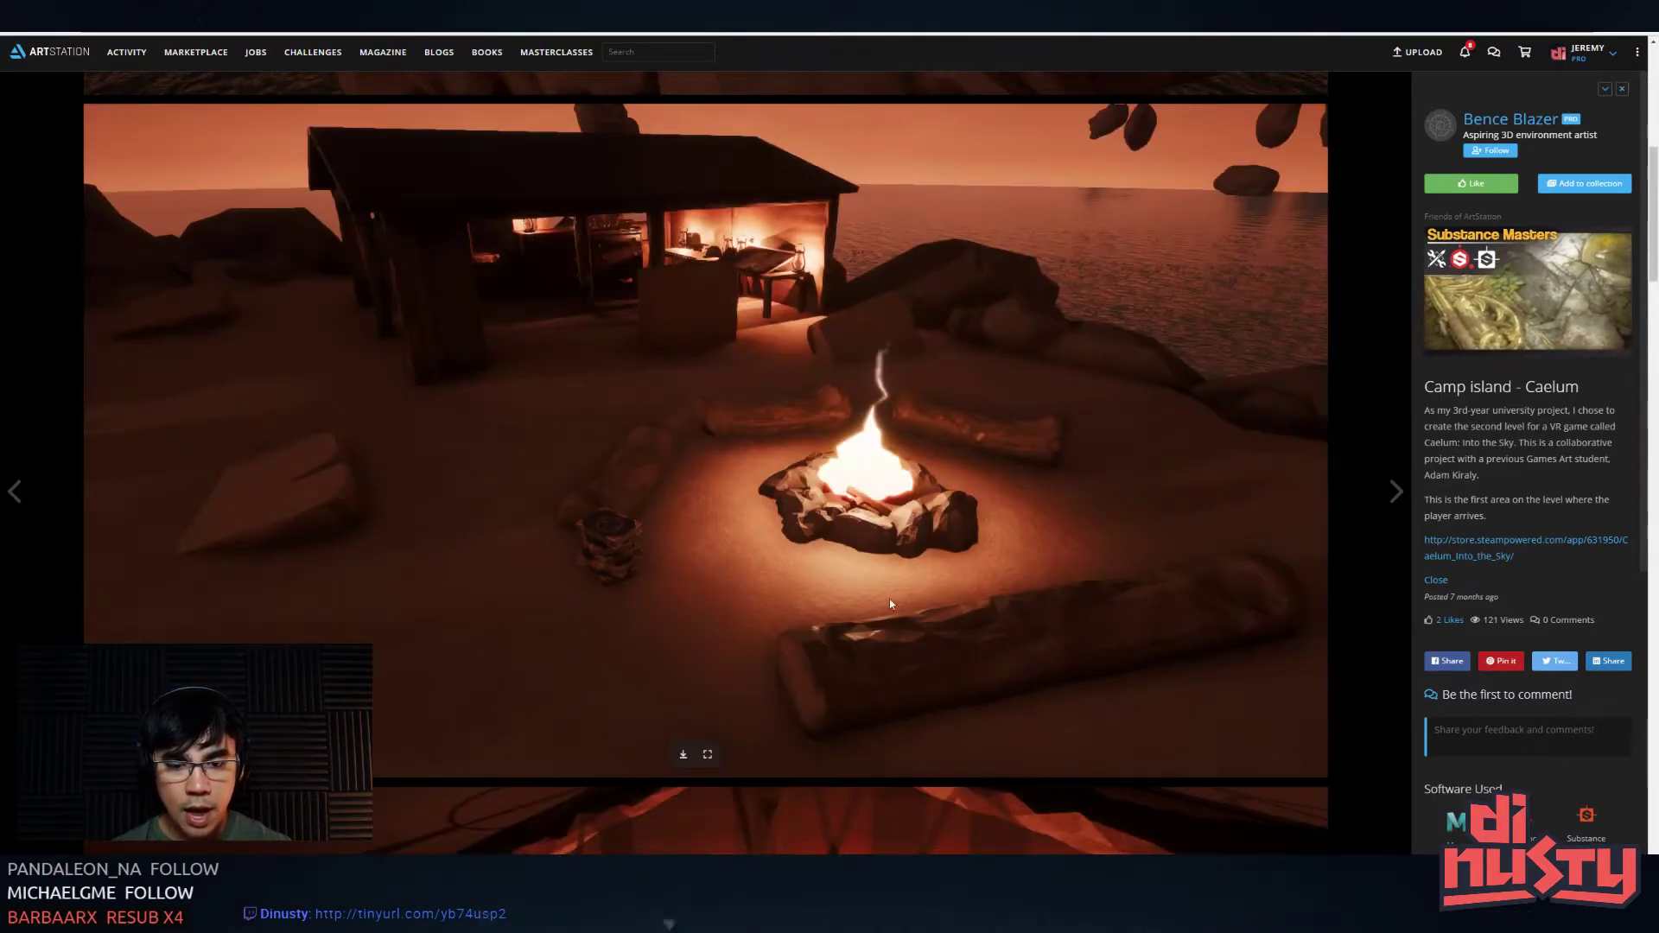
{"action": "scroll", "coordinate": [889, 599], "scroll_direction": "down", "scroll_amount": 1}
{"action": "left_click_drag", "start_coordinate": [1453, 412], "coordinate": [1488, 469]}
{"action": "left_click", "coordinate": [1488, 468]}
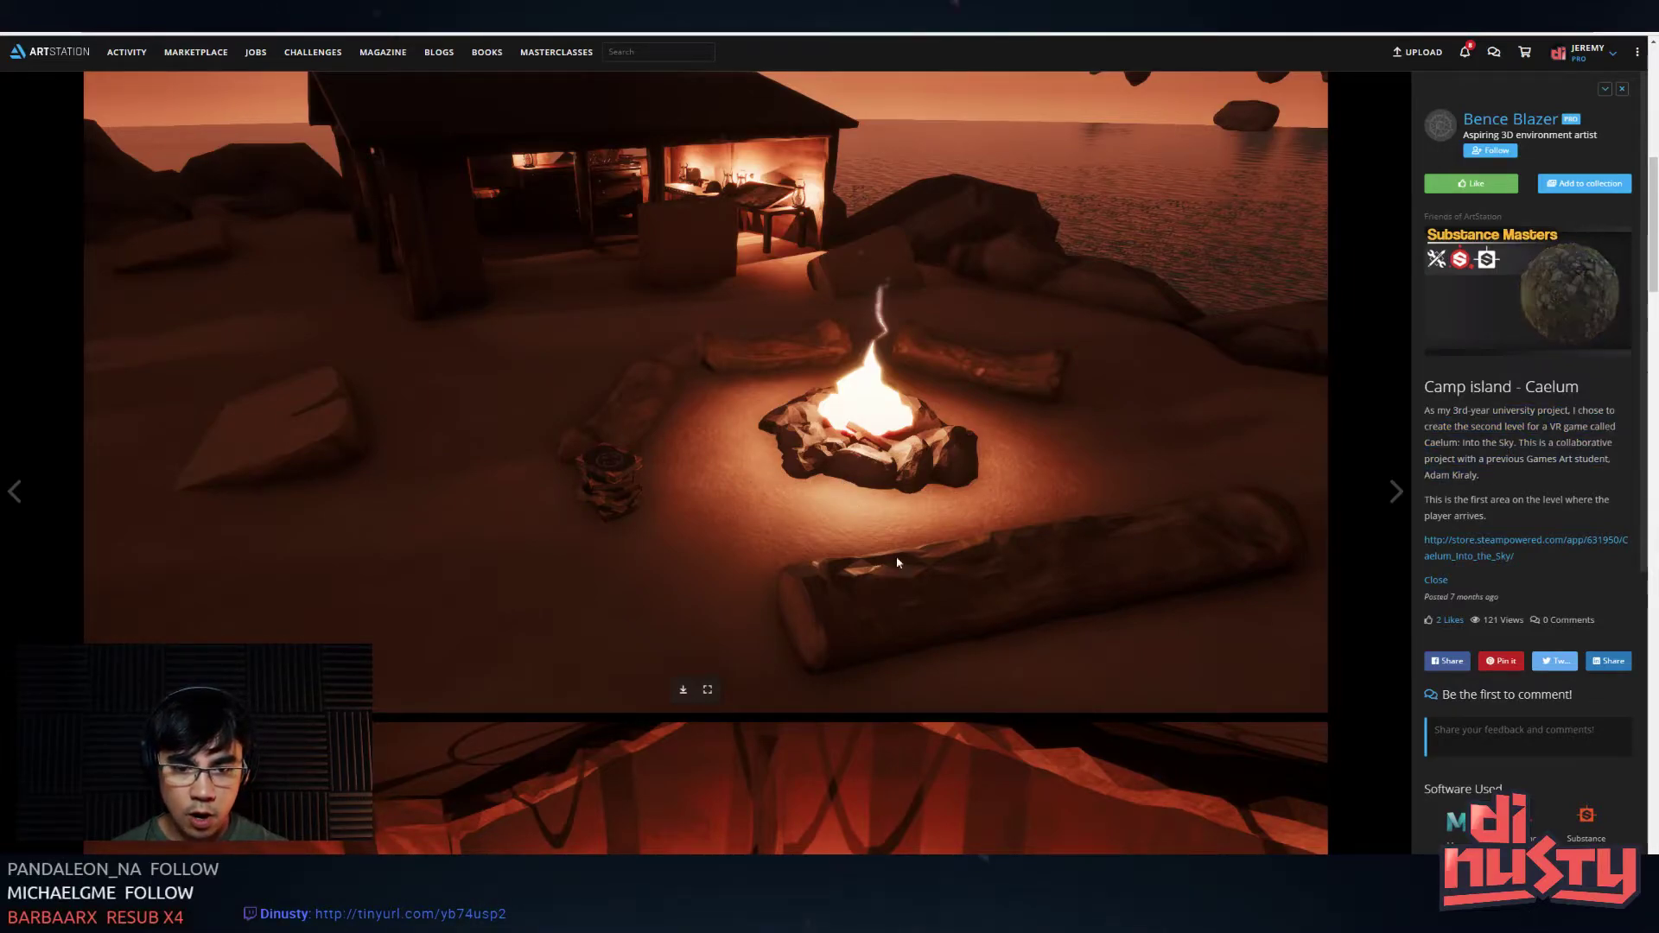
{"action": "scroll", "coordinate": [953, 535], "scroll_direction": "down", "scroll_amount": 1}
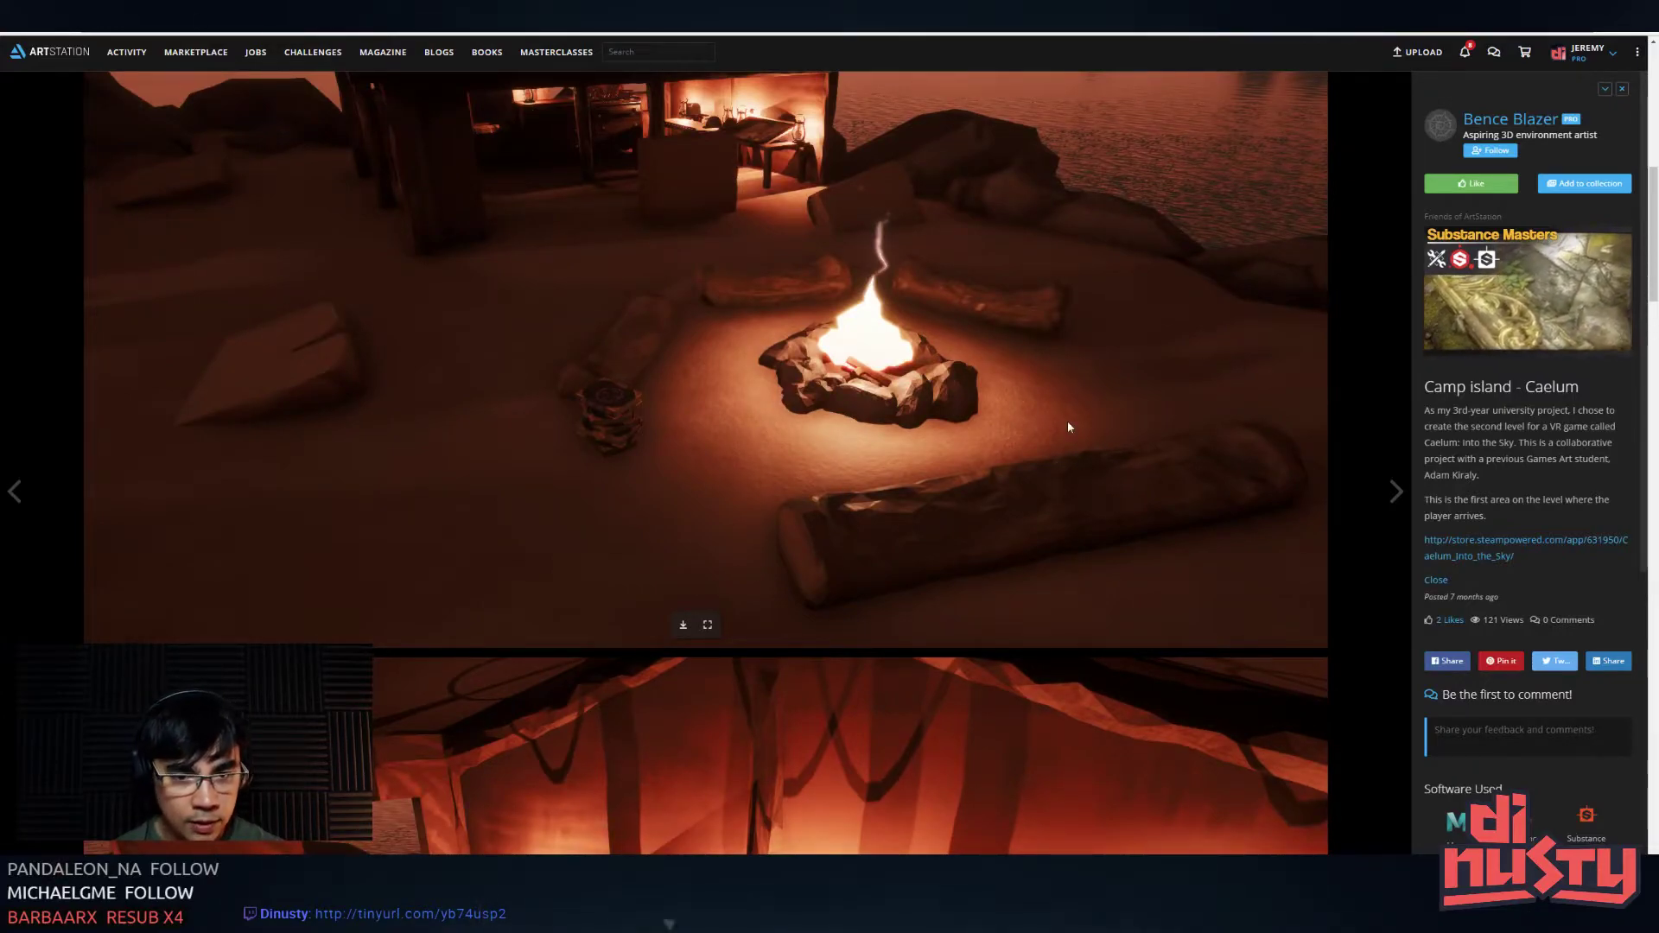
{"action": "scroll", "coordinate": [950, 278], "scroll_direction": "down", "scroll_amount": 1}
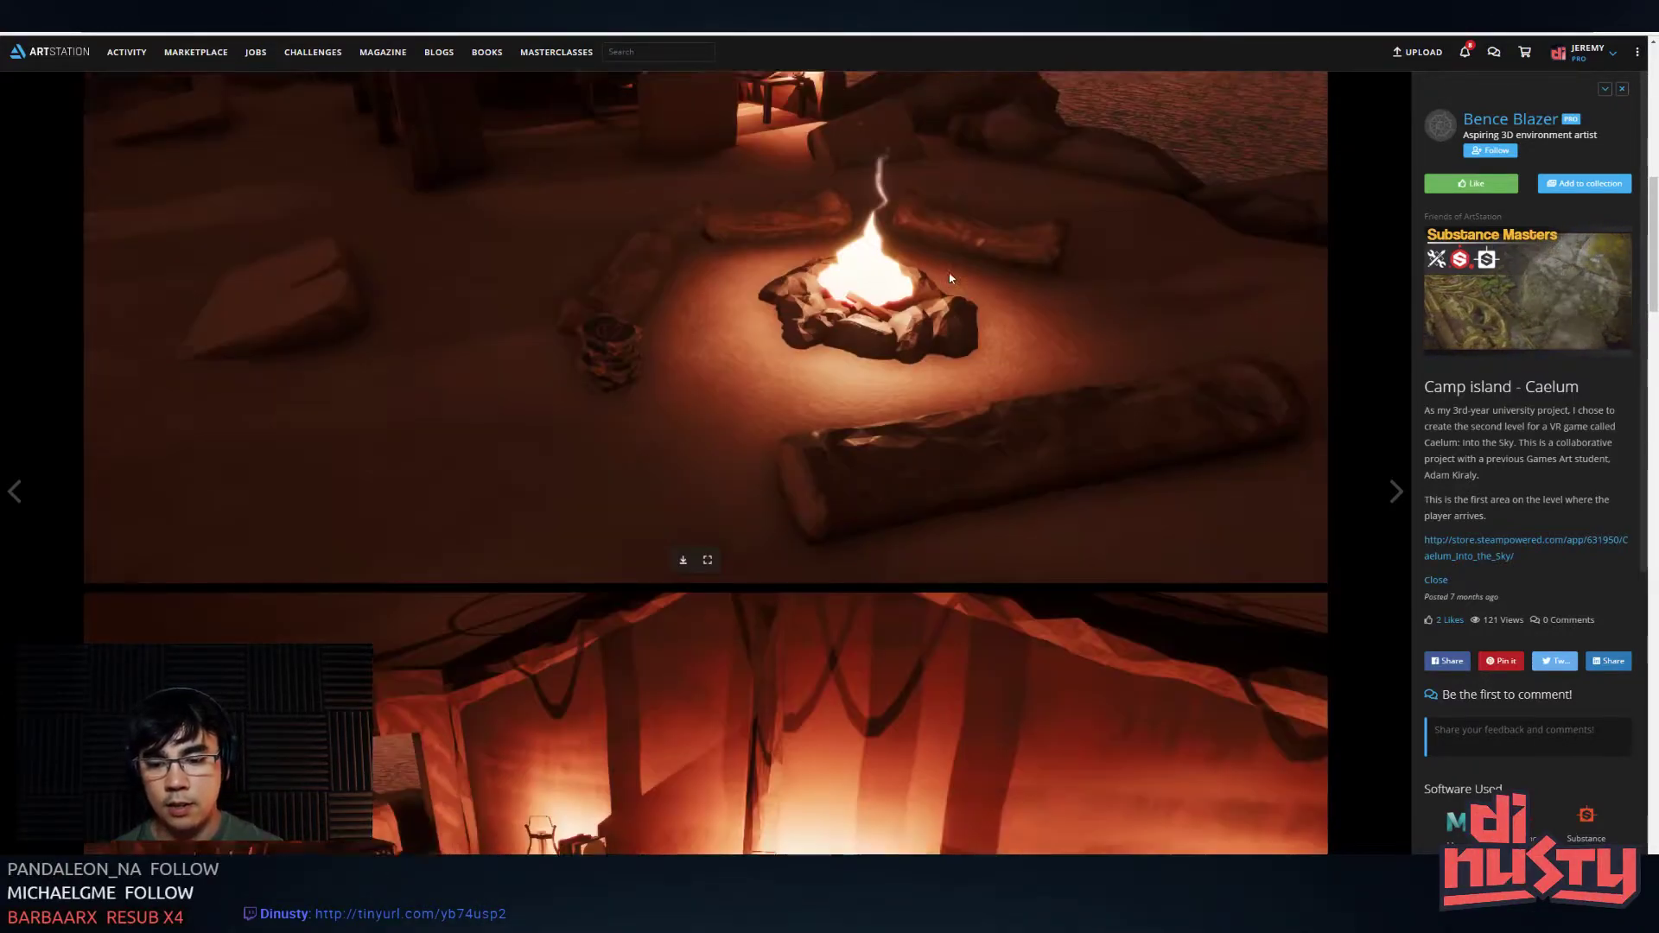
- Compare the lantern-lit tent render with the campfire render, checking the lighting, the water surface and the ground
{"action": "scroll", "coordinate": [964, 240], "scroll_direction": "down", "scroll_amount": 5}
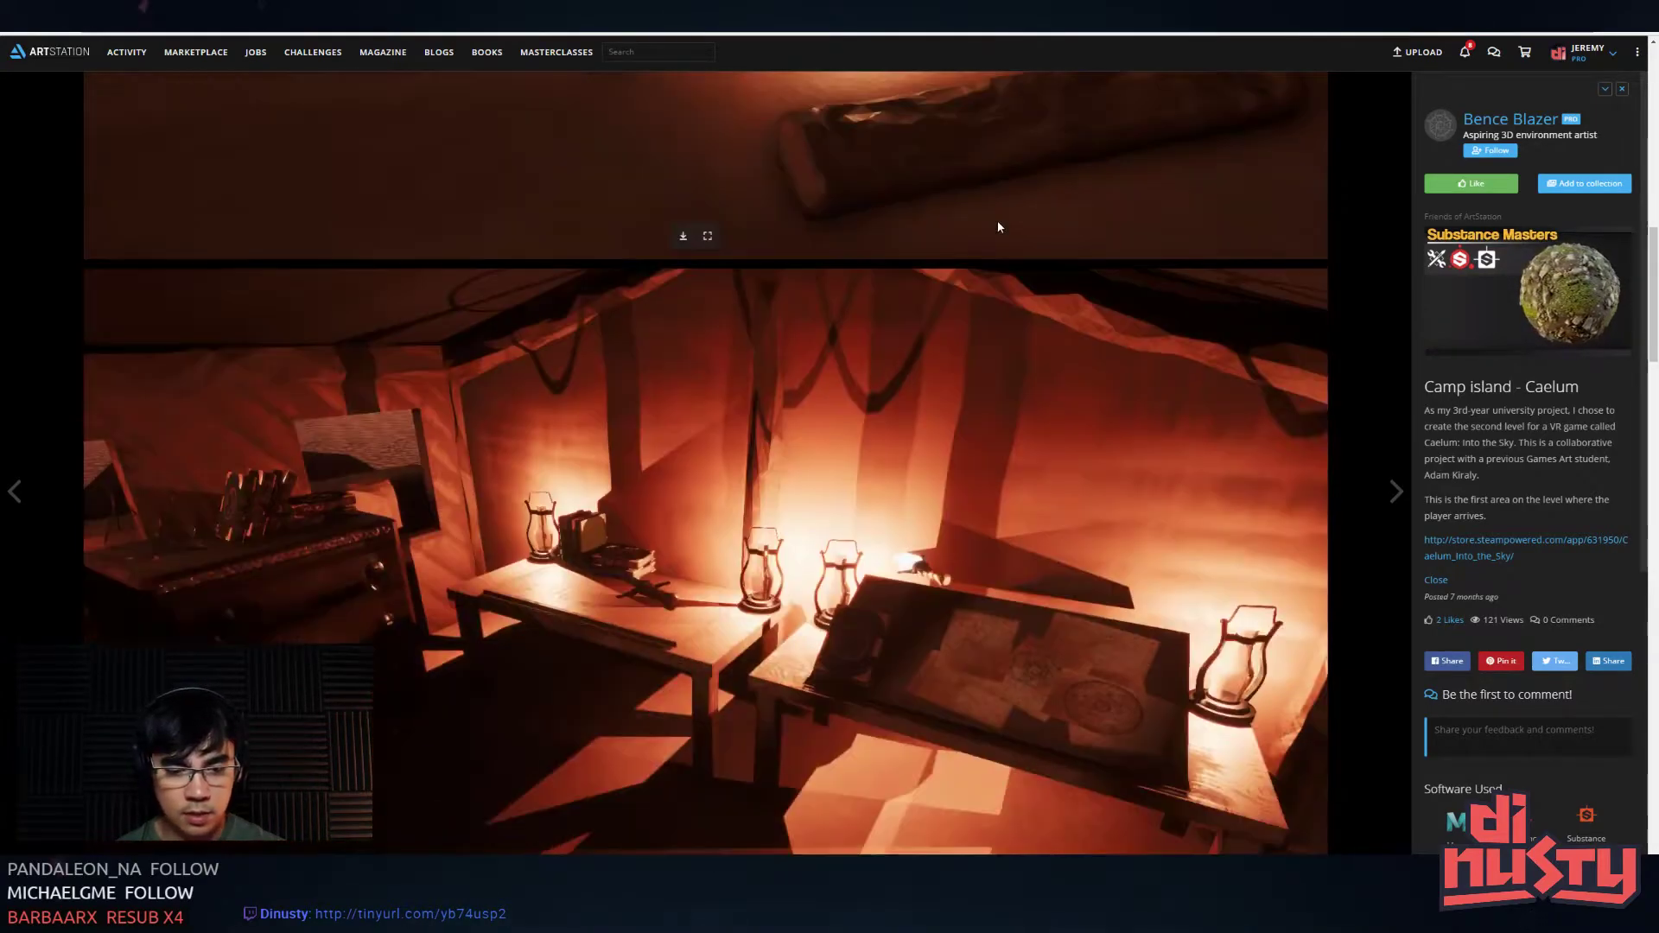
{"action": "scroll", "coordinate": [1003, 223], "scroll_direction": "down", "scroll_amount": 1}
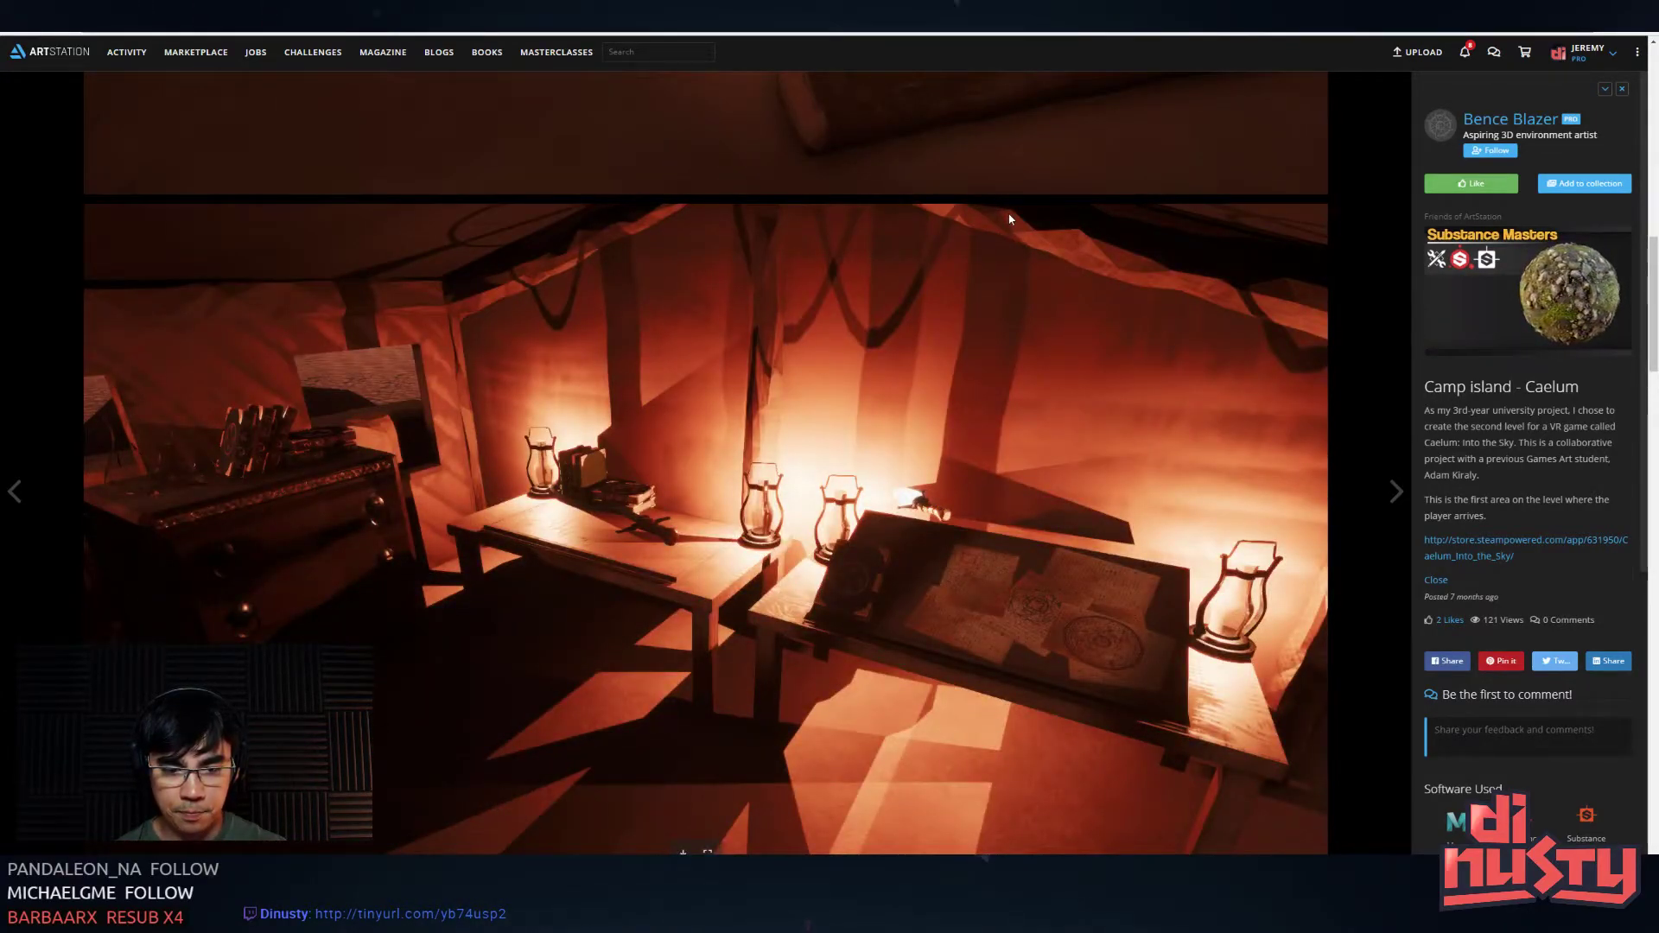
{"action": "scroll", "coordinate": [1009, 218], "scroll_direction": "up", "scroll_amount": 4}
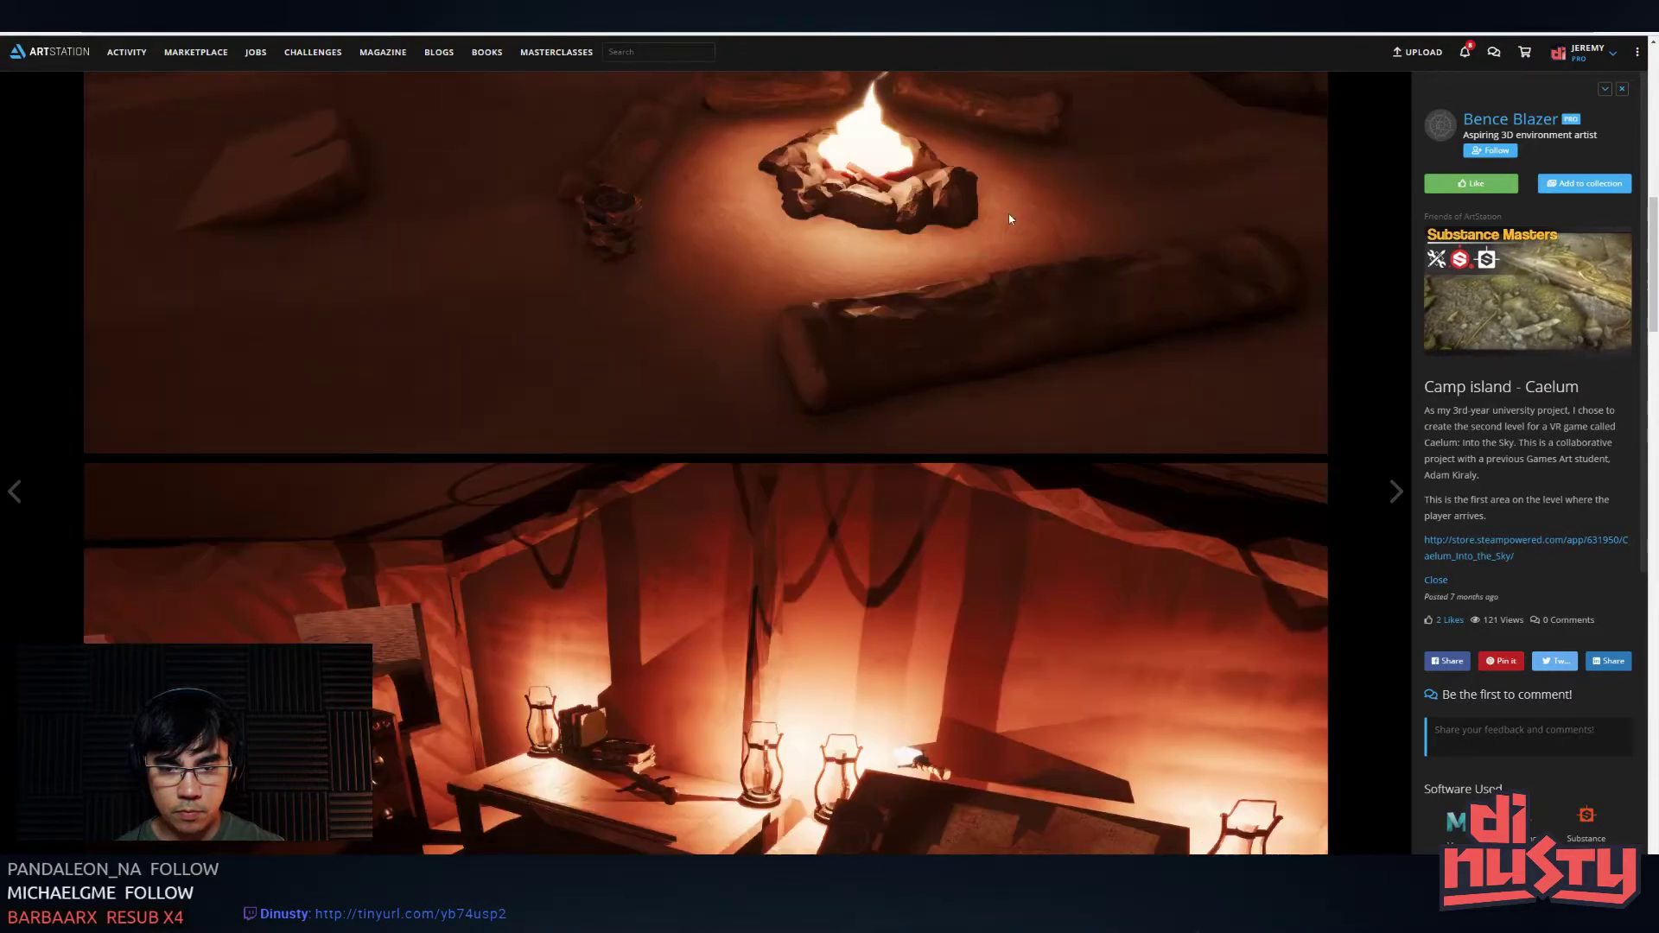
{"action": "scroll", "coordinate": [1009, 214], "scroll_direction": "up", "scroll_amount": 5}
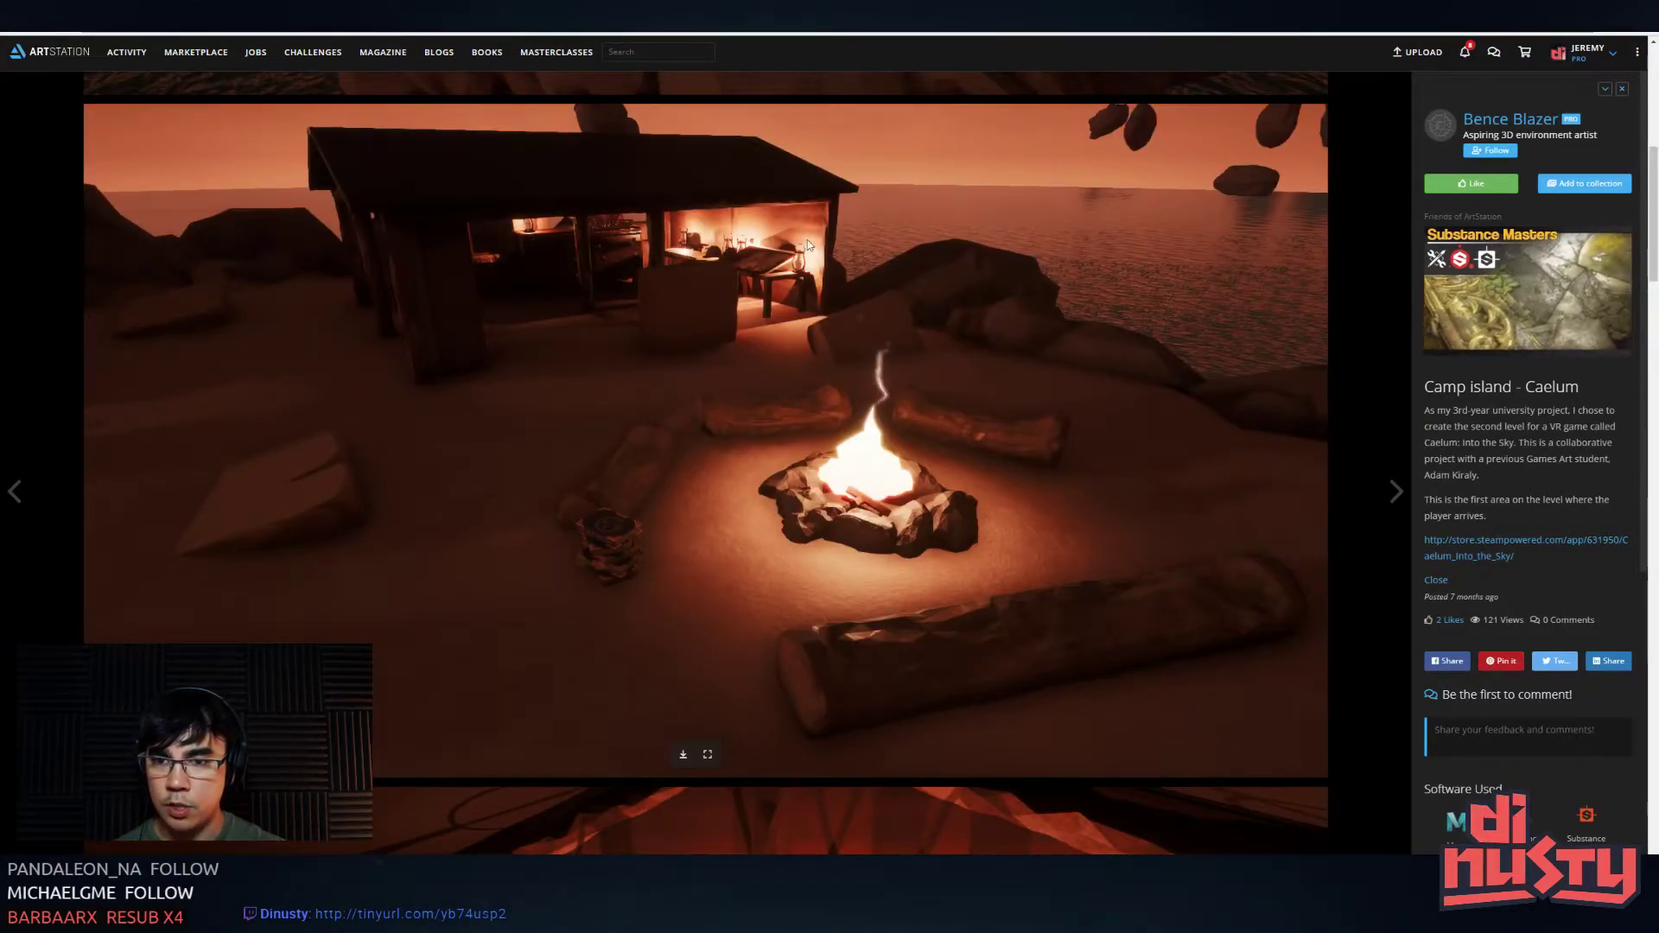
{"action": "scroll", "coordinate": [807, 240], "scroll_direction": "up", "scroll_amount": 2}
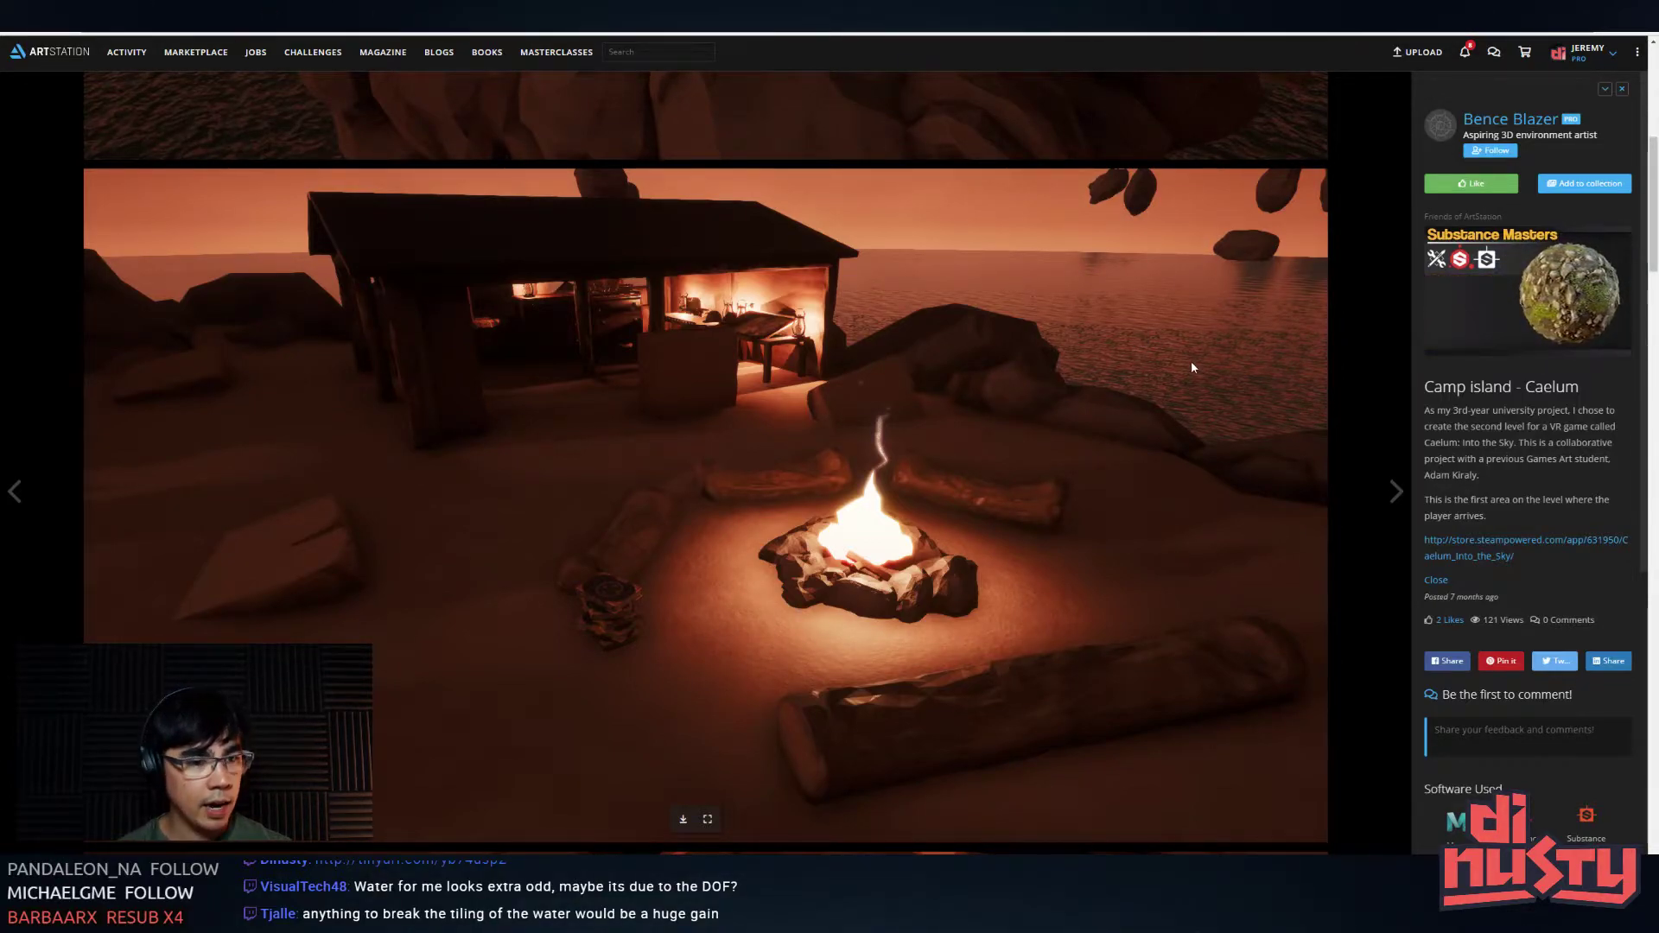
{"action": "scroll", "coordinate": [1215, 251], "scroll_direction": "down", "scroll_amount": 1}
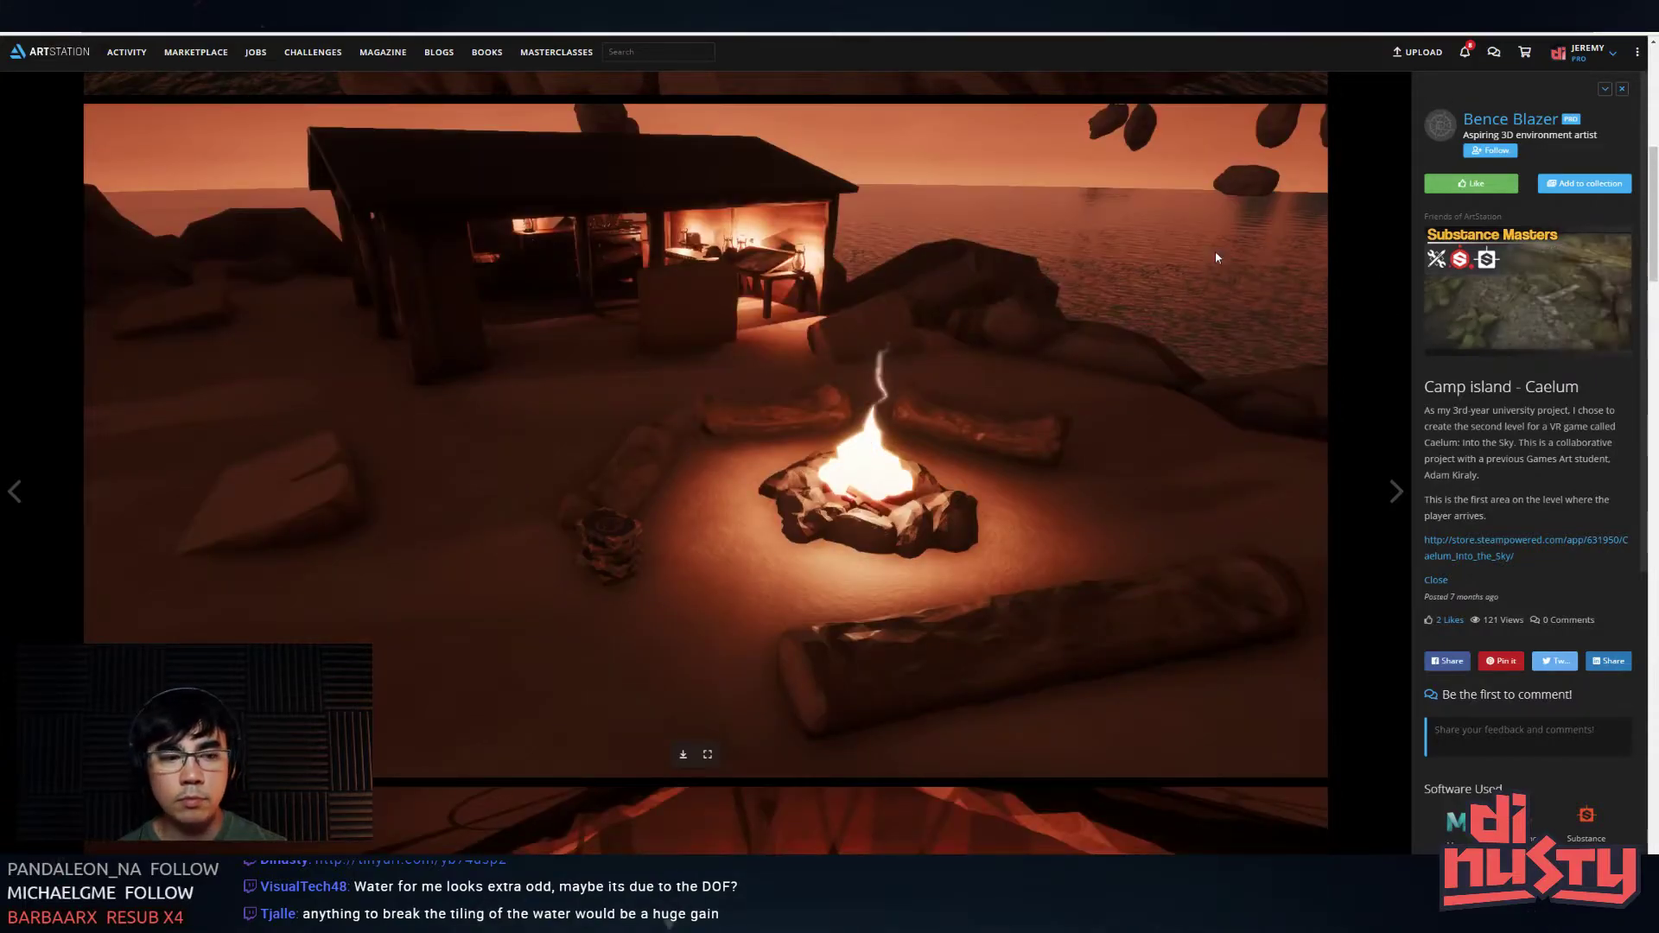
{"action": "scroll", "coordinate": [1215, 250], "scroll_direction": "down", "scroll_amount": 2}
{"action": "scroll", "coordinate": [1614, 520], "scroll_direction": "down", "scroll_amount": 1}
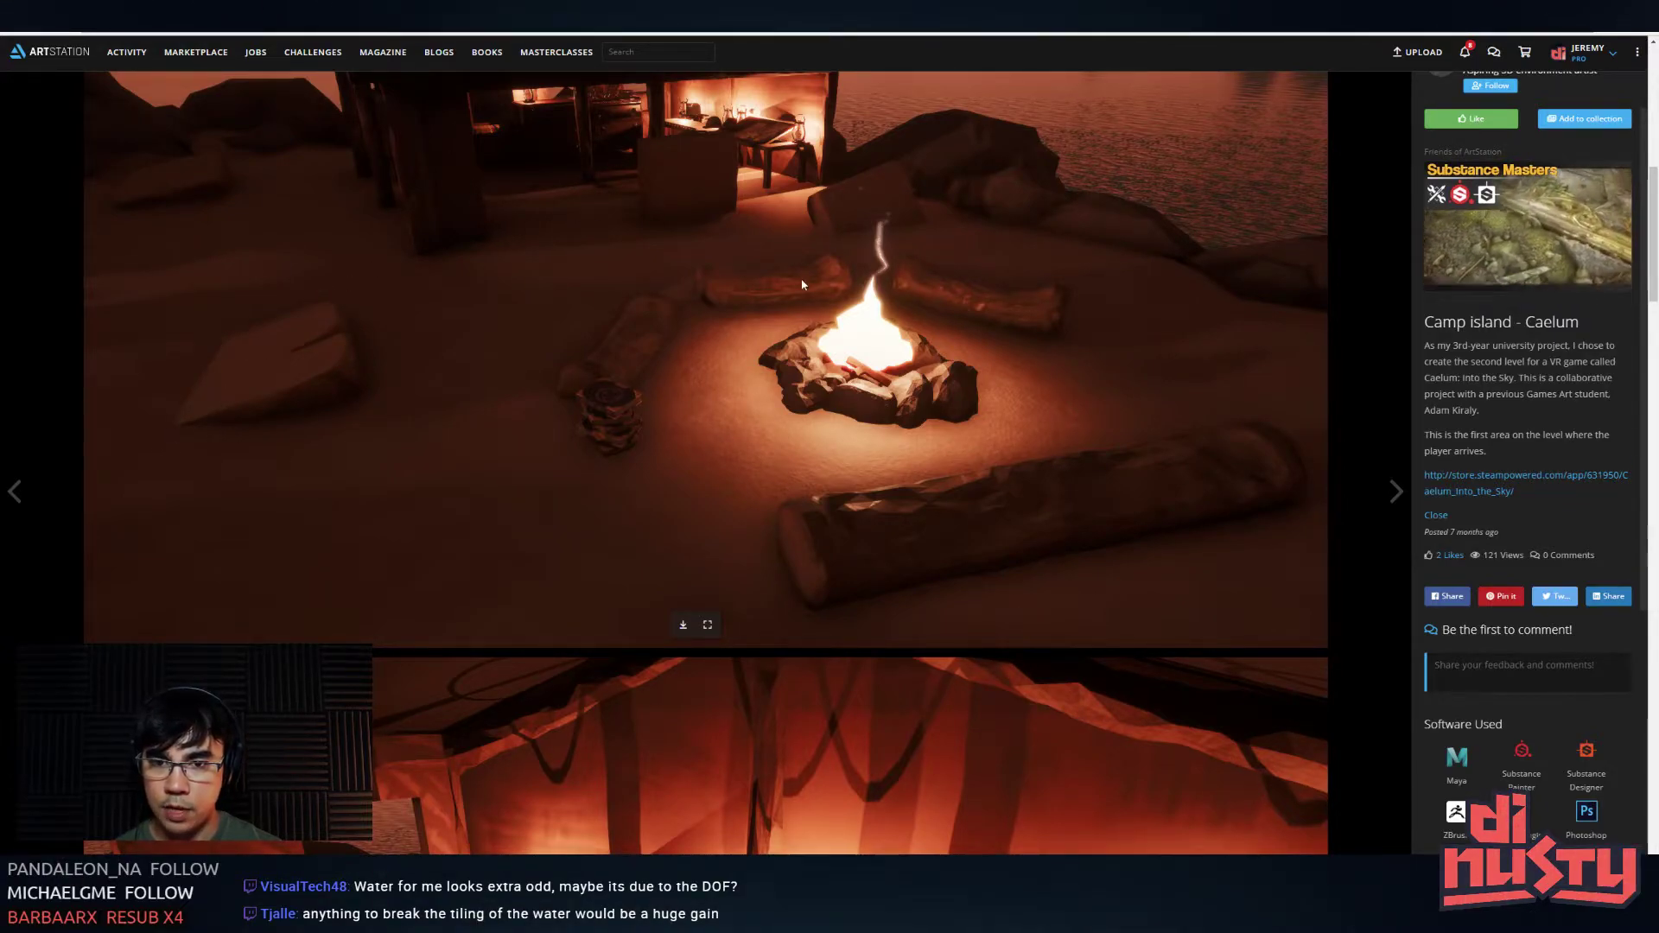
{"action": "scroll", "coordinate": [802, 285], "scroll_direction": "up", "scroll_amount": 3}
- Examine the tent interior renders, from the lantern-lit map table down to the dark corner with the dressers
{"action": "scroll", "coordinate": [797, 273], "scroll_direction": "down", "scroll_amount": 7}
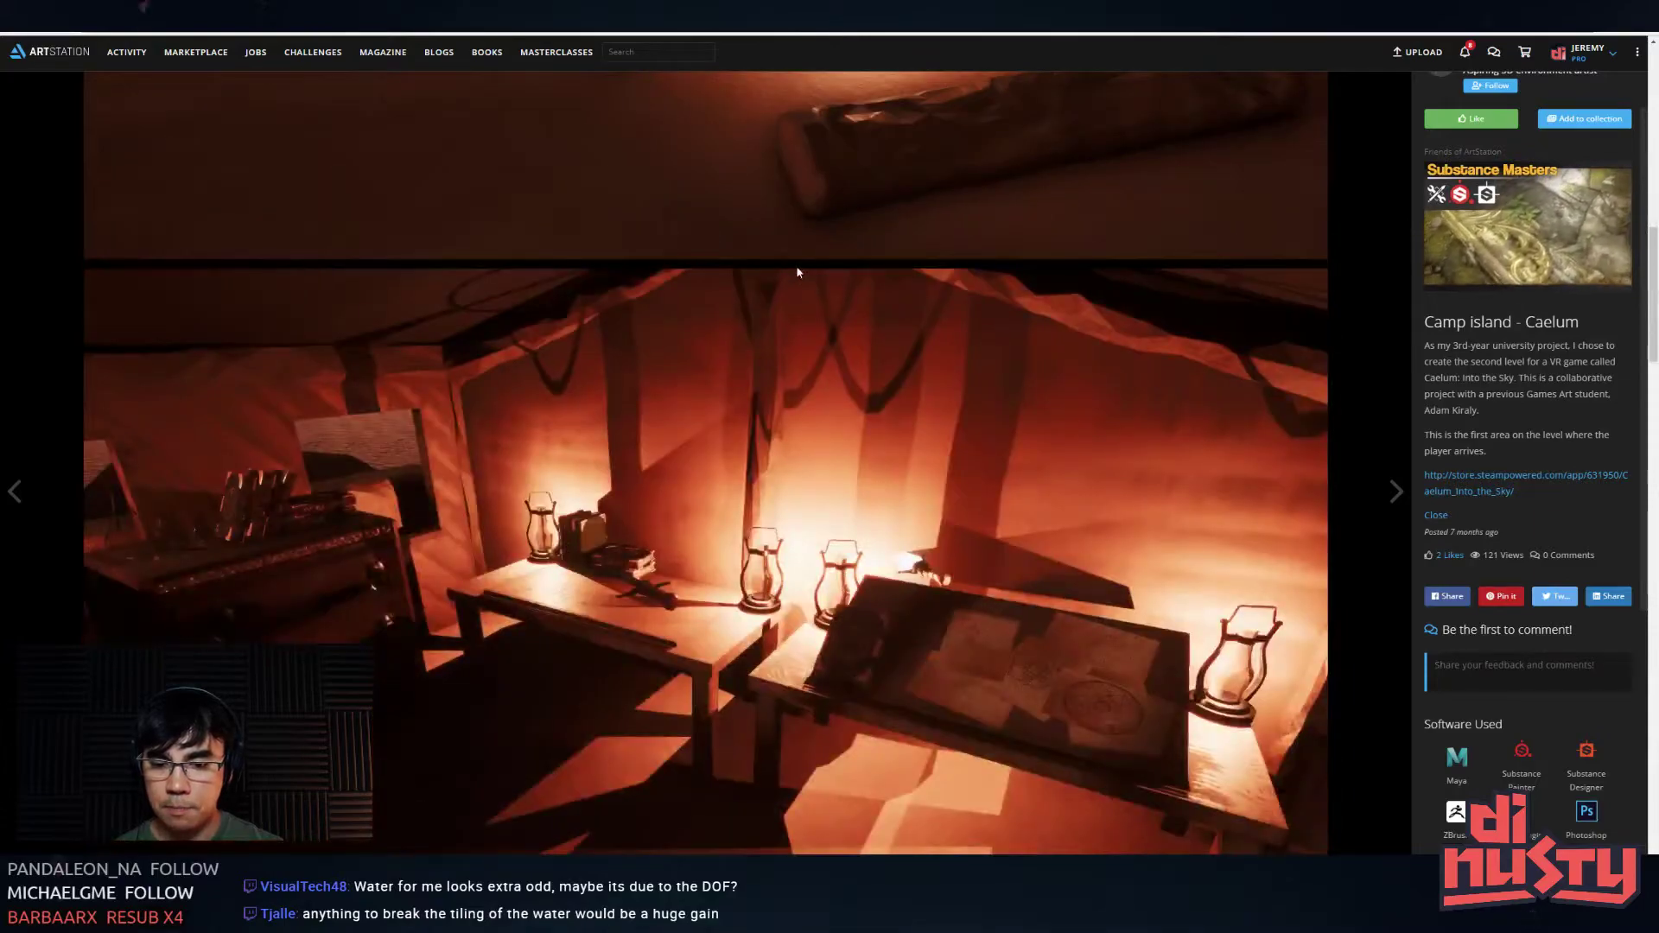
{"action": "scroll", "coordinate": [802, 245], "scroll_direction": "down", "scroll_amount": 5}
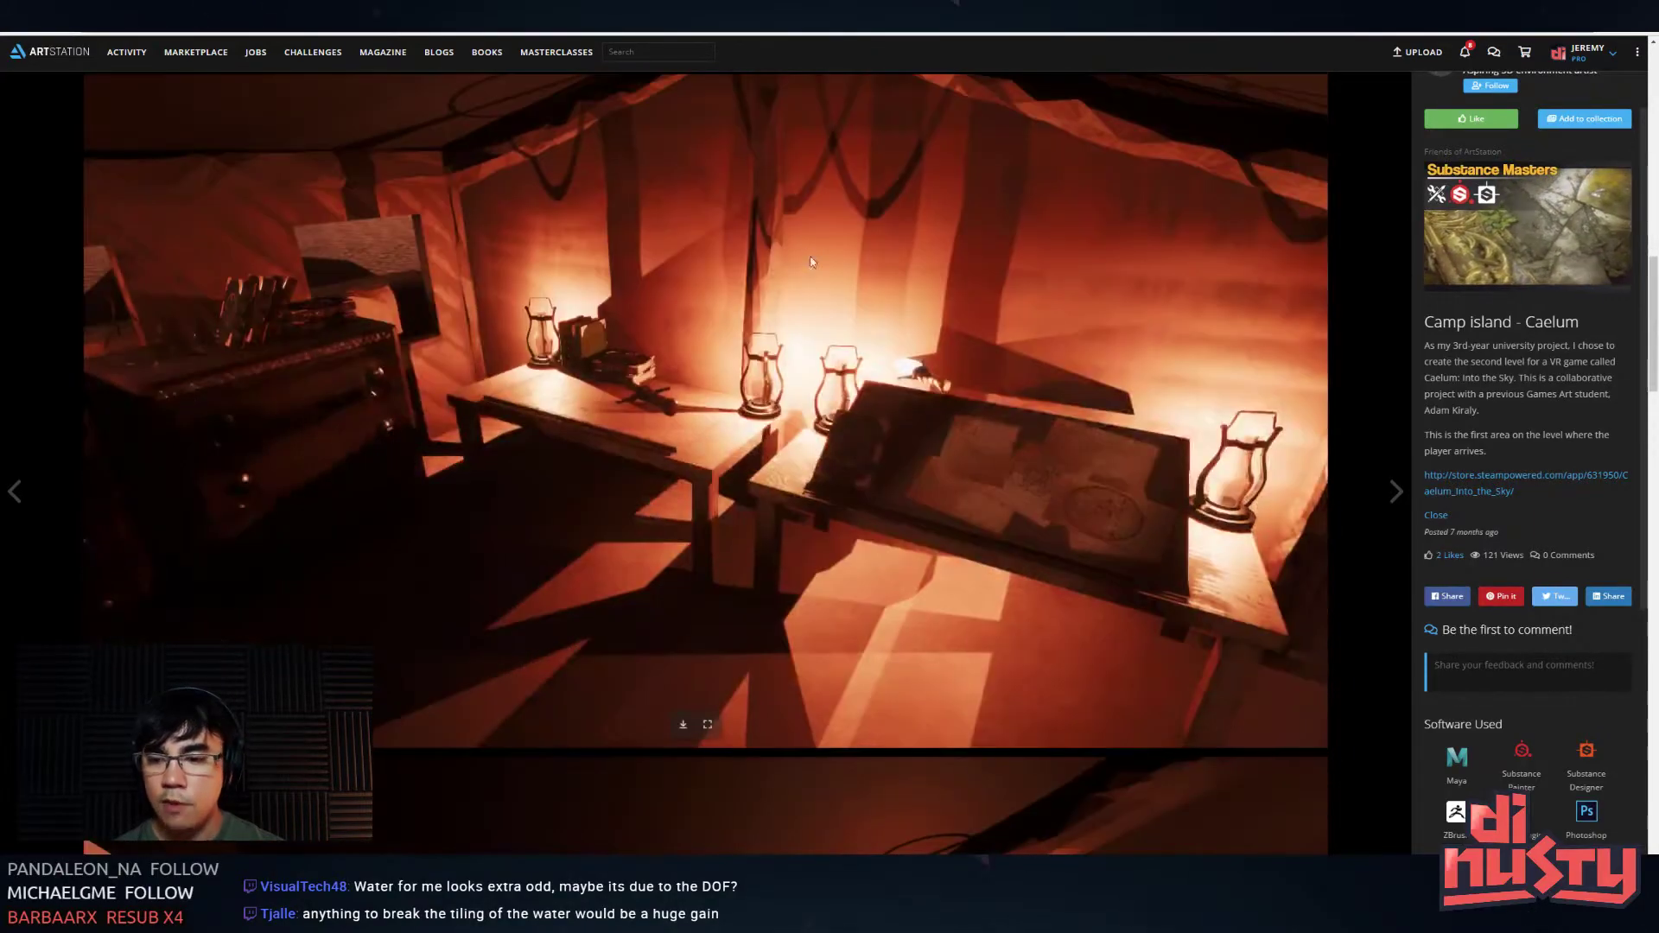
{"action": "scroll", "coordinate": [743, 394], "scroll_direction": "down", "scroll_amount": 2}
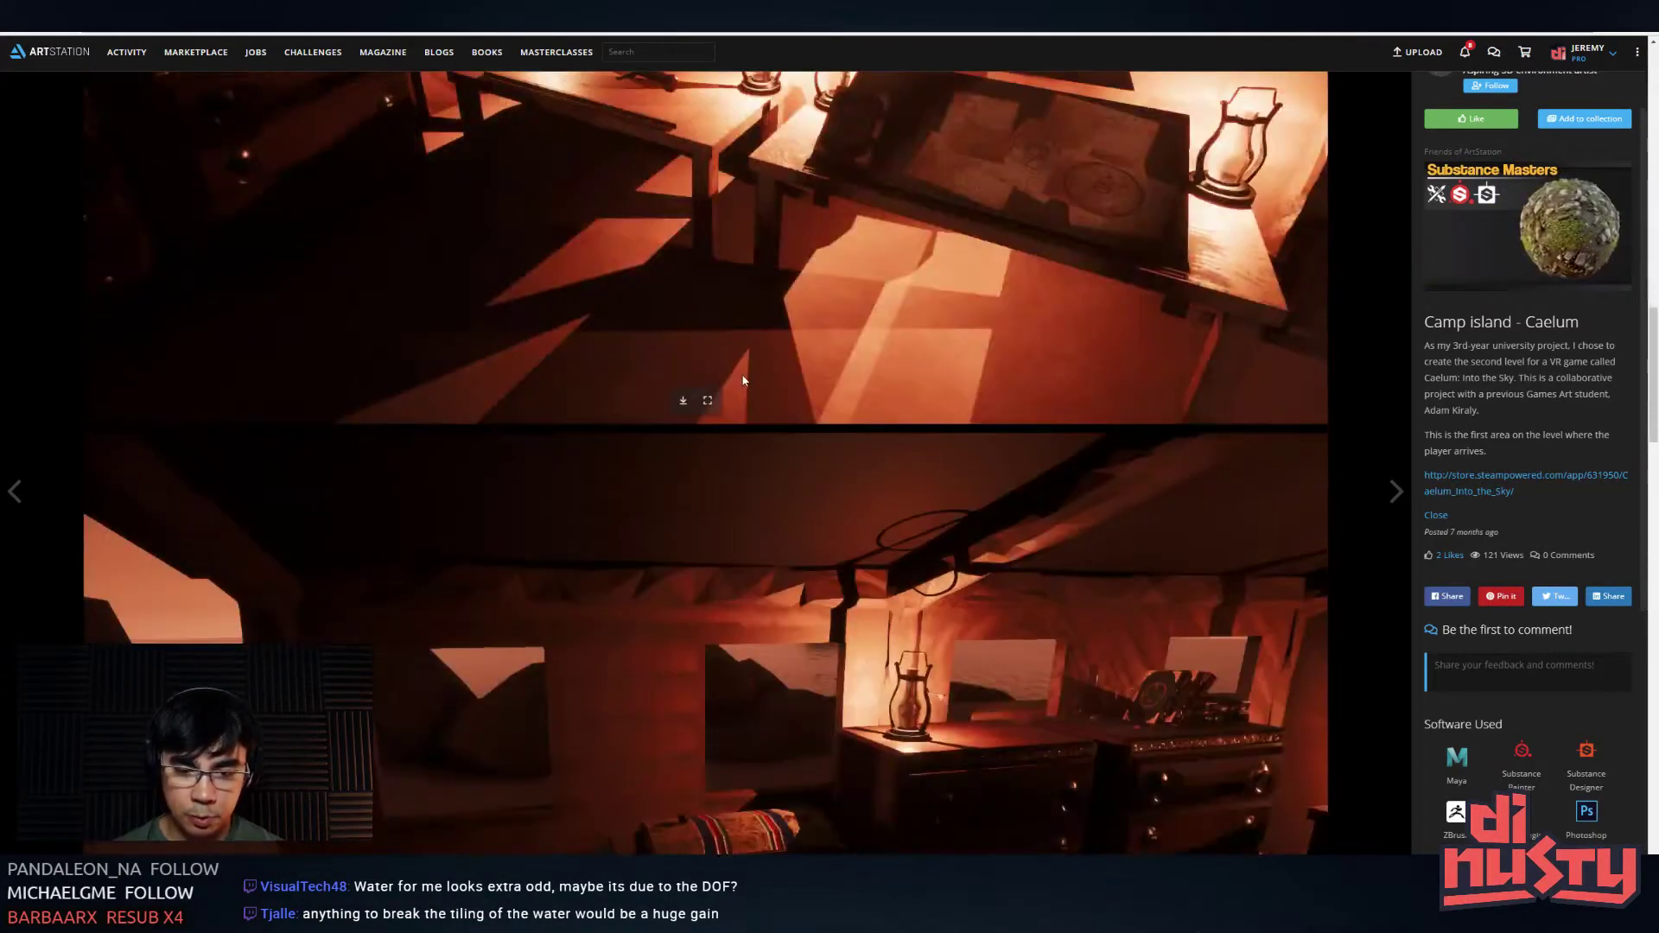
{"action": "scroll", "coordinate": [756, 380], "scroll_direction": "up", "scroll_amount": 4}
{"action": "scroll", "coordinate": [688, 411], "scroll_direction": "down", "scroll_amount": 5}
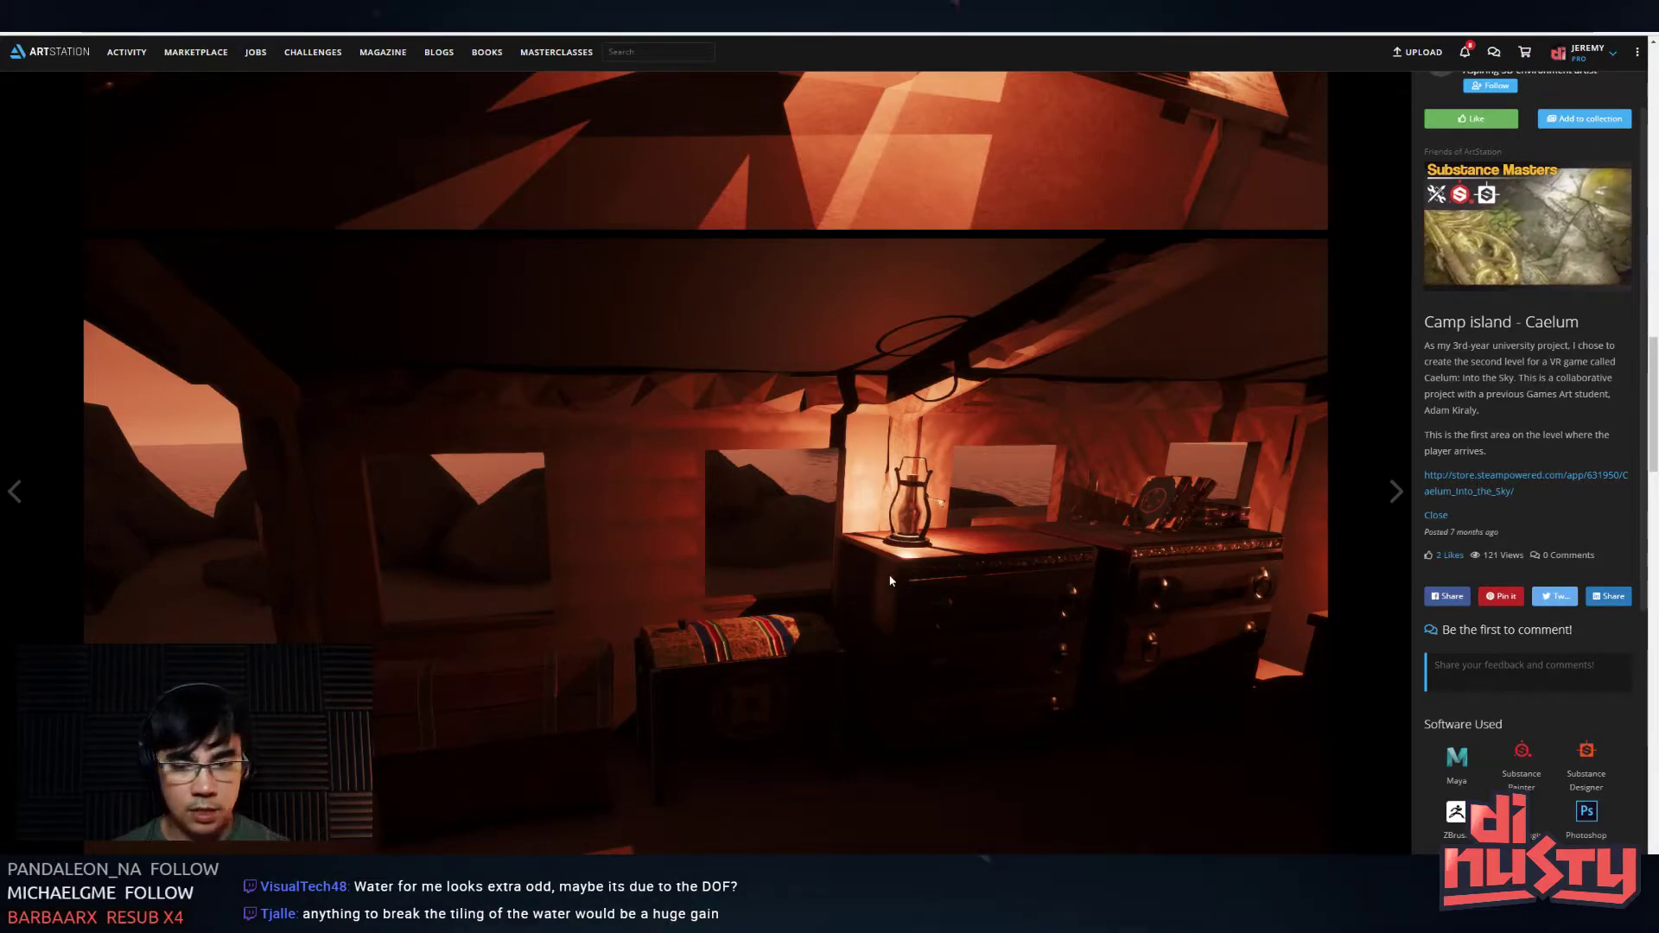
- Copy the dark tent render with the dressers and striped chest, and view the map table render below it
{"action": "scroll", "coordinate": [572, 541], "scroll_direction": "down", "scroll_amount": 4}
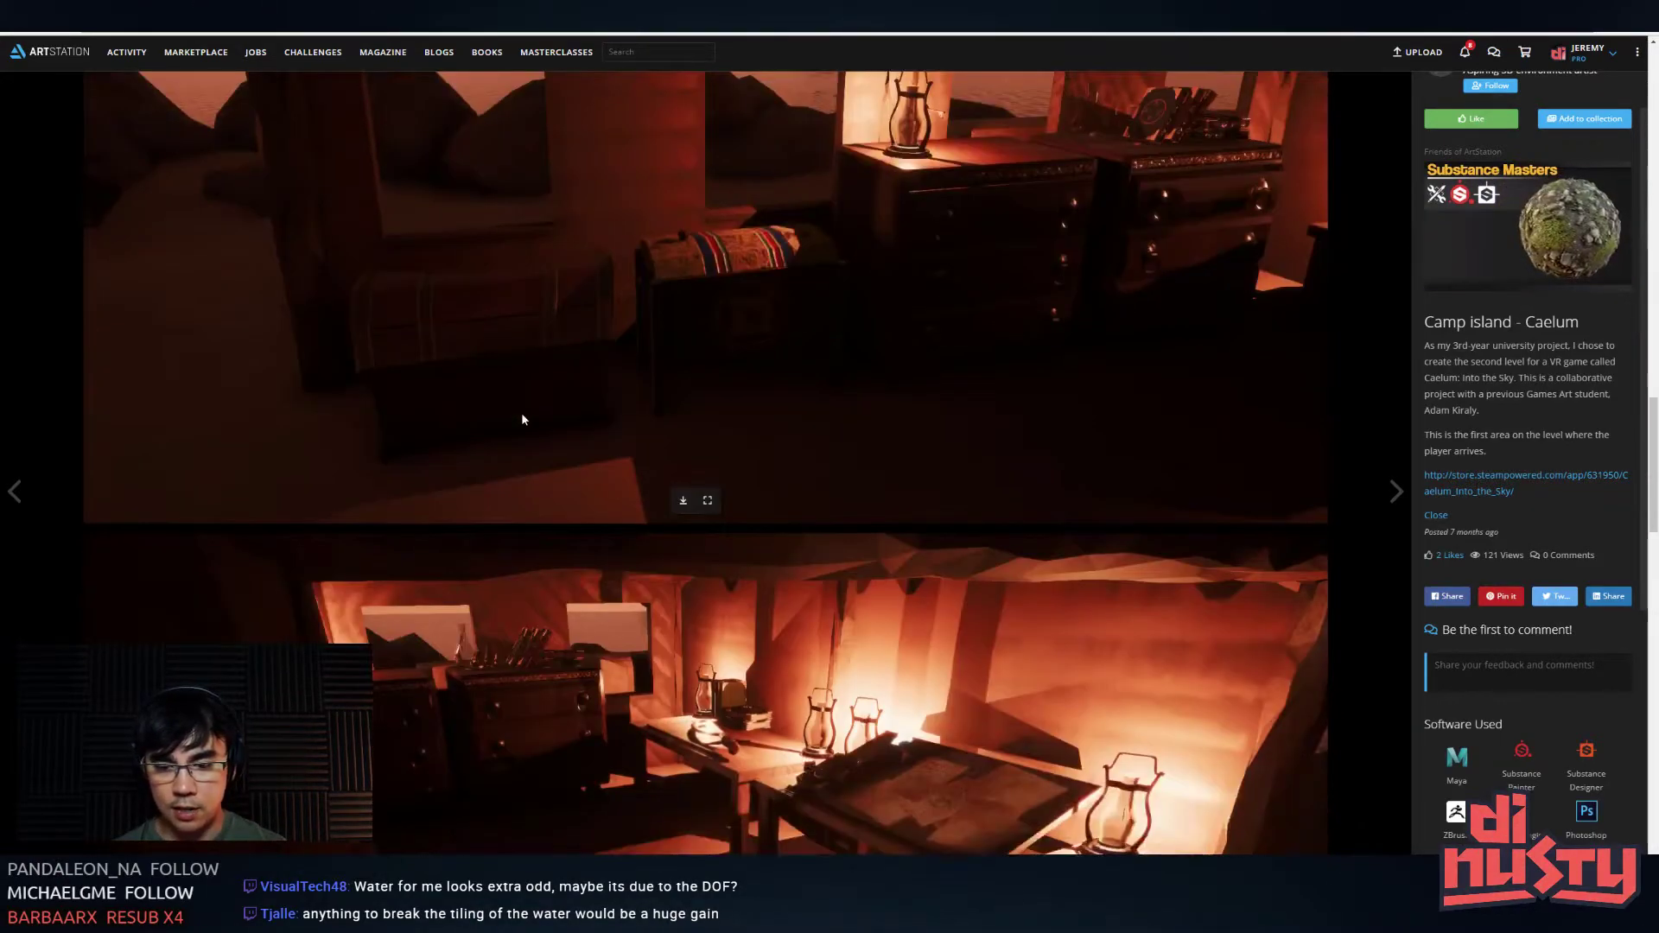
{"action": "right_click", "coordinate": [814, 293]}
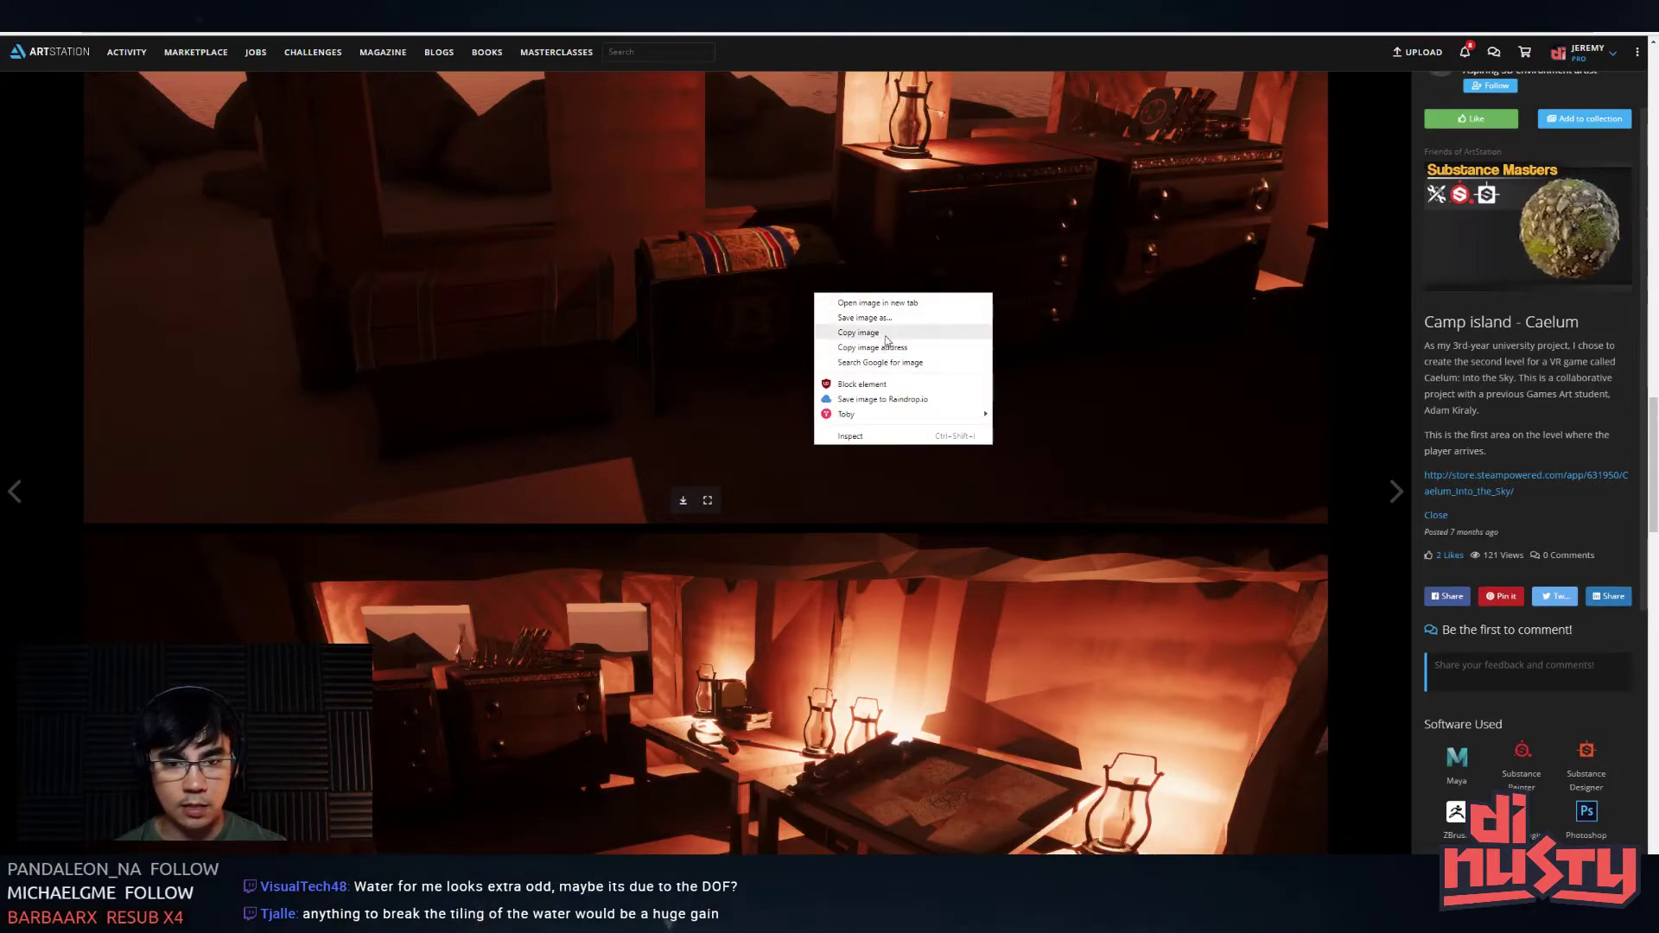
{"action": "left_click", "coordinate": [888, 338]}
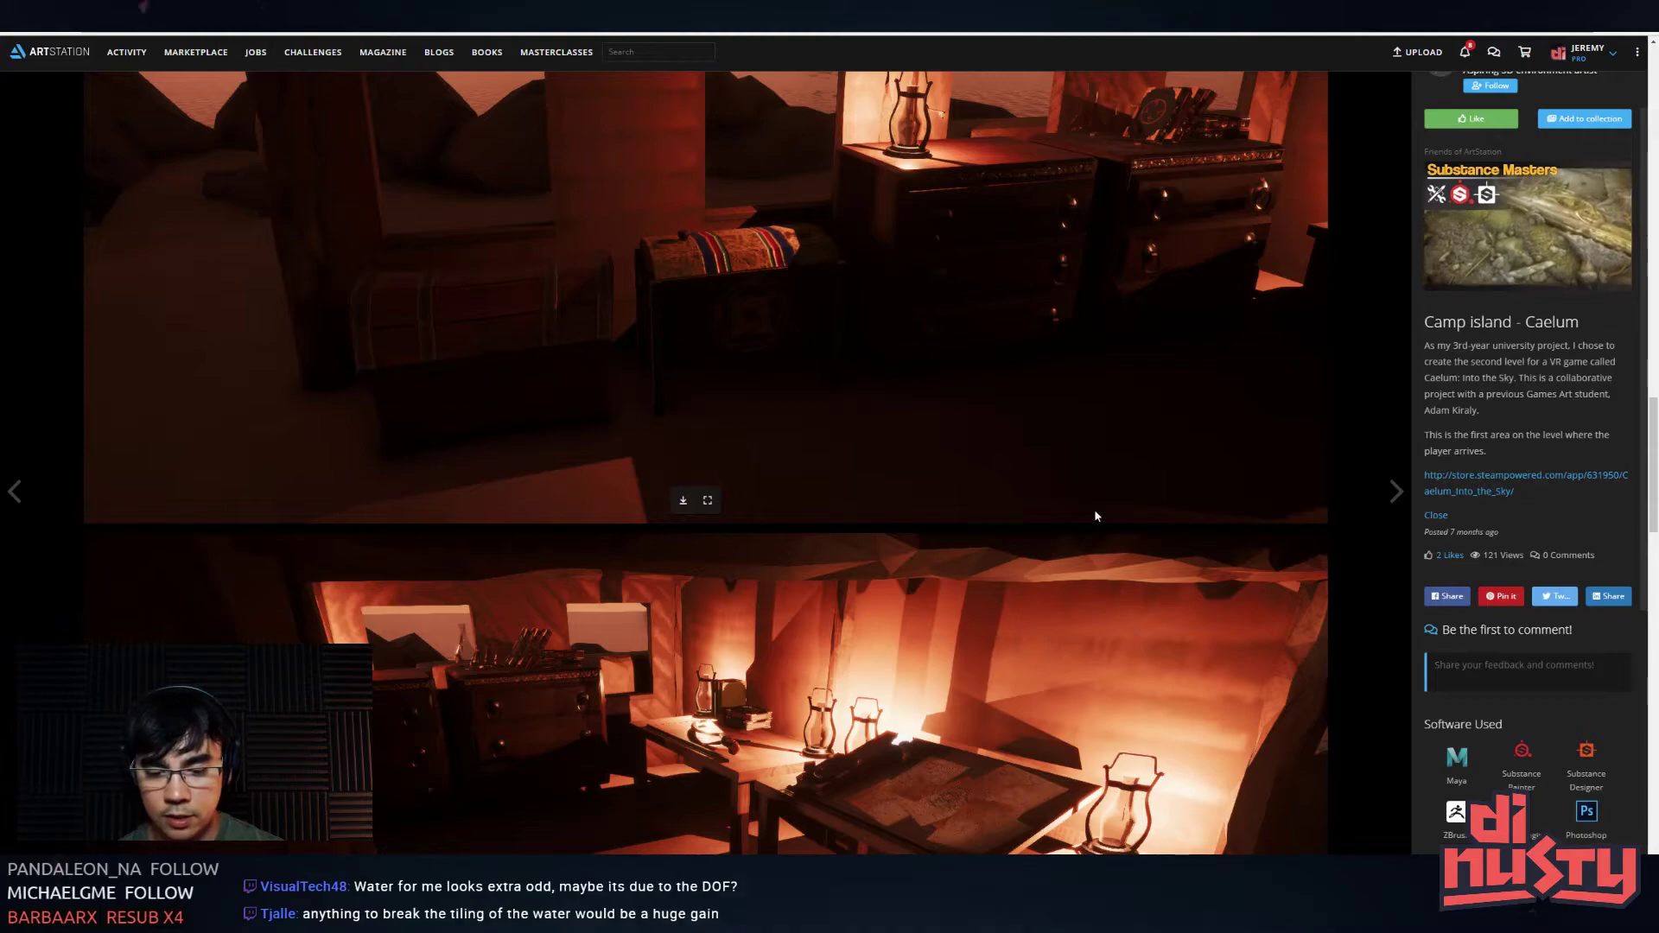
{"action": "scroll", "coordinate": [937, 548], "scroll_direction": "down", "scroll_amount": 2}
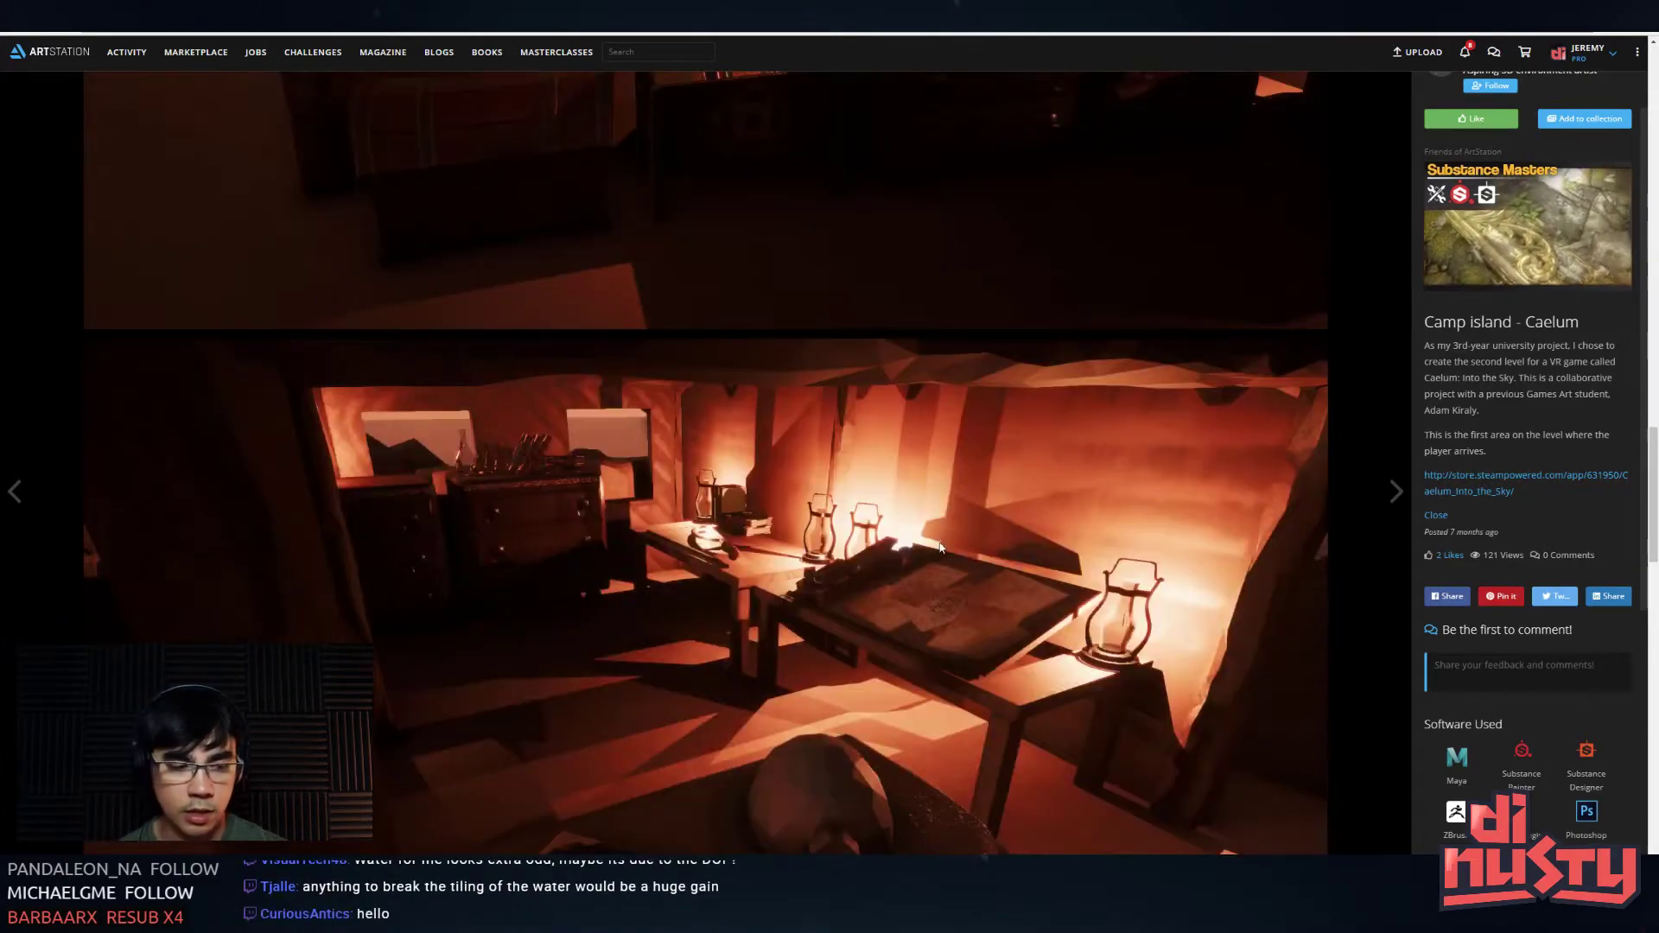
{"action": "scroll", "coordinate": [941, 547], "scroll_direction": "down", "scroll_amount": 1}
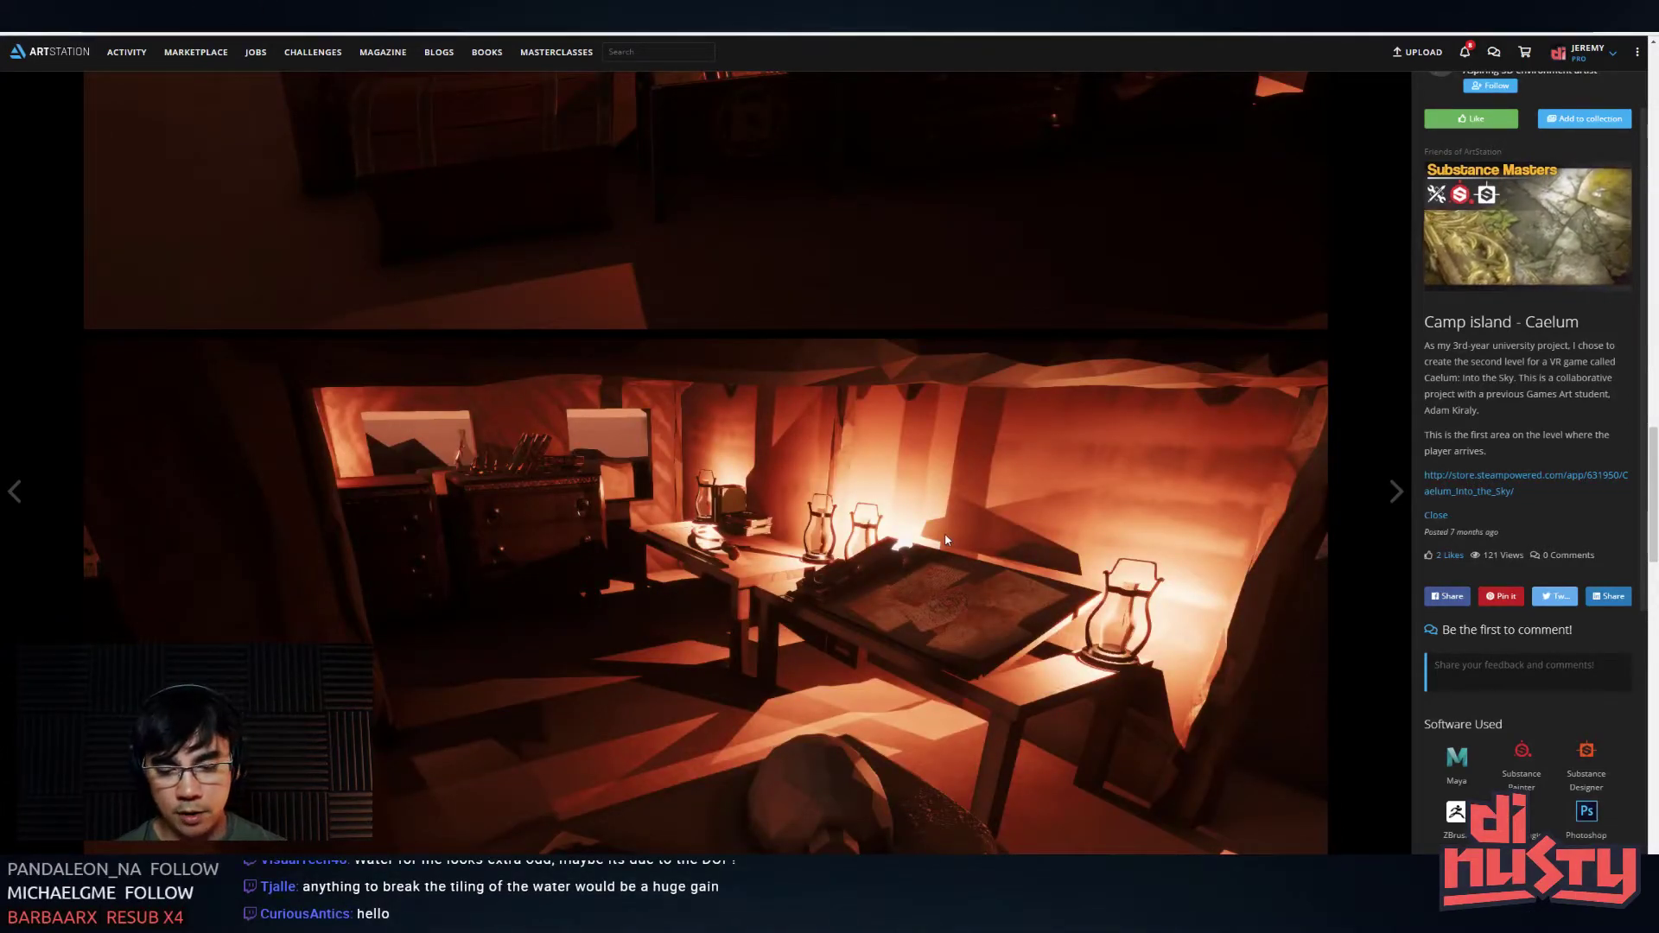
- Switch to Photoshop, create a 1920 by 1040 pixel document from the Clipboard preset, and paste the copied tent render
{"action": "key", "text": "alt+Tab"}
{"action": "key", "text": "ctrl+n"}
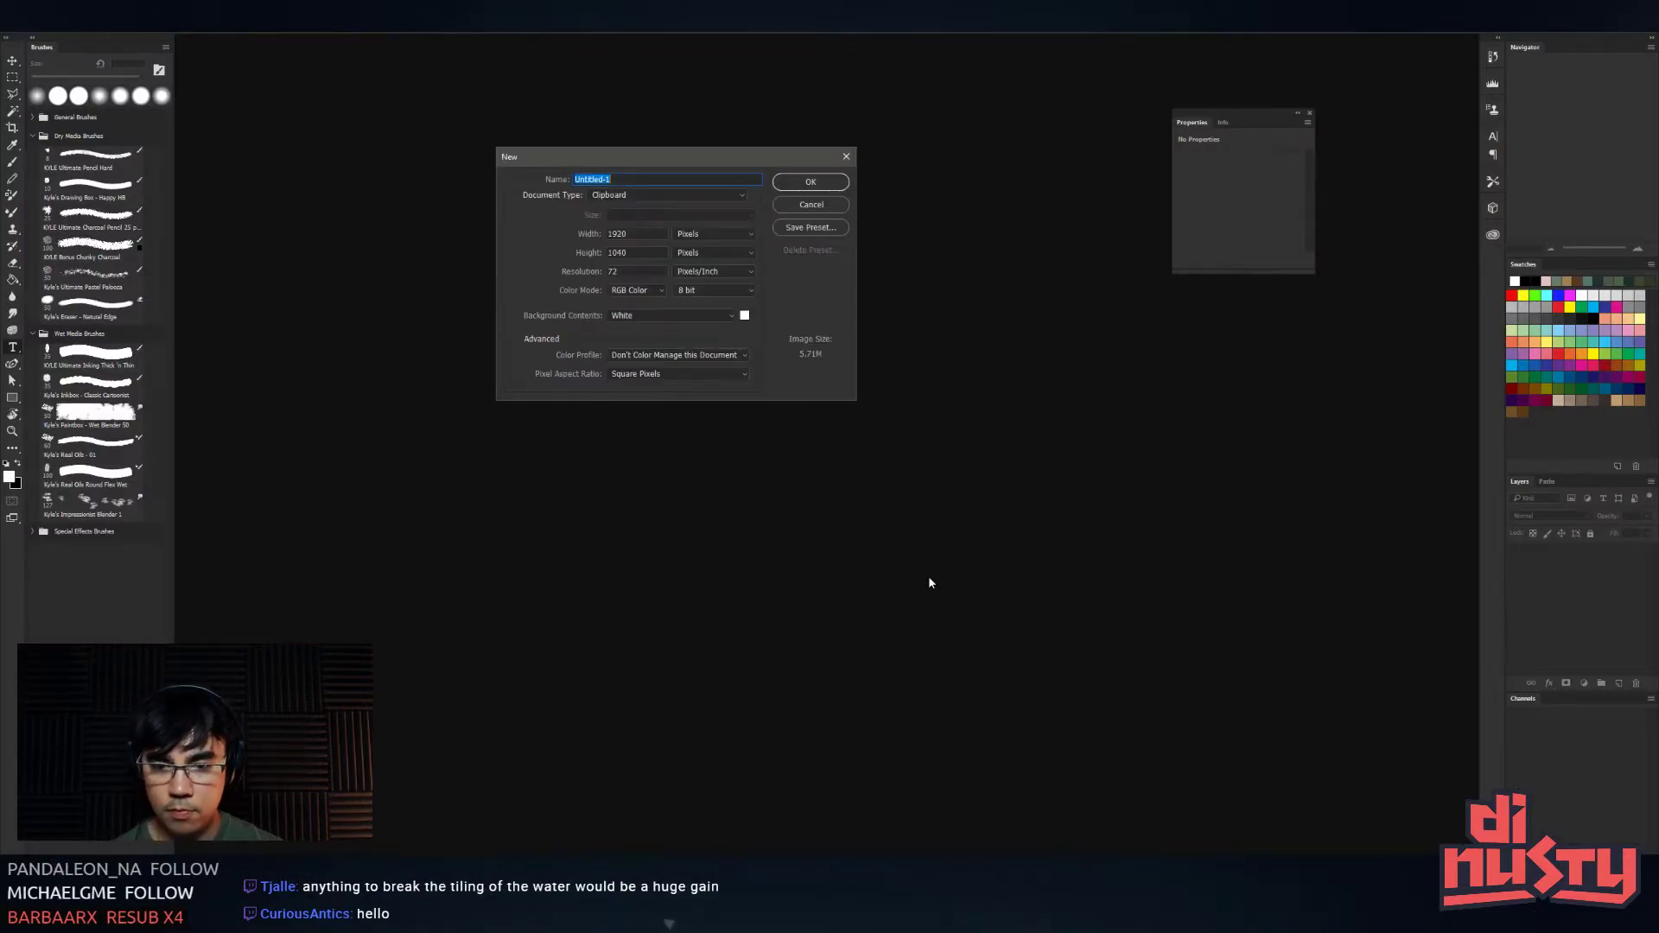
{"action": "key", "text": "Return"}
{"action": "key", "text": "ctrl+v"}
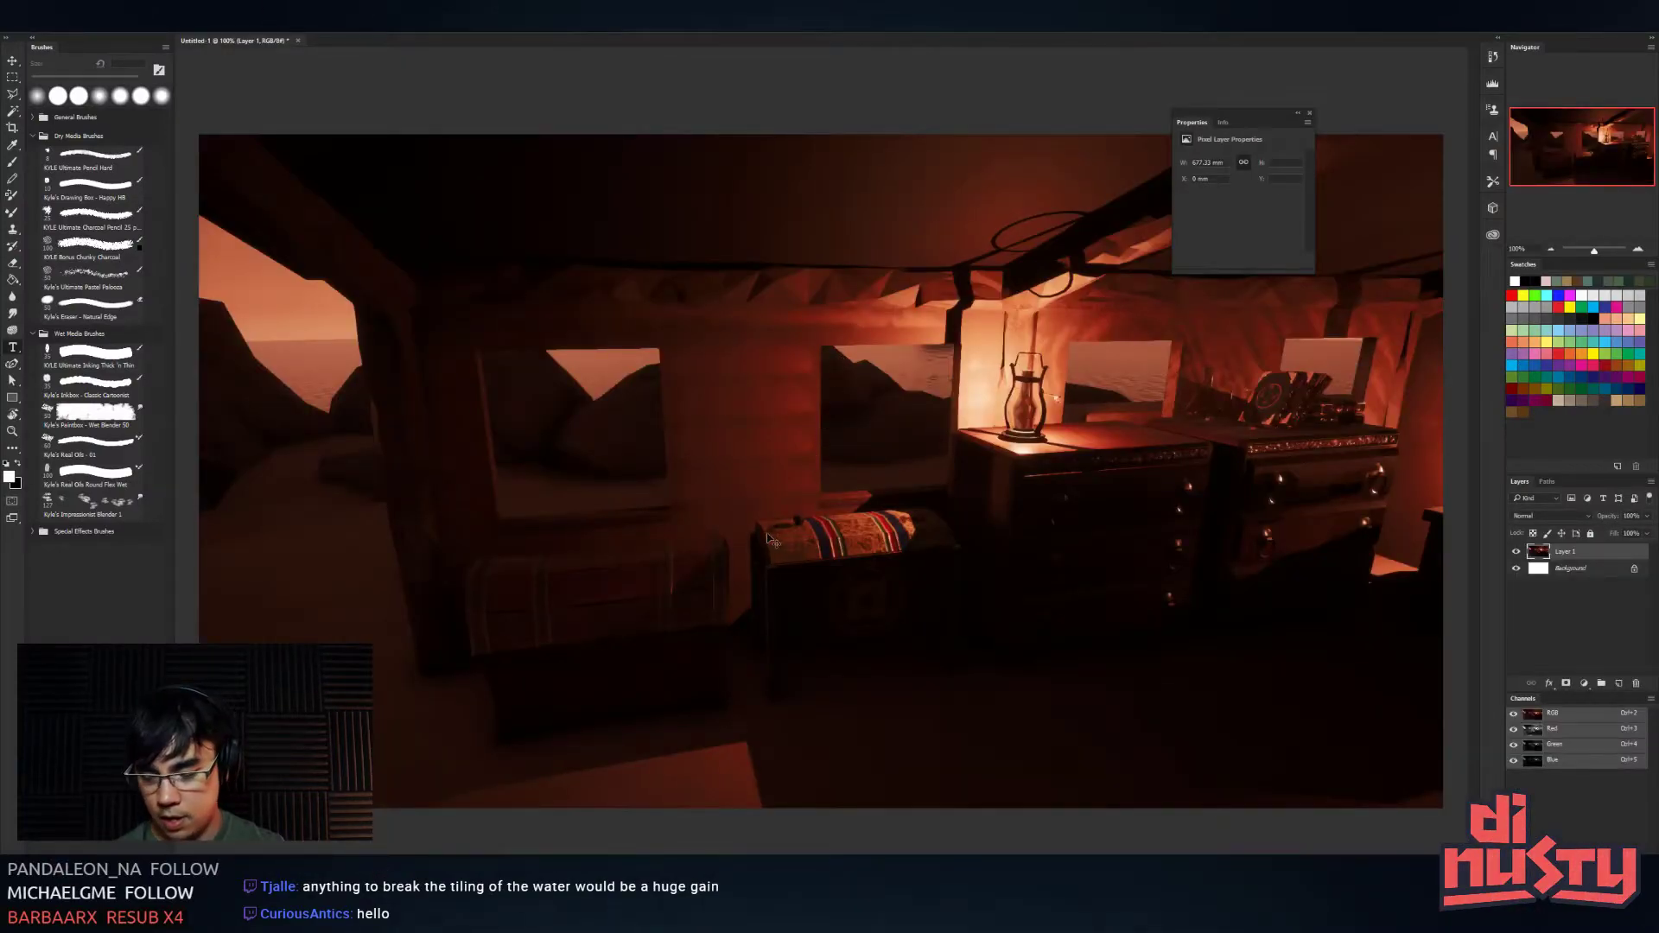
- Brighten the dark areas of the pasted tent render with a Levels adjustment
{"action": "key", "text": "ctrl+l"}
{"action": "left_click_drag", "start_coordinate": [414, 481], "coordinate": [319, 485]}
{"action": "key", "text": "Return"}
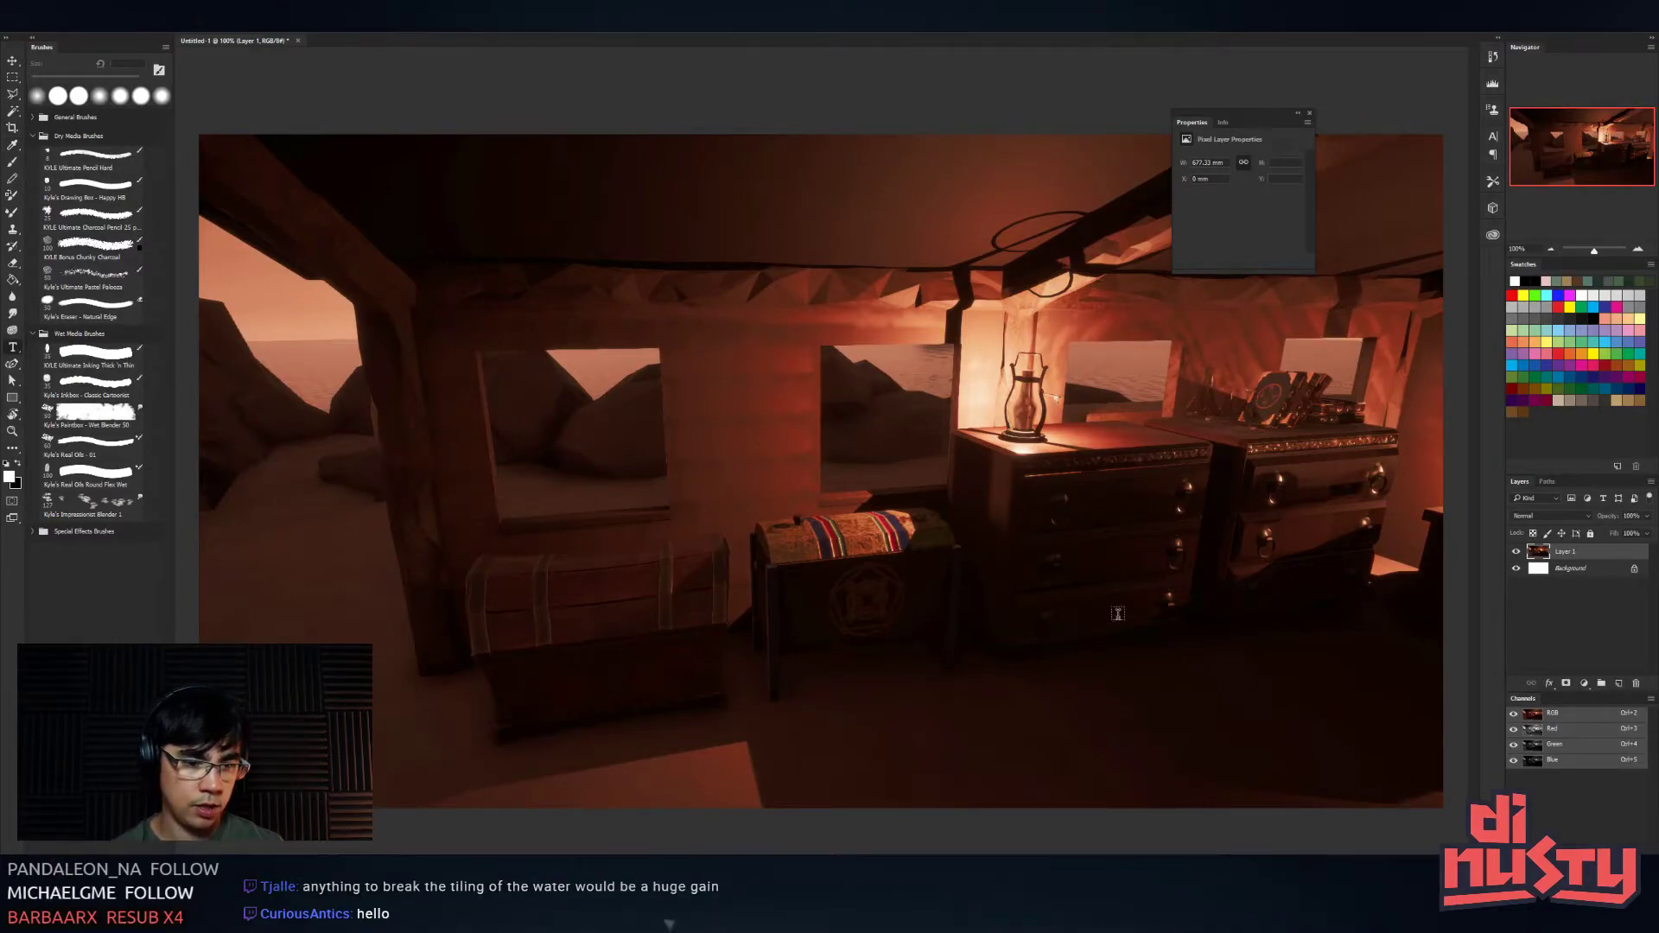
- Choose the Brush tool and reduce its size for working on the dark gap between the cloth-covered chest and the dressers
{"action": "key", "text": "b"}
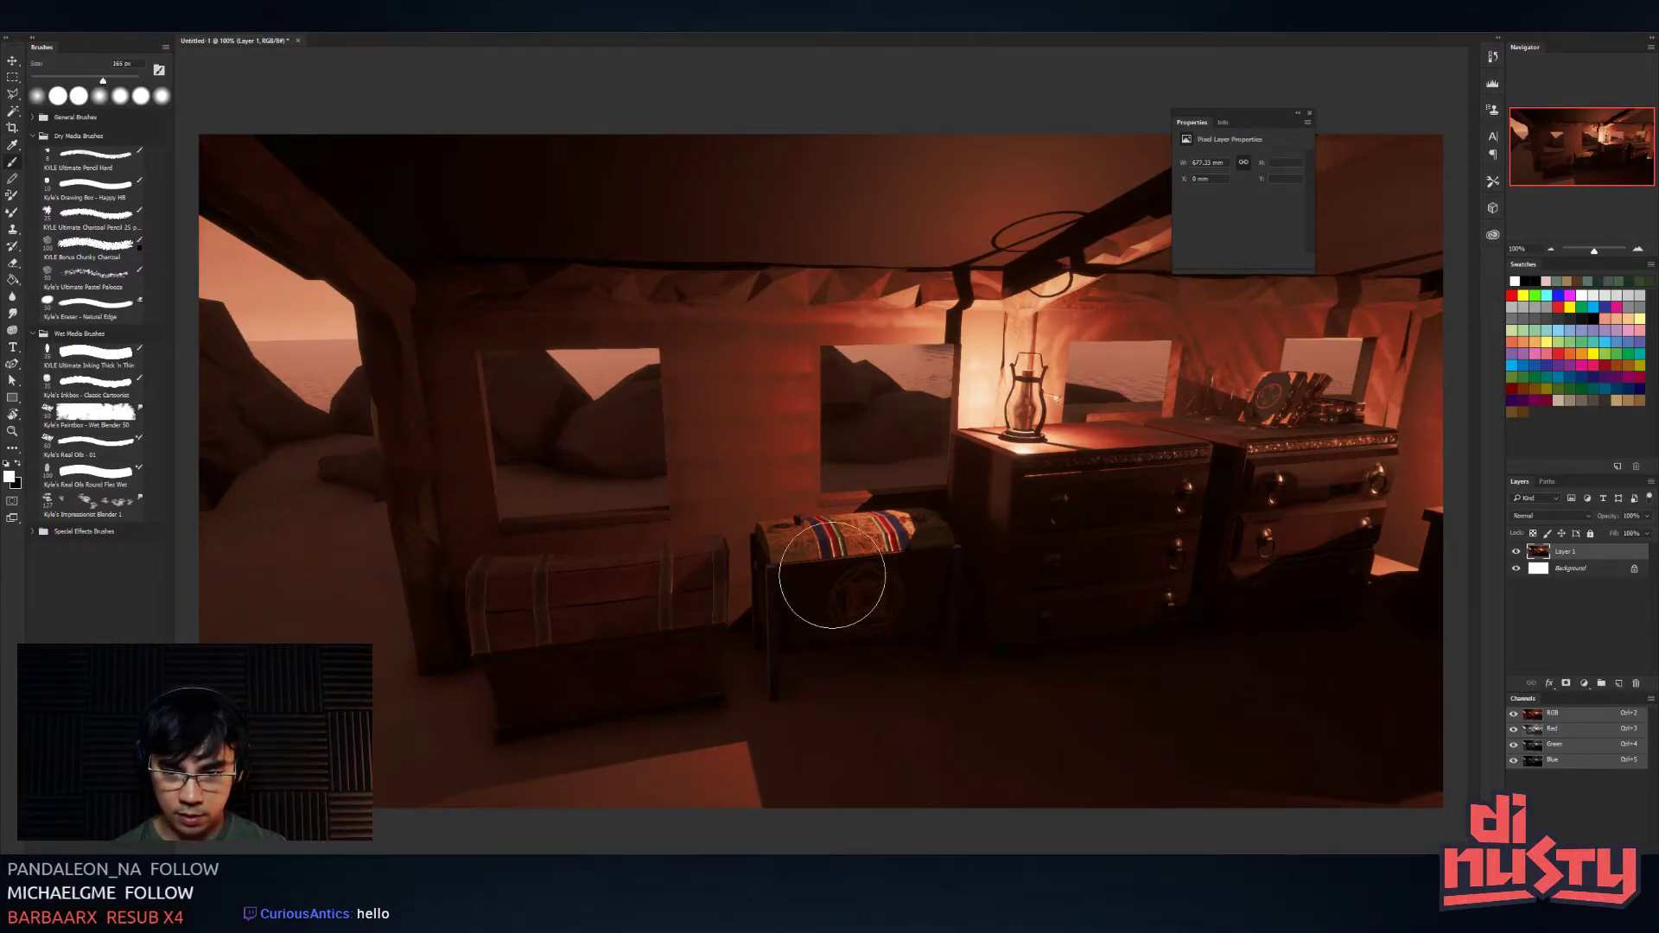
{"action": "scroll", "coordinate": [830, 585], "scroll_direction": "up", "scroll_amount": 2}
{"action": "left_click_drag", "start_coordinate": [845, 637], "coordinate": [592, 351]}
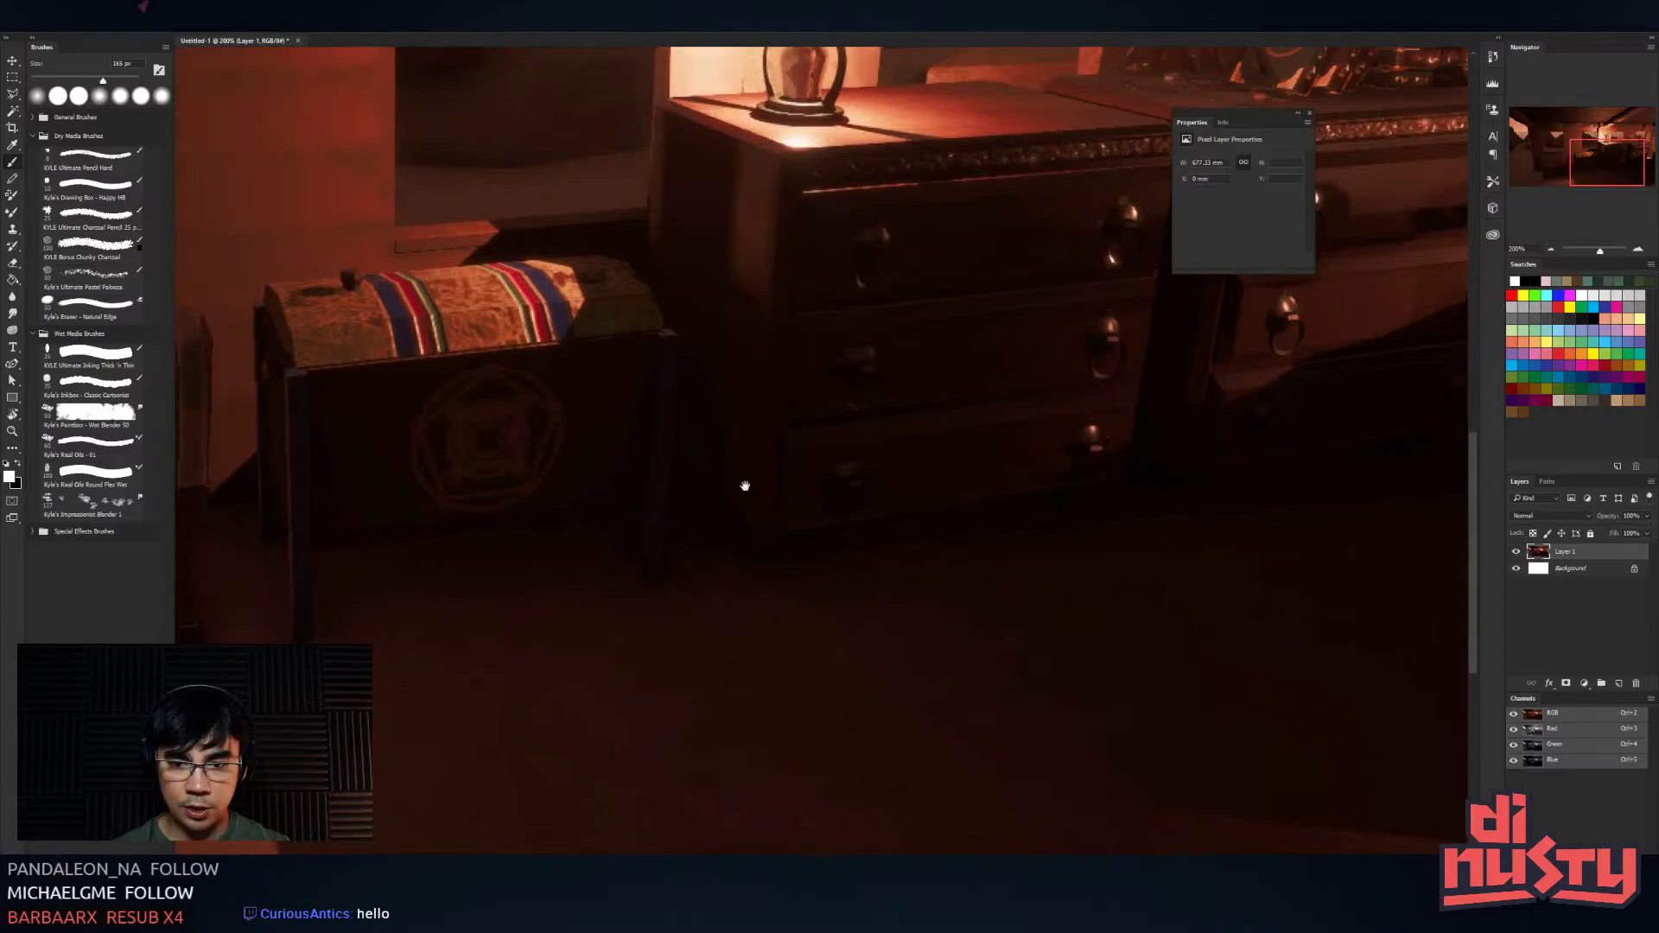
{"action": "left_click_drag", "start_coordinate": [744, 482], "coordinate": [801, 475]}
{"action": "key", "text": "bracketleft"}
{"action": "key", "text": "bracketleft"}
{"action": "key", "text": "bracketleft"}
{"action": "key", "text": "bracketleft"}
{"action": "key", "text": "bracketleft"}
{"action": "key", "text": "bracketleft"}
{"action": "key", "text": "bracketleft"}
{"action": "key", "text": "bracketleft"}
{"action": "key", "text": "bracketleft"}
{"action": "key", "text": "bracketleft"}
{"action": "key", "text": "bracketleft"}
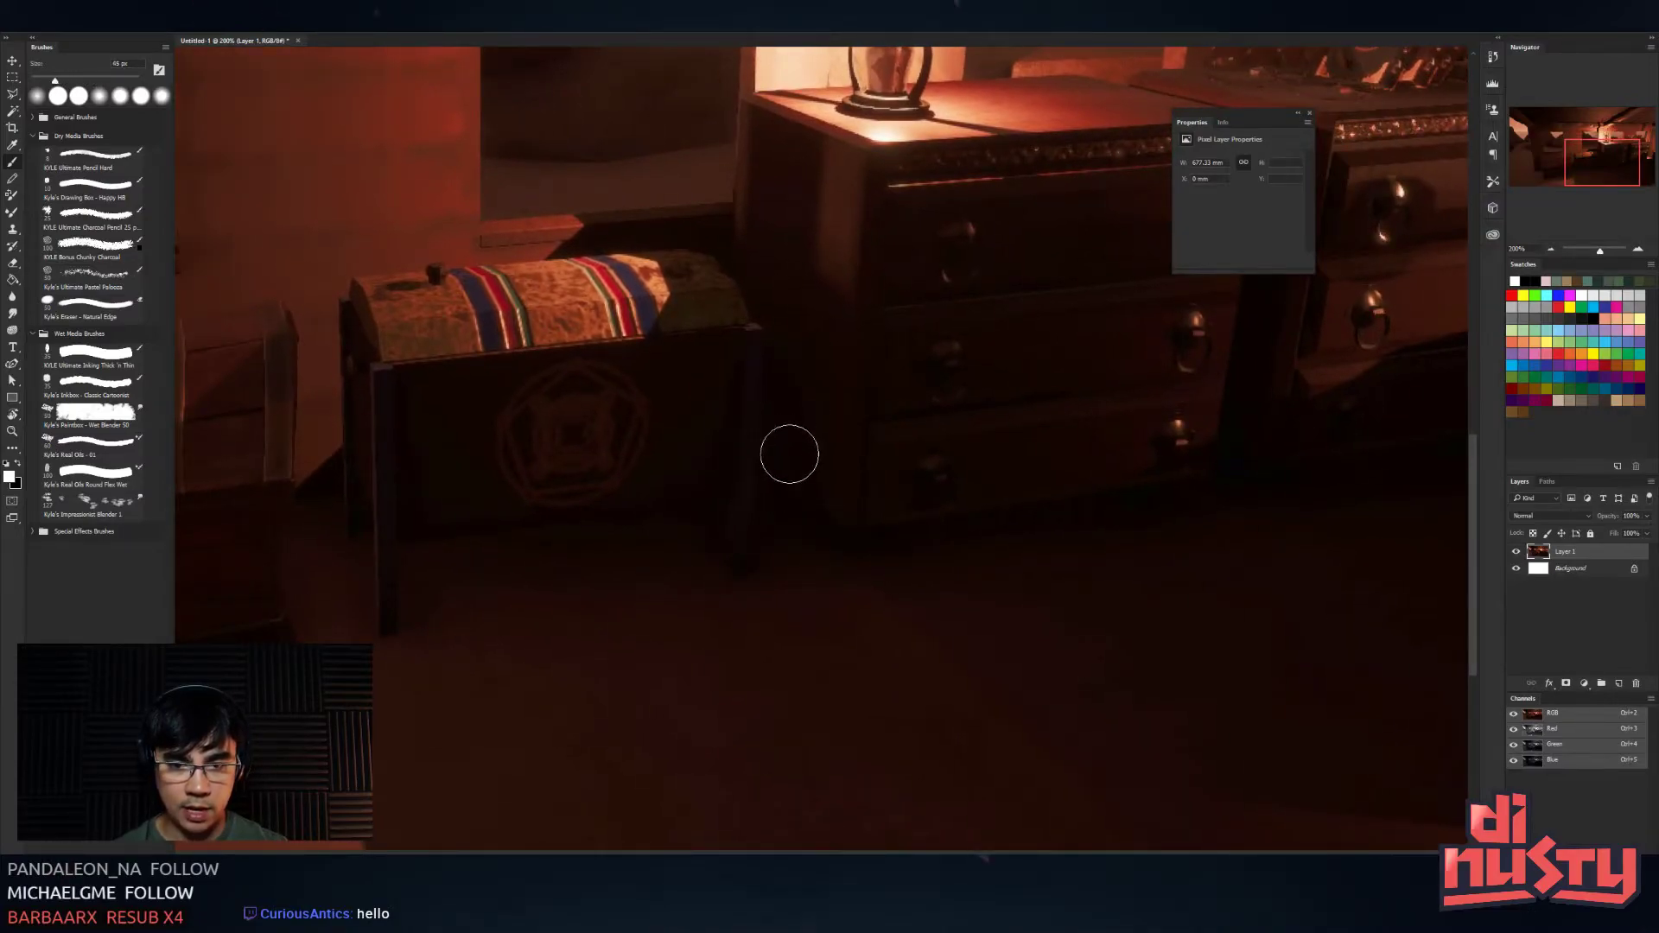
{"action": "key", "text": "v"}
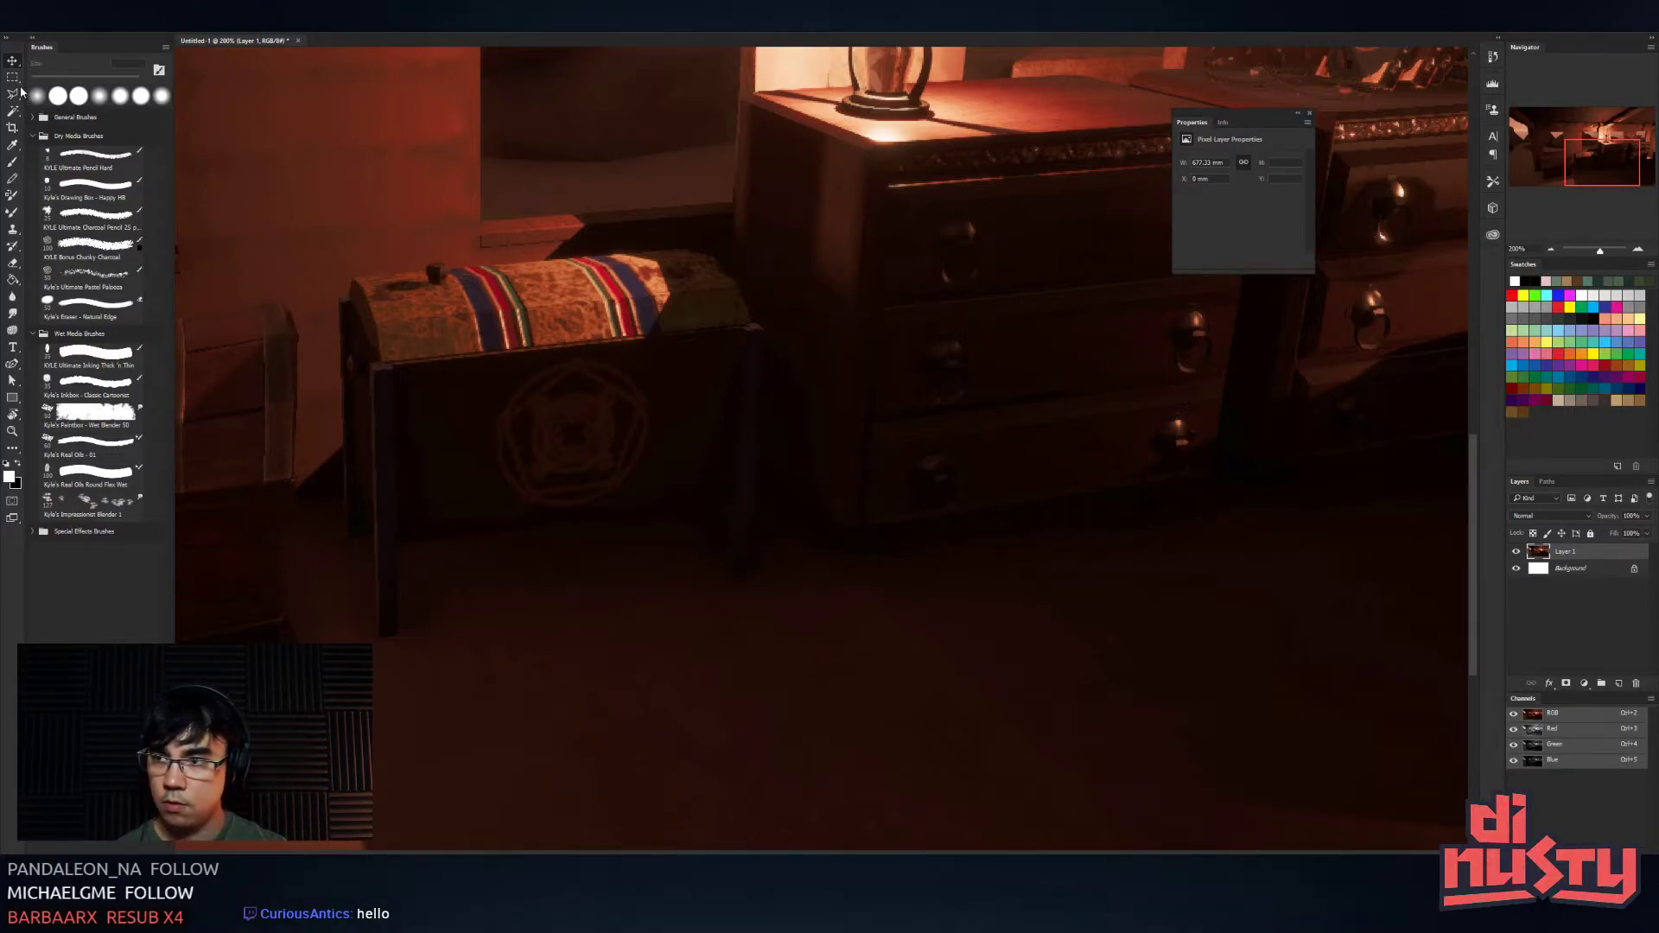
{"action": "scroll", "coordinate": [794, 423], "scroll_direction": "down", "scroll_amount": 2}
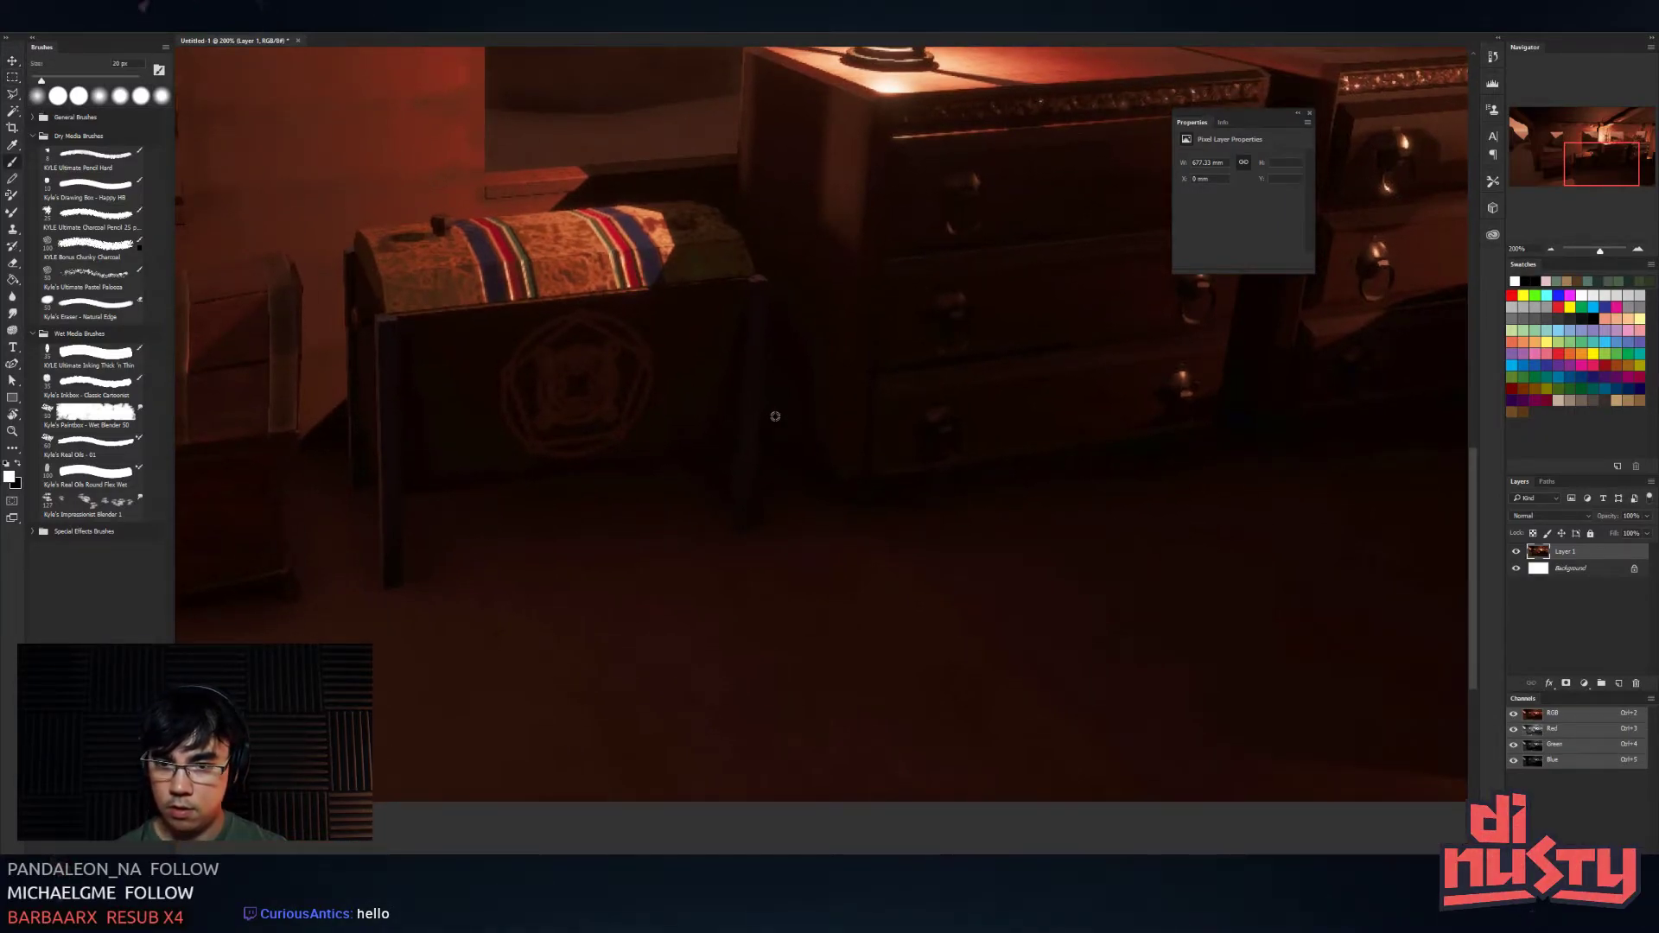
- Sample the render's dark shadow color and check its values in the Color Picker
{"action": "key", "text": "x"}
{"action": "left_click", "coordinate": [15, 473]}
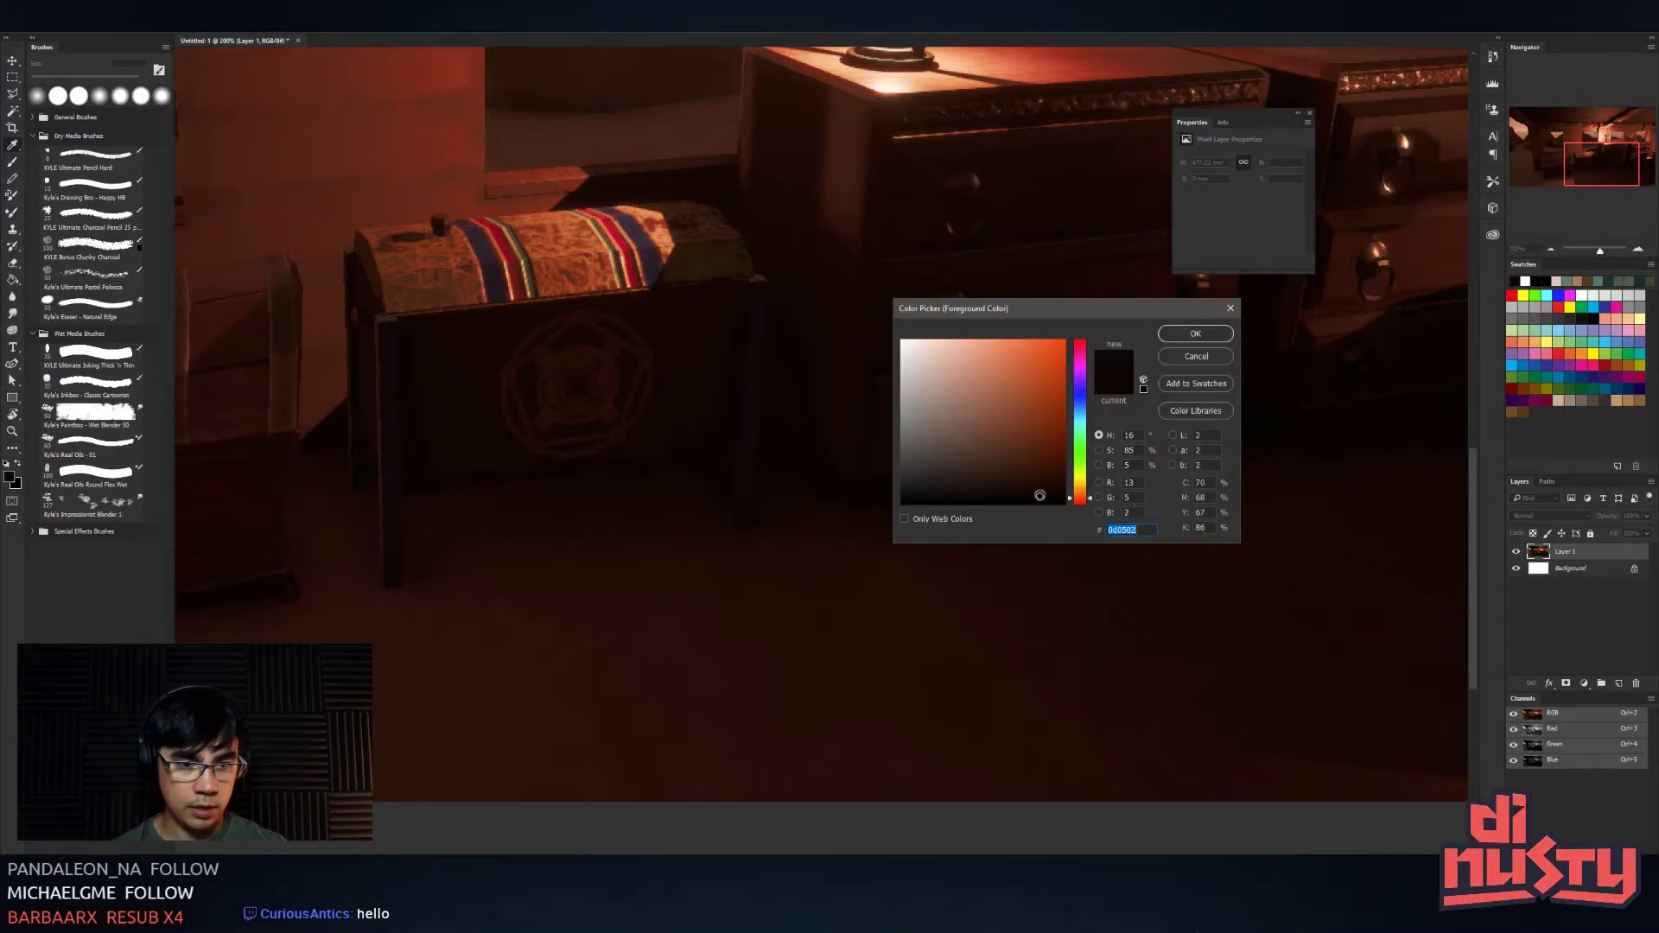
{"action": "left_click", "coordinate": [1187, 343]}
- Brighten the tent render's shadows by setting the Levels midtone input to 1.26
{"action": "key", "text": "ctrl+l"}
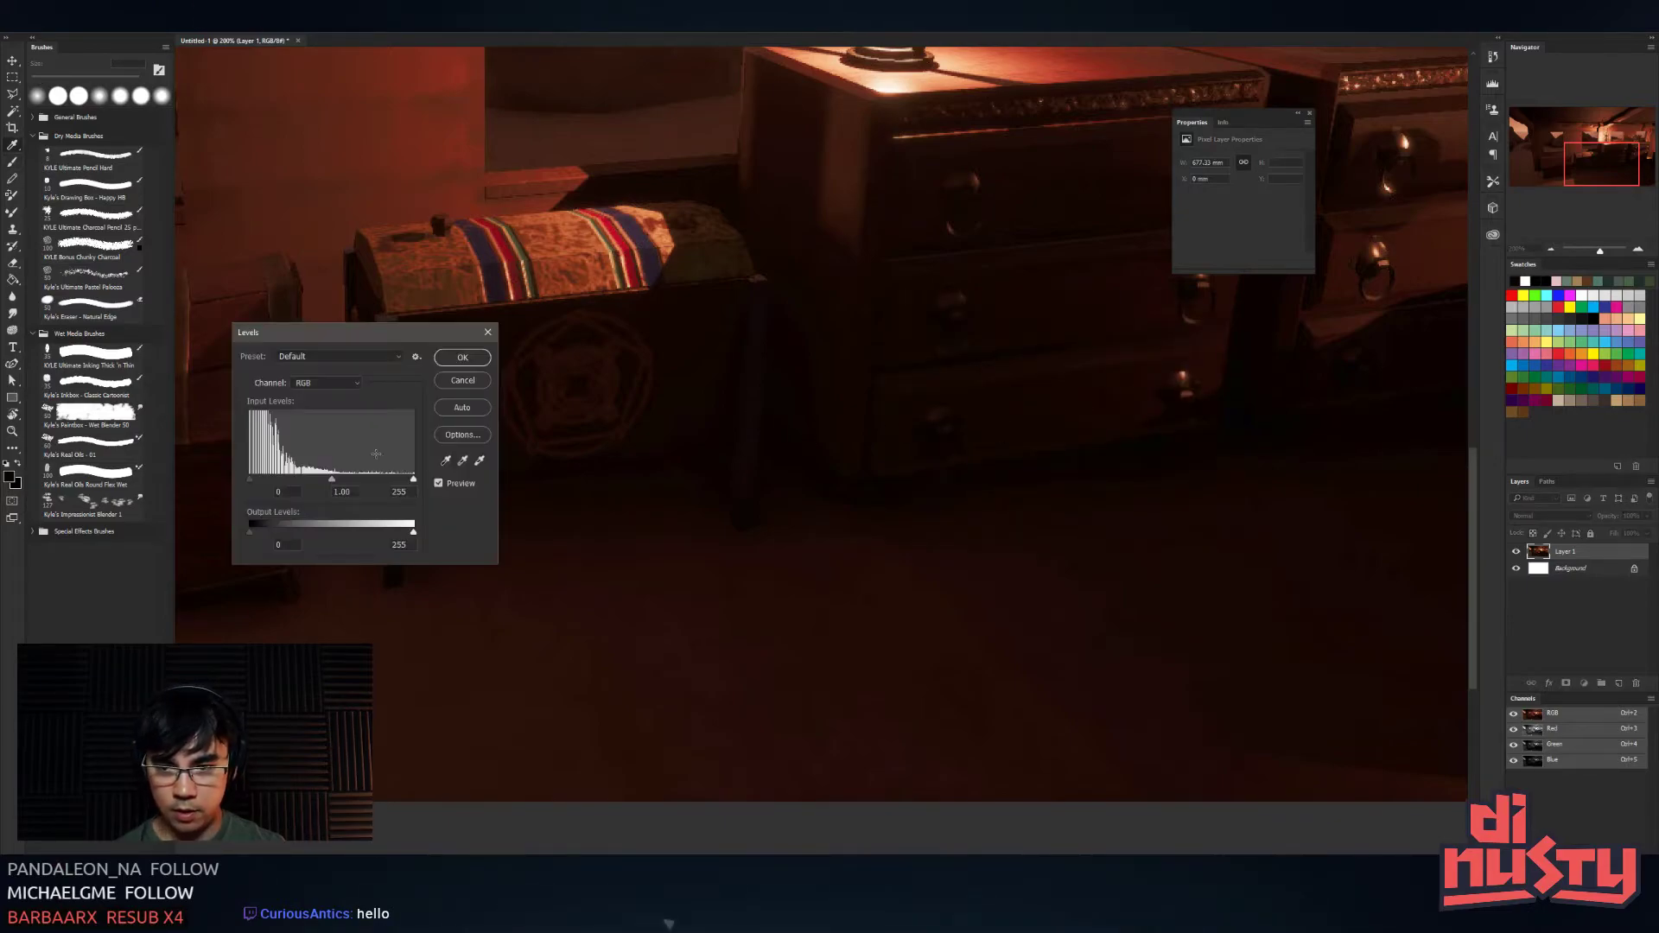
{"action": "left_click_drag", "start_coordinate": [332, 480], "coordinate": [337, 480]}
{"action": "left_click_drag", "start_coordinate": [329, 482], "coordinate": [319, 484]}
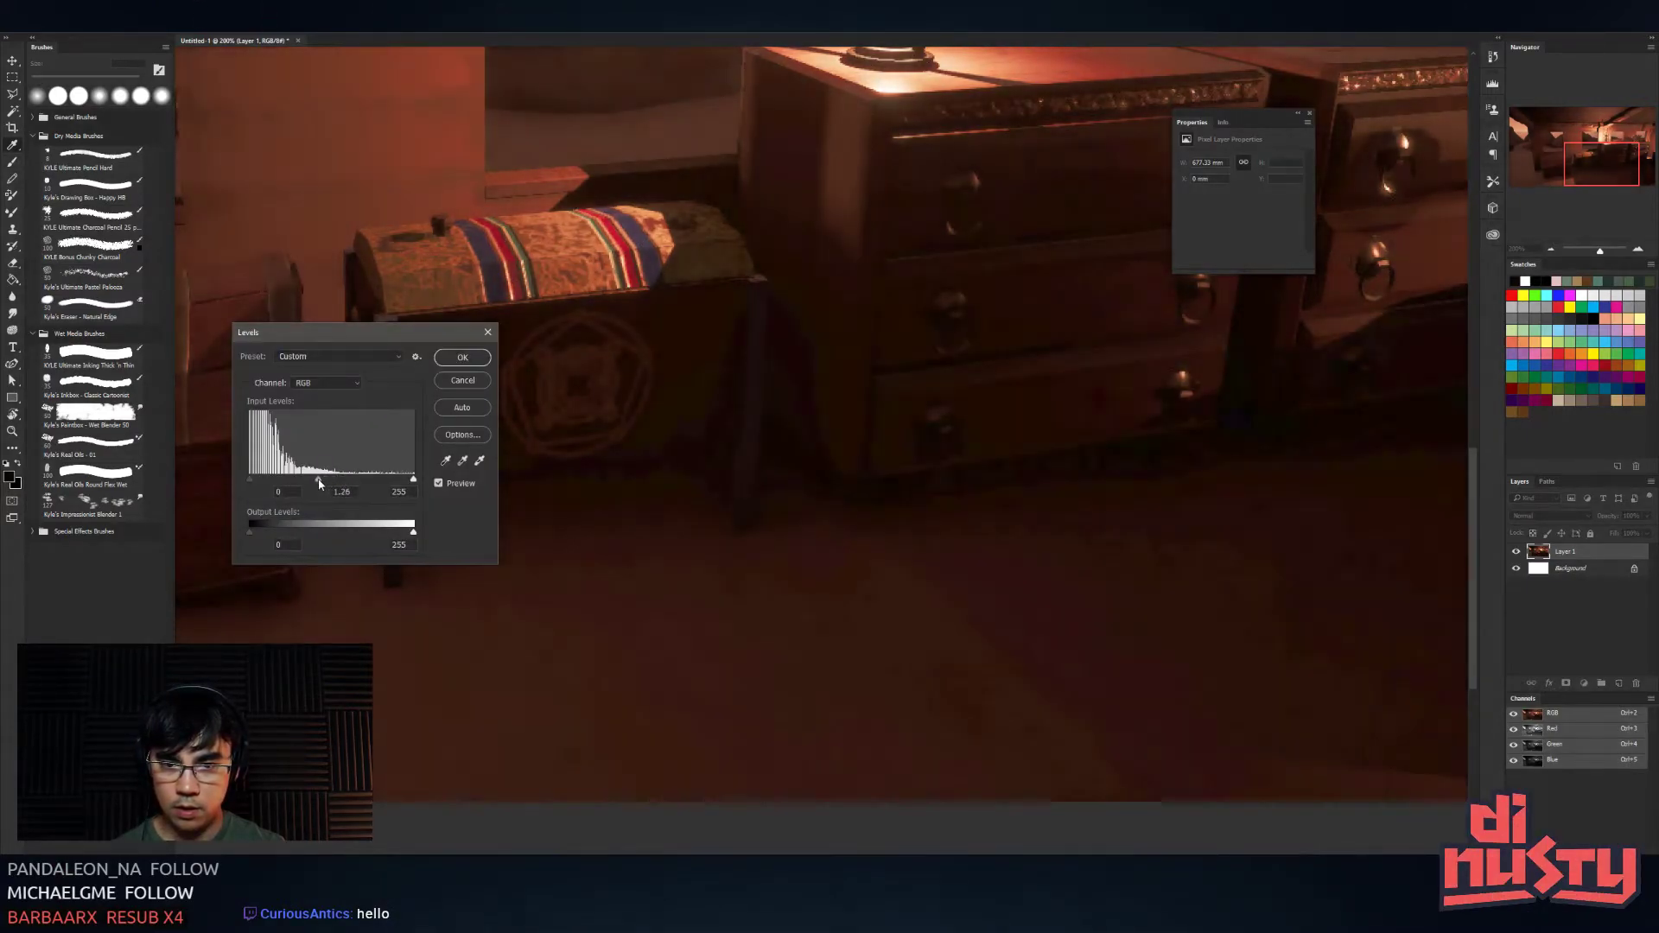
{"action": "key", "text": "Return"}
- Sample the shadow beside the cloth-covered chest and try the lighter brown #331107 as foreground color
{"action": "key", "text": "b"}
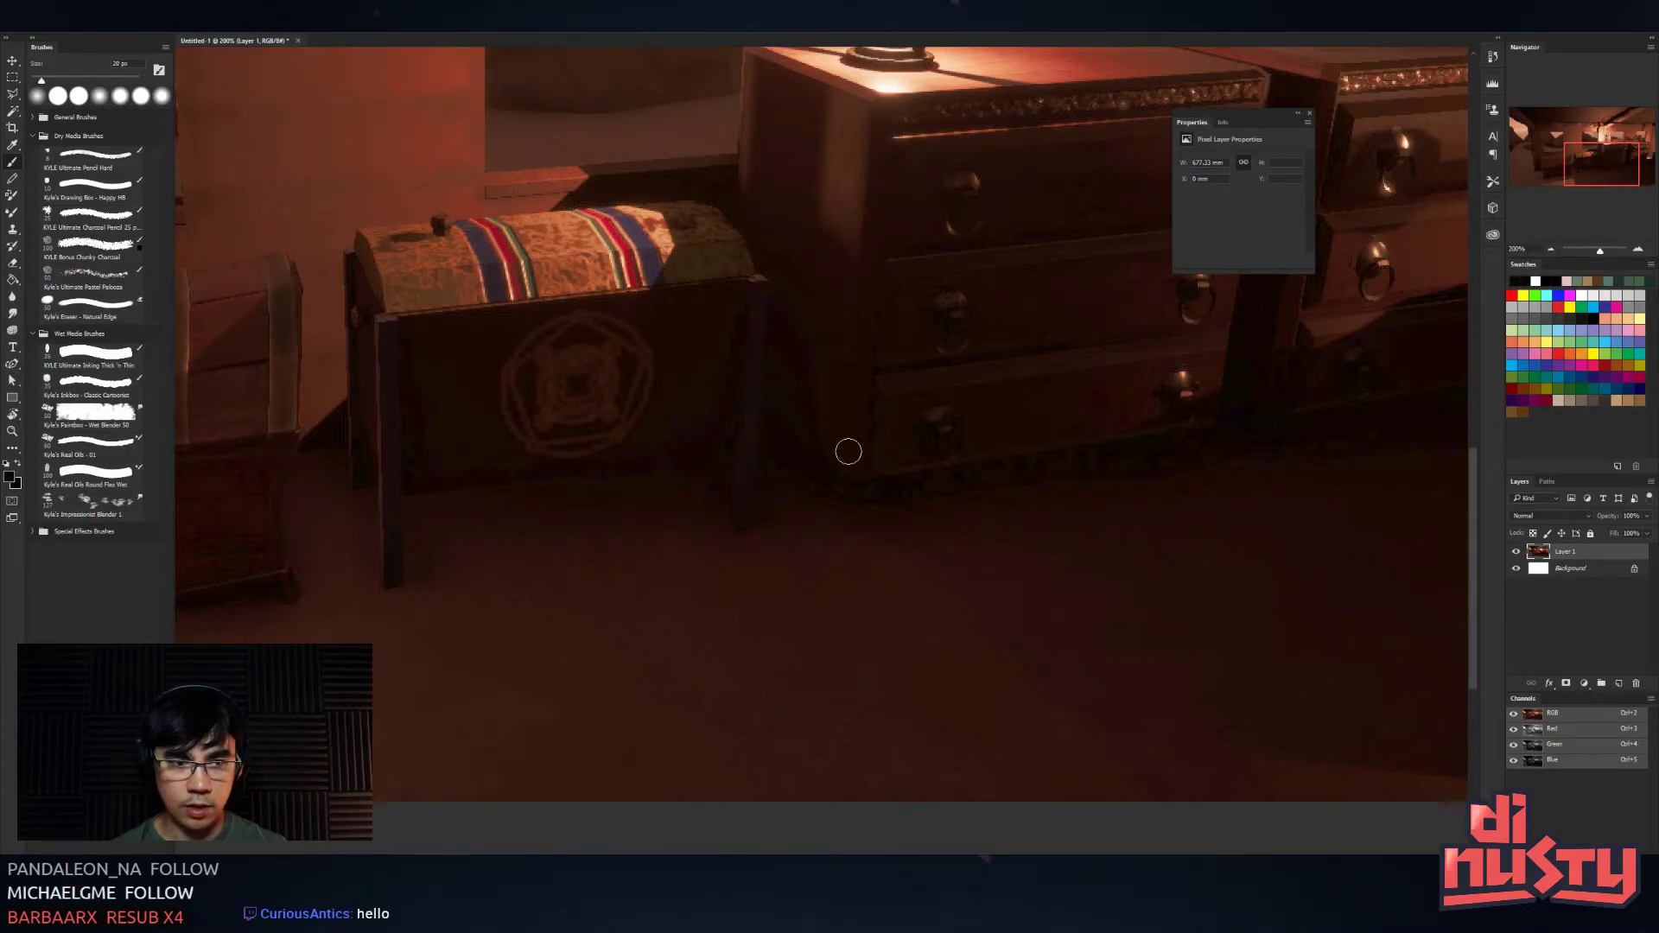
{"action": "key", "text": "space"}
{"action": "left_click", "coordinate": [776, 431], "text": "alt"}
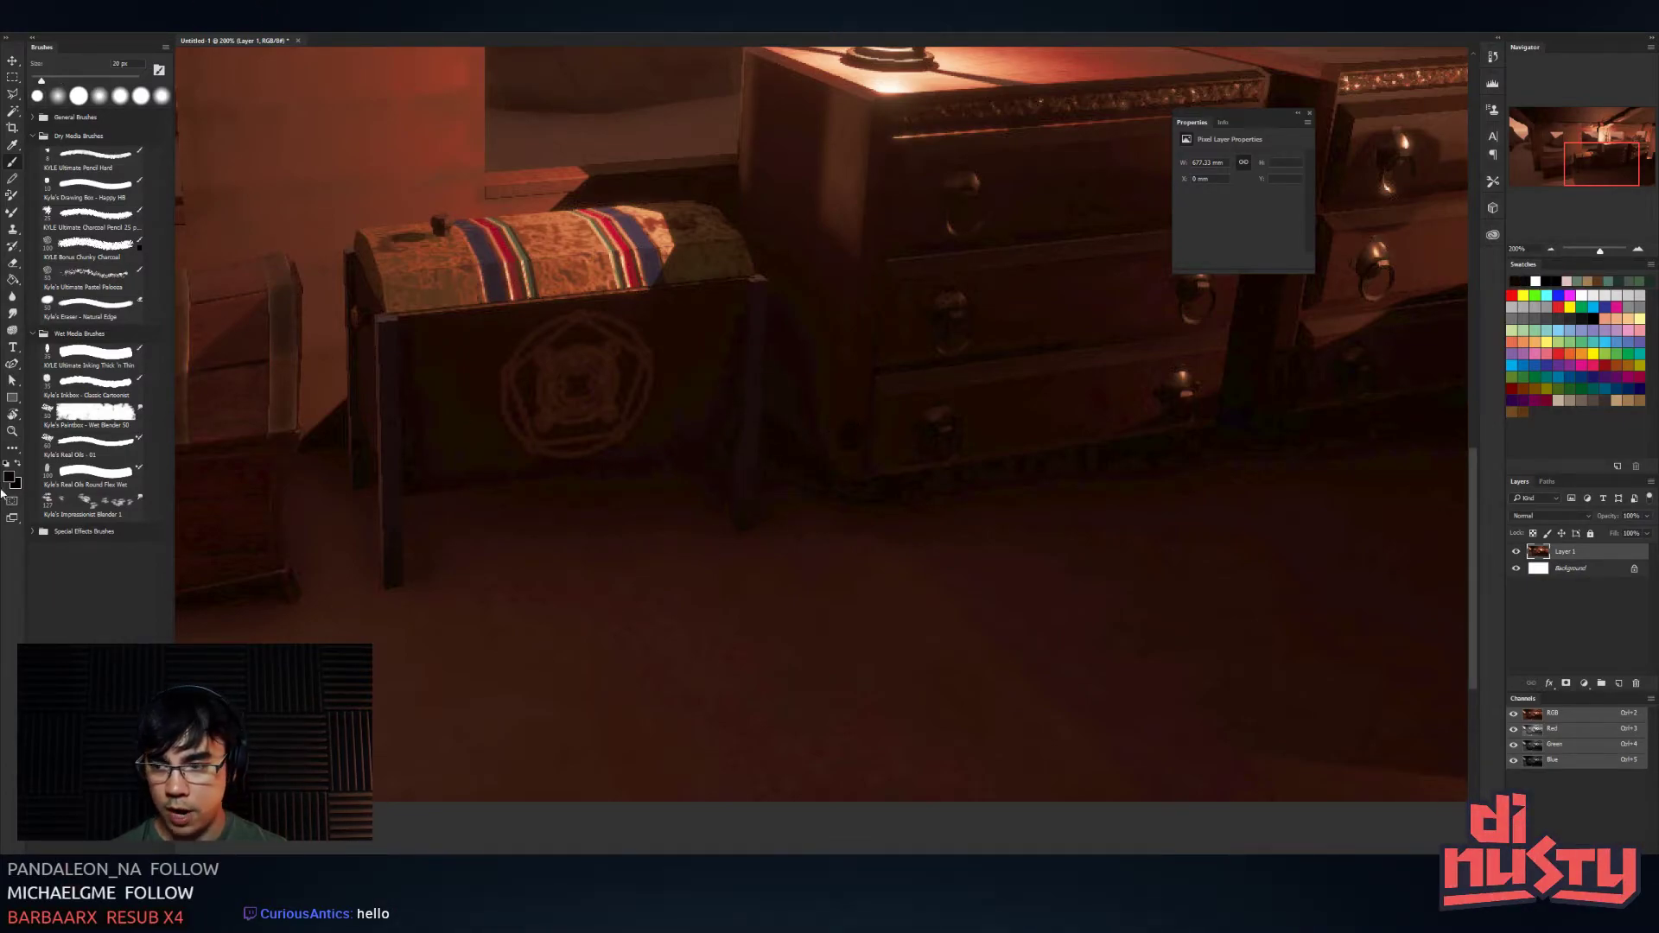
{"action": "key", "text": "alt+i"}
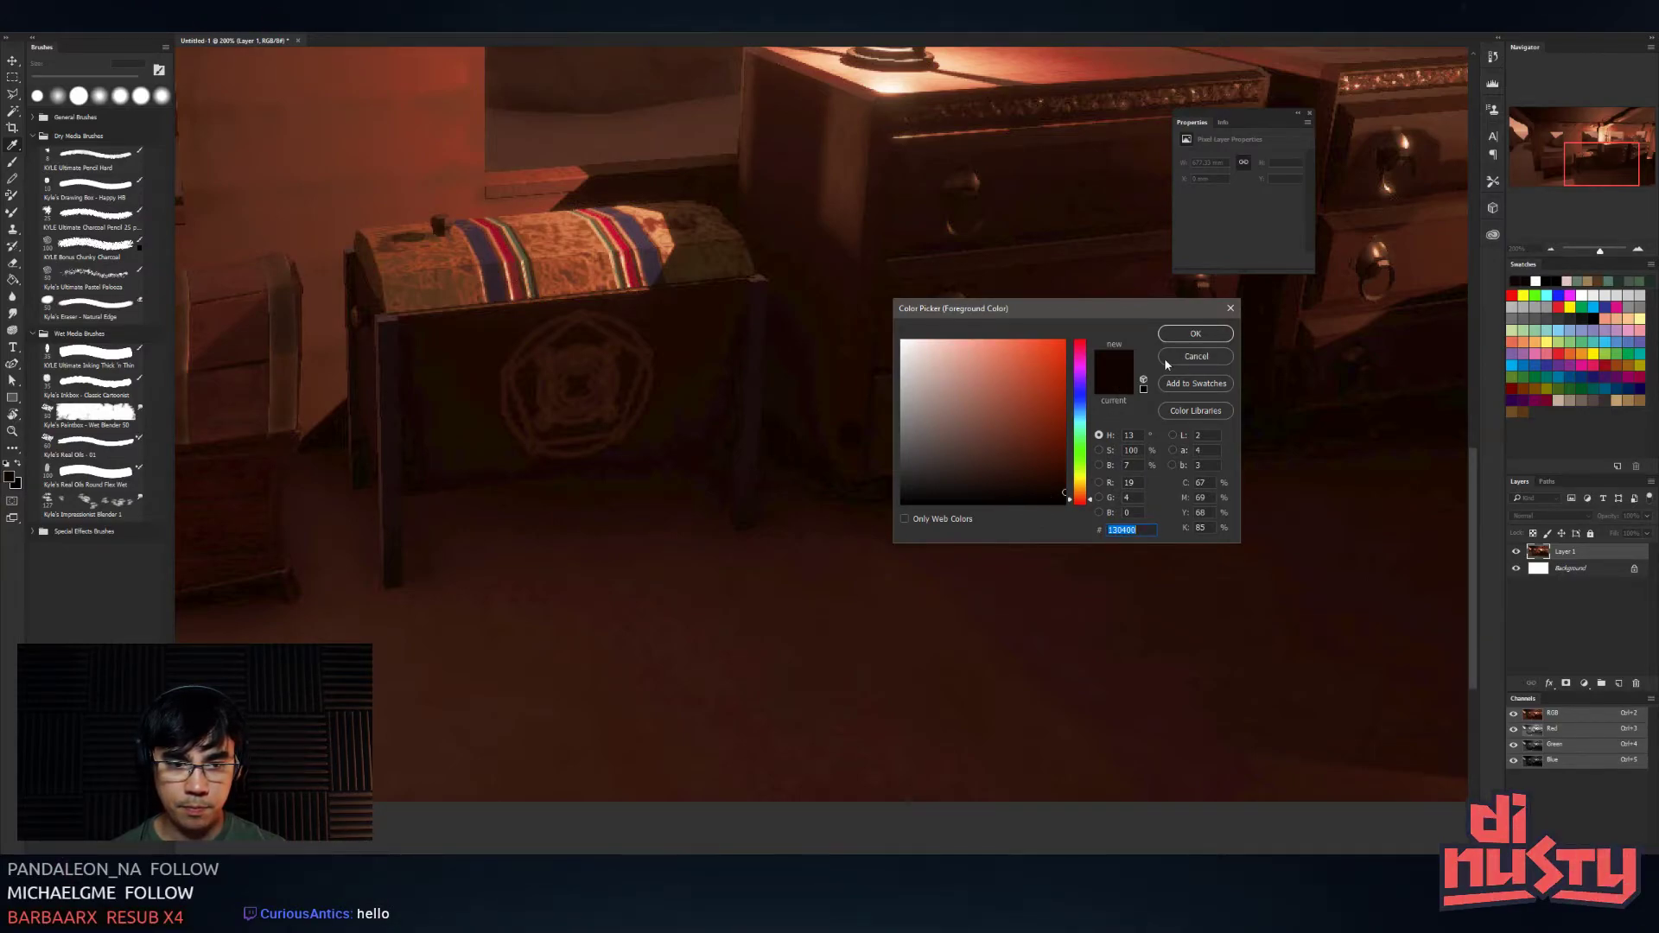
{"action": "left_click", "coordinate": [1043, 473]}
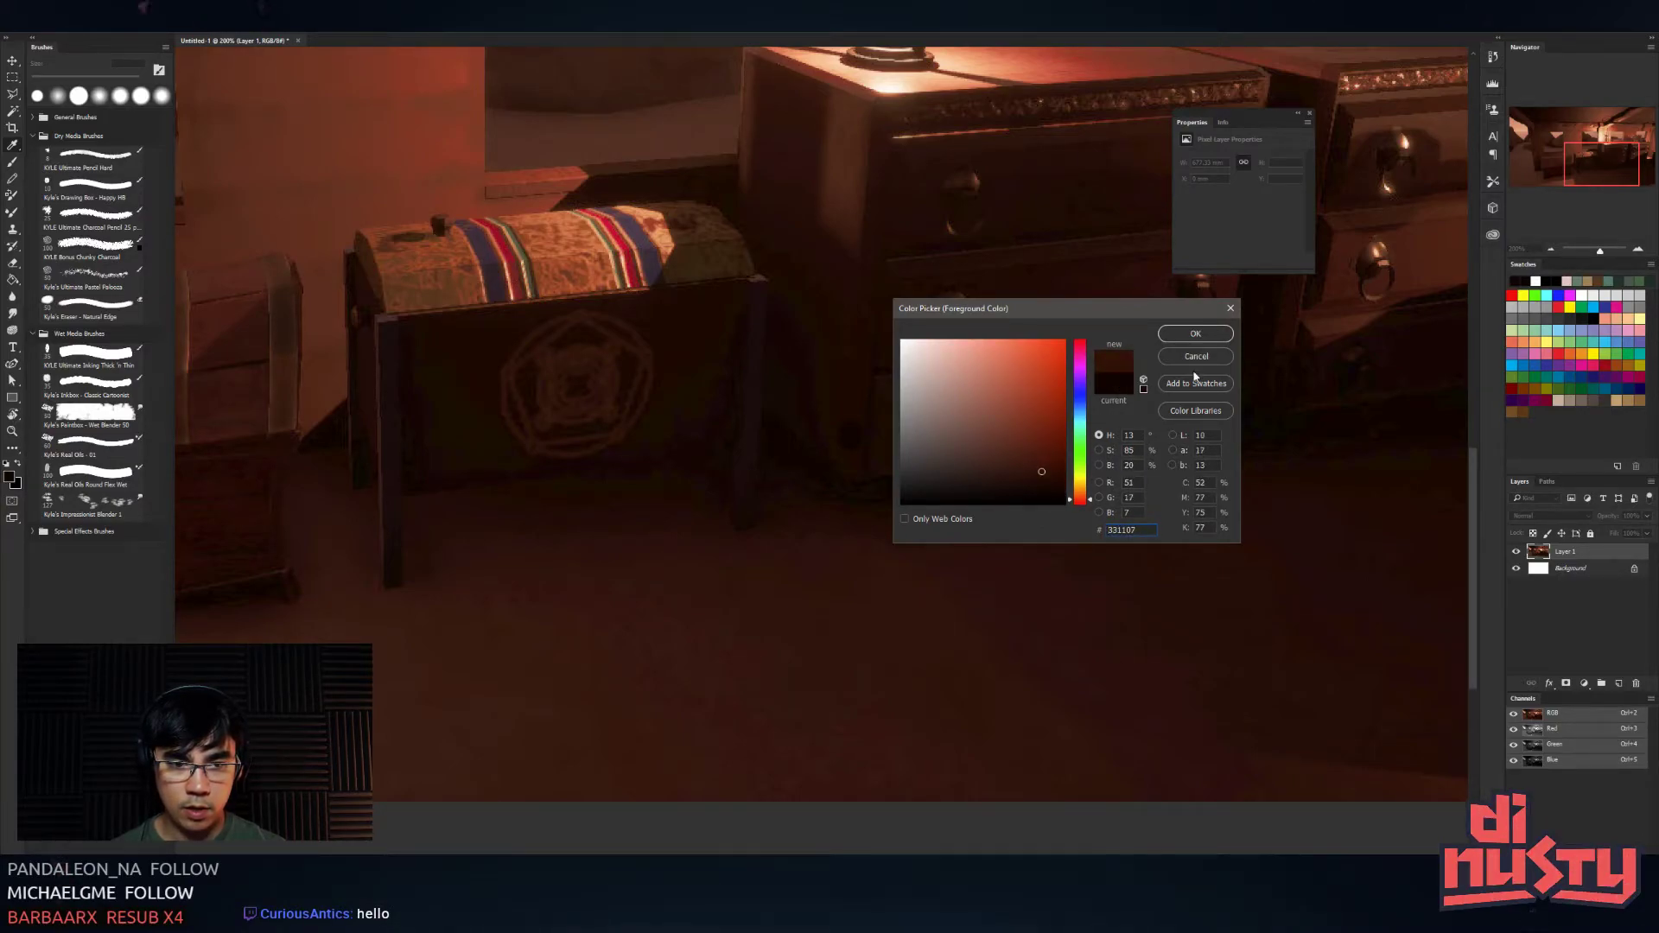
{"action": "left_click", "coordinate": [1195, 333]}
- Reduce the brush to 4 px and sample a reddish color from the floor in front of the striped chest
{"action": "key", "text": "ctrl+minus"}
{"action": "key", "text": "ctrl+minus"}
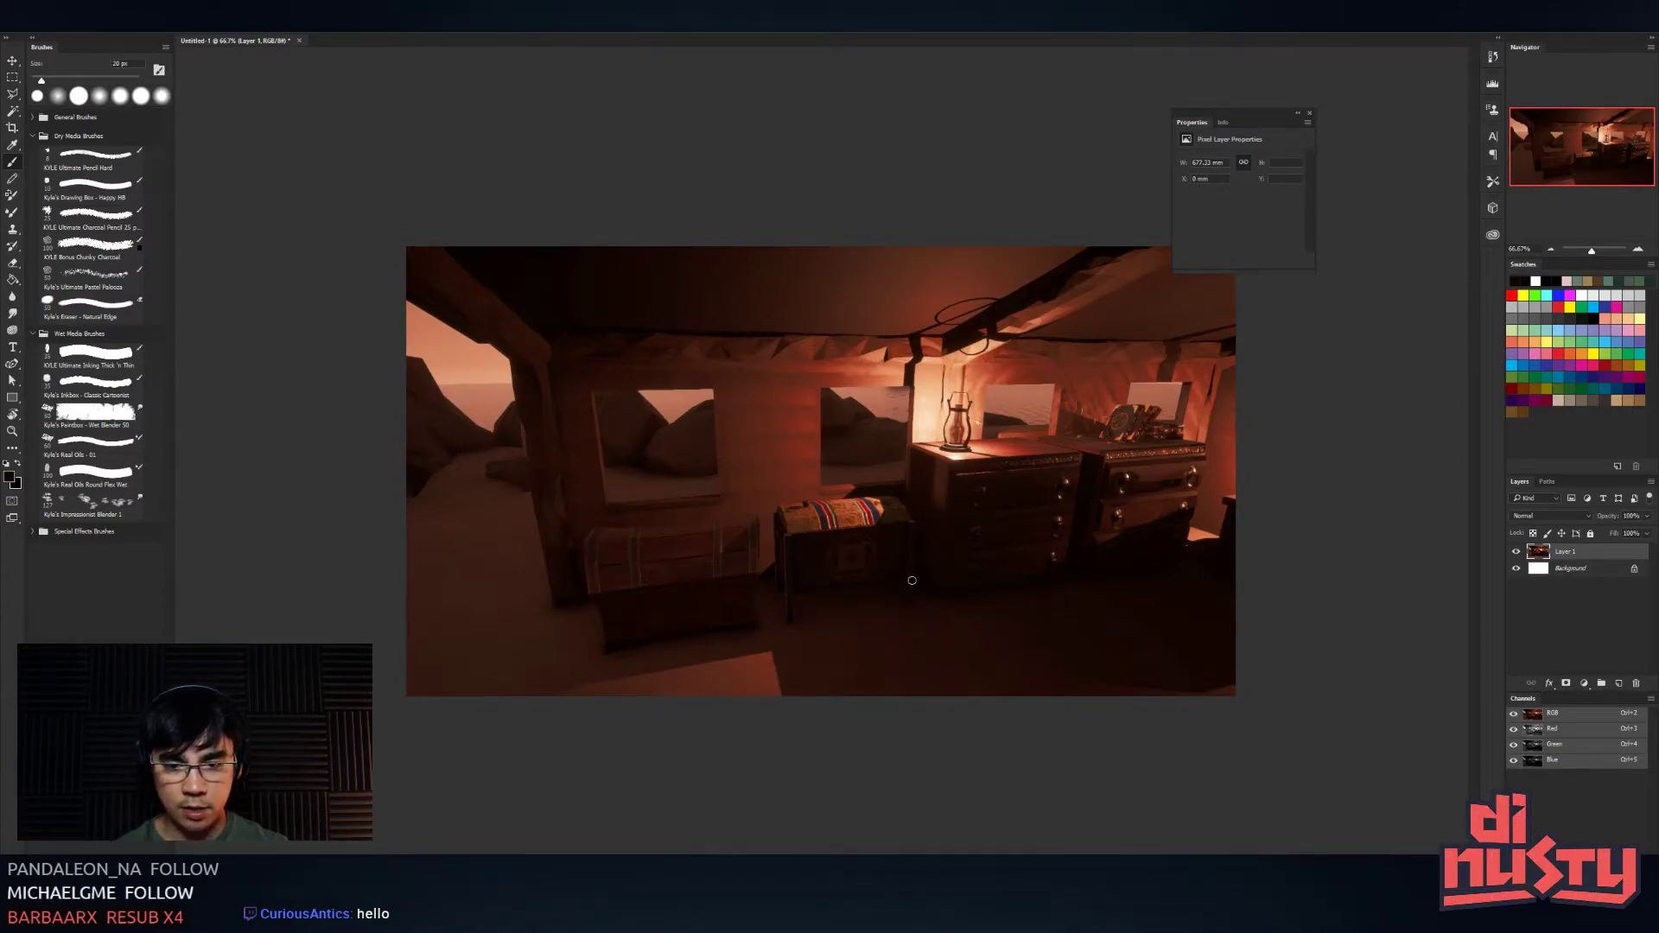
{"action": "scroll", "coordinate": [708, 519], "scroll_direction": "up", "scroll_amount": 2}
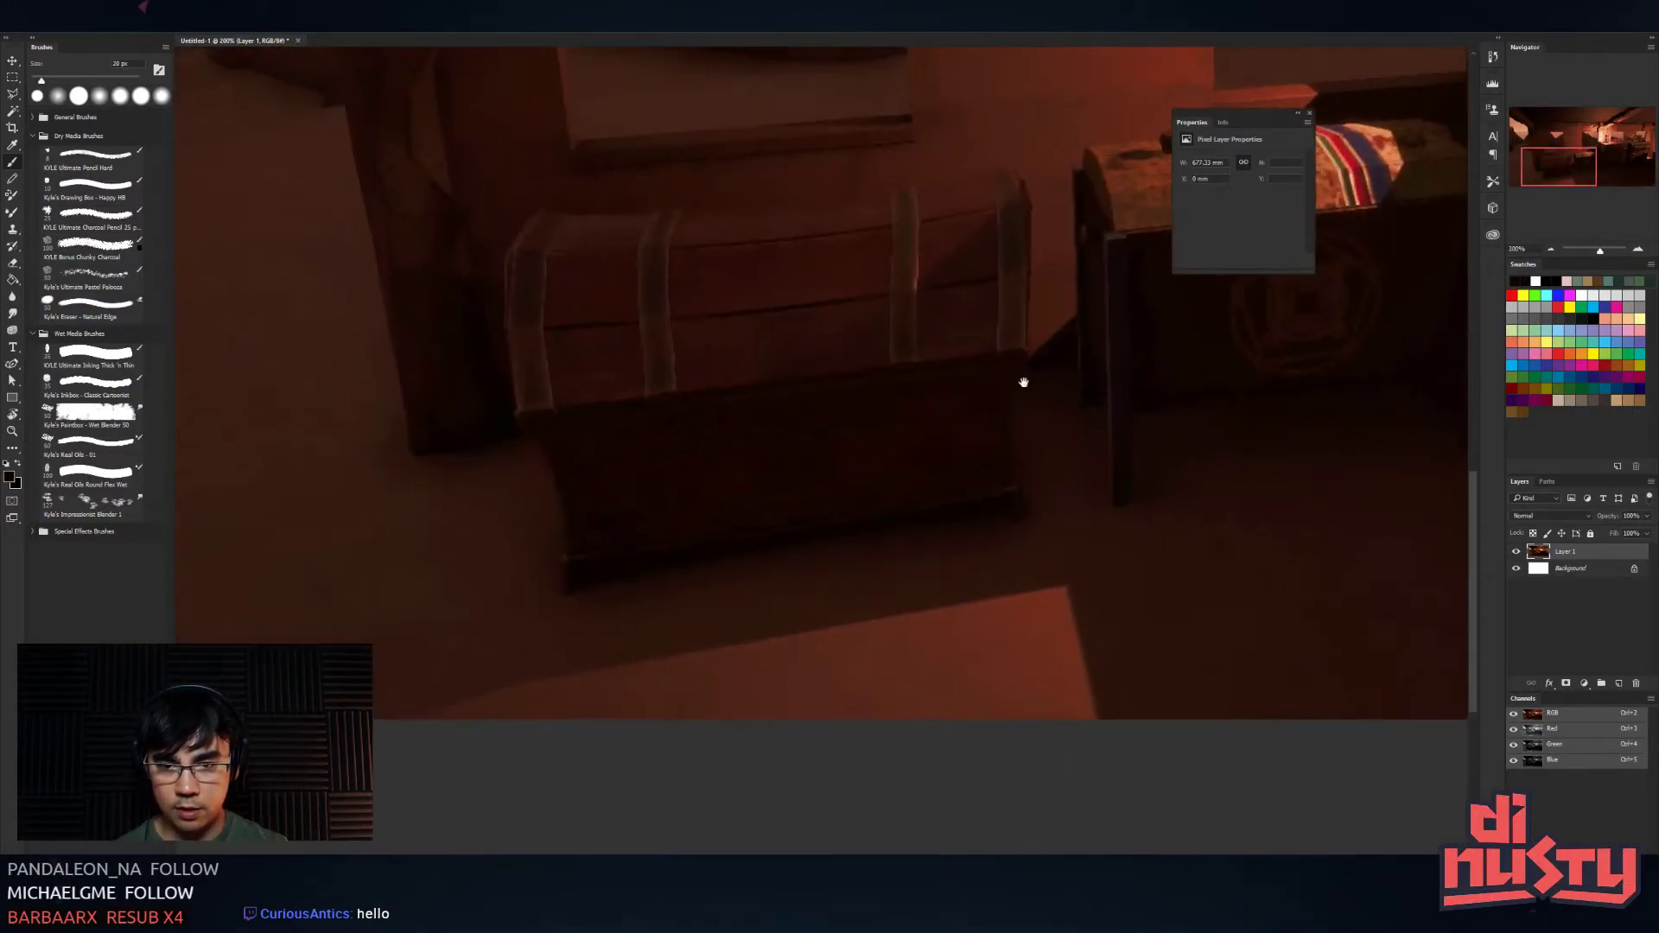
{"action": "key", "text": "bracketleft"}
{"action": "key", "text": "bracketleft"}
{"action": "key", "text": "bracketleft"}
{"action": "key", "text": "bracketleft"}
{"action": "key", "text": "bracketleft"}
{"action": "key", "text": "bracketleft"}
{"action": "key", "text": "bracketleft"}
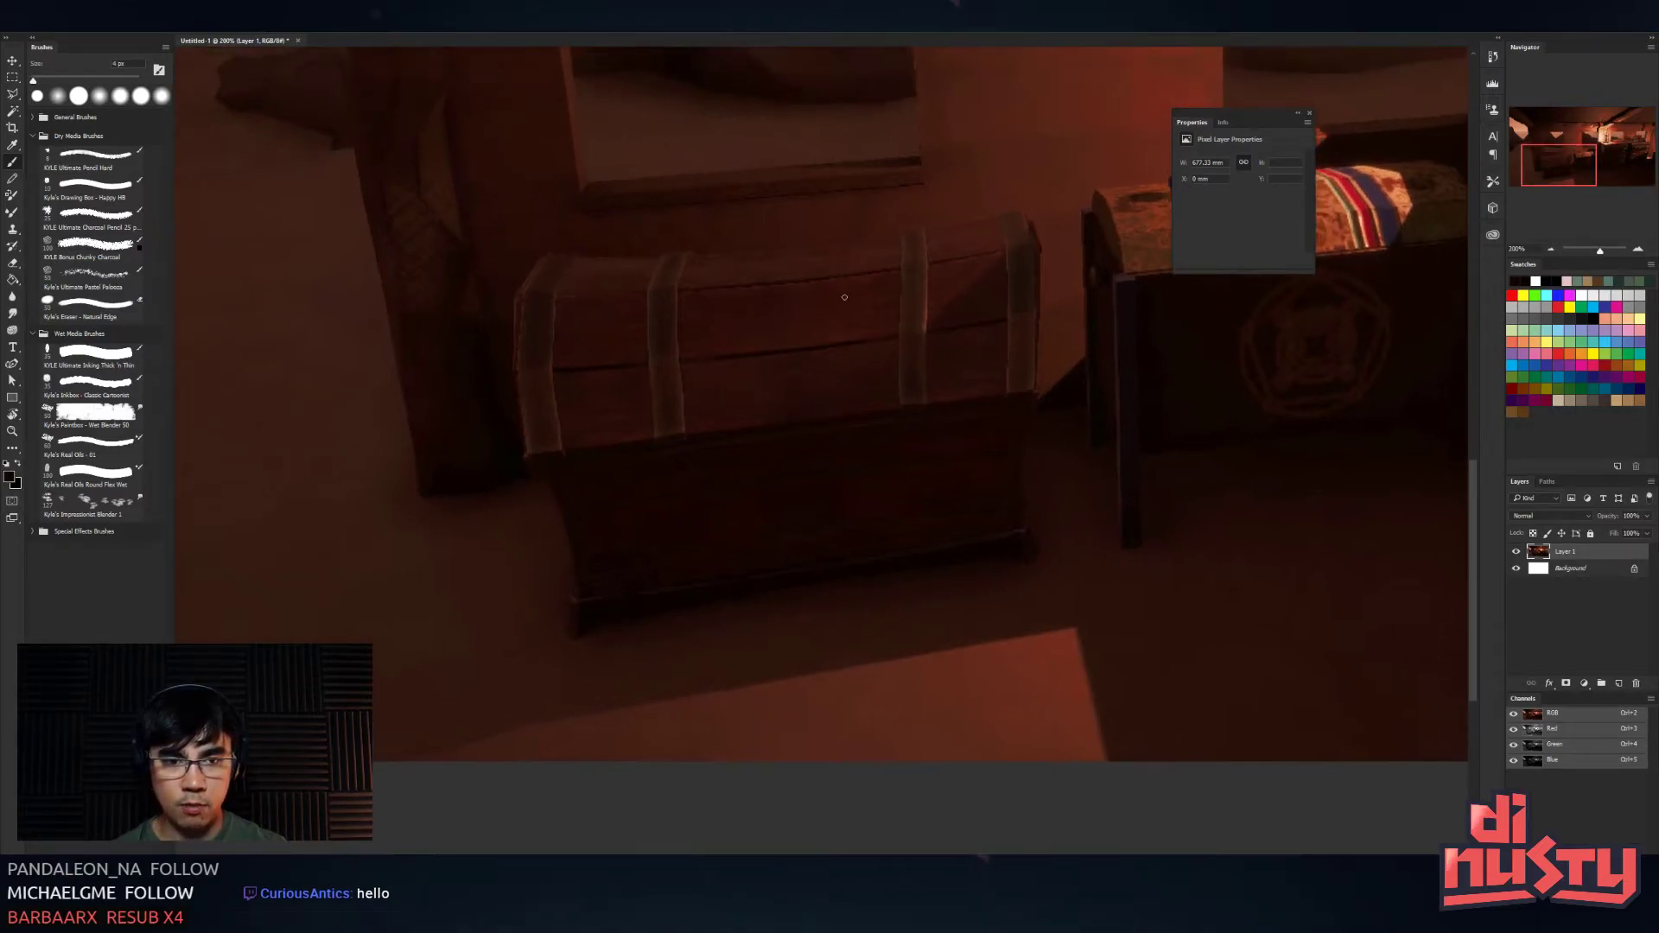
{"action": "scroll", "coordinate": [864, 294], "scroll_direction": "up", "scroll_amount": 1}
{"action": "scroll", "coordinate": [660, 263], "scroll_direction": "down", "scroll_amount": 2}
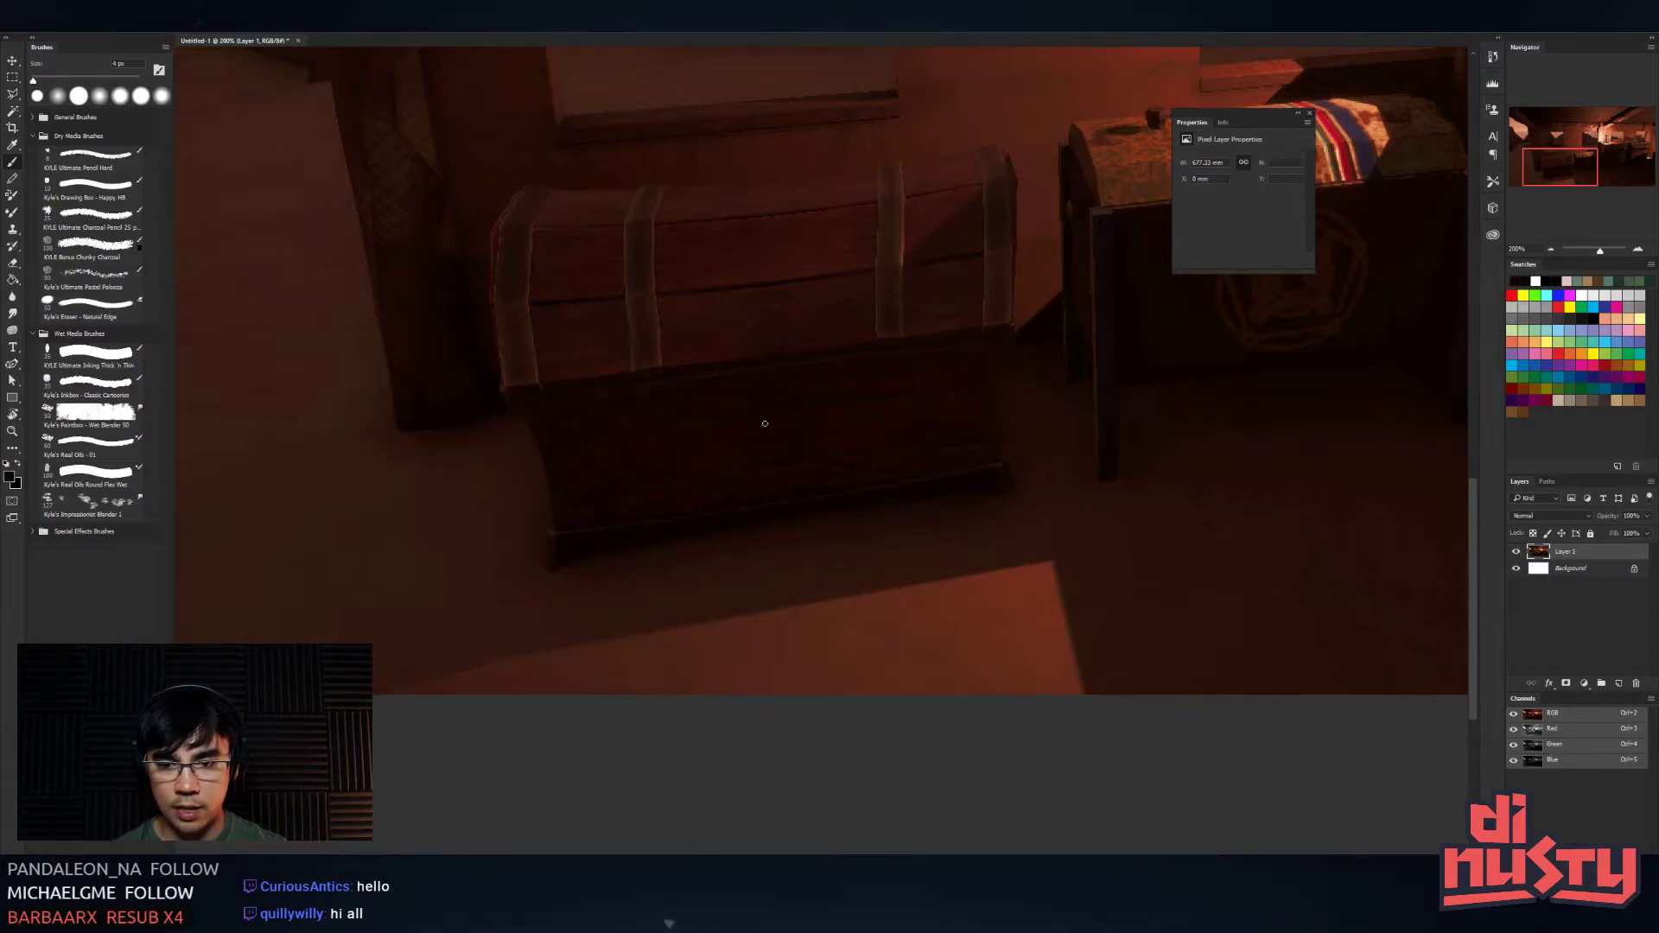
{"action": "left_click", "coordinate": [968, 537], "text": "alt"}
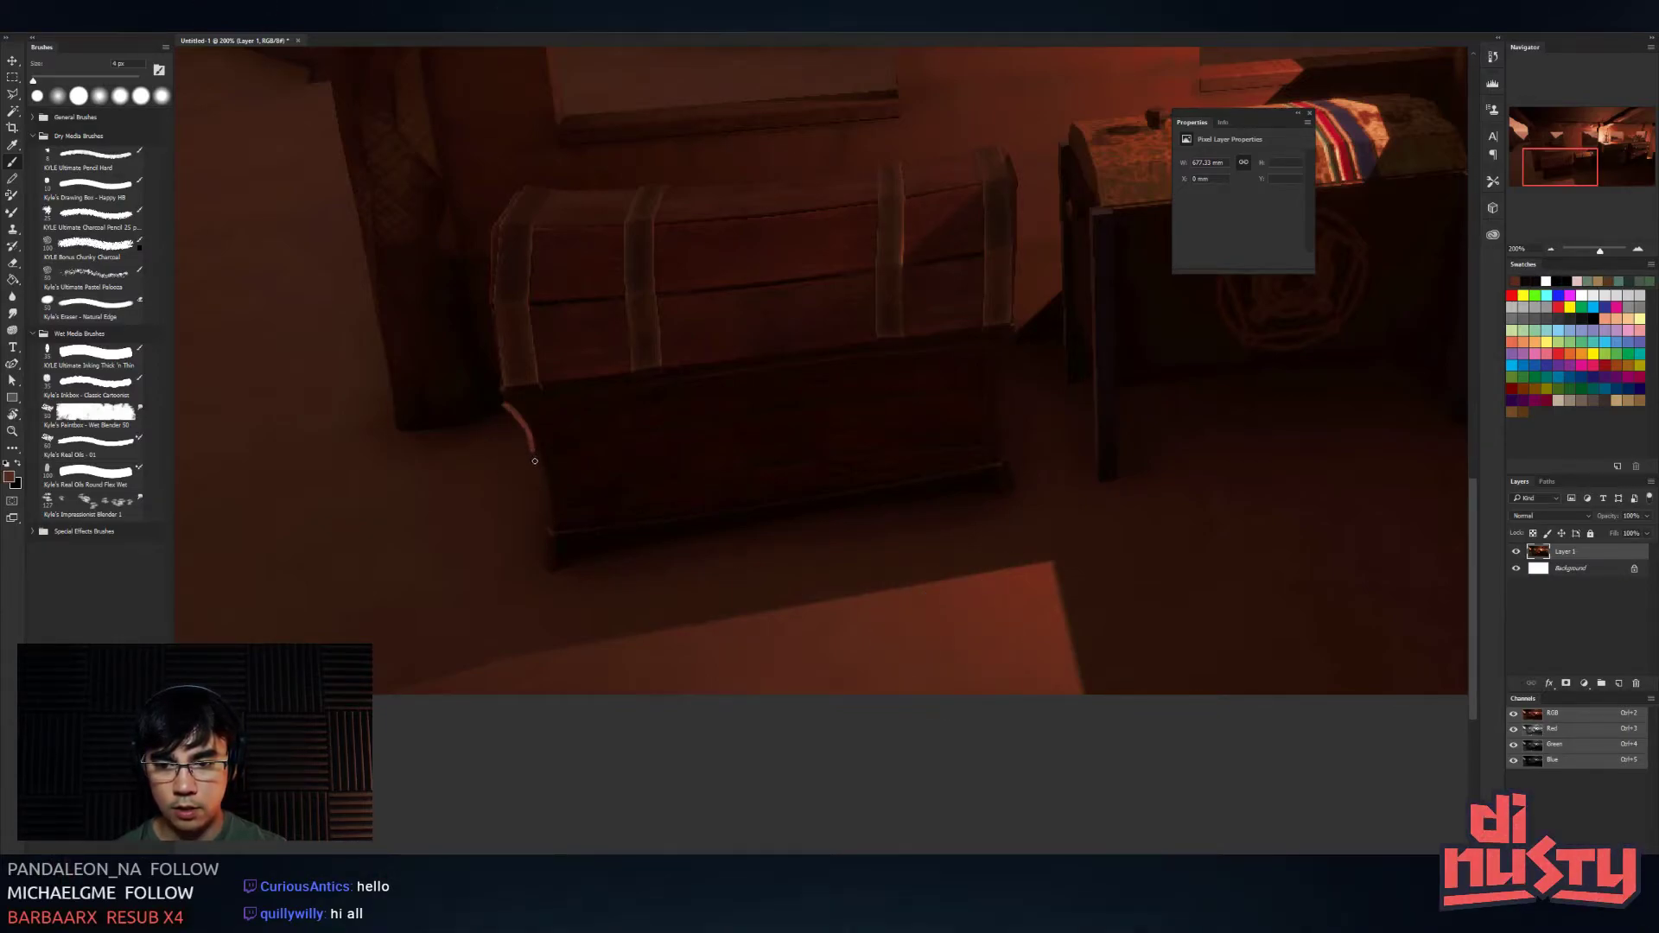
- Try reddish edge strokes down both sides of the striped chest's lower body and undo them
{"action": "left_click_drag", "start_coordinate": [535, 461], "coordinate": [537, 535]}
{"action": "key", "text": "ctrl+z"}
{"action": "left_click_drag", "start_coordinate": [994, 328], "coordinate": [978, 469]}
{"action": "key", "text": "ctrl+z"}
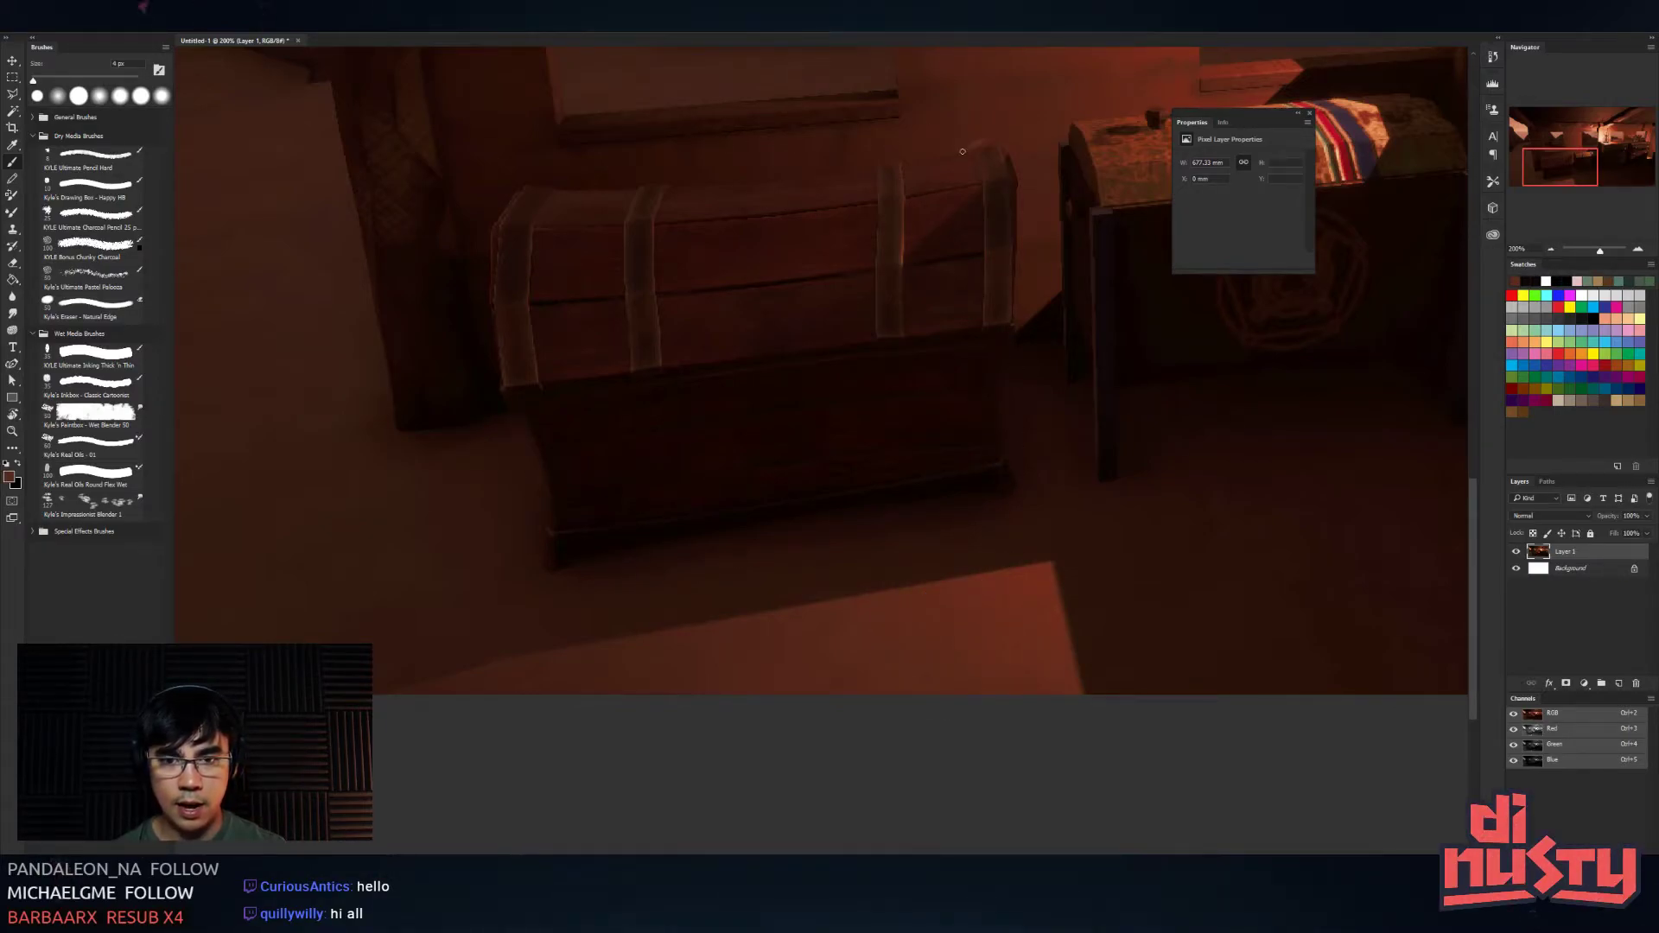
- Switch to ArtStation and browse the Camp island renders from the campfire exterior to the lantern-lit map table
{"action": "left_click_drag", "start_coordinate": [819, 230], "coordinate": [723, 494]}
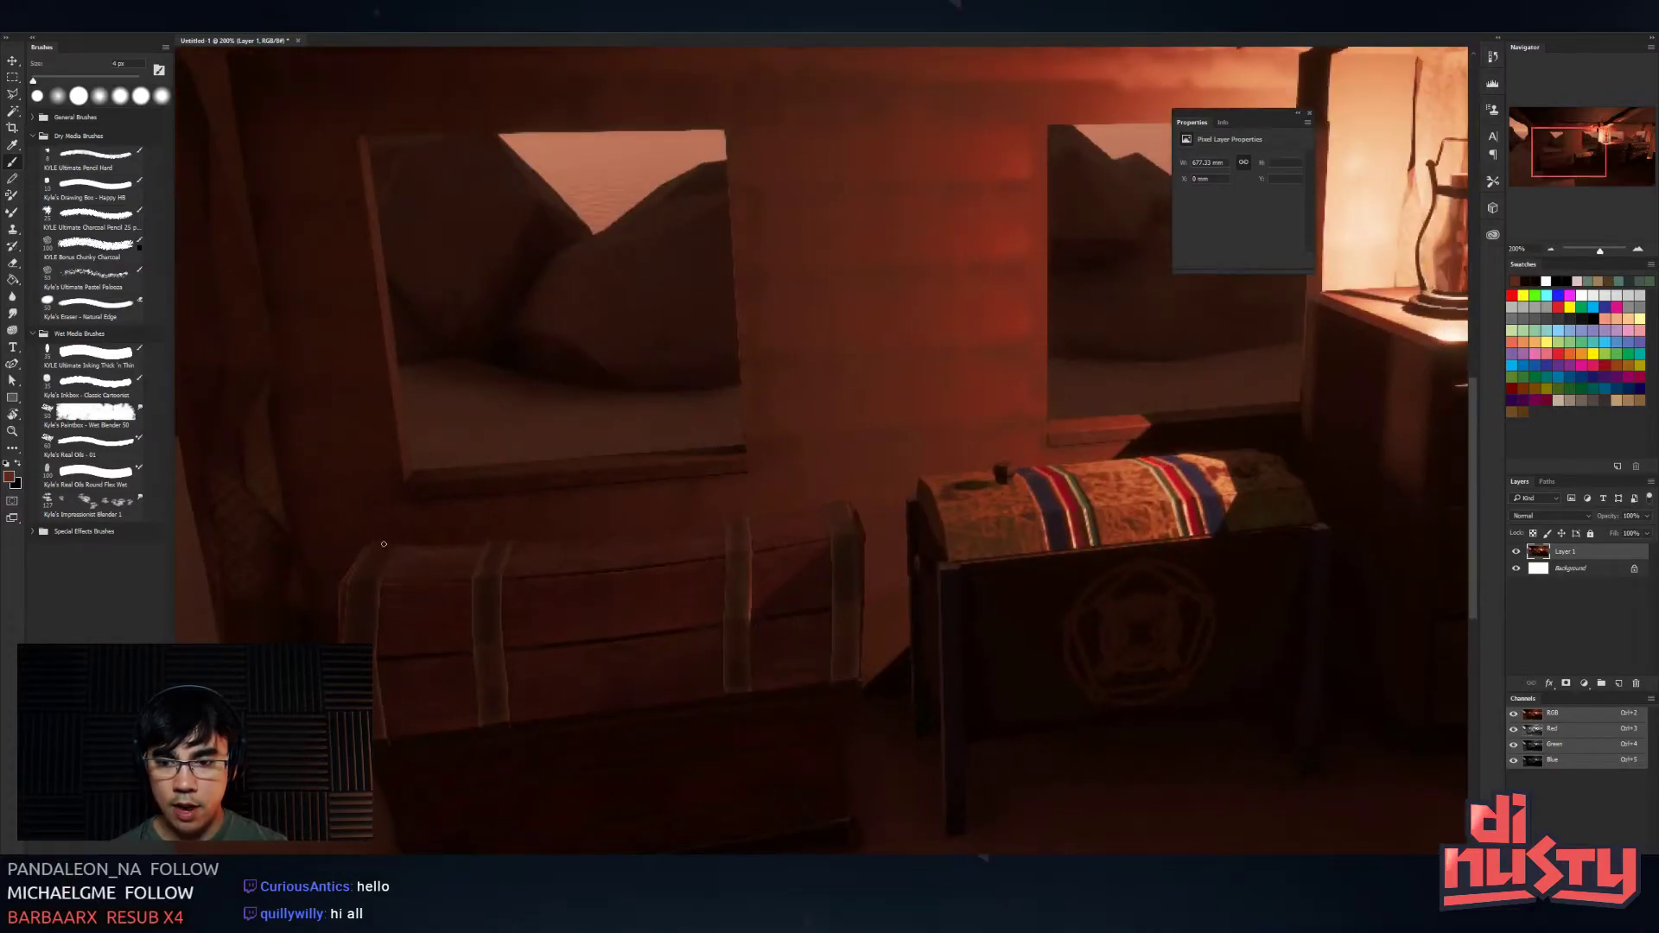
{"action": "left_click_drag", "start_coordinate": [914, 489], "coordinate": [929, 543]}
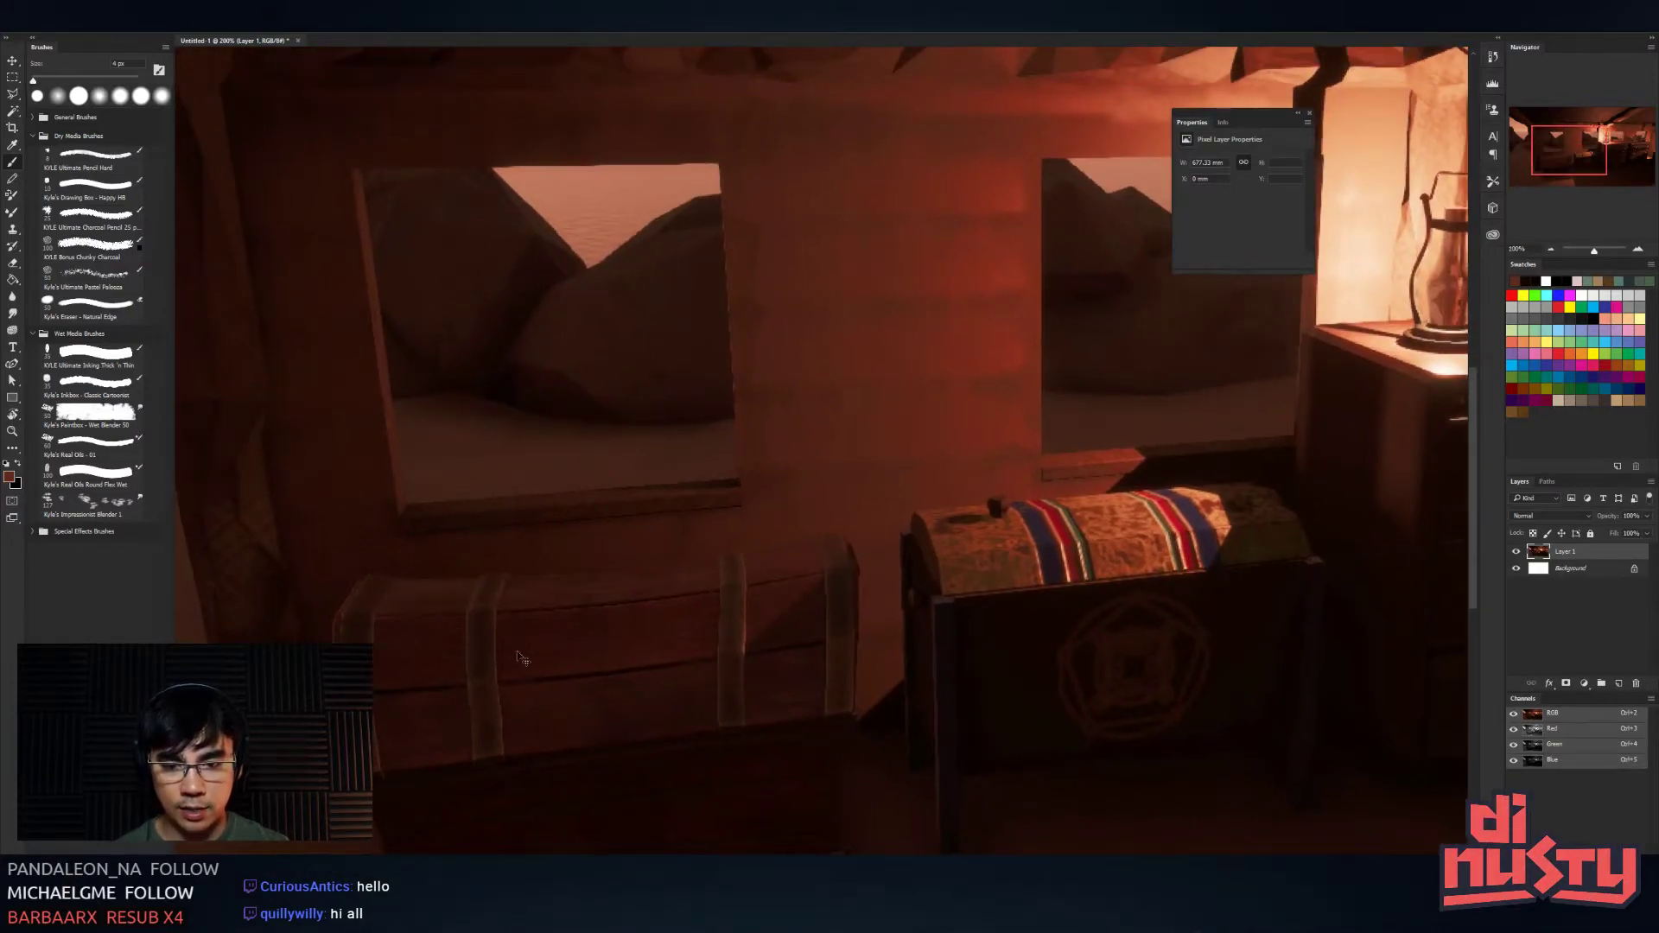
{"action": "key", "text": "ctrl+minus"}
{"action": "key", "text": "ctrl+minus"}
{"action": "key", "text": "ctrl+minus"}
{"action": "key", "text": "alt+Tab"}
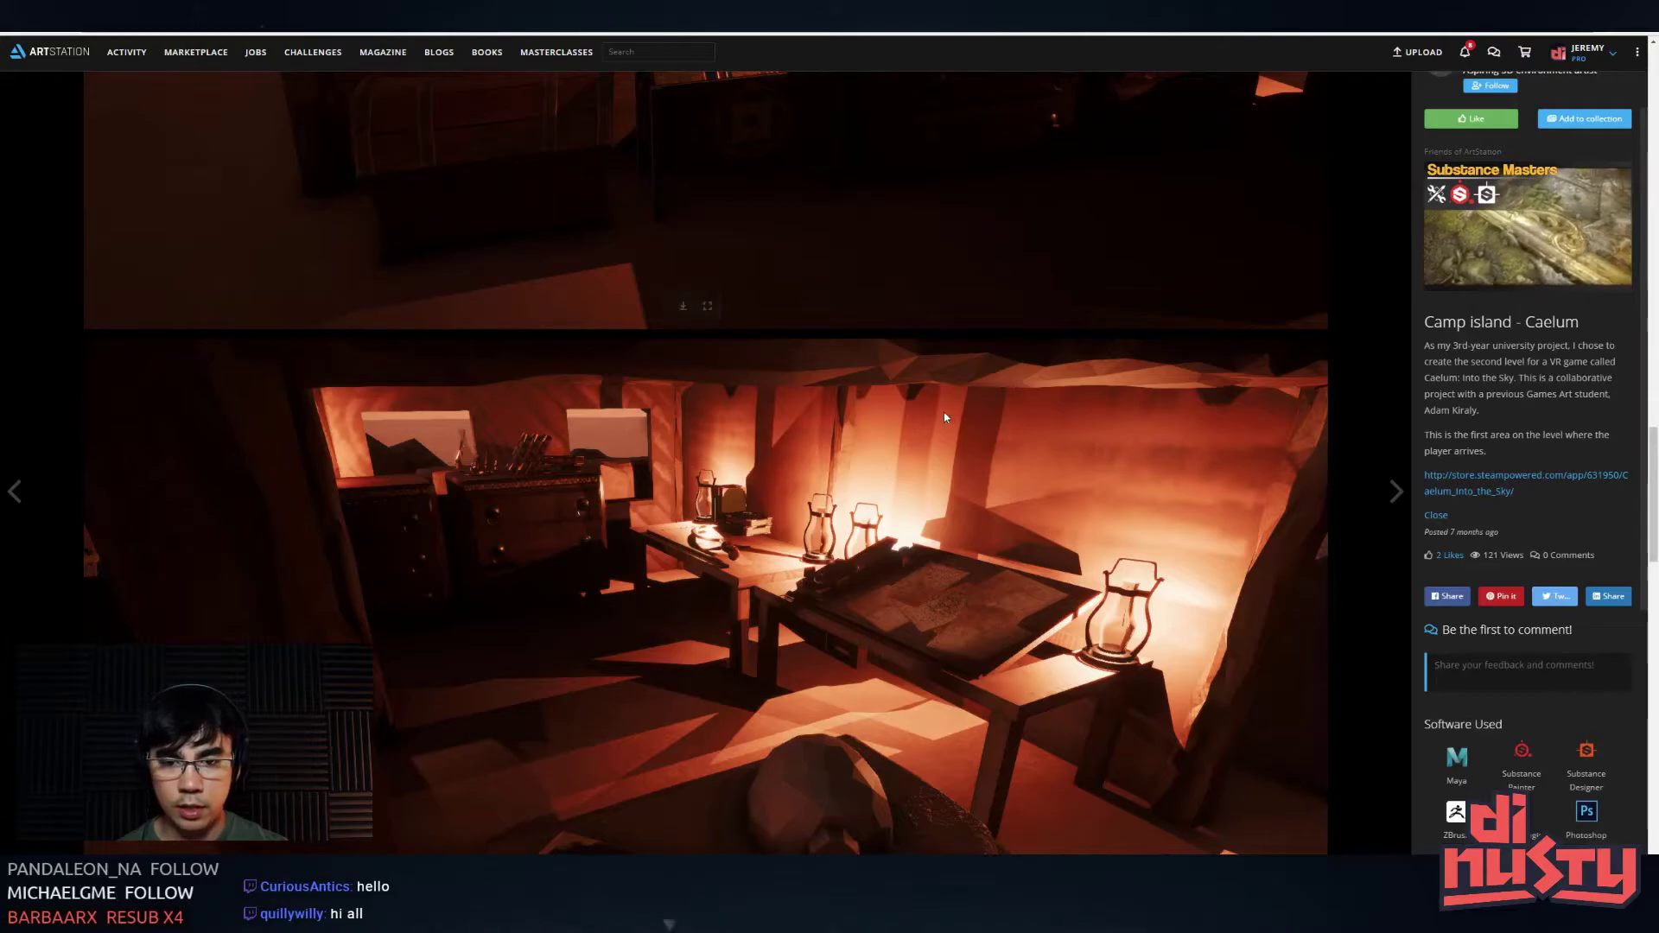
{"action": "scroll", "coordinate": [1008, 469], "scroll_direction": "down", "scroll_amount": 15}
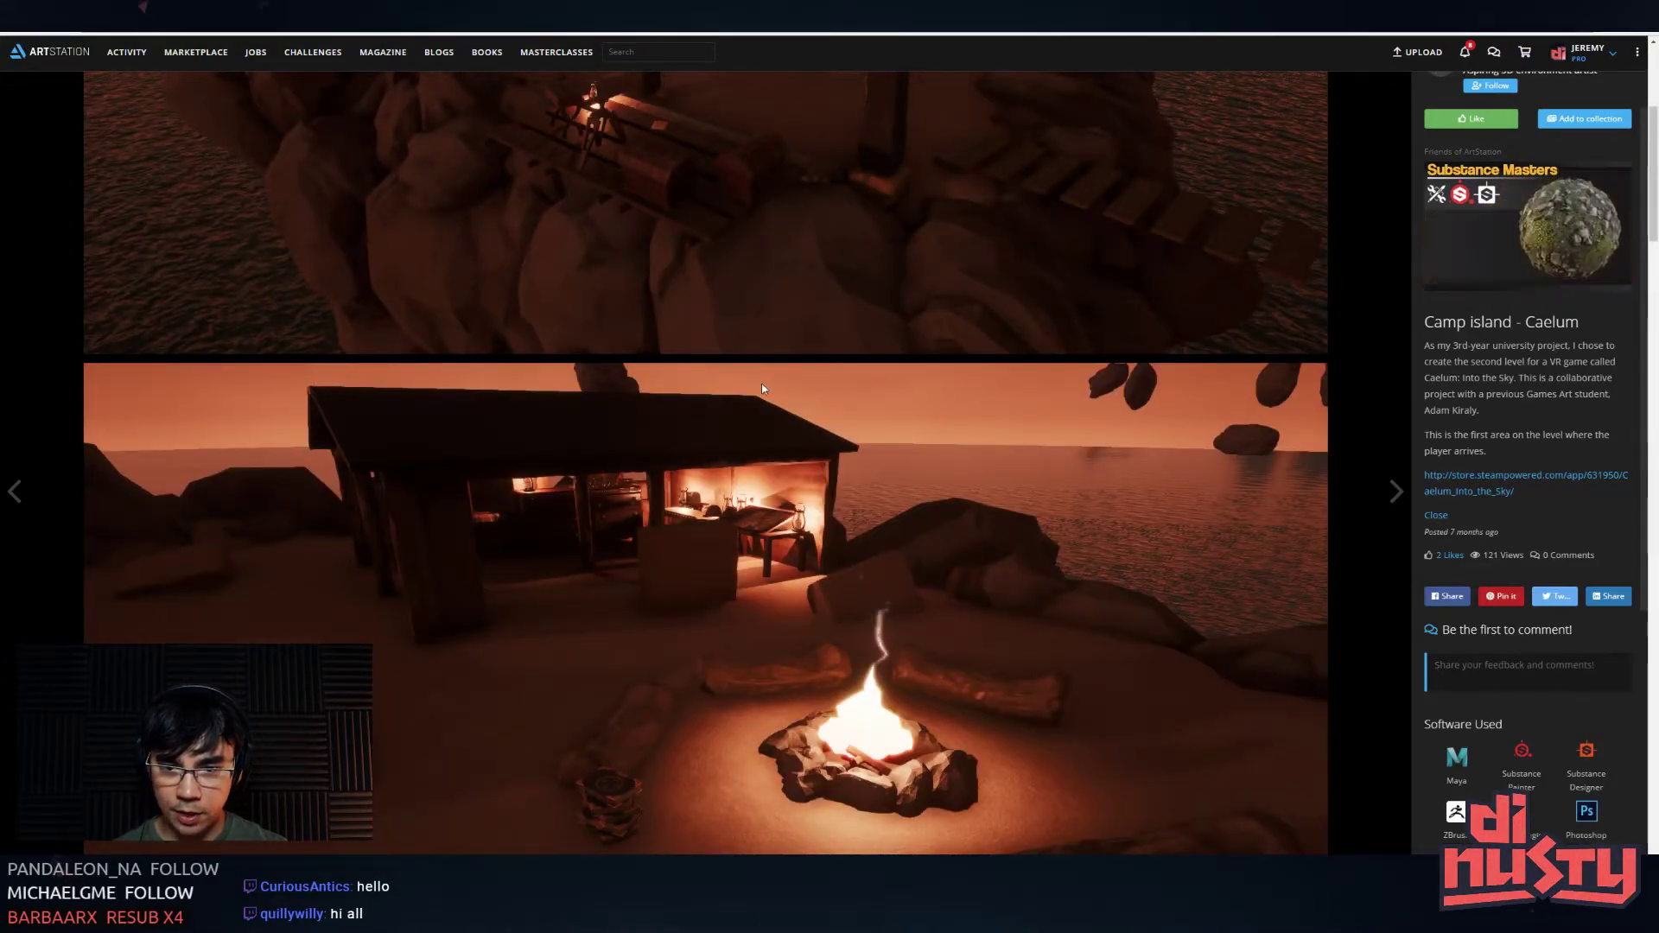
{"action": "scroll", "coordinate": [685, 466], "scroll_direction": "down", "scroll_amount": 7}
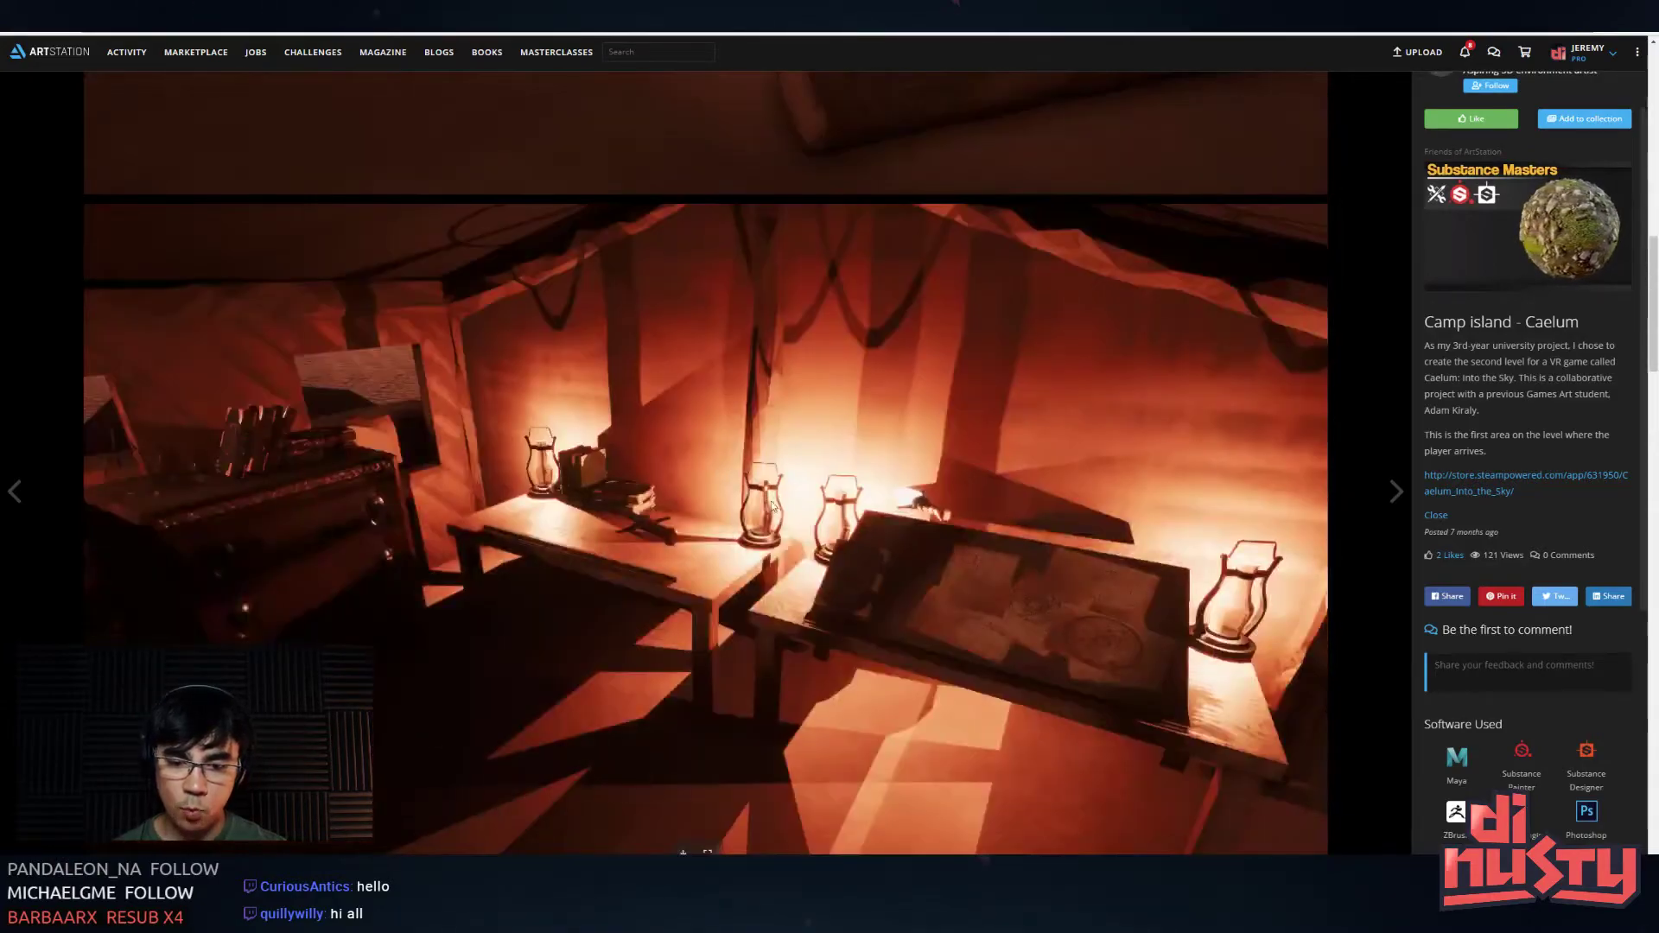
{"action": "scroll", "coordinate": [748, 579], "scroll_direction": "down", "scroll_amount": 2}
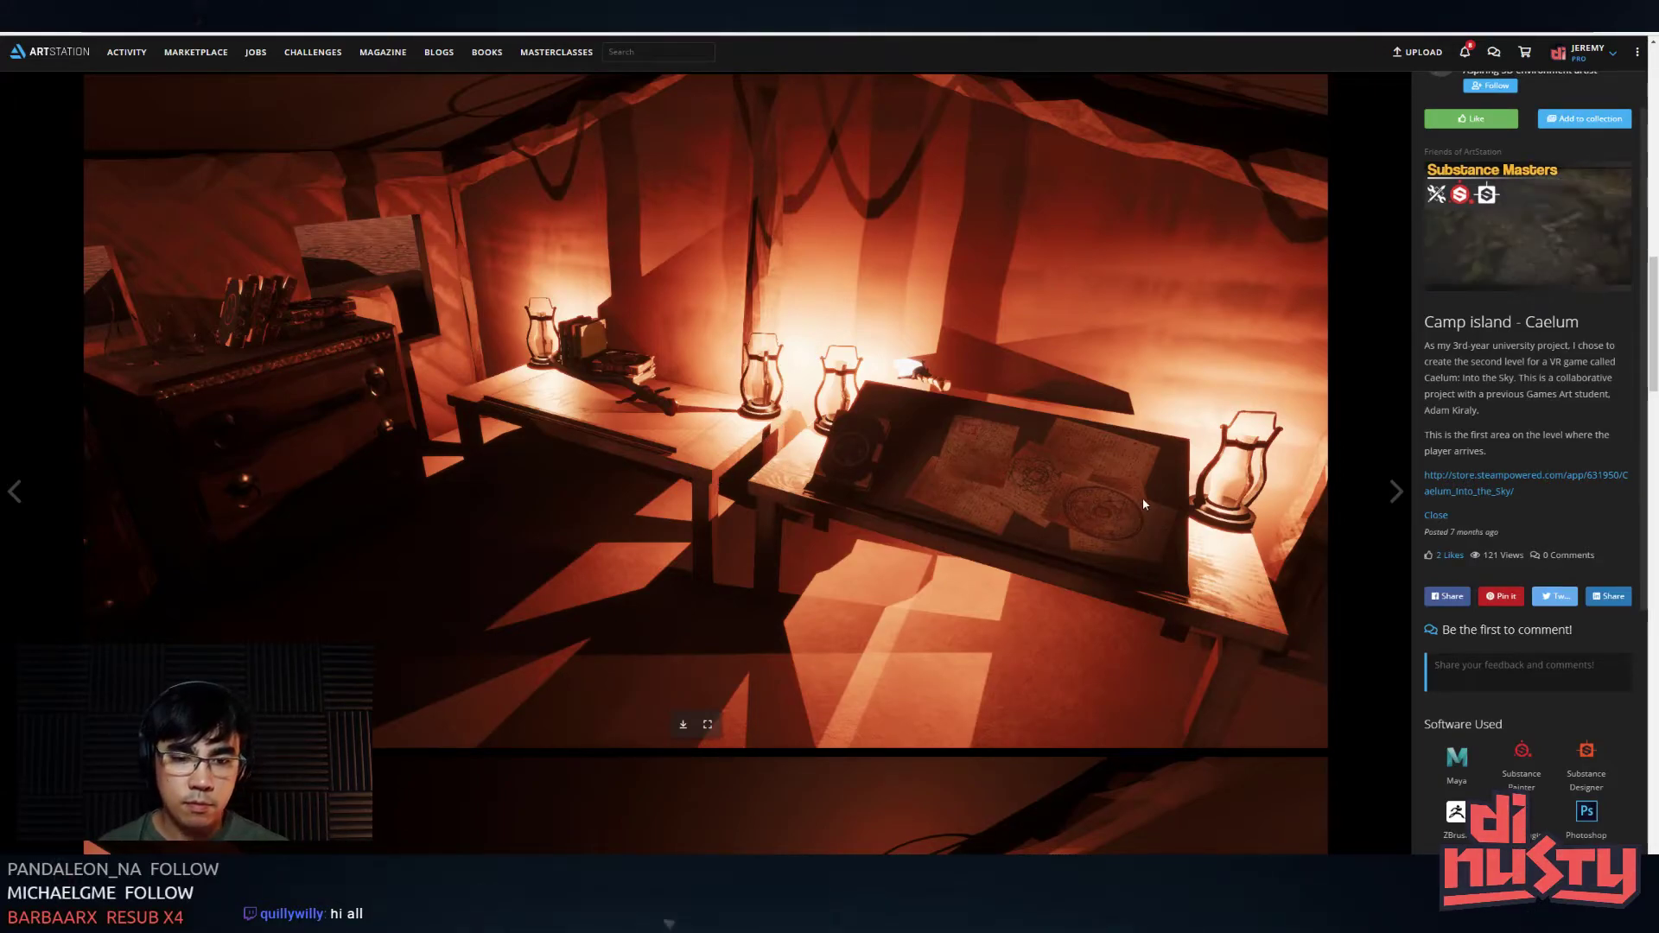
- Copy the lantern-lit map table render and paste it into the Photoshop document above the dark tent render
{"action": "right_click", "coordinate": [969, 457]}
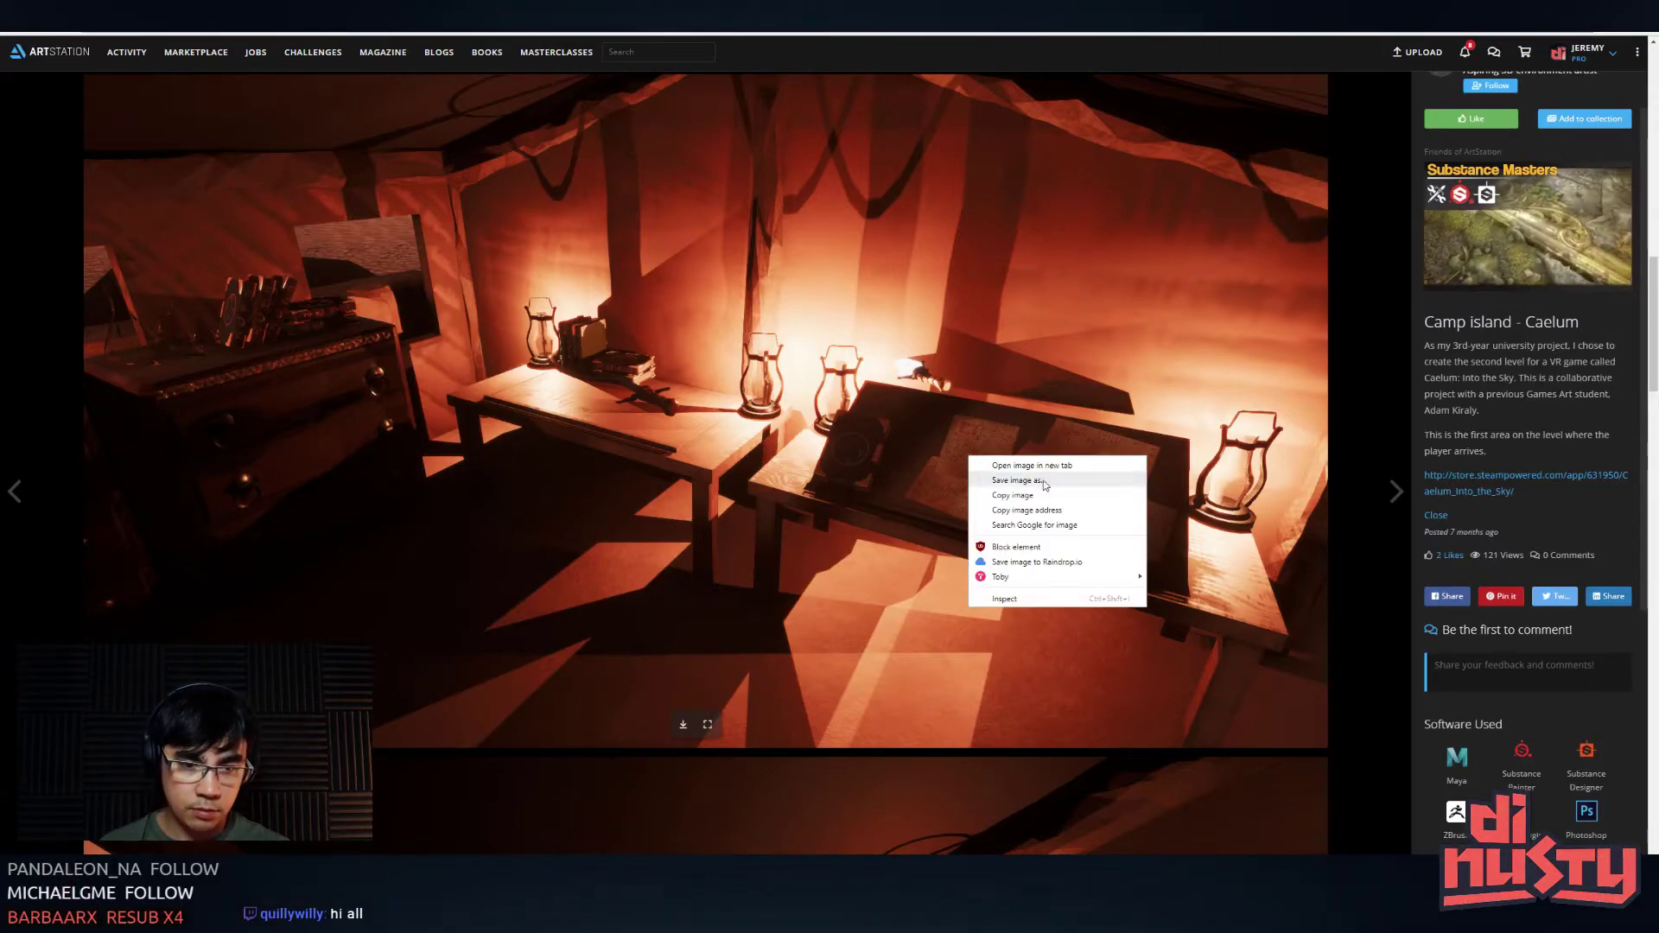
{"action": "left_click", "coordinate": [1039, 495]}
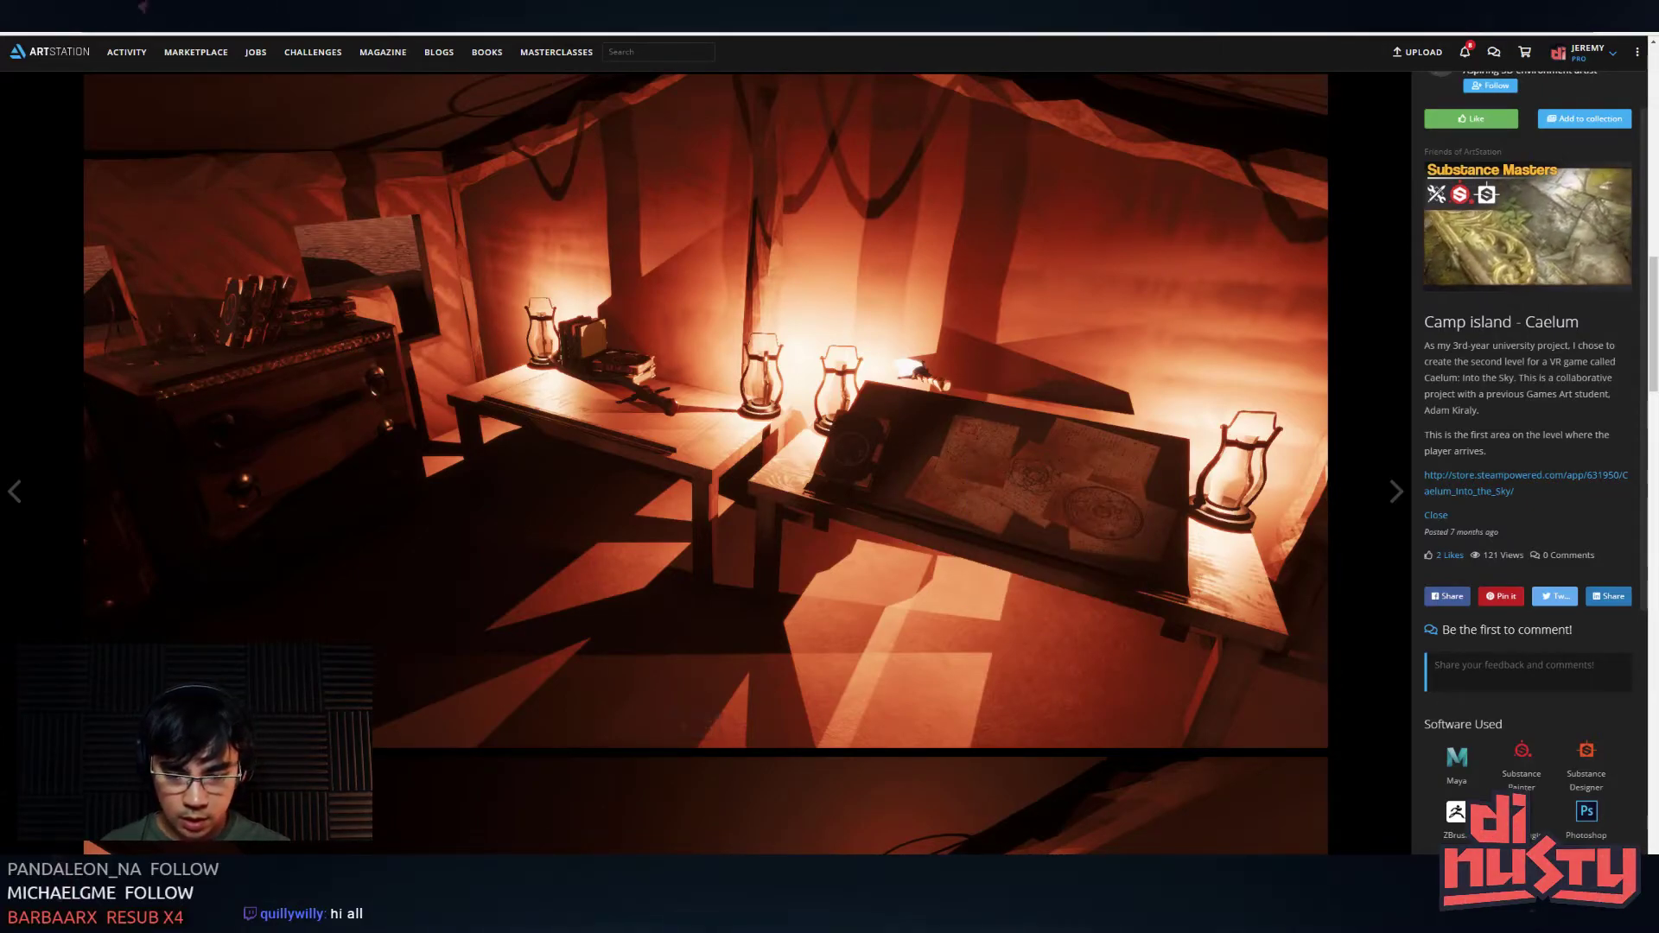
{"action": "key", "text": "alt+Tab"}
{"action": "key", "text": "ctrl+v"}
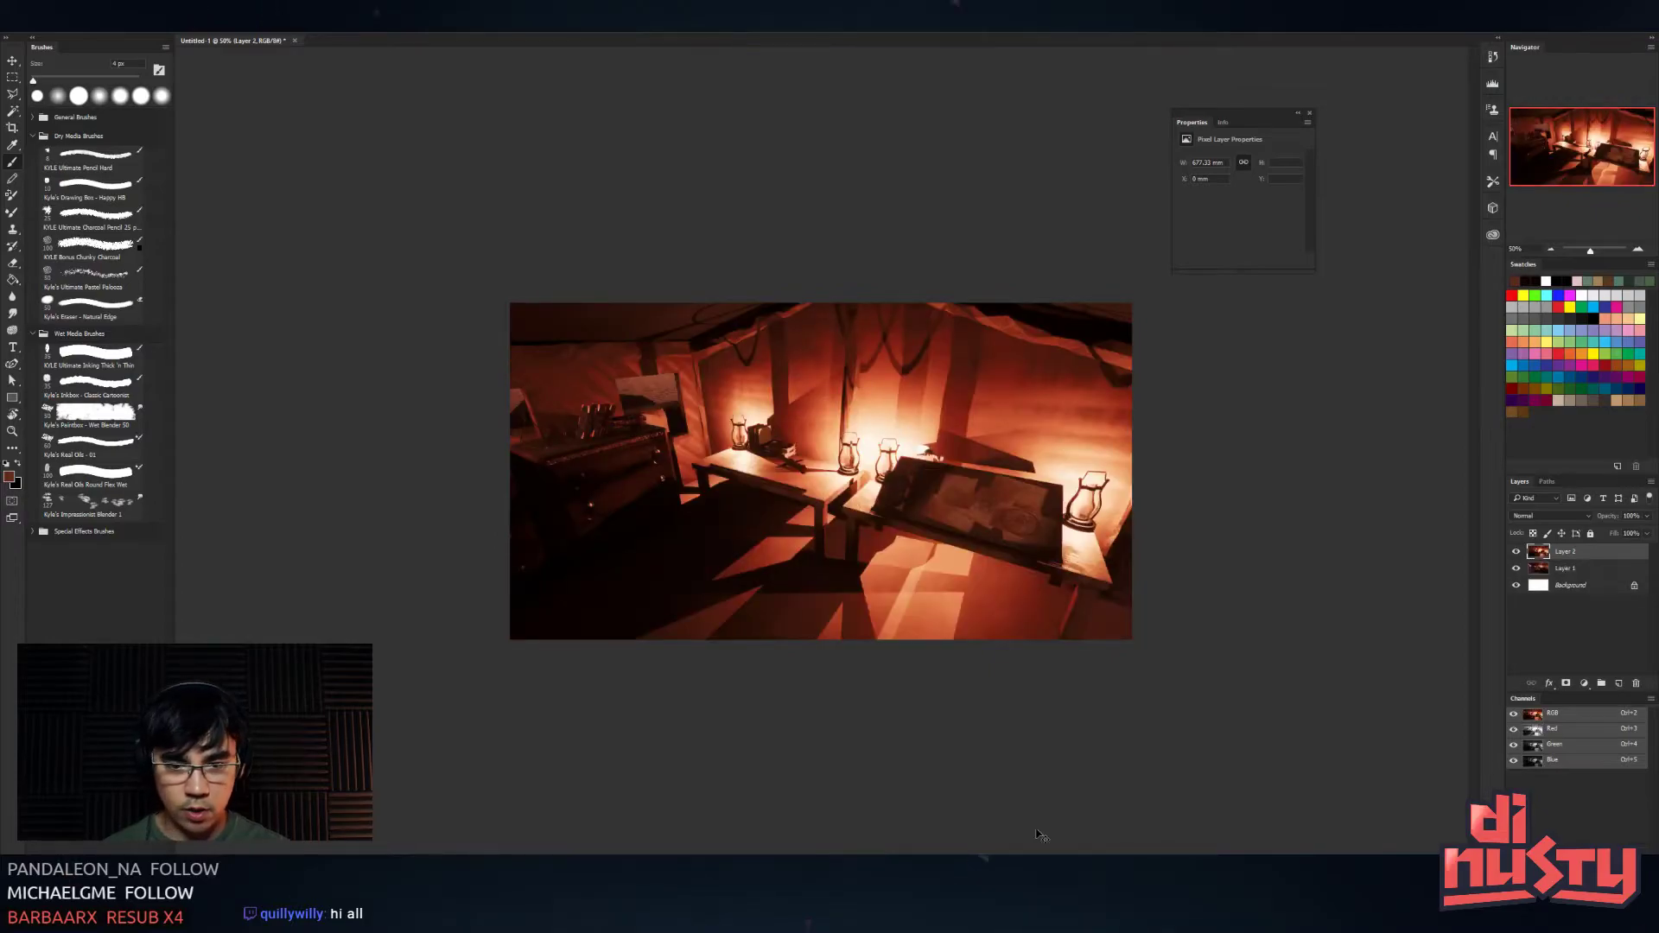
- Select the letter with the red stamp on the map table by outlining its corners with the Polygonal Lasso
{"action": "key", "text": "ctrl+plus"}
{"action": "key", "text": "ctrl+plus"}
{"action": "key", "text": "ctrl+plus"}
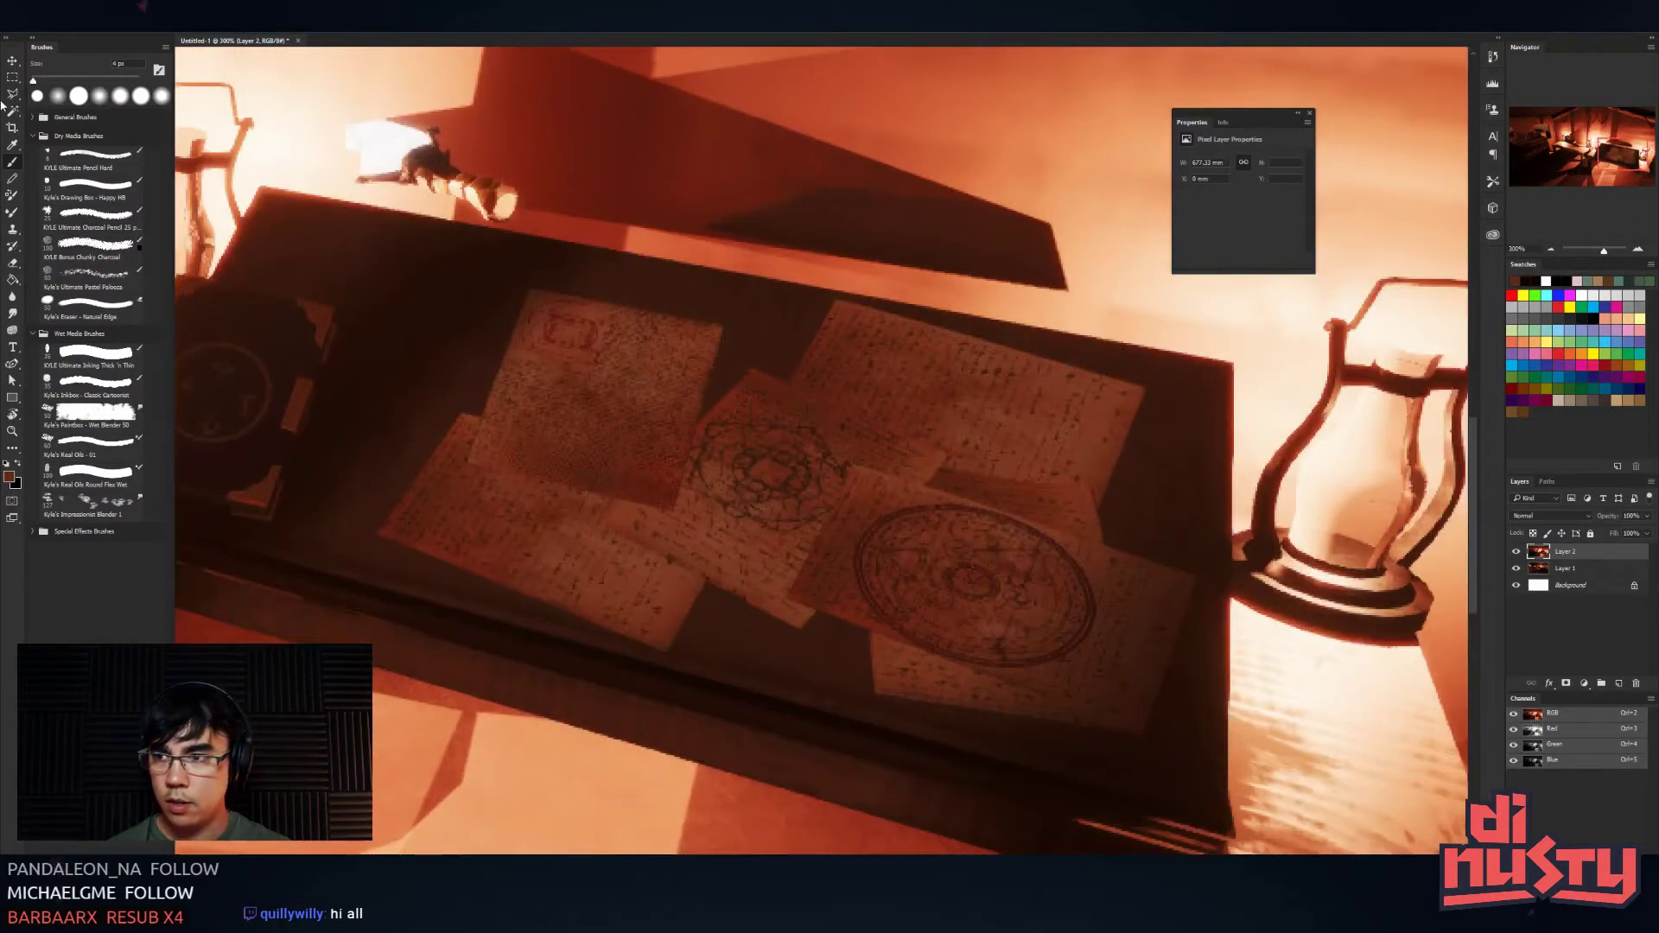
{"action": "left_click", "coordinate": [13, 93]}
{"action": "scroll", "coordinate": [659, 371], "scroll_direction": "up", "scroll_amount": 1}
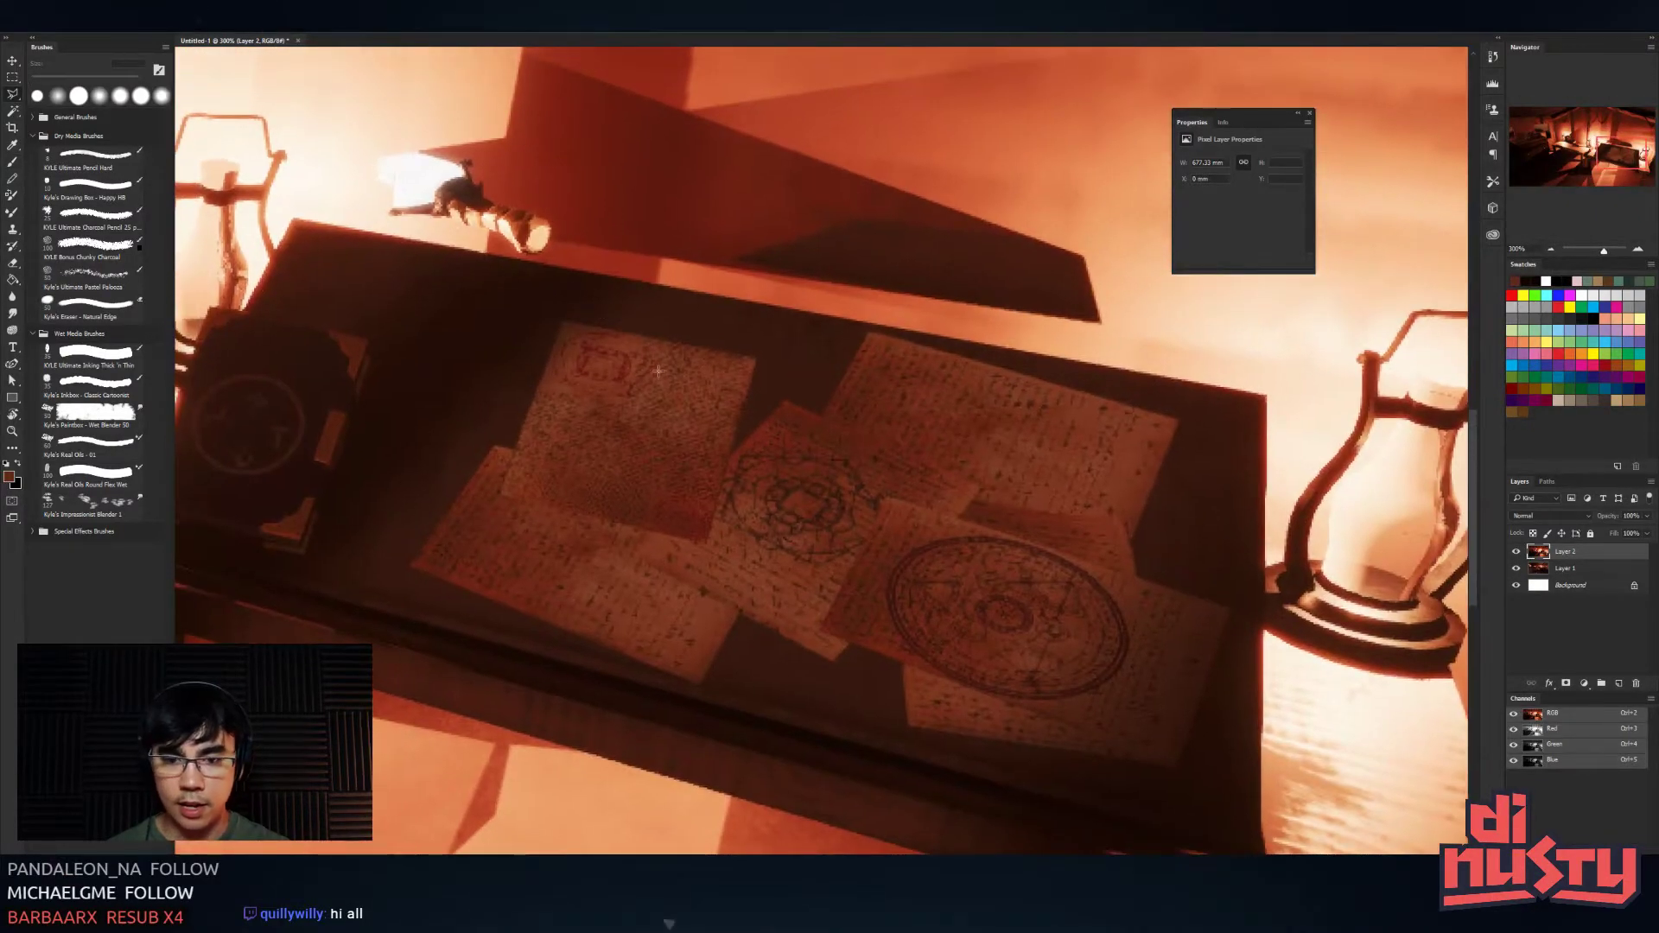
{"action": "left_click", "coordinate": [561, 319]}
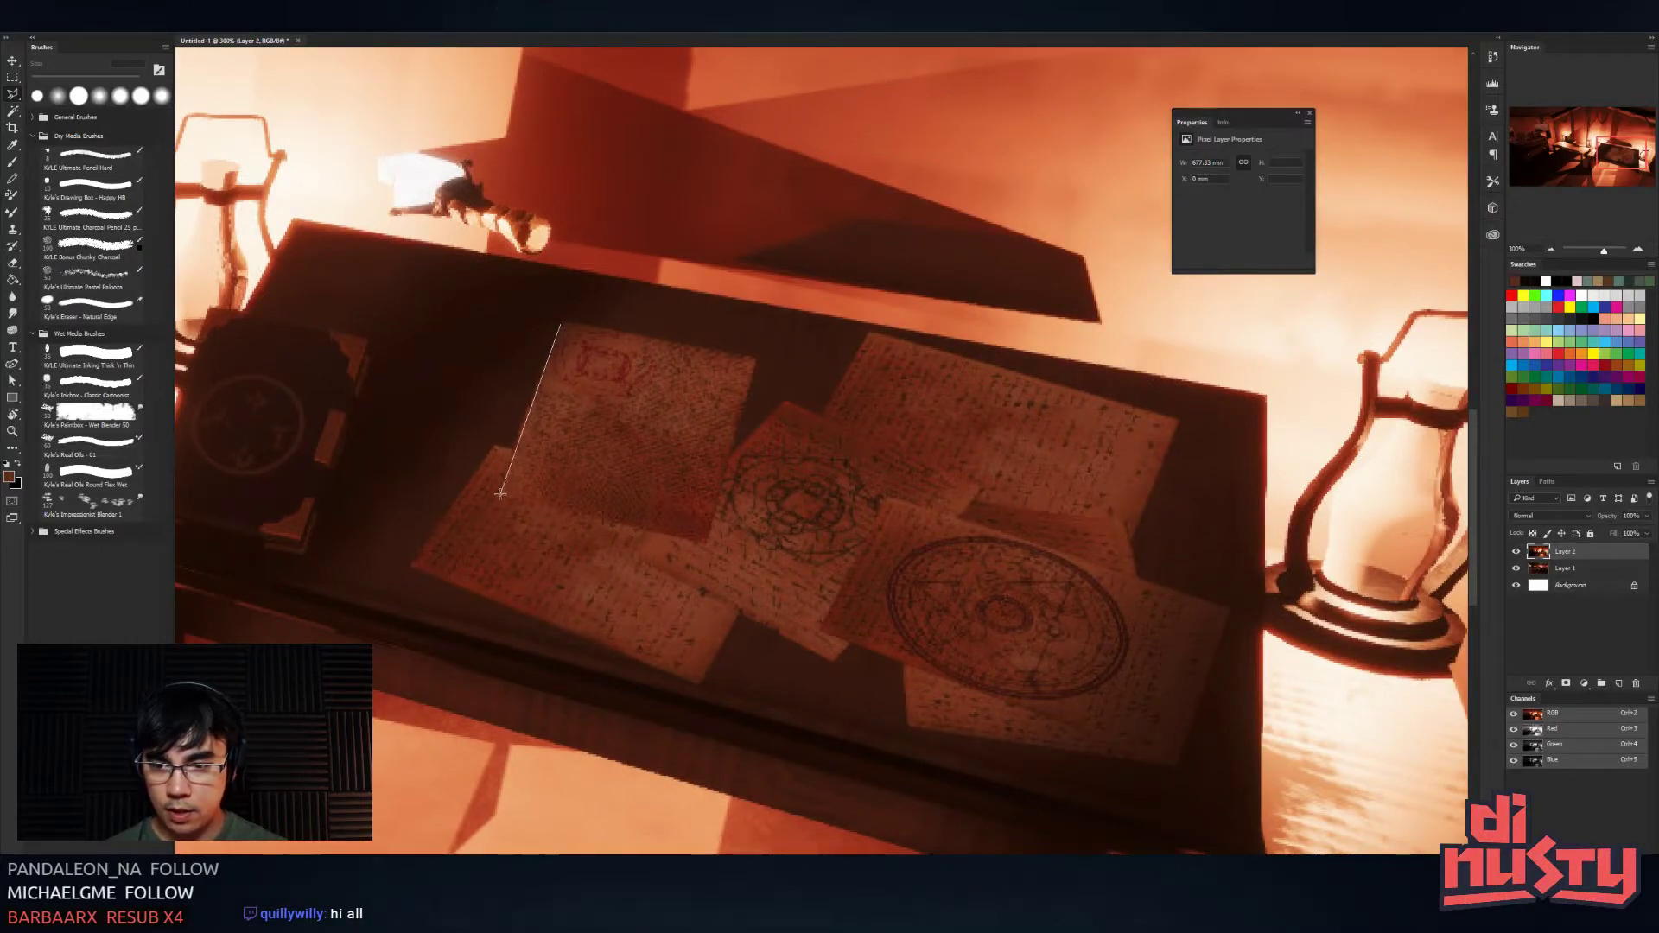
{"action": "left_click", "coordinate": [500, 493]}
{"action": "left_click", "coordinate": [706, 542]}
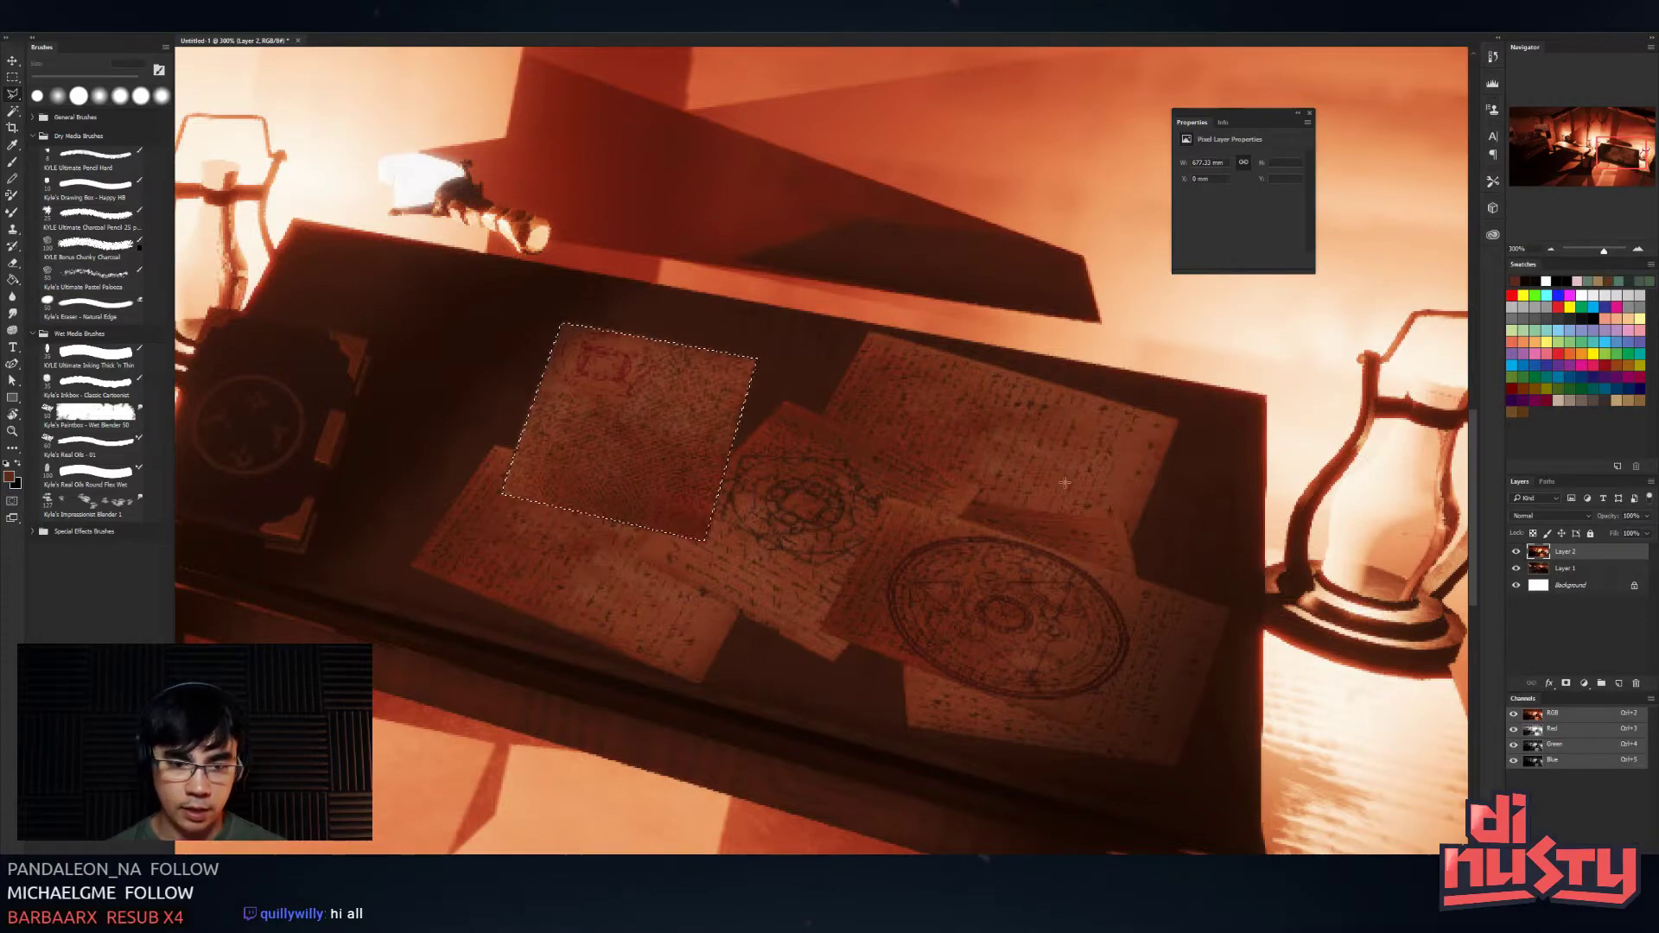
- Duplicate the selected stamped letter onto its own layer and place the copy, slightly rotated, overlapping the map board's upper edge
{"action": "left_click_drag", "start_coordinate": [815, 314], "coordinate": [862, 285]}
{"action": "mouse_move", "coordinate": [1253, 407]}
{"action": "left_mouse_down"}
{"action": "mouse_move", "coordinate": [1221, 467]}
{"action": "mouse_move", "coordinate": [1214, 437]}
{"action": "left_mouse_up"}
{"action": "left_click_drag", "start_coordinate": [1247, 524], "coordinate": [1176, 462]}
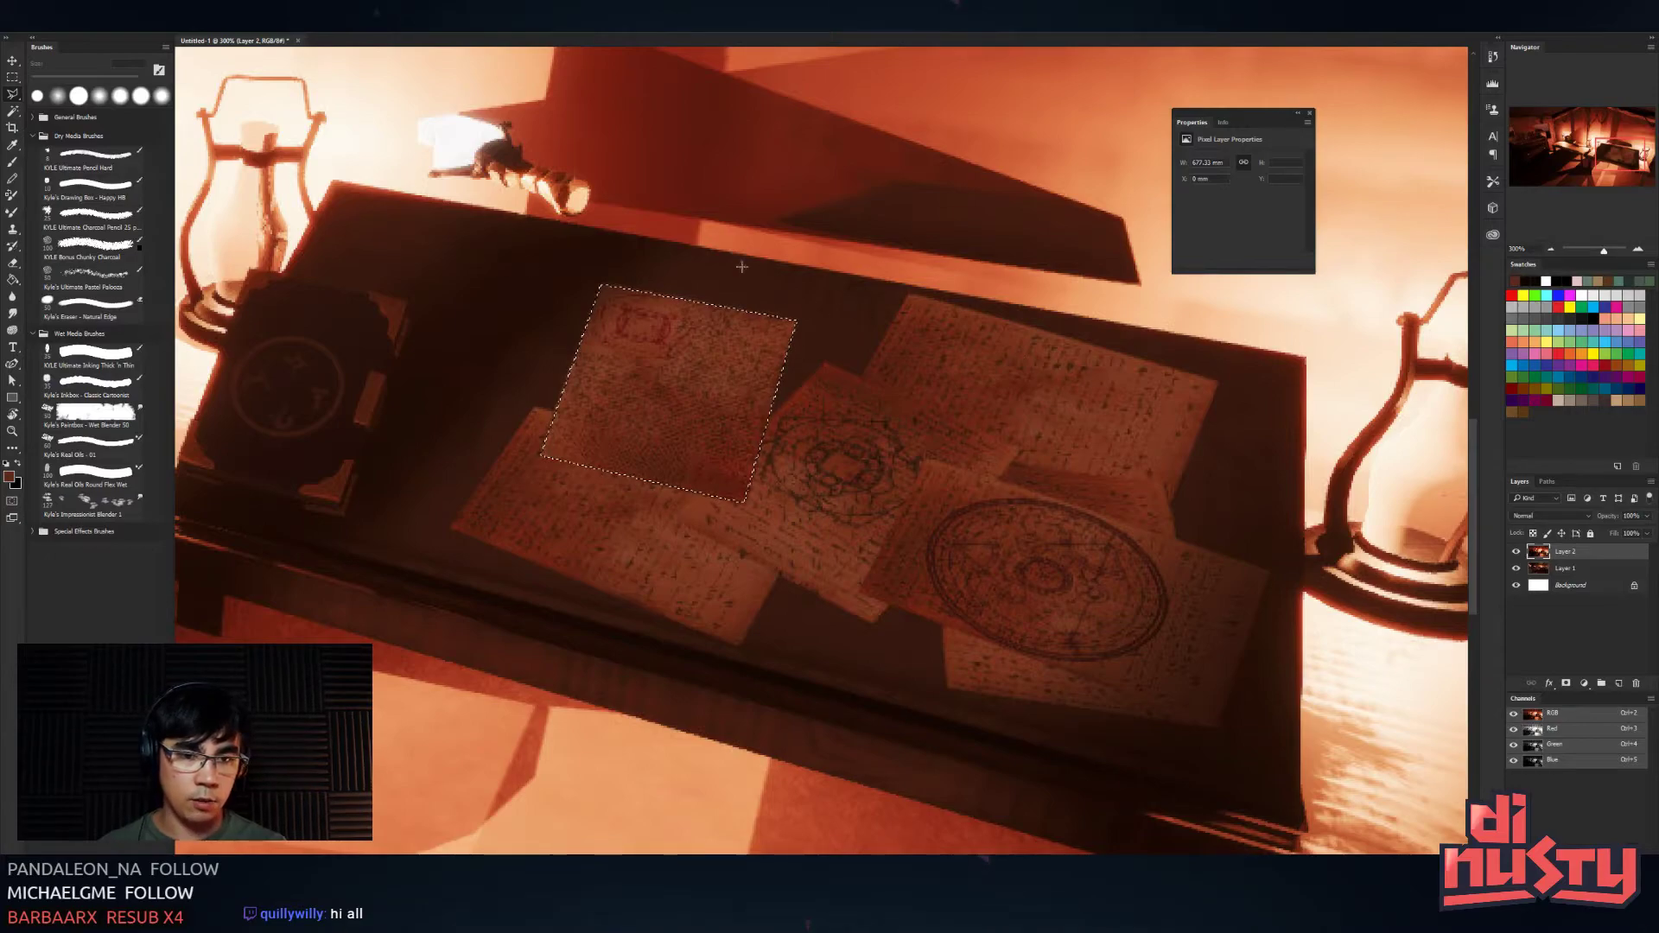
{"action": "scroll", "coordinate": [819, 346], "scroll_direction": "up", "scroll_amount": 2}
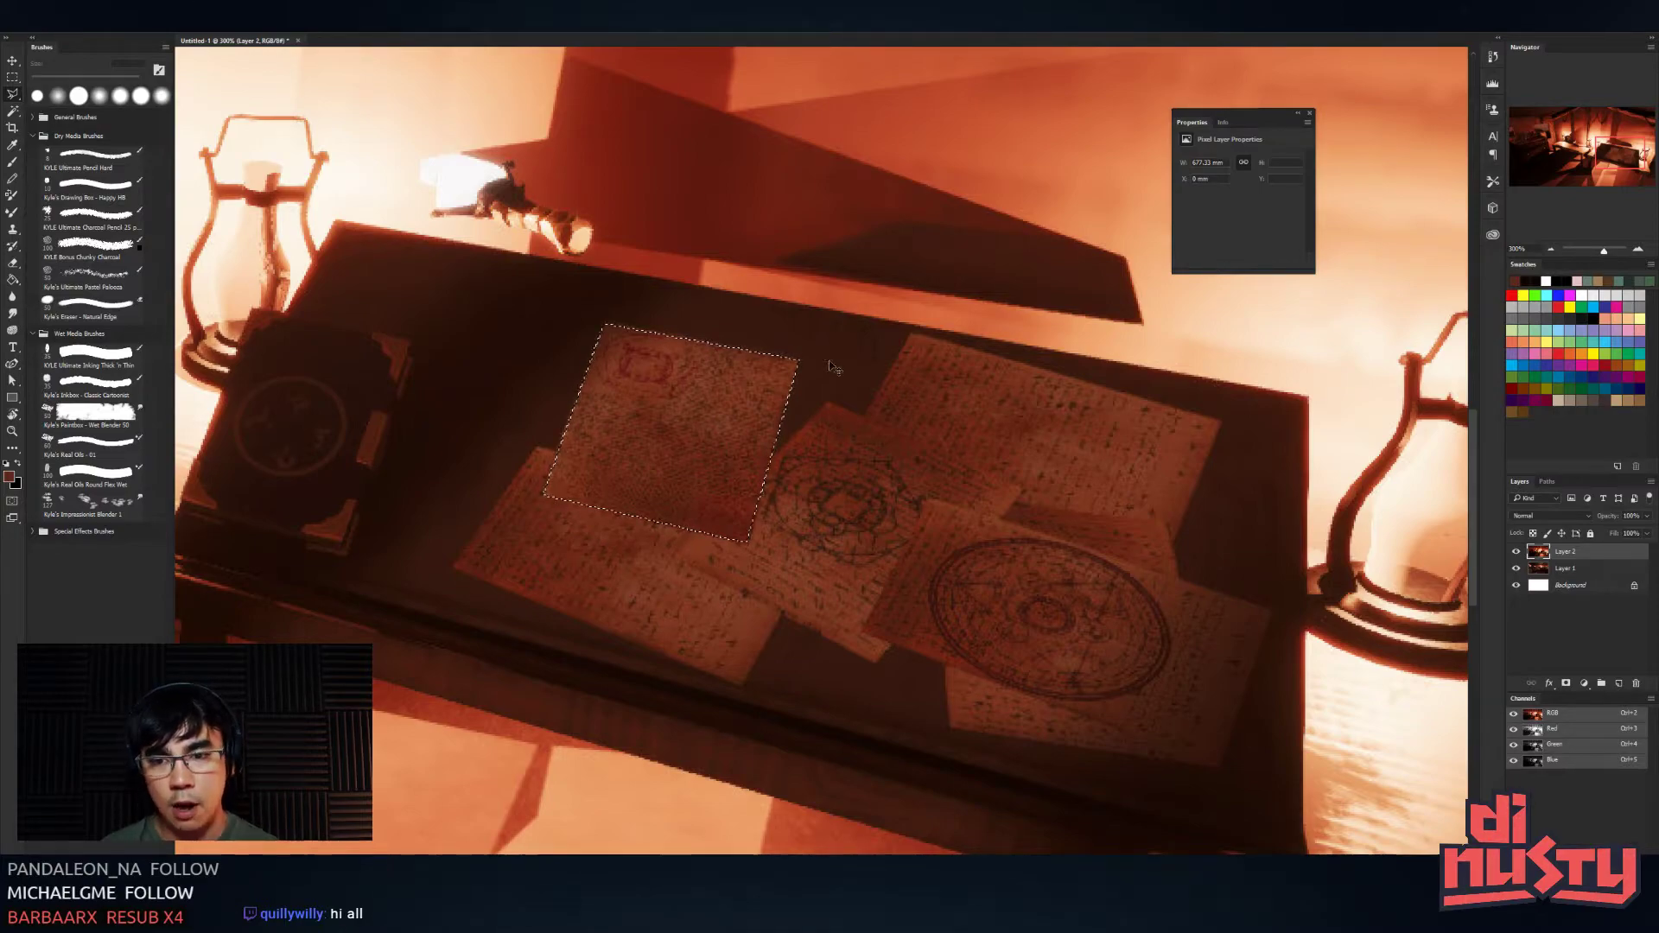
{"action": "left_click_drag", "start_coordinate": [873, 374], "coordinate": [922, 452]}
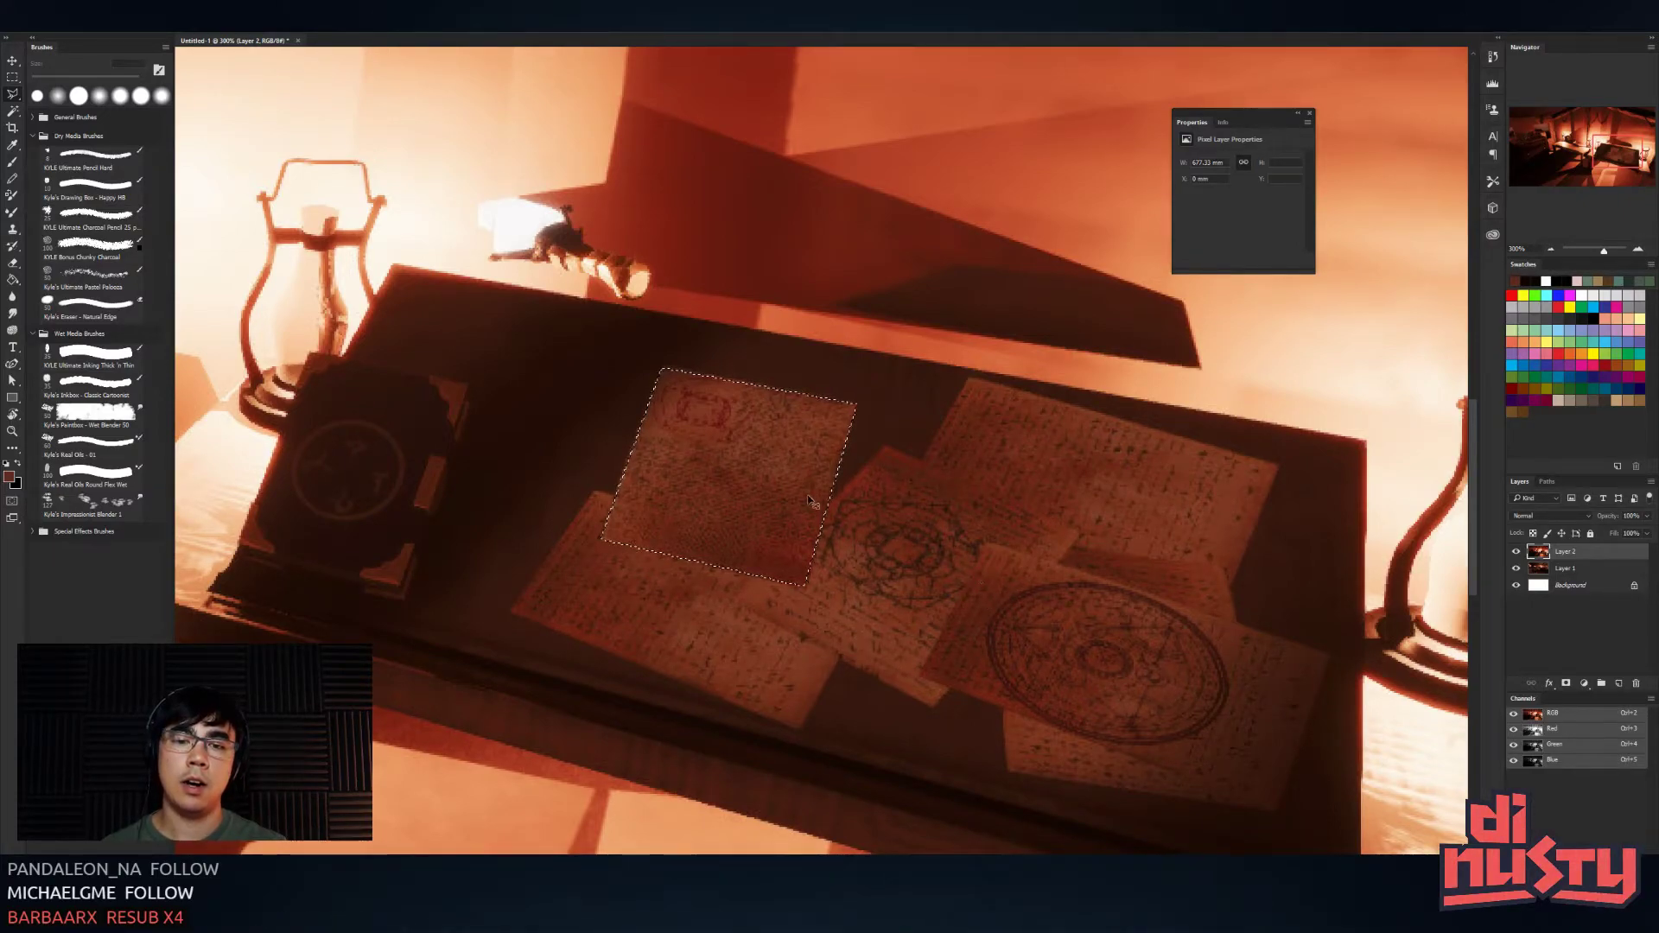
{"action": "key", "text": "ctrl+j"}
{"action": "left_click_drag", "start_coordinate": [811, 502], "coordinate": [858, 481]}
{"action": "key", "text": "ctrl+t"}
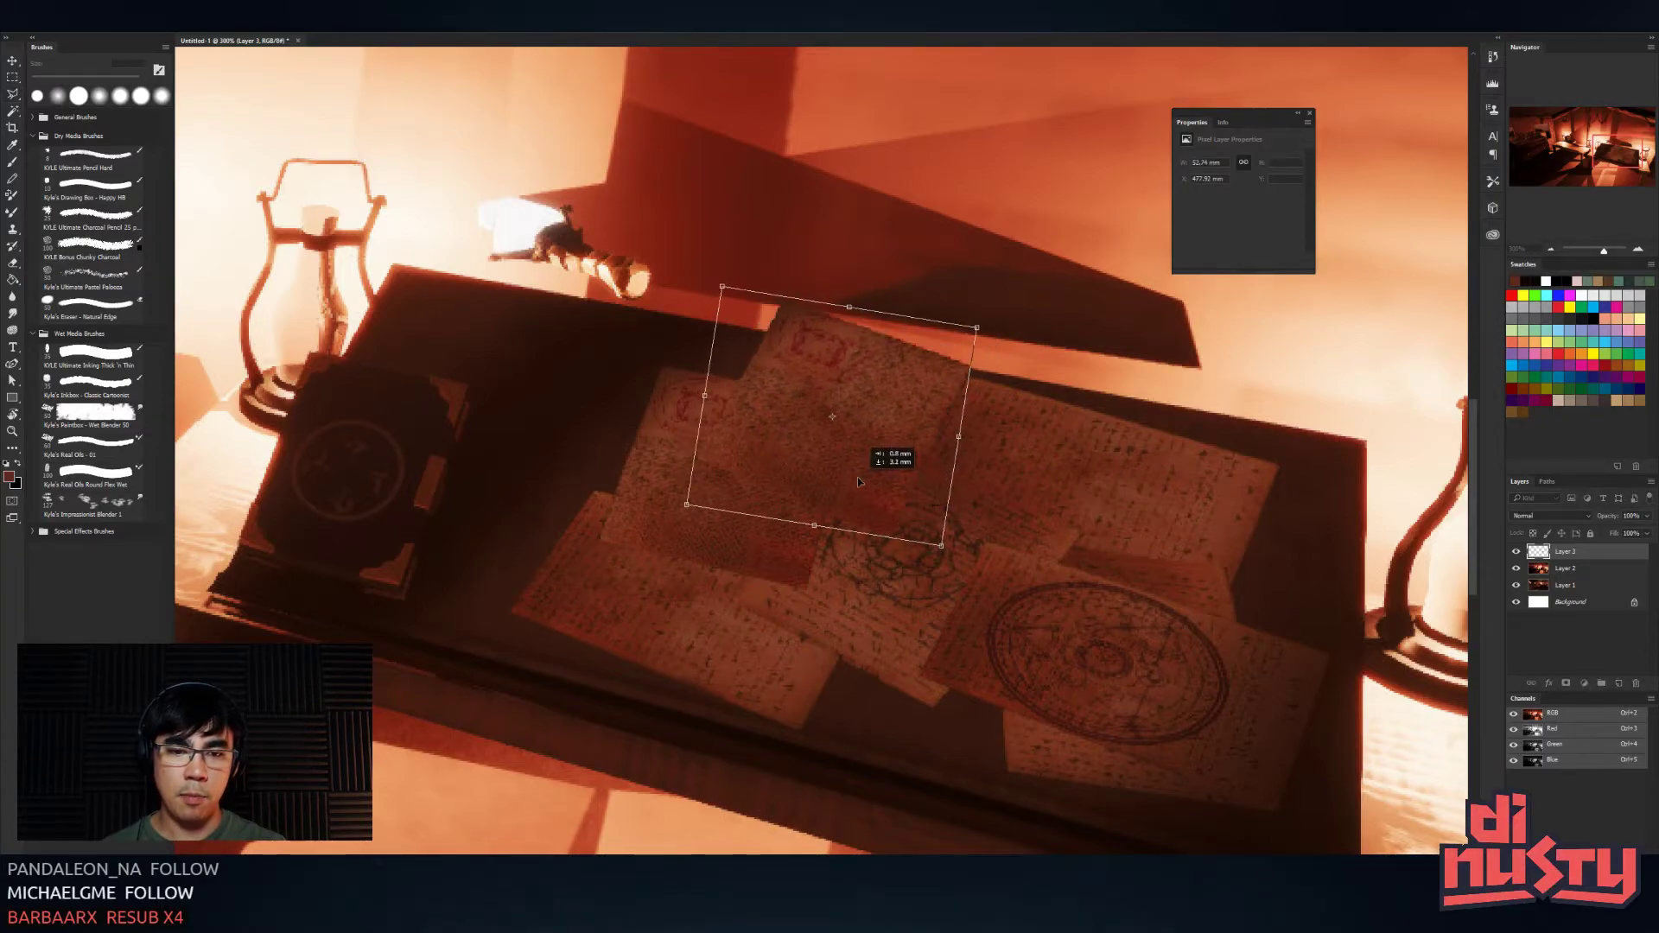
{"action": "key", "text": "Return"}
- Make a second copy of the stamped letter, rotate it counter-clockwise and place it over the papers on the board's right side
{"action": "left_click_drag", "start_coordinate": [1106, 503], "coordinate": [1054, 454]}
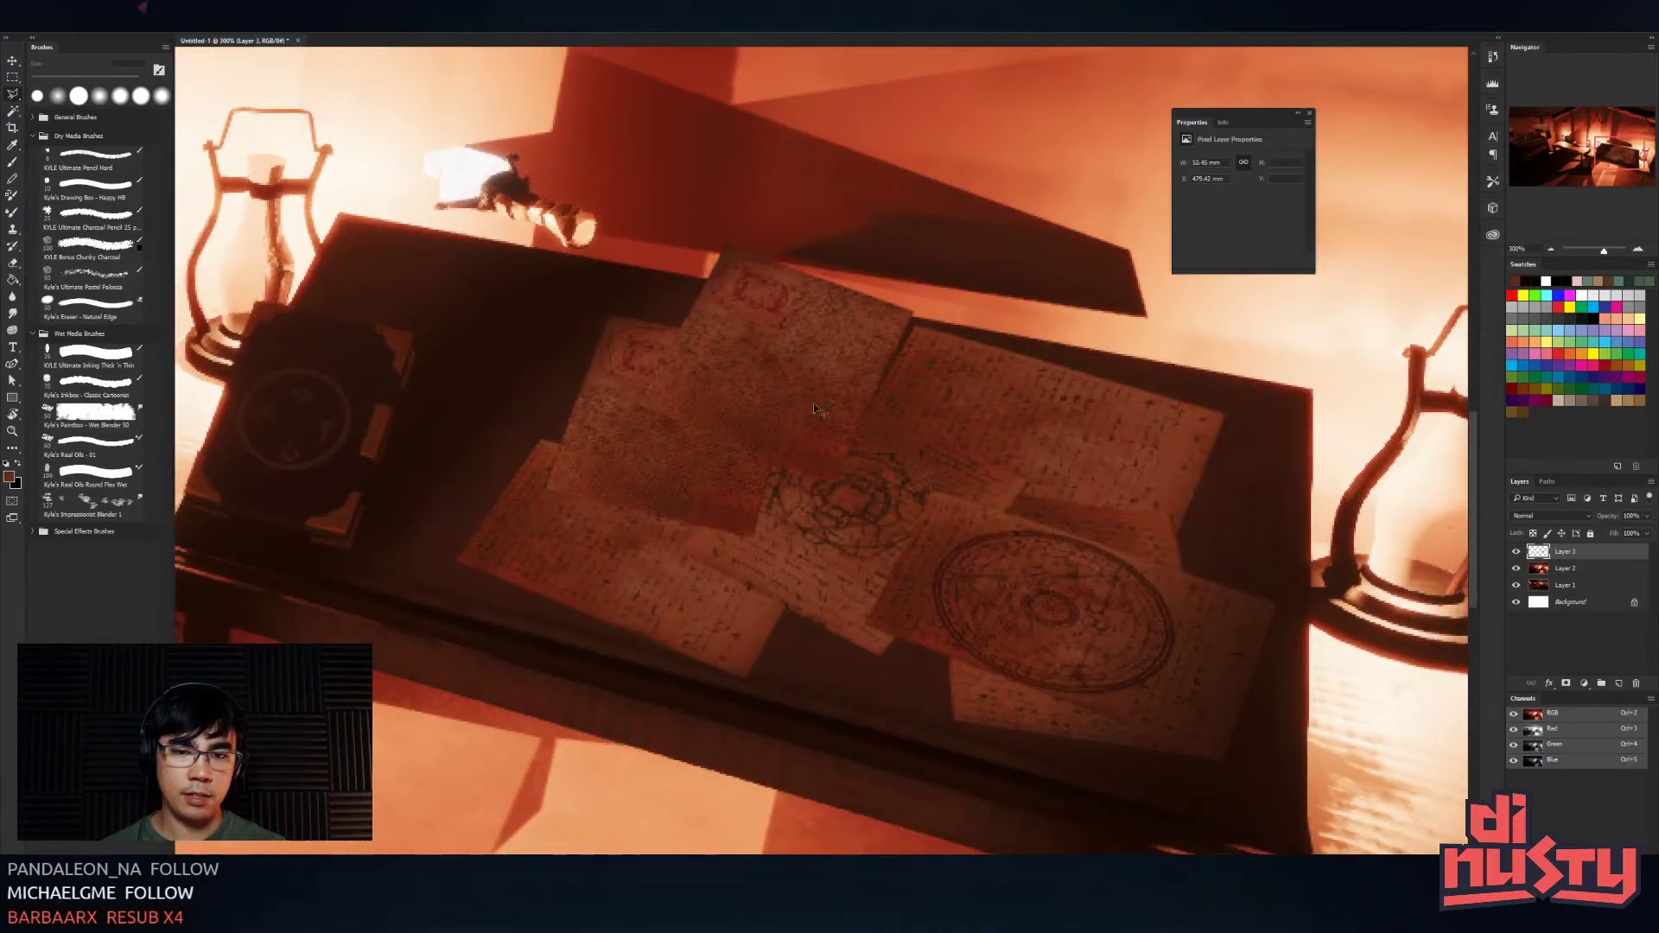
{"action": "left_click_drag", "start_coordinate": [826, 382], "coordinate": [1124, 436]}
{"action": "key", "text": "ctrl+j"}
{"action": "key", "text": "ctrl+t"}
{"action": "left_click_drag", "start_coordinate": [1306, 550], "coordinate": [1349, 448]}
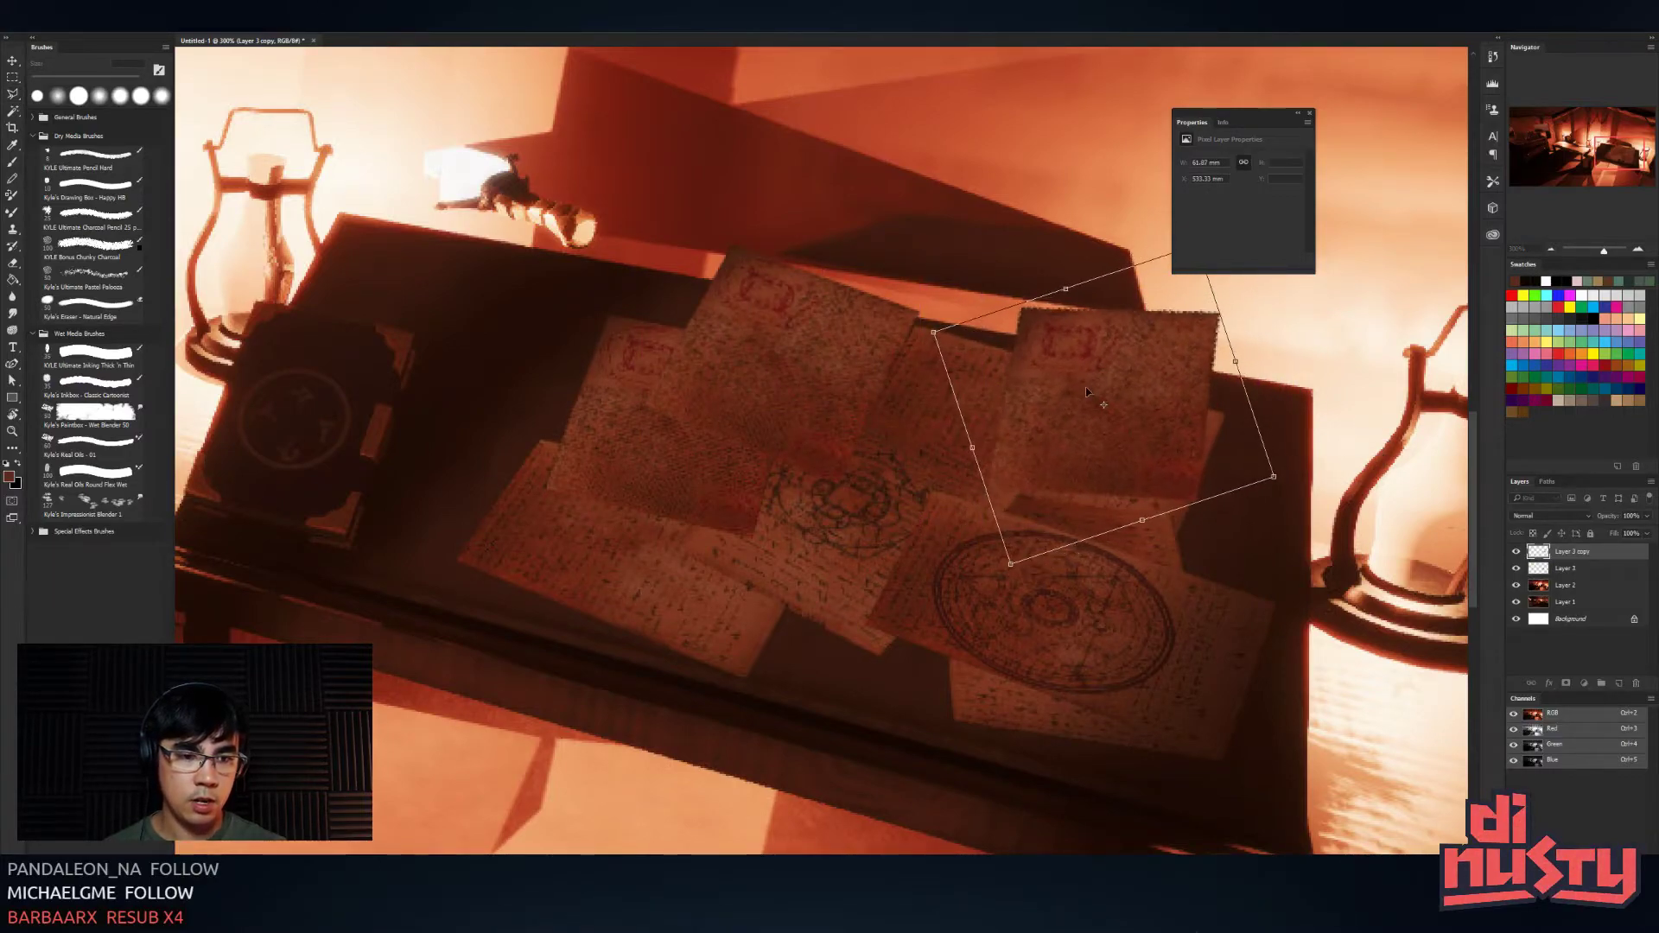
{"action": "left_click_drag", "start_coordinate": [1115, 415], "coordinate": [1146, 463]}
{"action": "left_click_drag", "start_coordinate": [1165, 293], "coordinate": [1239, 321]}
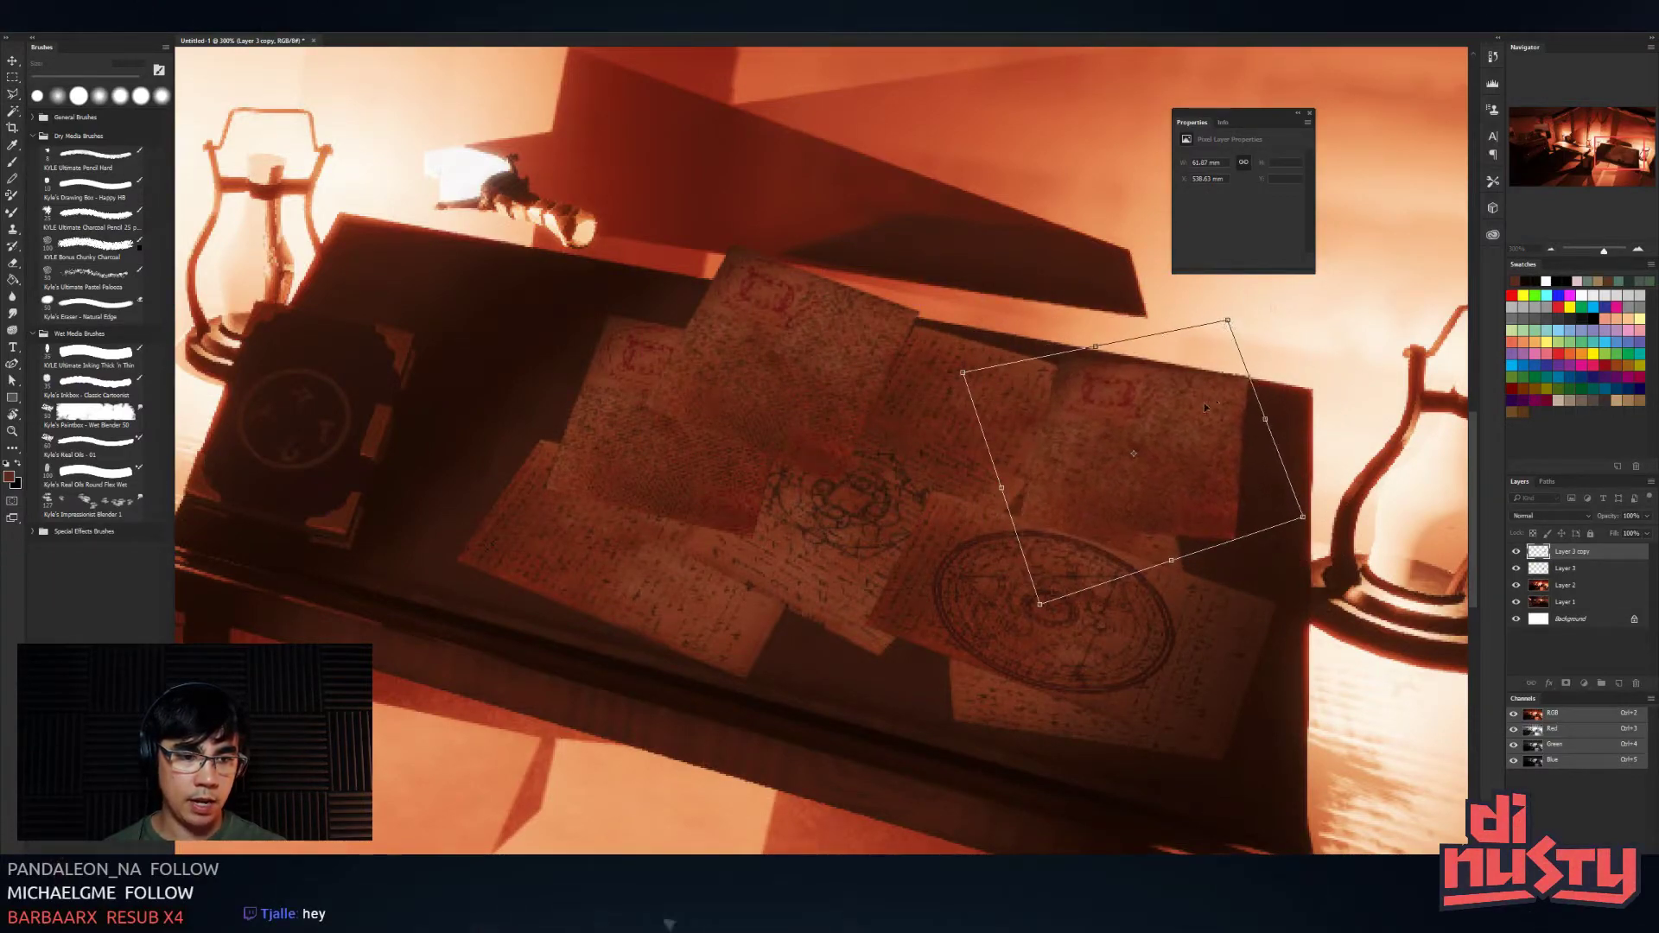
{"action": "left_click_drag", "start_coordinate": [1204, 402], "coordinate": [1166, 390]}
{"action": "key", "text": "Return"}
- Warp the second letter copy so its top edge curves, and reposition it overhanging the board's lower right corner
{"action": "right_click", "coordinate": [1159, 380]}
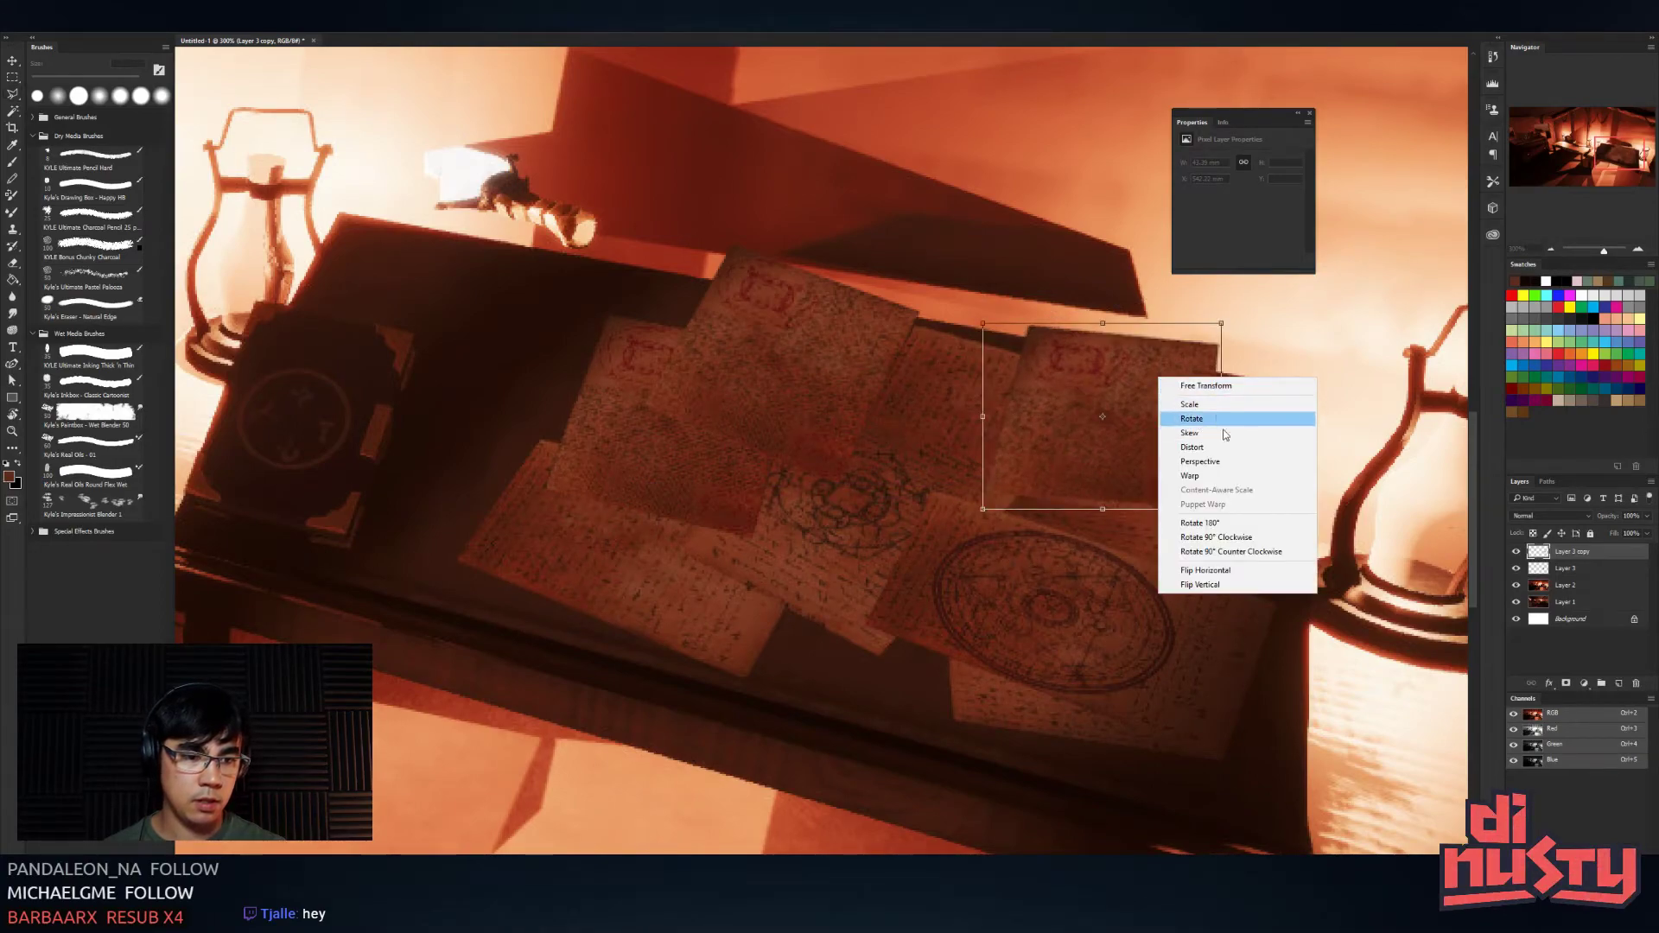
{"action": "left_click", "coordinate": [1224, 481]}
{"action": "left_click_drag", "start_coordinate": [1220, 330], "coordinate": [1205, 293]}
{"action": "left_click_drag", "start_coordinate": [983, 326], "coordinate": [998, 326]}
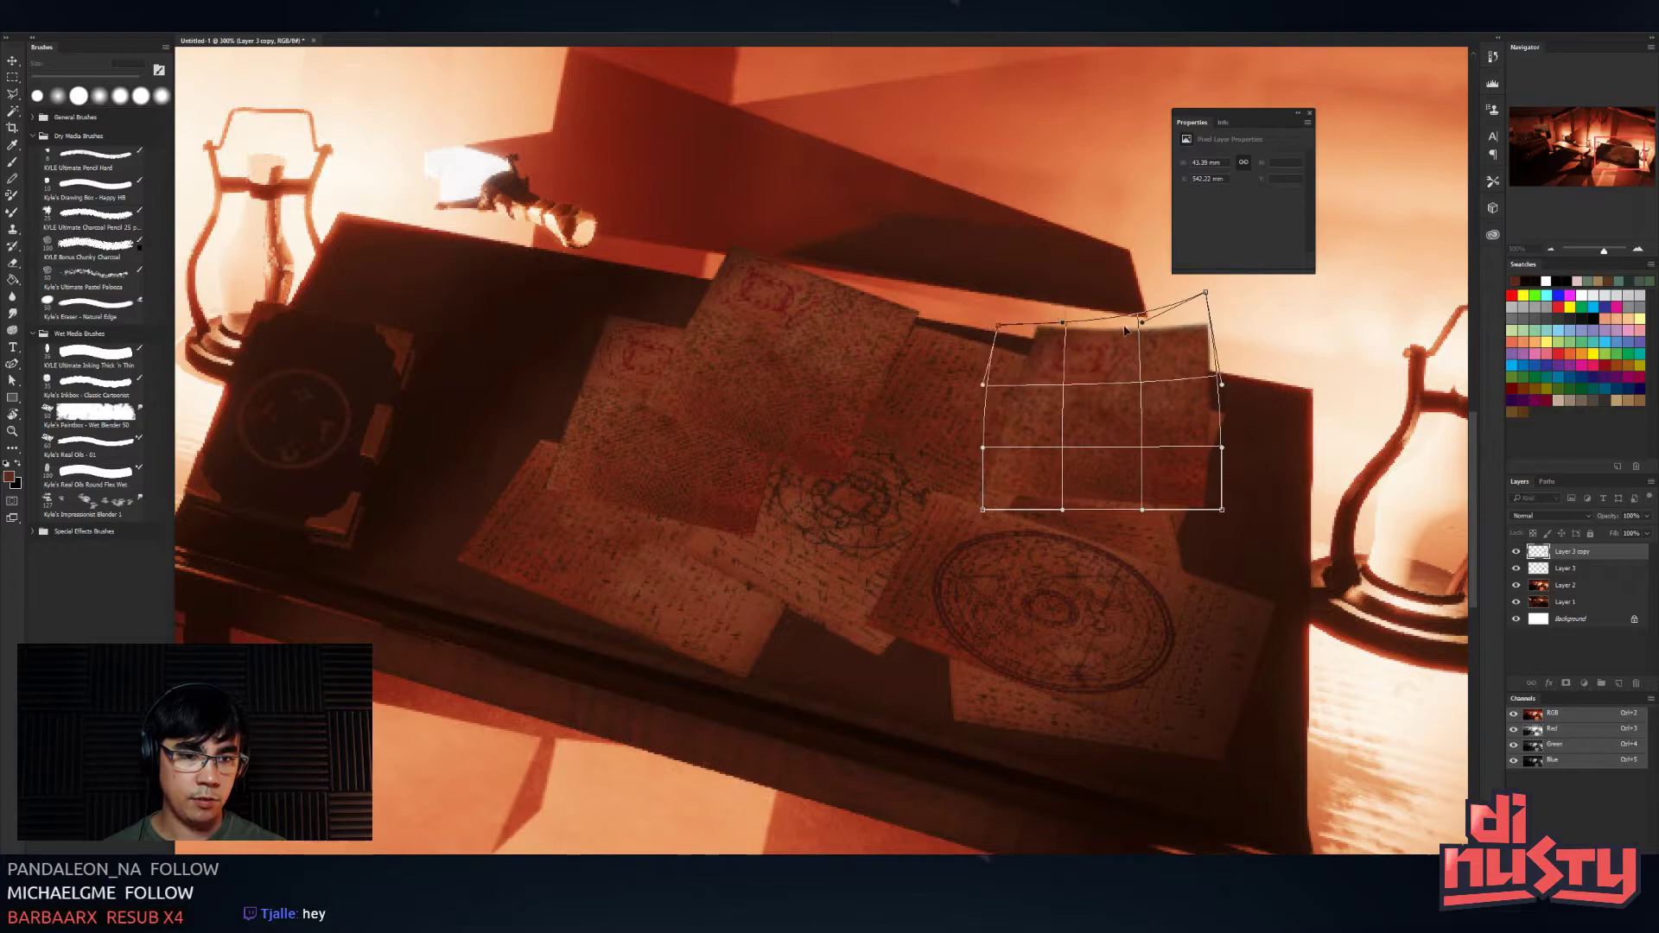
{"action": "left_click_drag", "start_coordinate": [1142, 322], "coordinate": [1184, 361]}
{"action": "key", "text": "Return"}
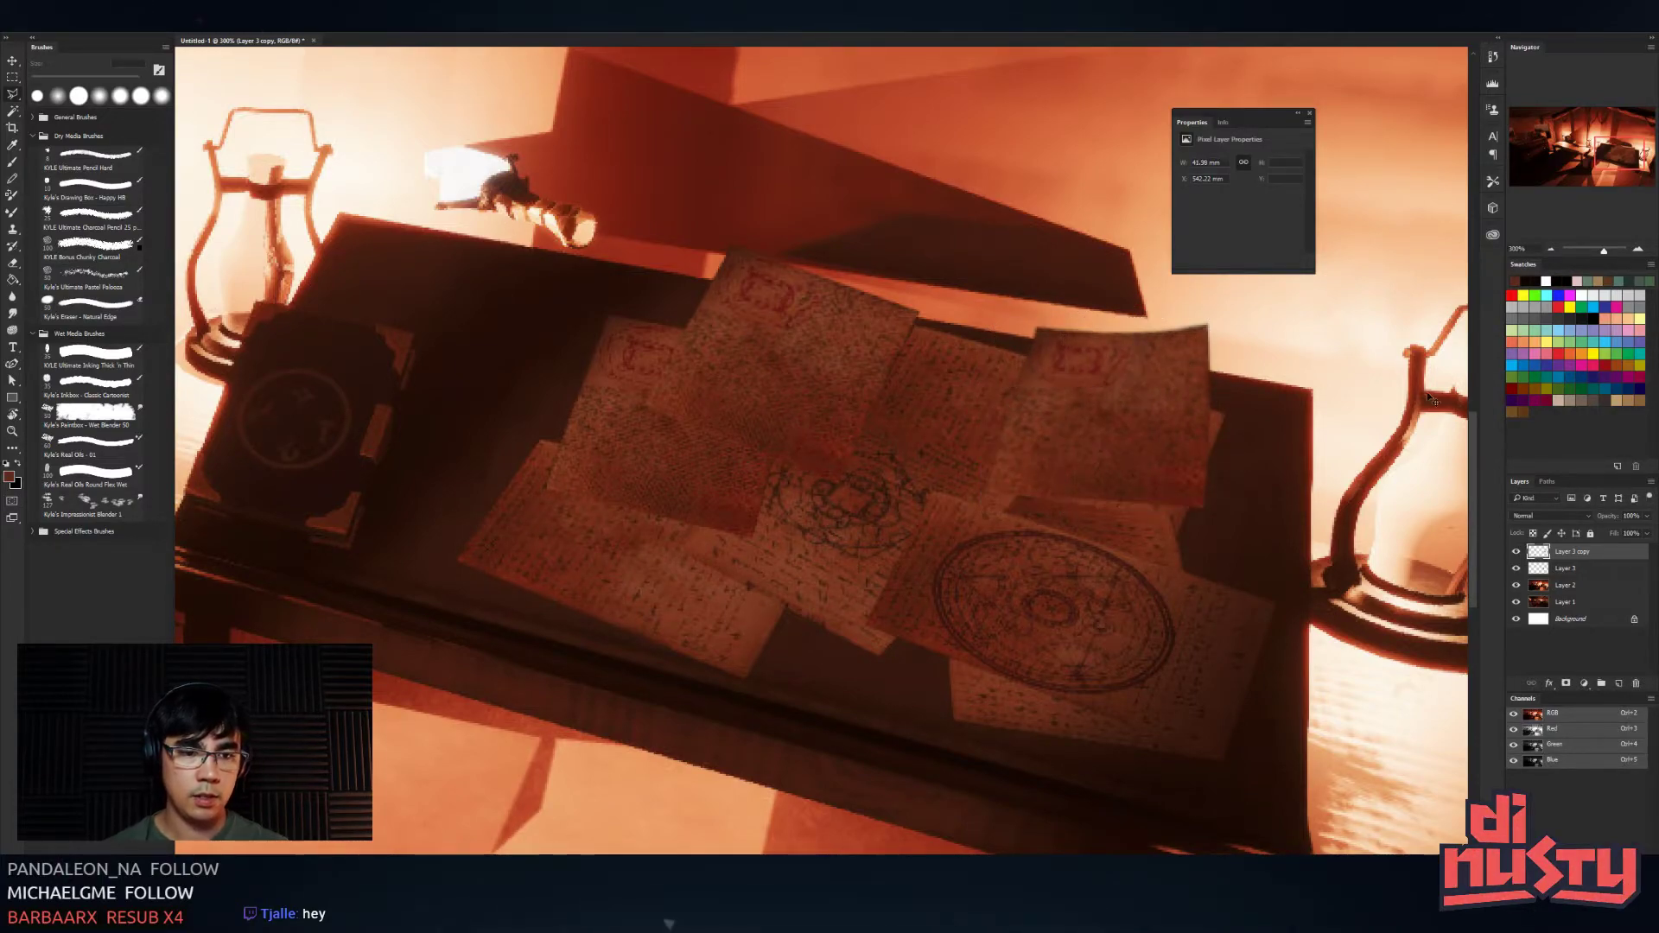
{"action": "key", "text": "ctrl+1"}
{"action": "left_click_drag", "start_coordinate": [1297, 557], "coordinate": [1272, 601]}
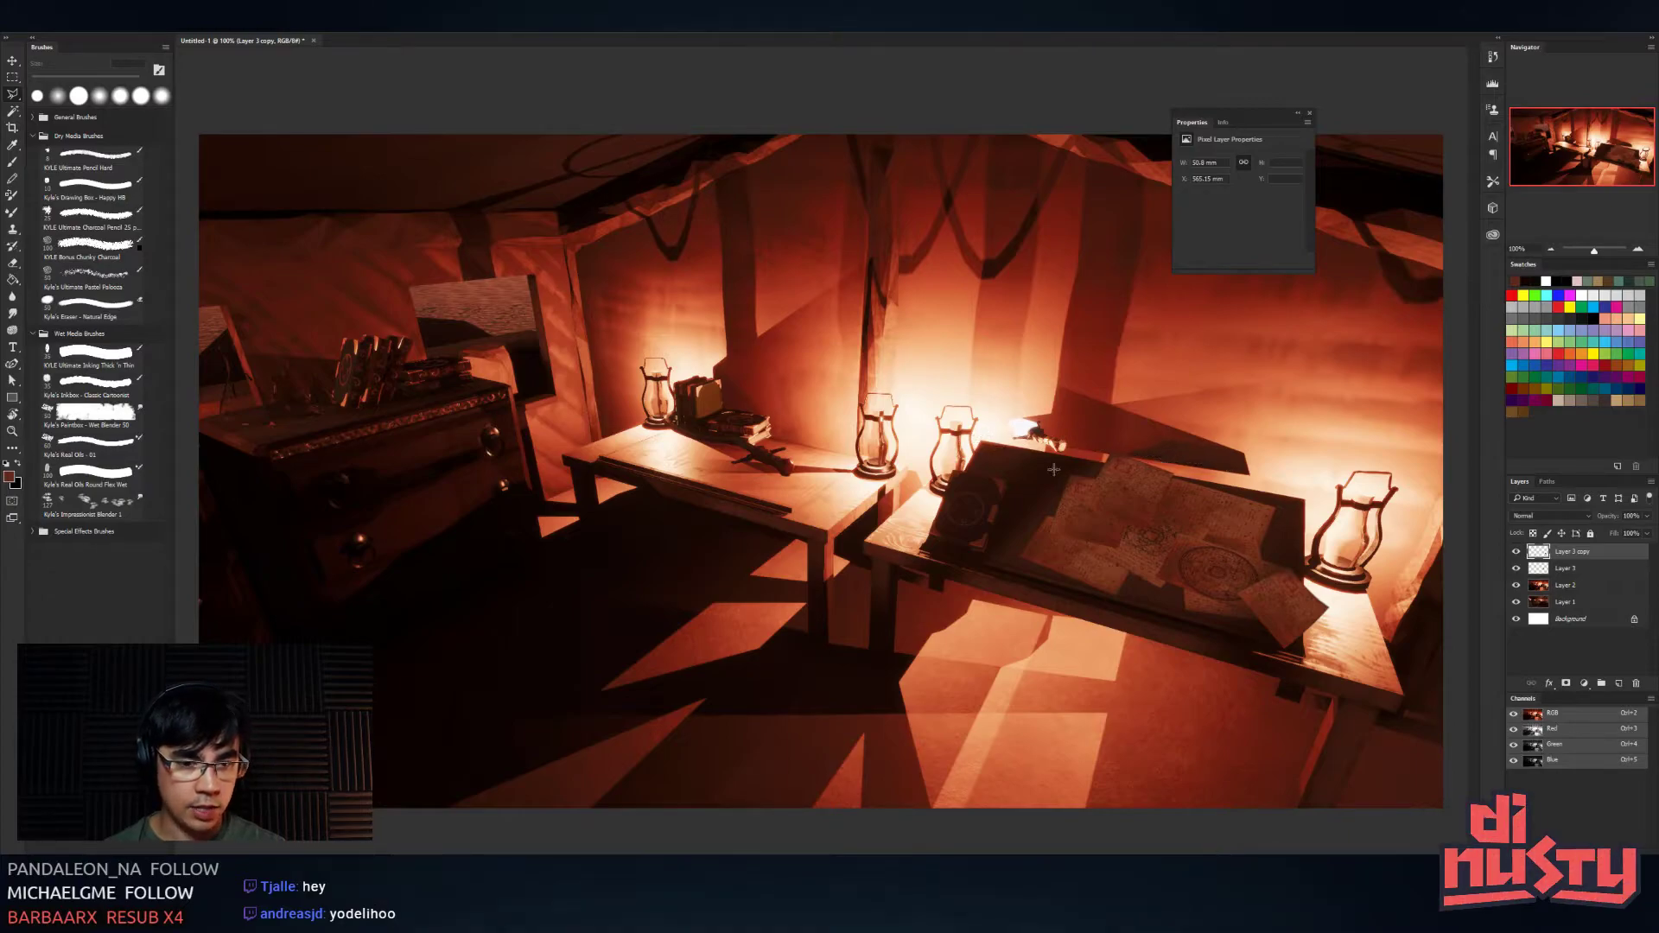
{"action": "left_click", "coordinate": [983, 440]}
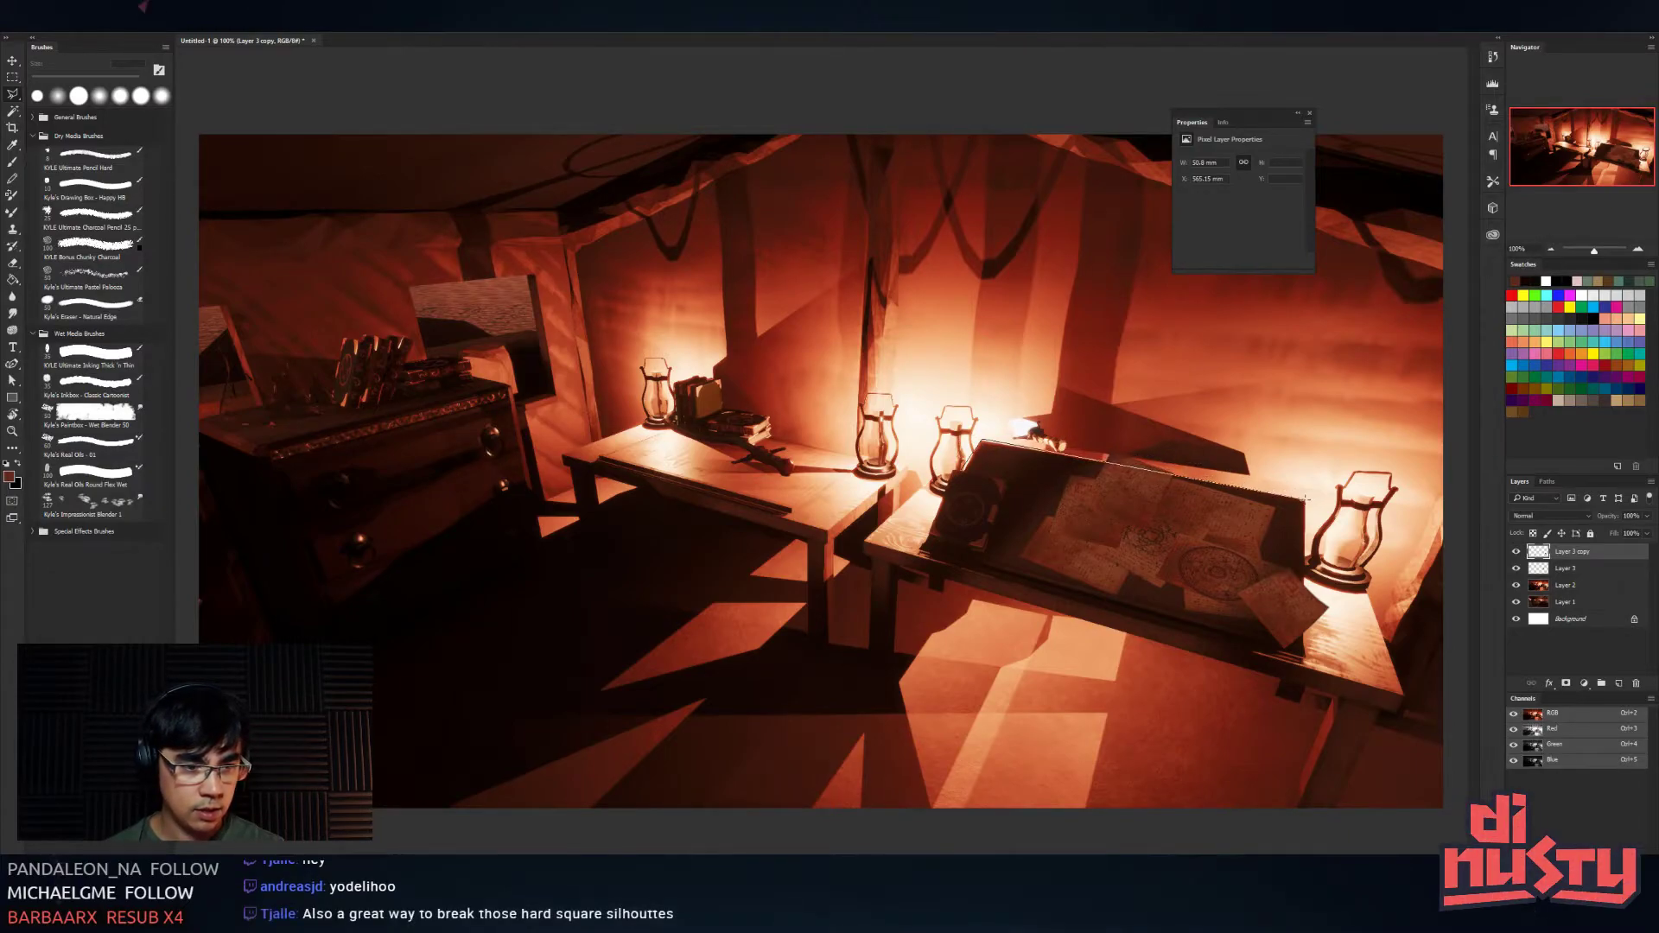
{"action": "left_click", "coordinate": [1305, 499]}
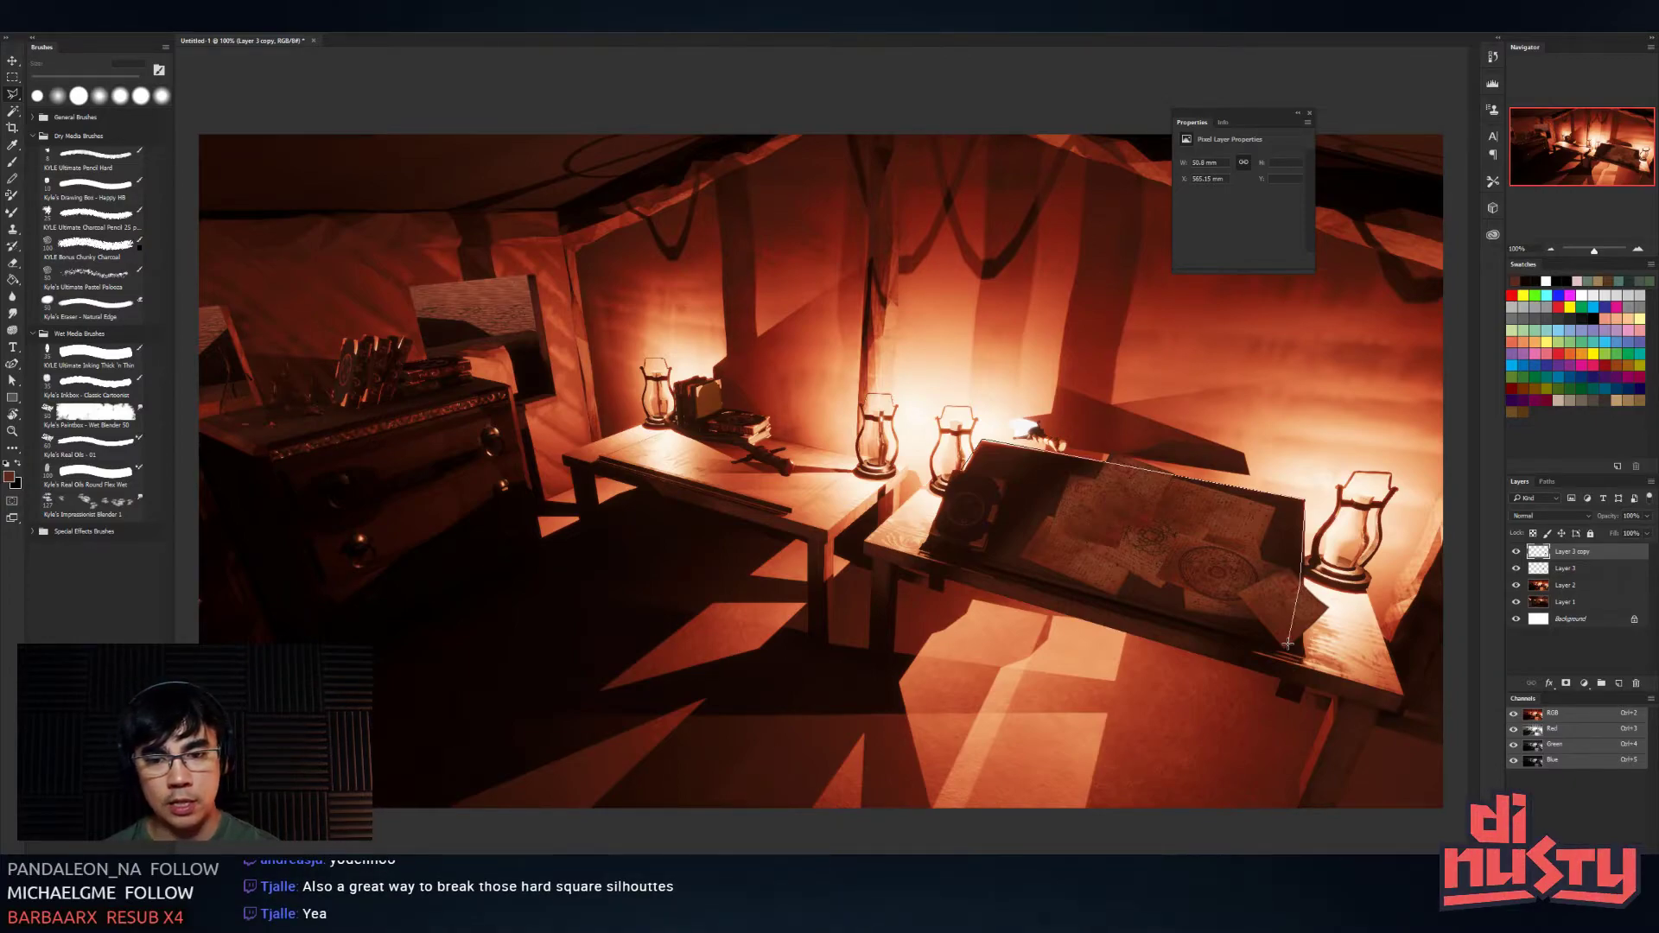
{"action": "key", "text": "Escape"}
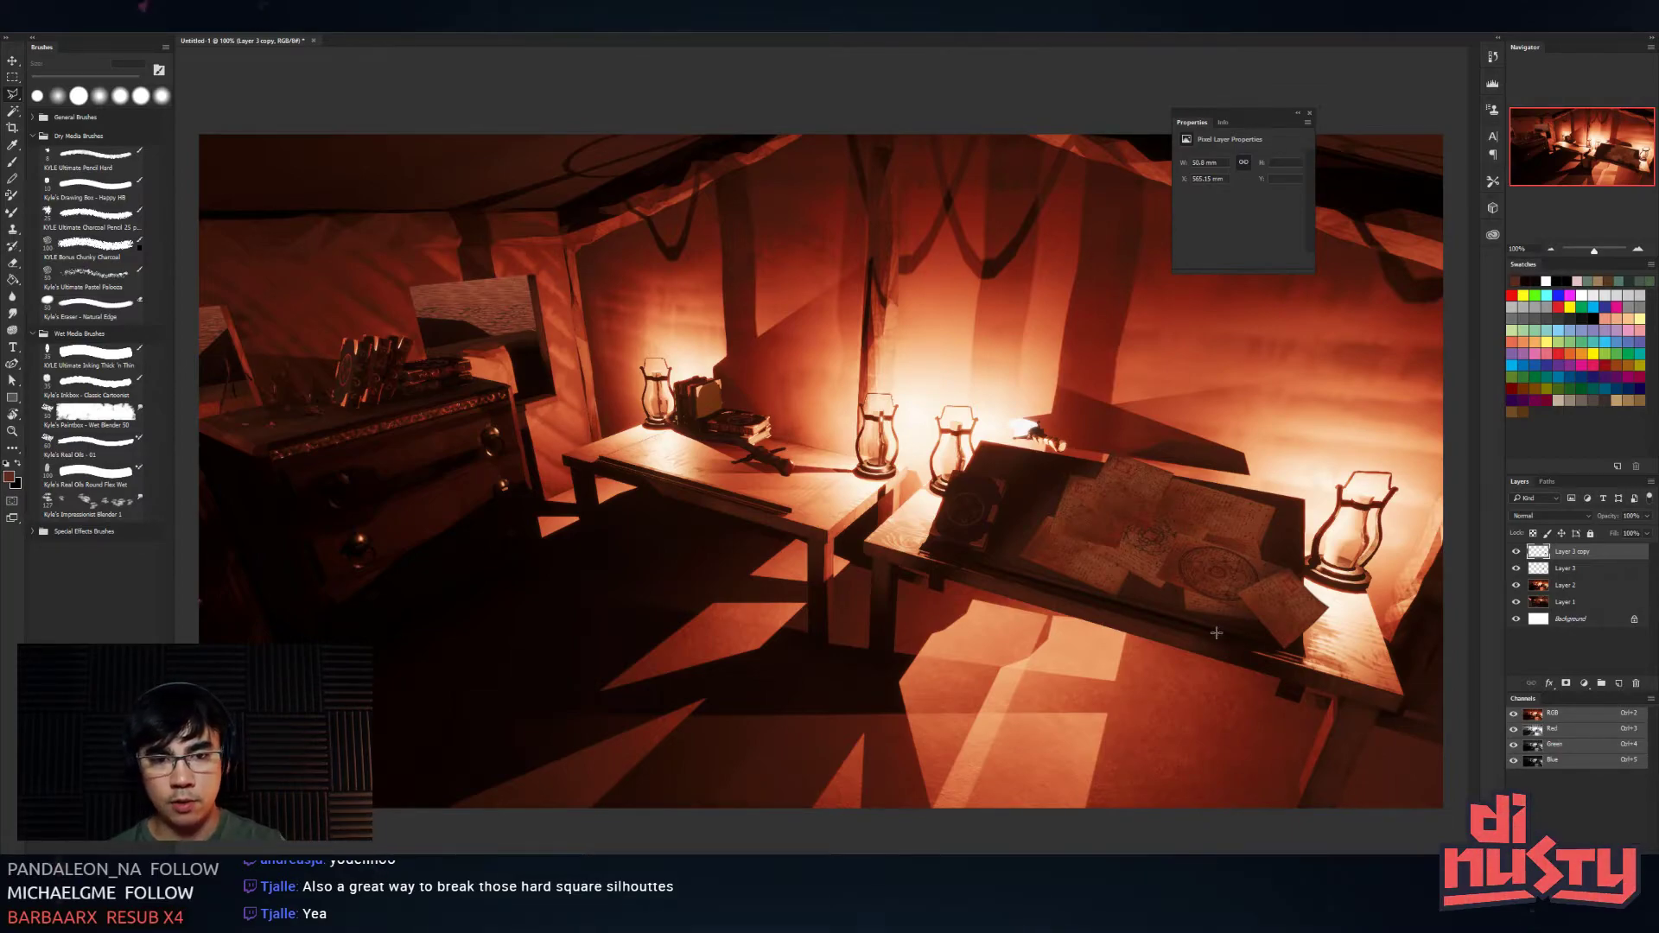
- Sample a light cream from the glow above the left lantern and brush a line along the tent's left roof seam
{"action": "key", "text": "b"}
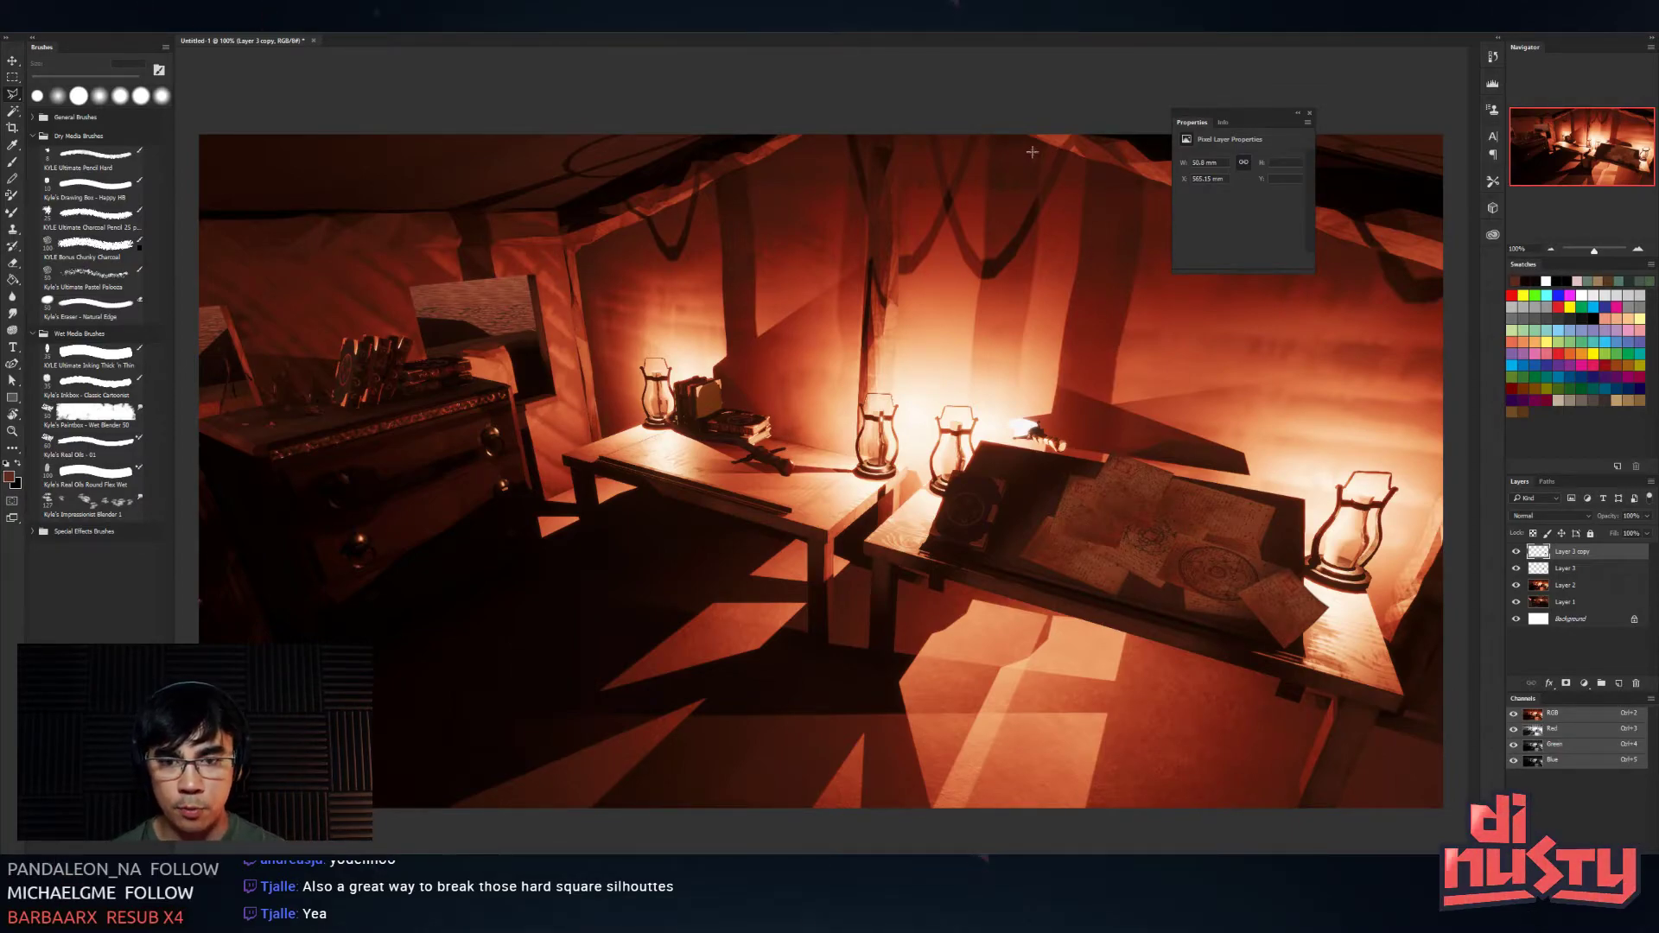
{"action": "left_click", "coordinate": [687, 338], "text": "alt"}
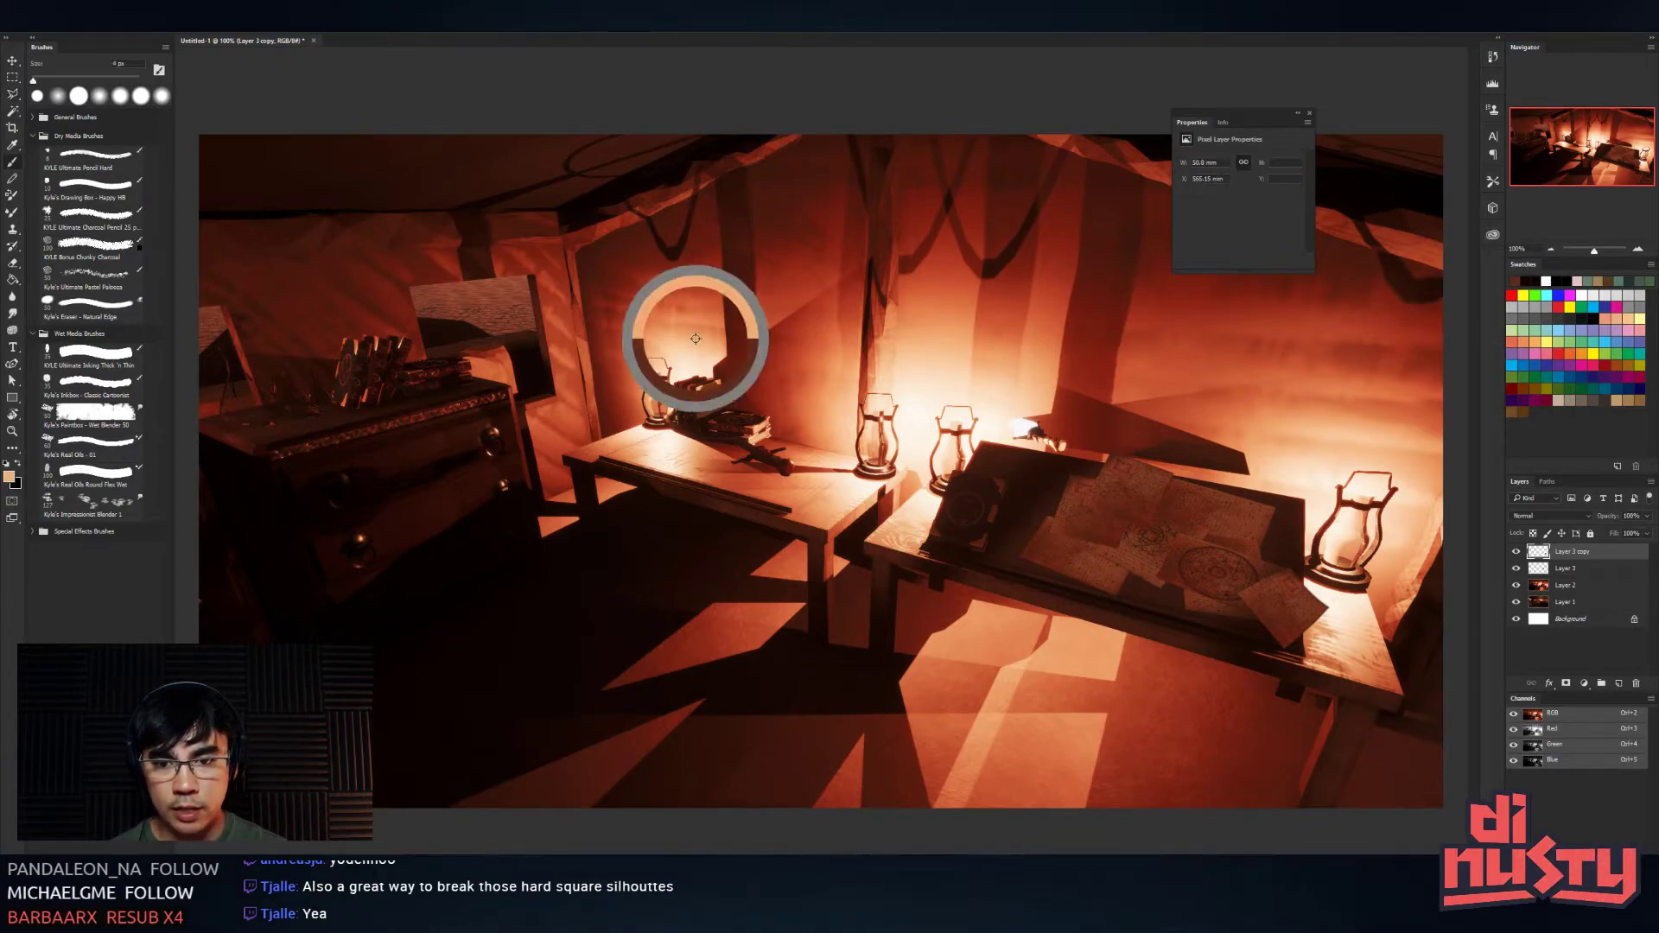
{"action": "mouse_move", "coordinate": [806, 135]}
{"action": "left_mouse_down"}
{"action": "mouse_move", "coordinate": [583, 251]}
{"action": "mouse_move", "coordinate": [798, 134]}
{"action": "left_mouse_up"}
{"action": "key", "text": "ctrl+z"}
{"action": "key", "text": "ctrl+z"}
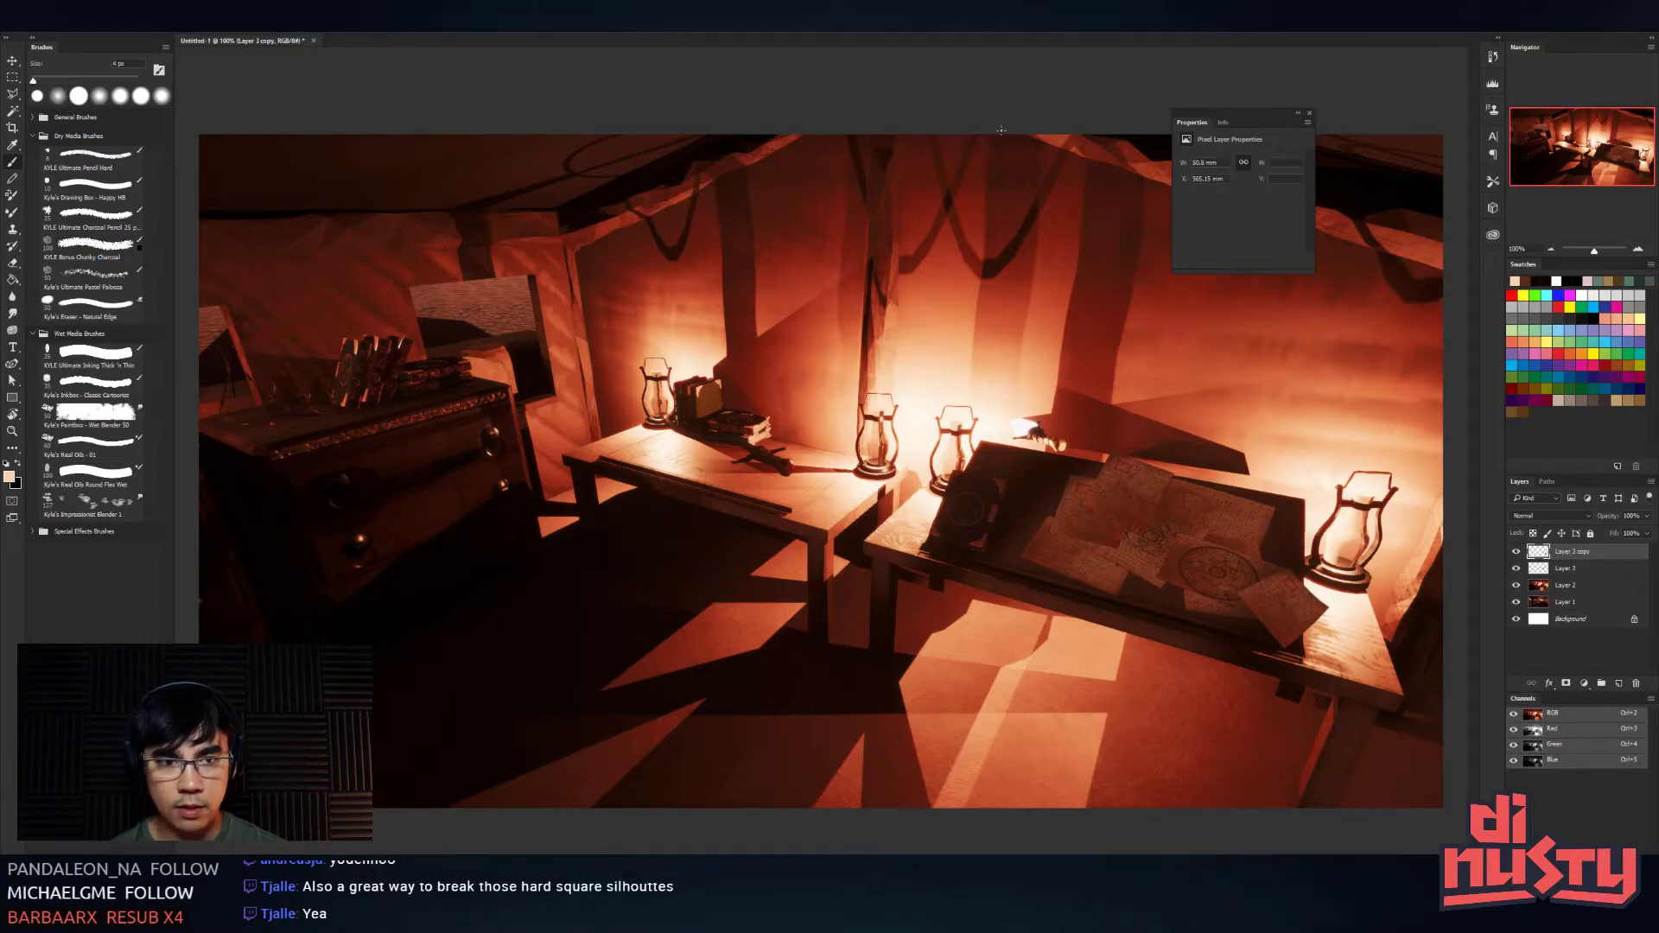
{"action": "left_click_drag", "start_coordinate": [1002, 131], "coordinate": [1119, 192]}
{"action": "key", "text": "ctrl+z"}
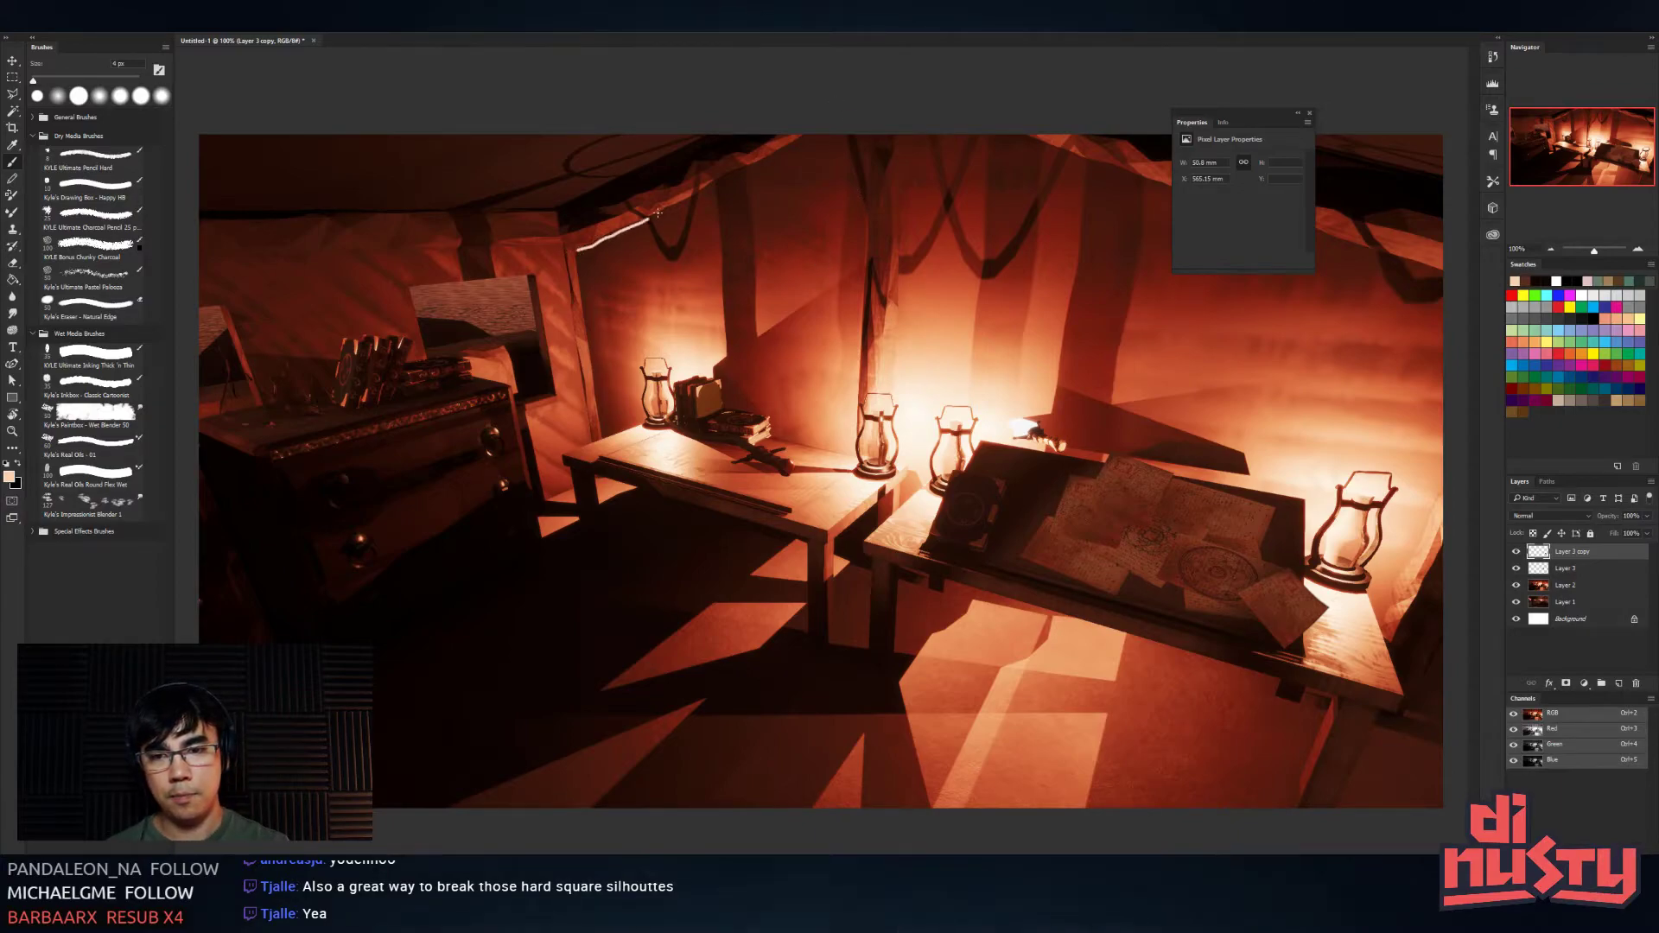
{"action": "left_click_drag", "start_coordinate": [656, 212], "coordinate": [808, 136]}
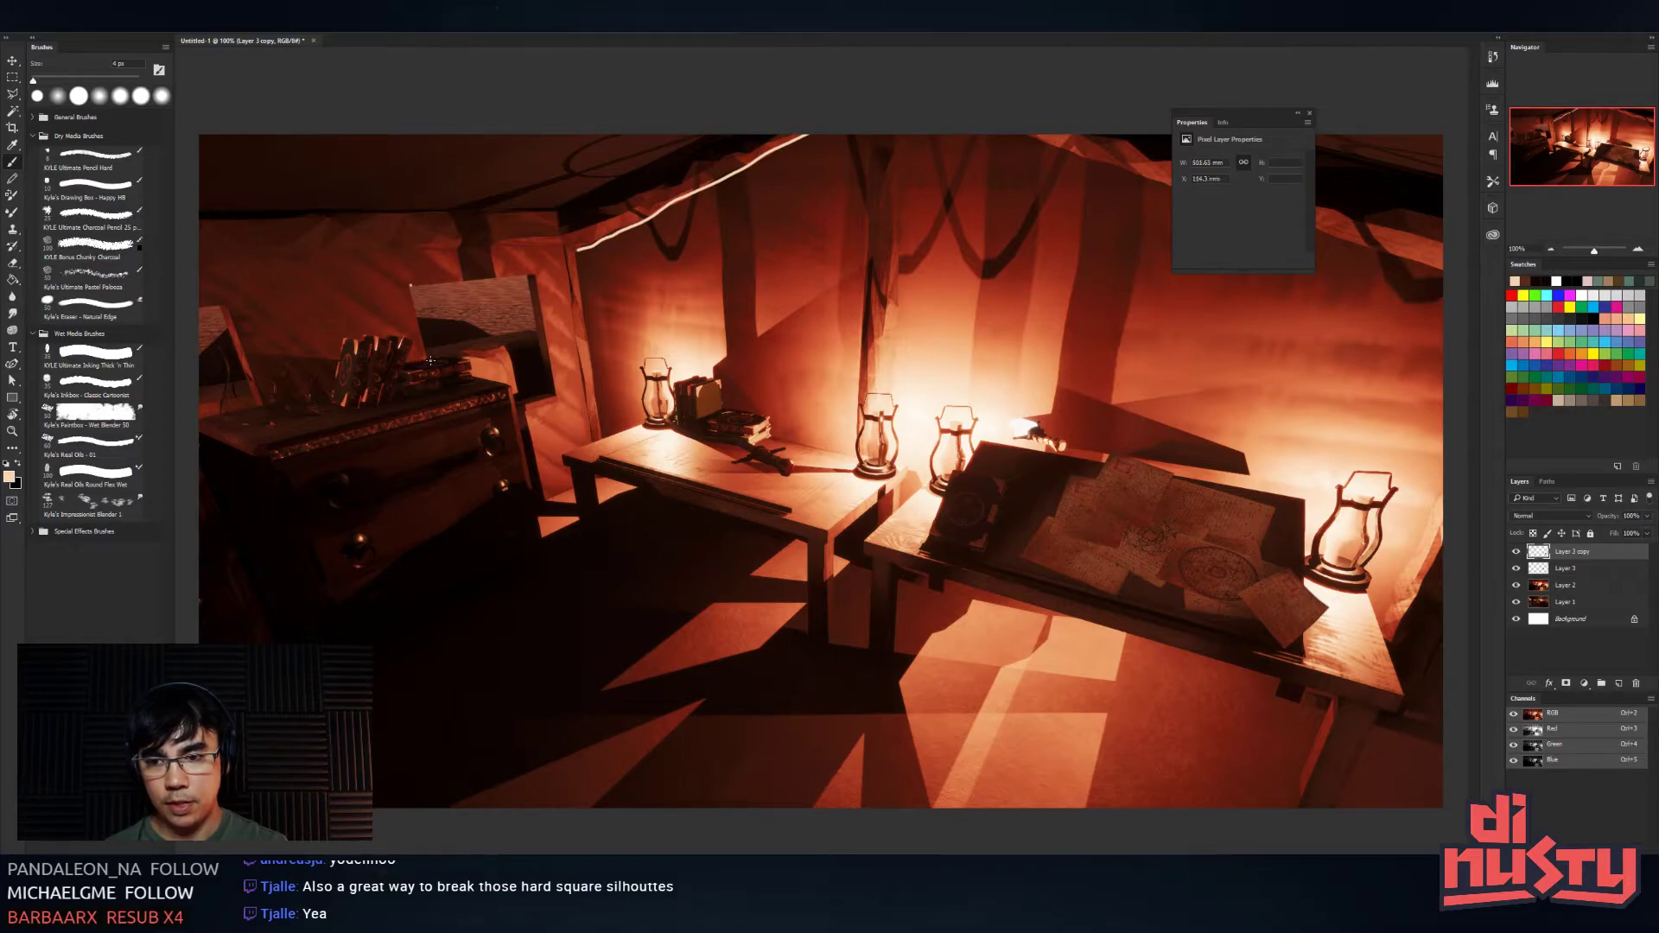
- Outline the edges of the window opening in cream and complete the outline of the fabric along the left roof seam
{"action": "mouse_move", "coordinate": [536, 274]}
{"action": "left_mouse_down"}
{"action": "mouse_move", "coordinate": [557, 393]}
{"action": "mouse_move", "coordinate": [520, 410]}
{"action": "left_mouse_up"}
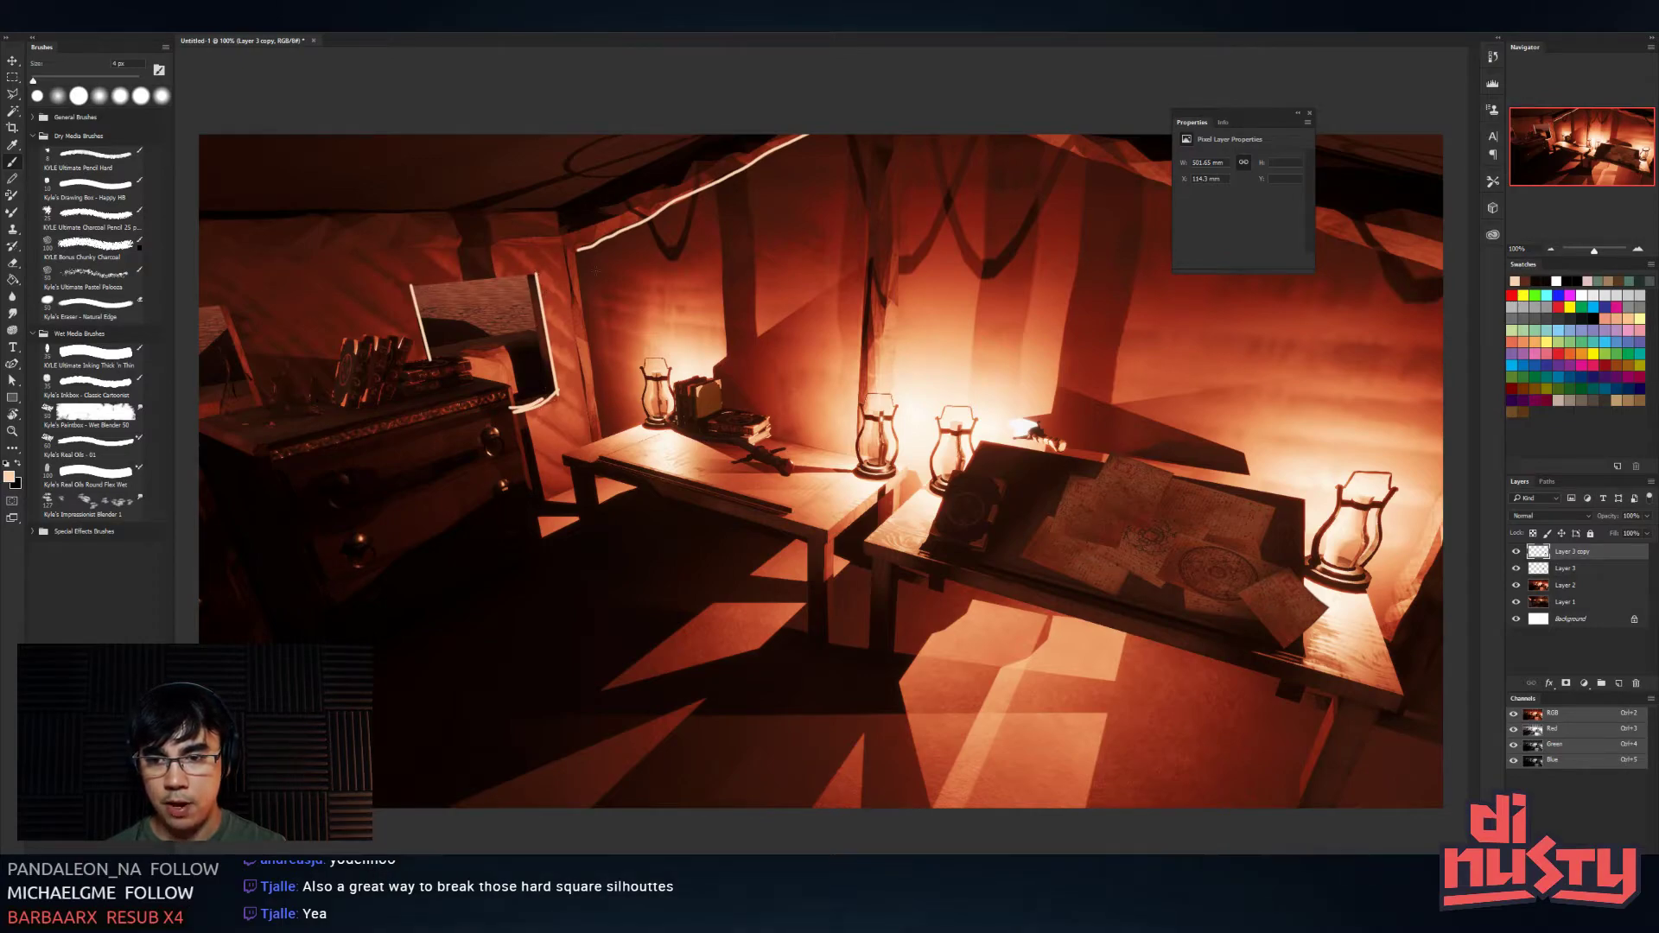
{"action": "left_click_drag", "start_coordinate": [560, 197], "coordinate": [581, 252]}
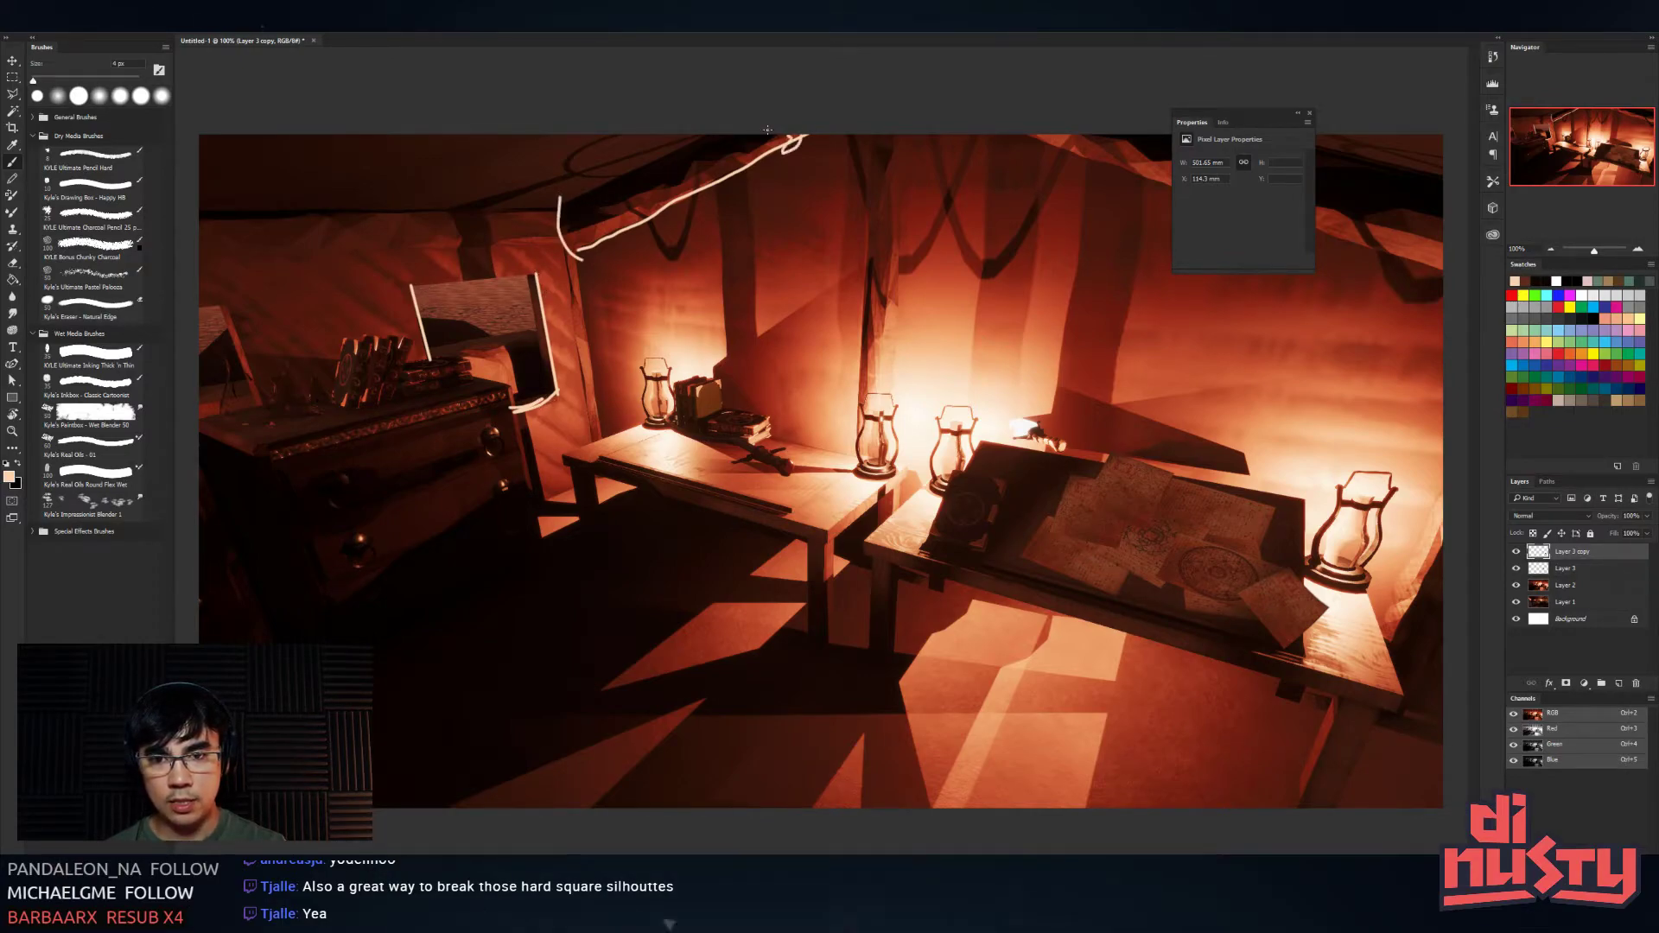
{"action": "left_click_drag", "start_coordinate": [557, 194], "coordinate": [717, 135]}
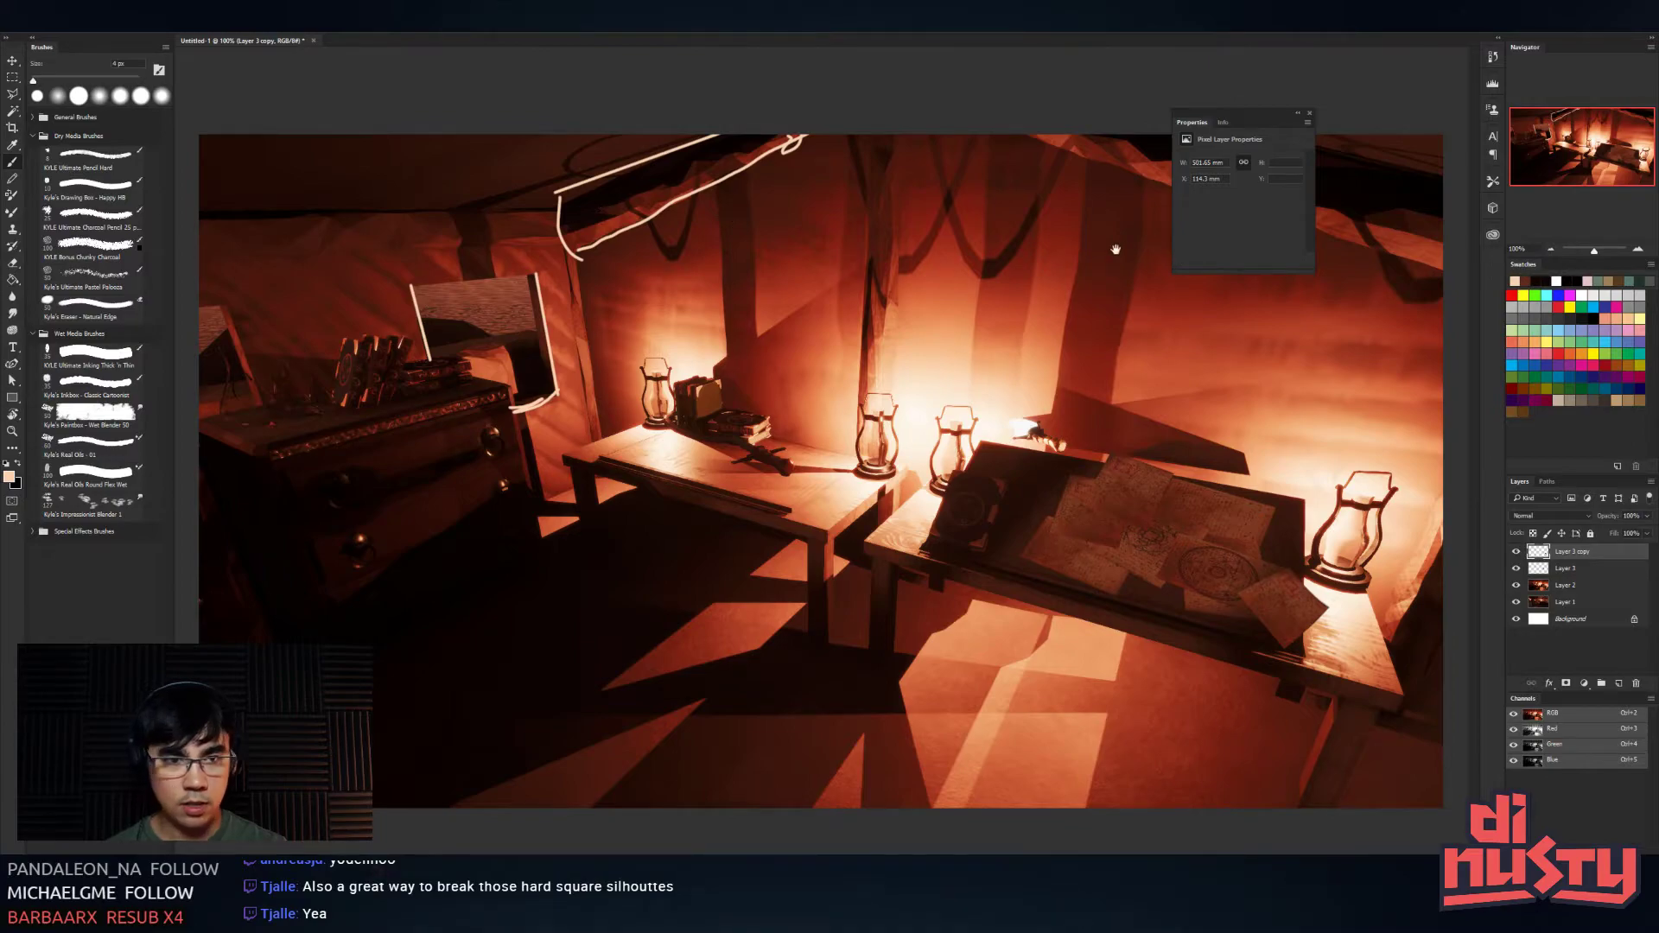
- Move the floating Properties panel clear of the tent image
{"action": "key", "text": "ctrl+minus"}
{"action": "left_click_drag", "start_coordinate": [1247, 112], "coordinate": [1440, 116]}
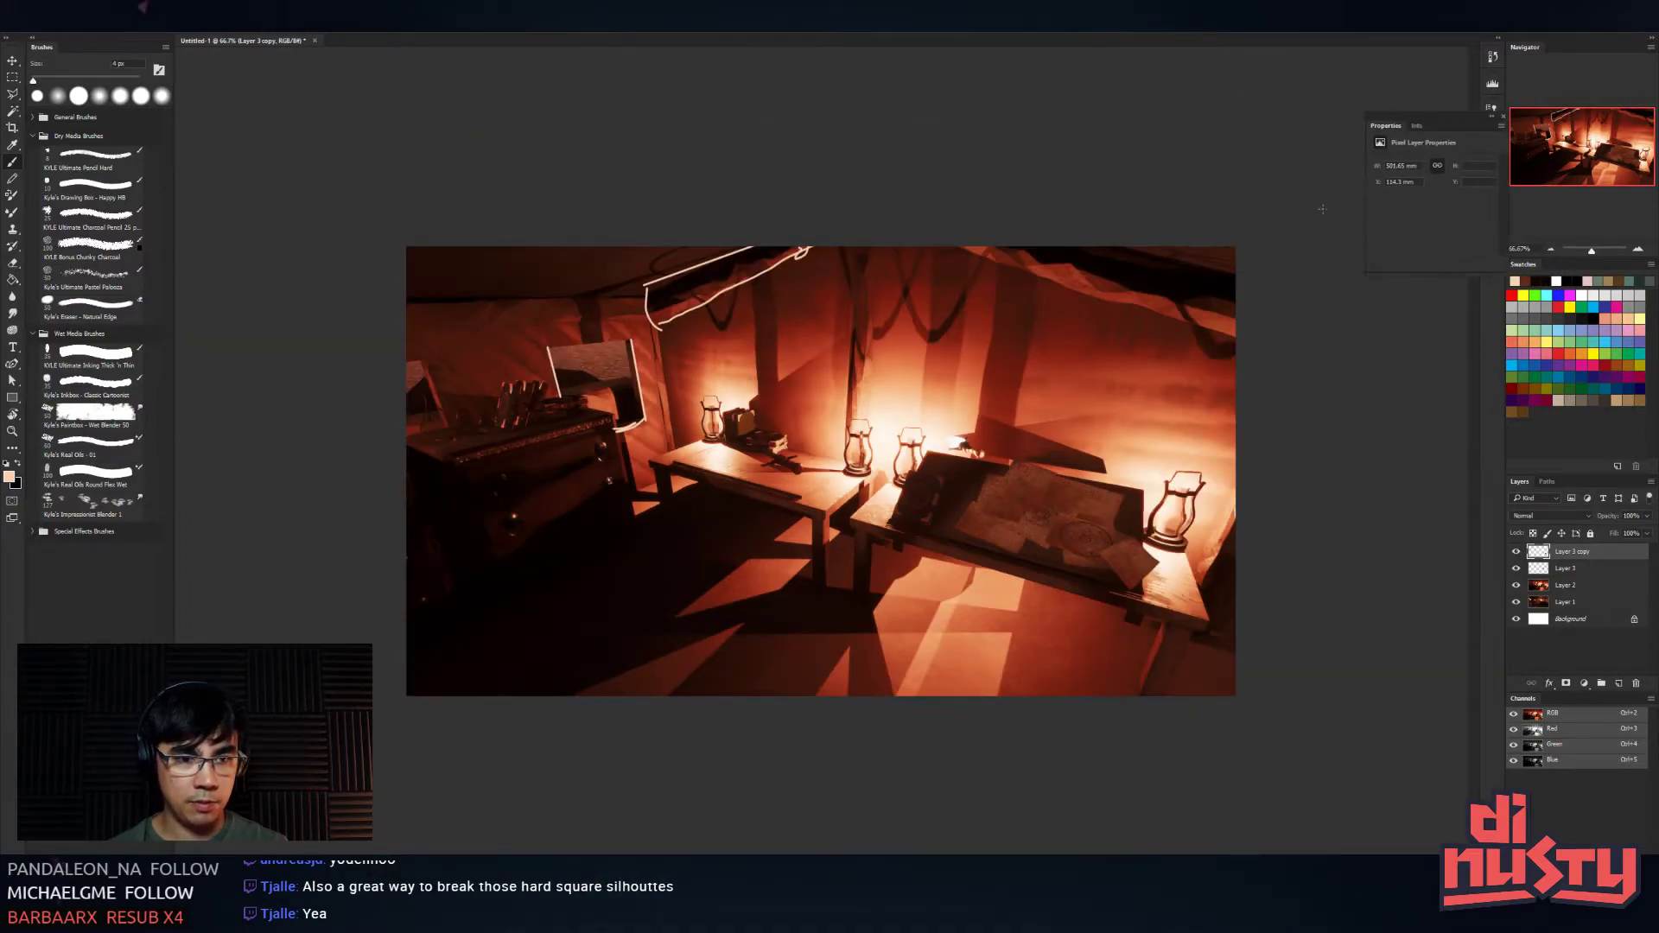
{"action": "key", "text": "m"}
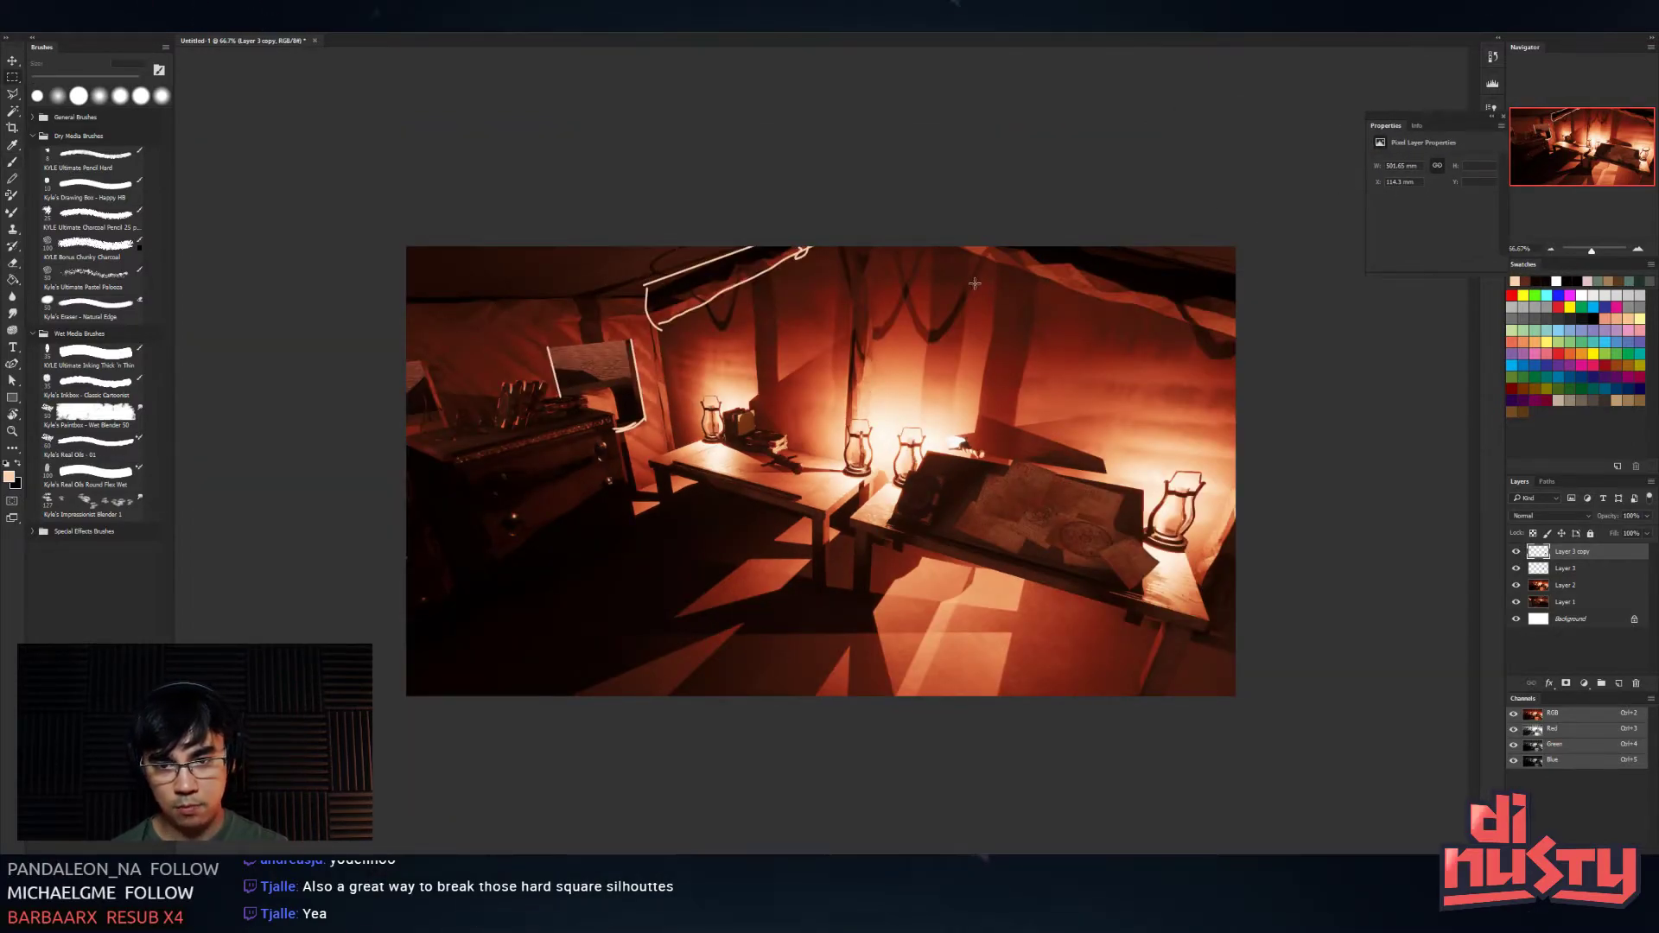
- Sketch a rolled-up canvas flap in cream across the top of the window opening, with rounded ends and a lower edge
{"action": "scroll", "coordinate": [608, 332], "scroll_direction": "up", "scroll_amount": 2}
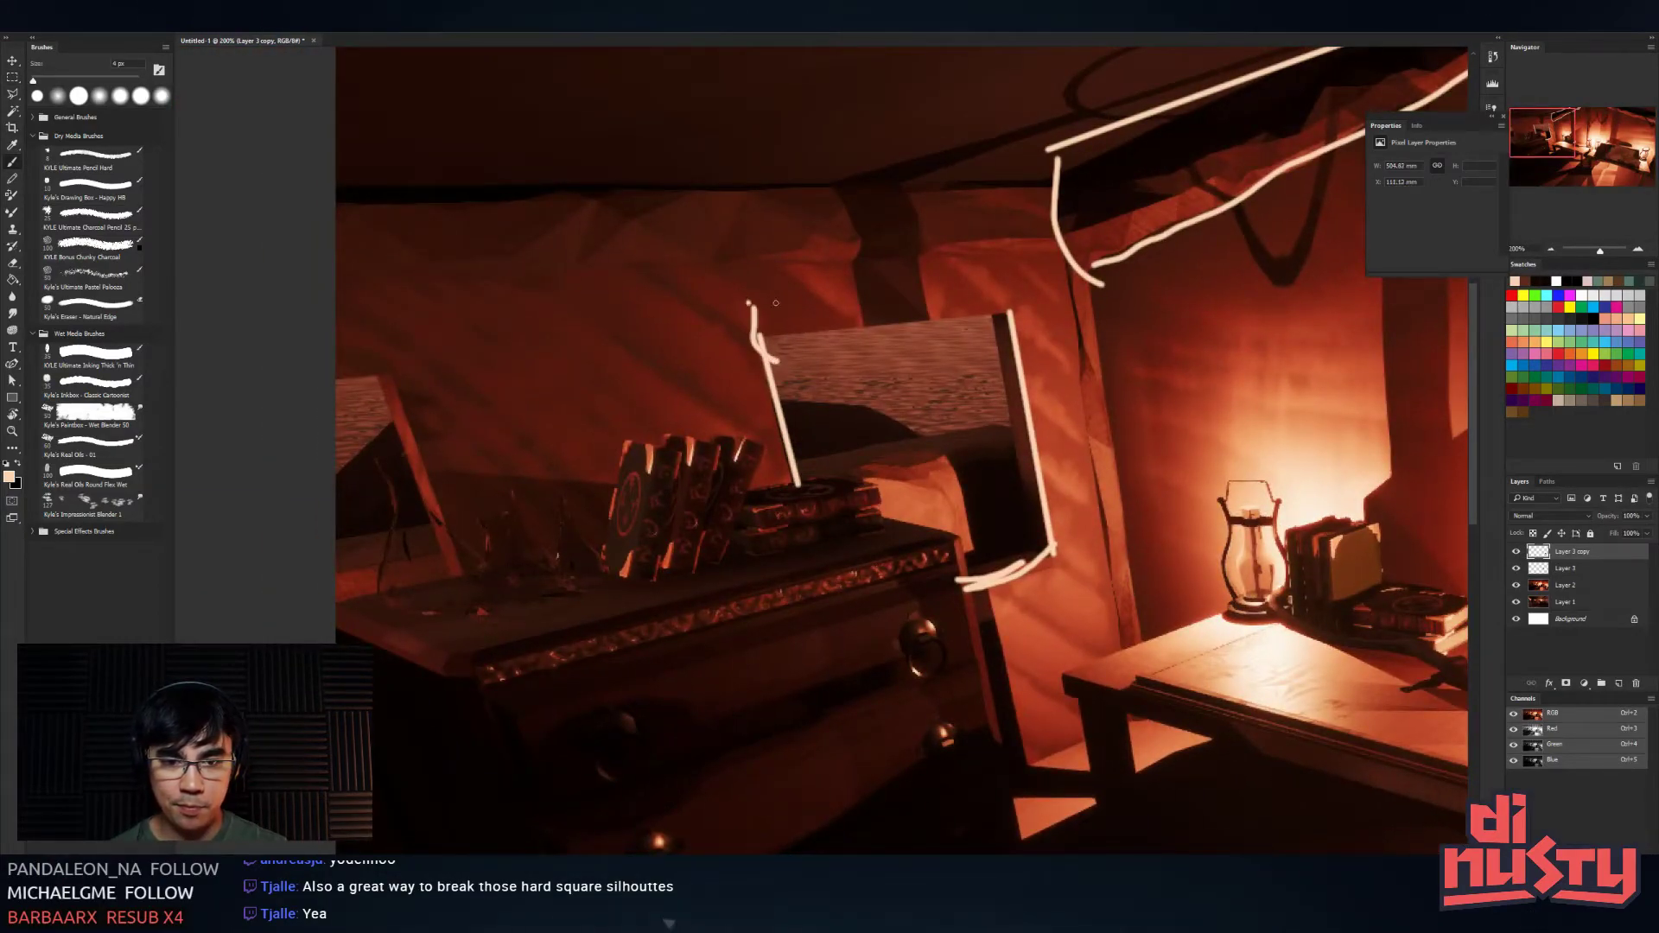
{"action": "mouse_move", "coordinate": [748, 303]}
{"action": "left_mouse_down"}
{"action": "mouse_move", "coordinate": [1000, 279]}
{"action": "mouse_move", "coordinate": [1003, 330]}
{"action": "left_mouse_up"}
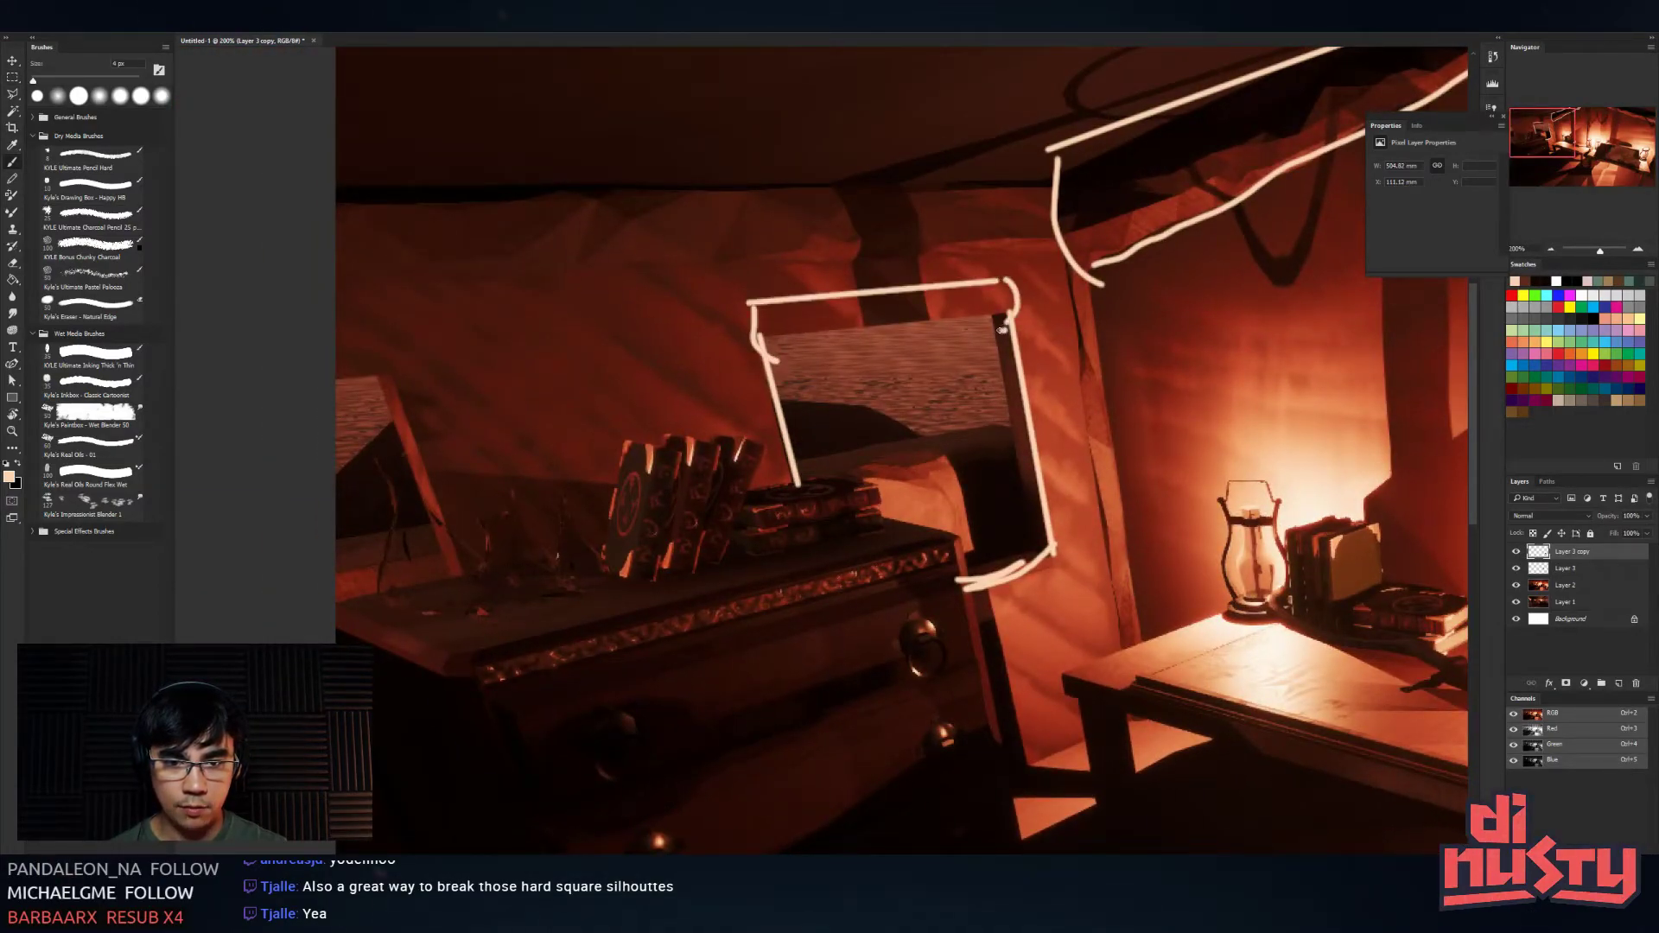
{"action": "left_click", "coordinate": [911, 329], "text": "shift"}
{"action": "left_click", "coordinate": [781, 359], "text": "shift"}
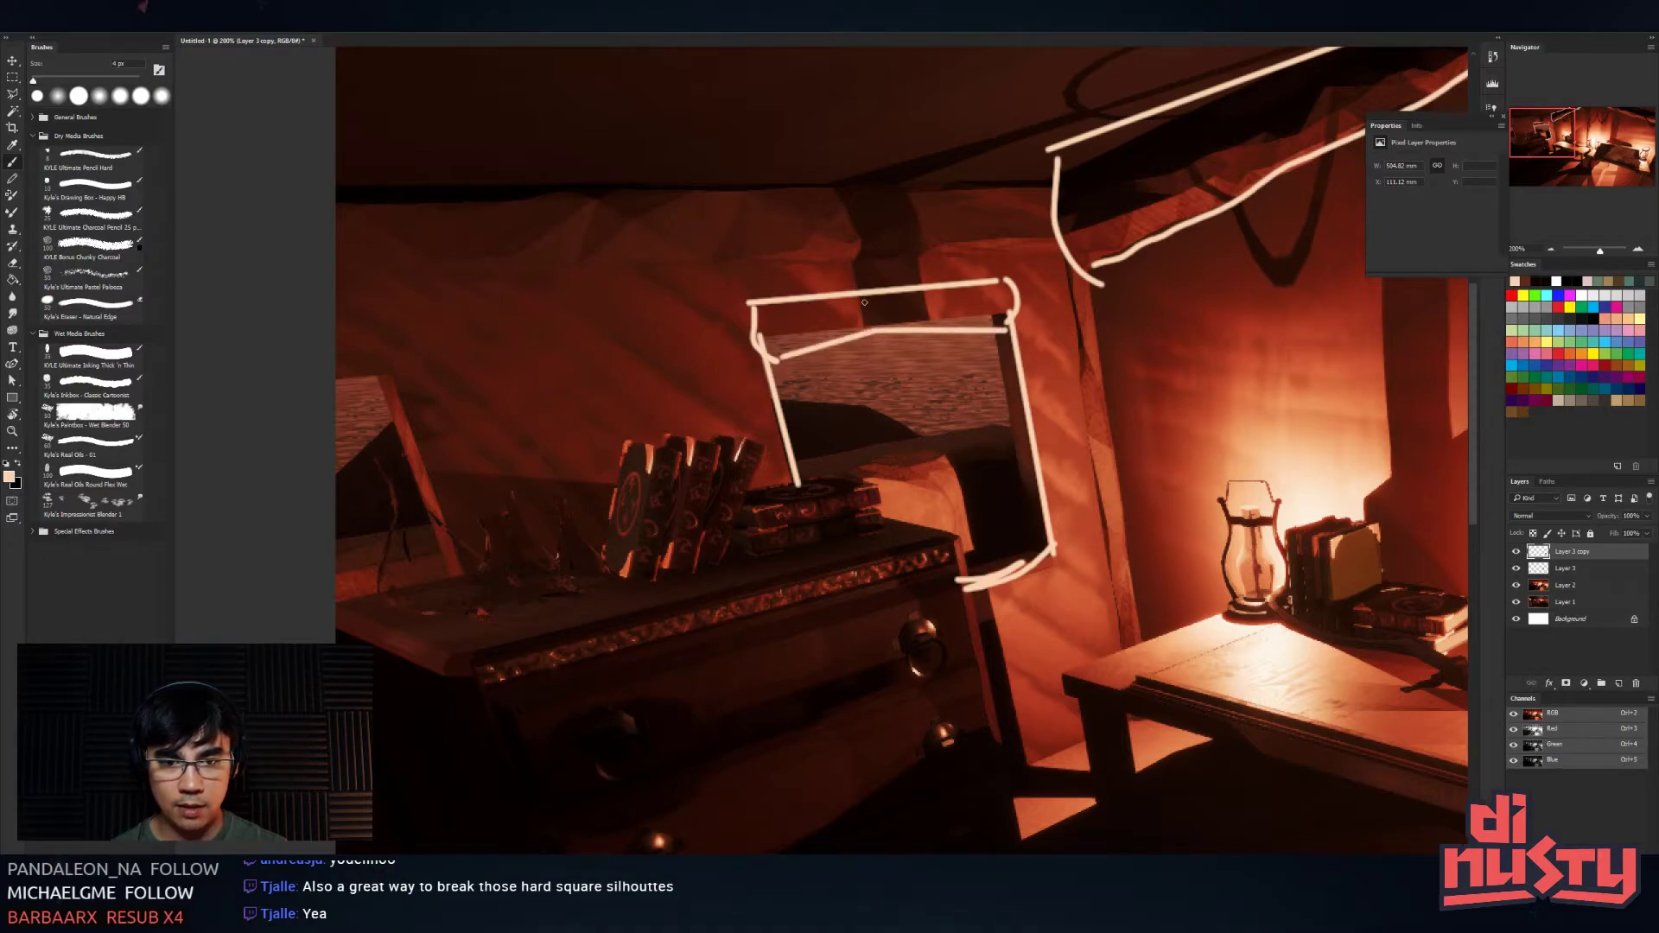
- Add a tie at the middle of the rolled flap, with fold lines to both ends and a short cord hanging down
{"action": "mouse_move", "coordinate": [880, 298]}
{"action": "left_mouse_down"}
{"action": "mouse_move", "coordinate": [900, 318]}
{"action": "mouse_move", "coordinate": [763, 327]}
{"action": "left_mouse_up"}
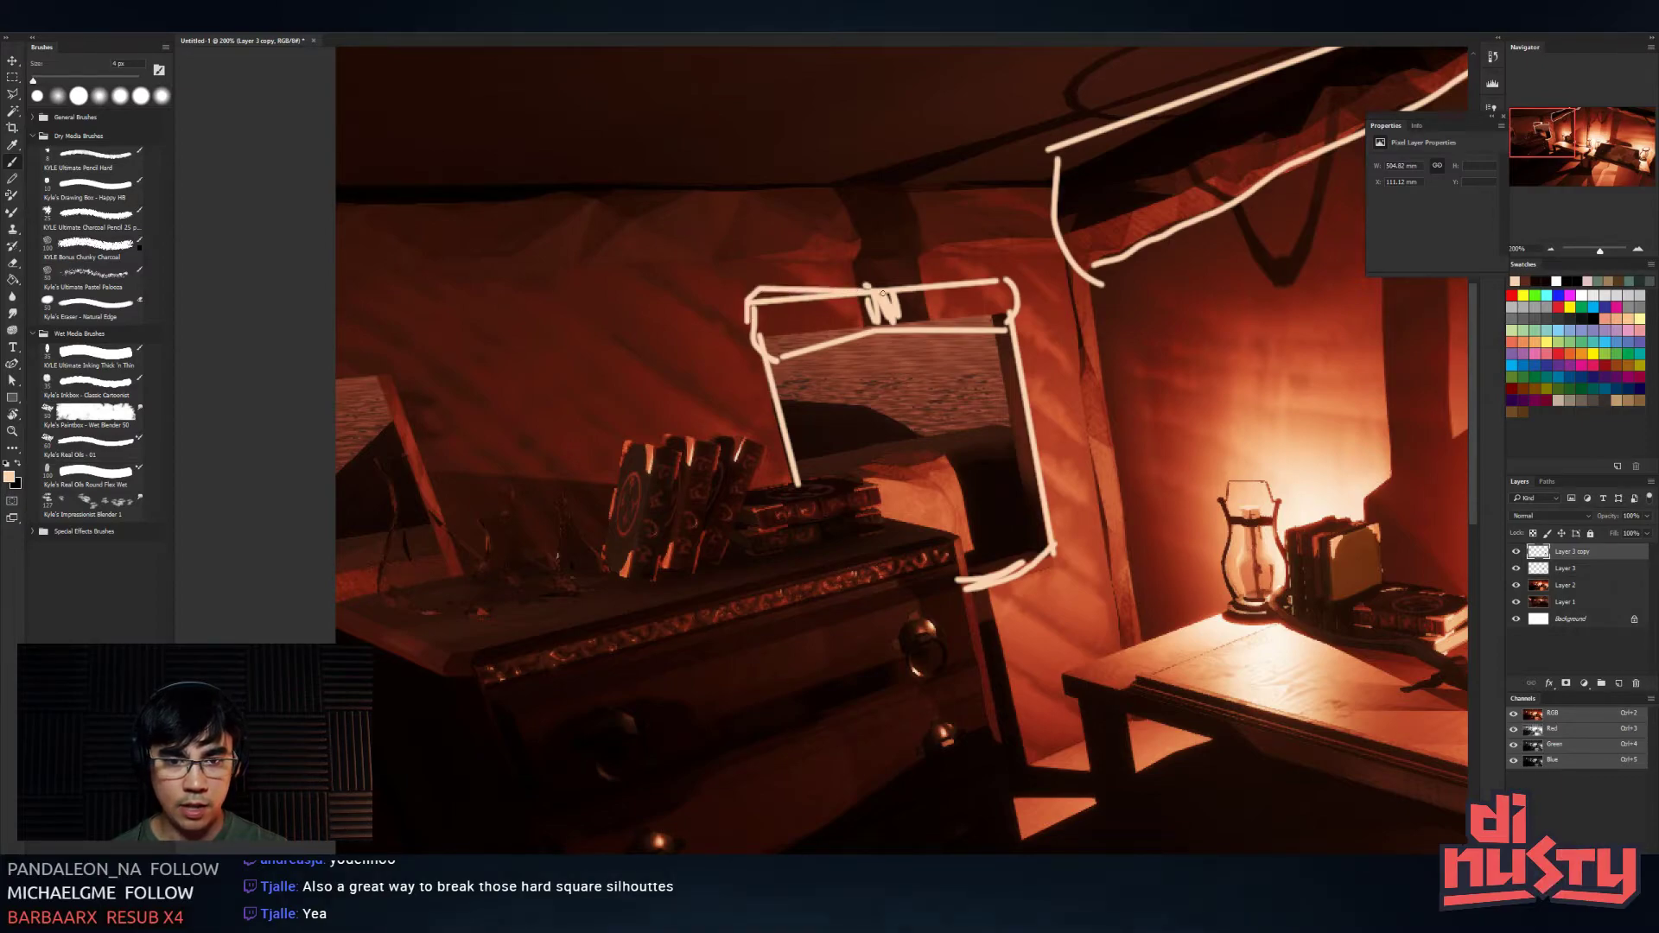
{"action": "left_click_drag", "start_coordinate": [893, 286], "coordinate": [1004, 275]}
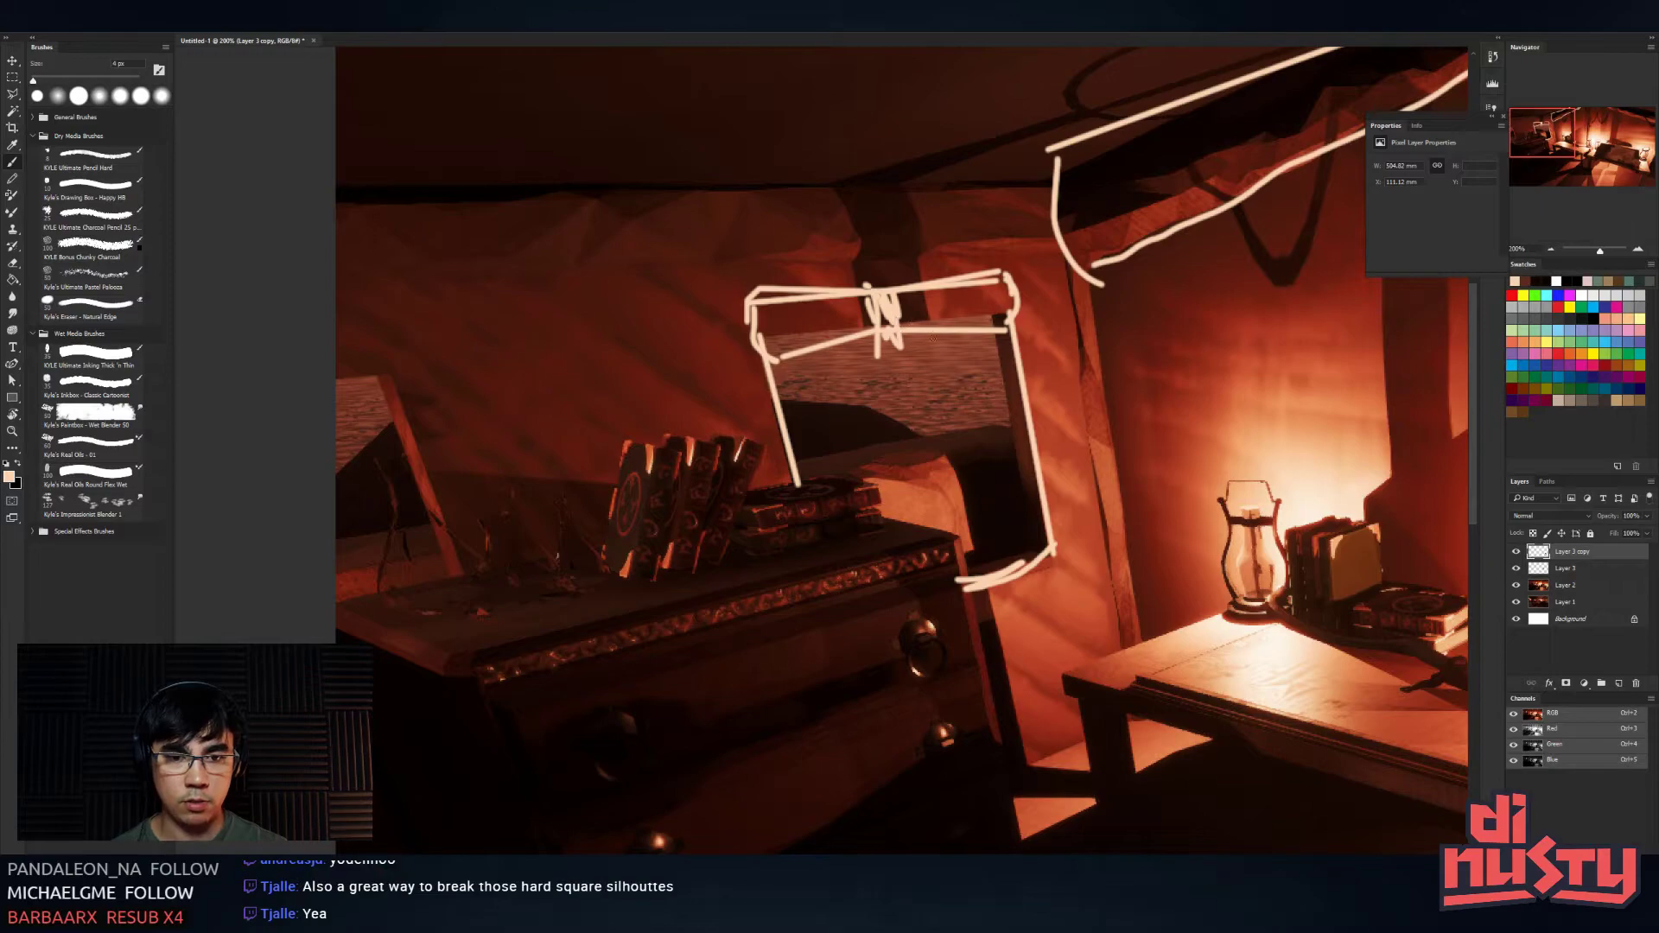
{"action": "key", "text": "ctrl+z"}
{"action": "left_click_drag", "start_coordinate": [888, 330], "coordinate": [885, 380]}
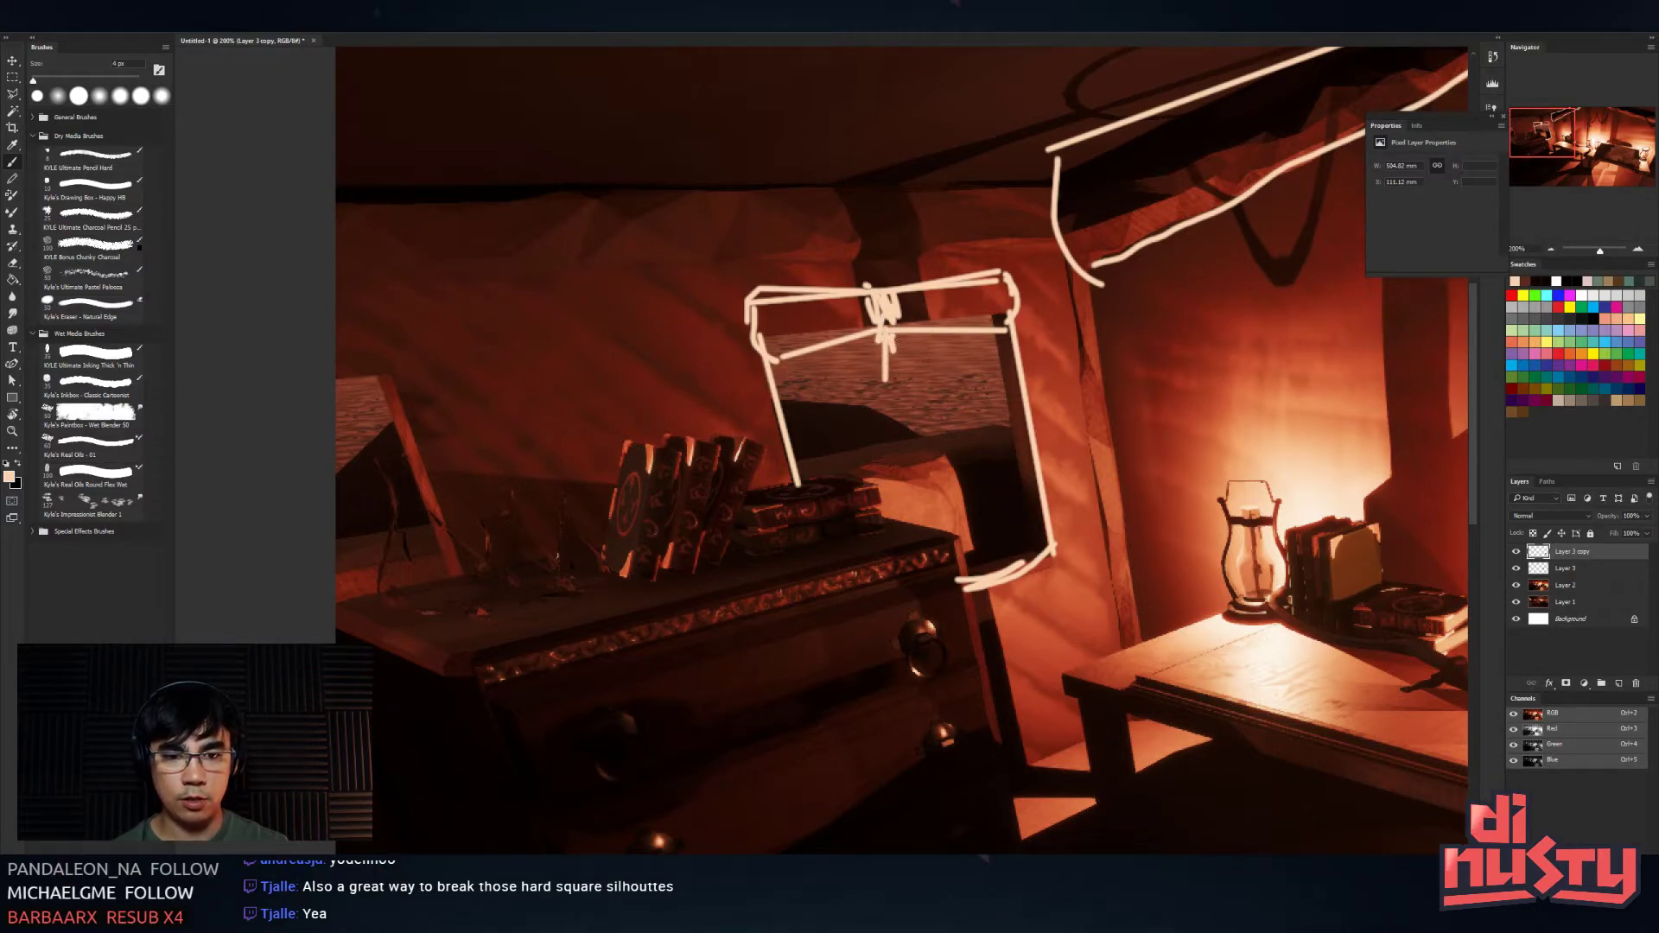
- Try large cream lettering down the spine of the leftmost standing book on the dresser and undo it
{"action": "key", "text": "ctrl+minus"}
{"action": "key", "text": "ctrl+minus"}
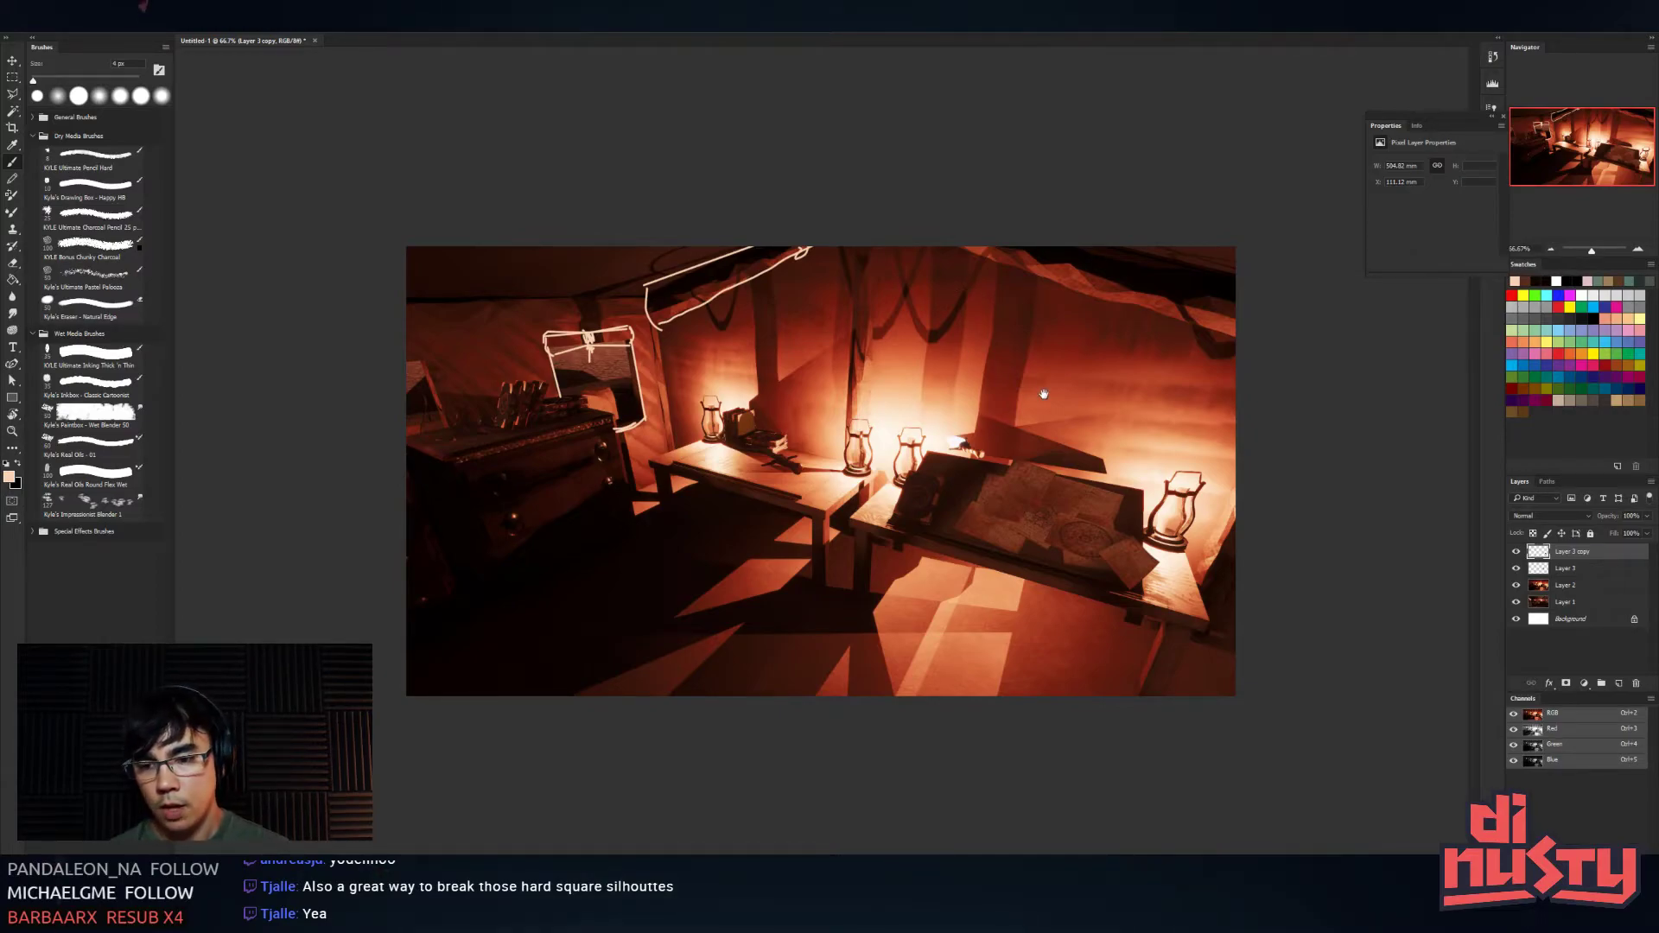
{"action": "scroll", "coordinate": [965, 327], "scroll_direction": "up", "scroll_amount": 5}
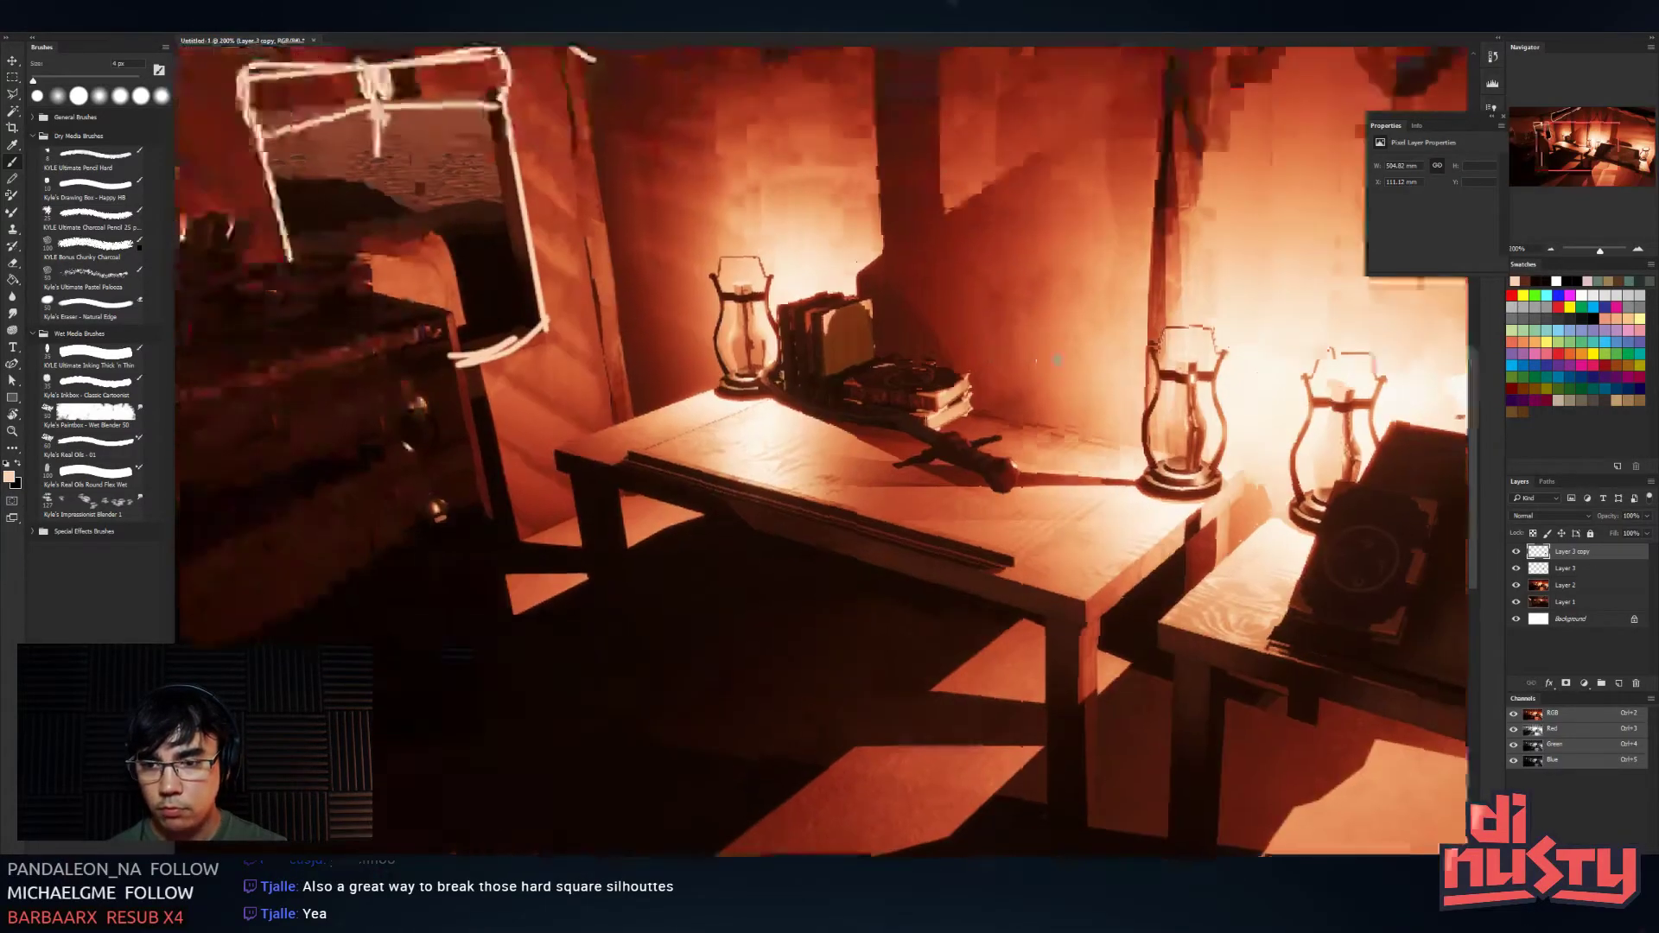
{"action": "left_click_drag", "start_coordinate": [346, 519], "coordinate": [808, 537]}
{"action": "scroll", "coordinate": [926, 406], "scroll_direction": "up", "scroll_amount": 1}
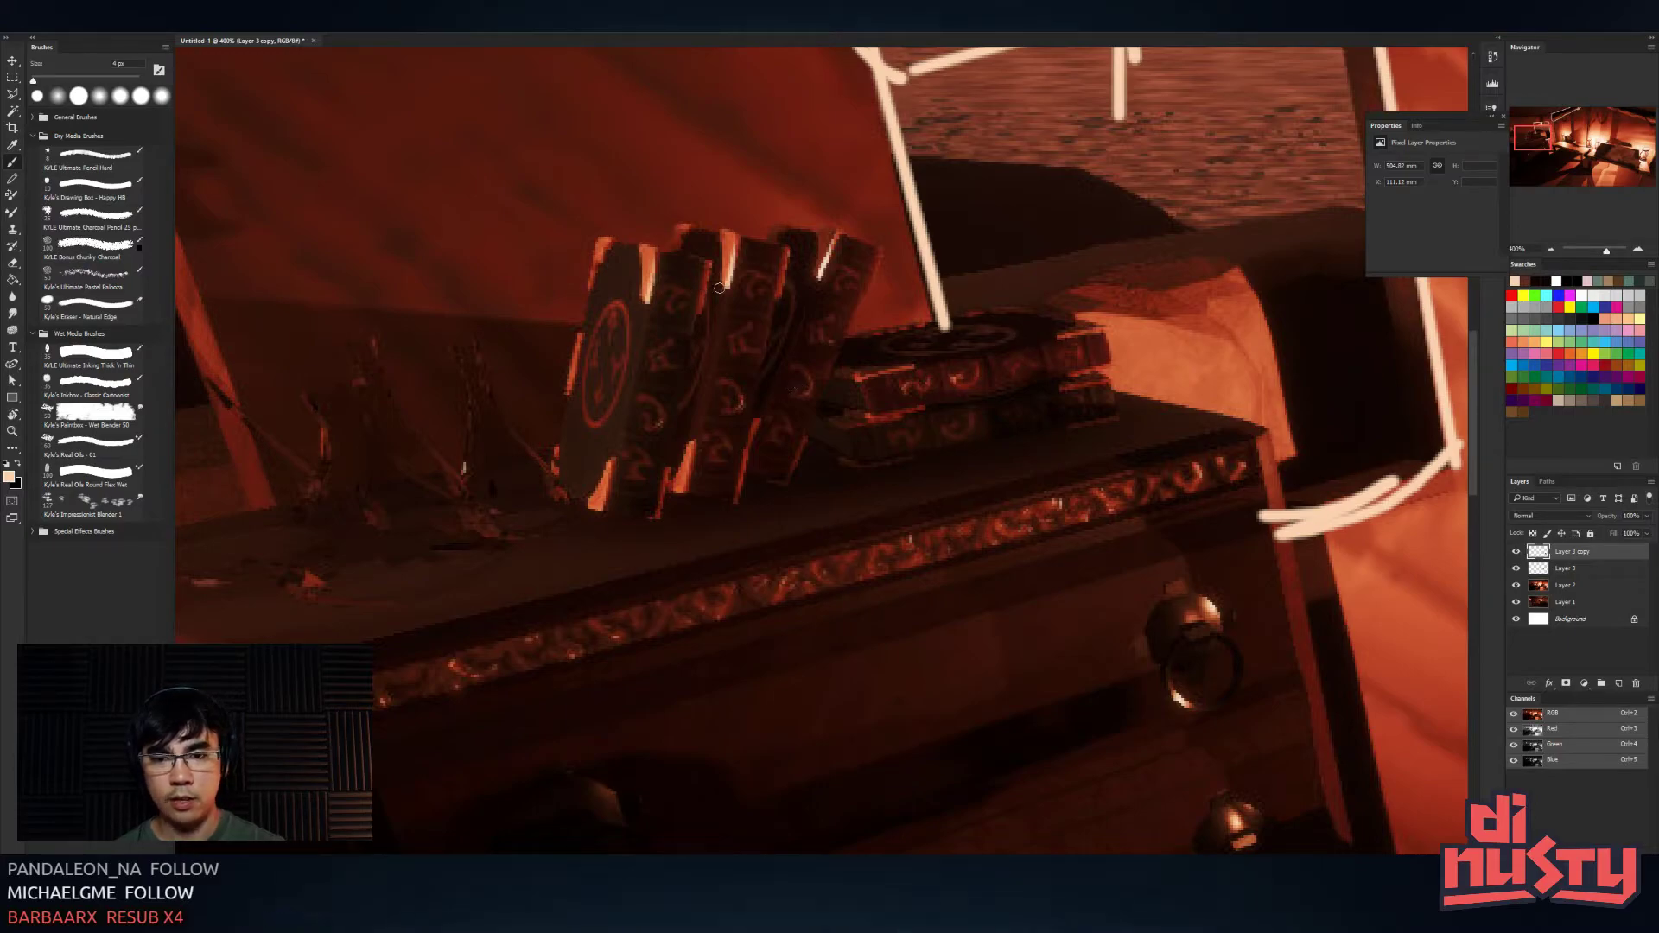
{"action": "mouse_move", "coordinate": [696, 300]}
{"action": "left_mouse_down"}
{"action": "mouse_move", "coordinate": [674, 298]}
{"action": "mouse_move", "coordinate": [661, 327]}
{"action": "mouse_move", "coordinate": [647, 429]}
{"action": "mouse_move", "coordinate": [666, 455]}
{"action": "left_mouse_up"}
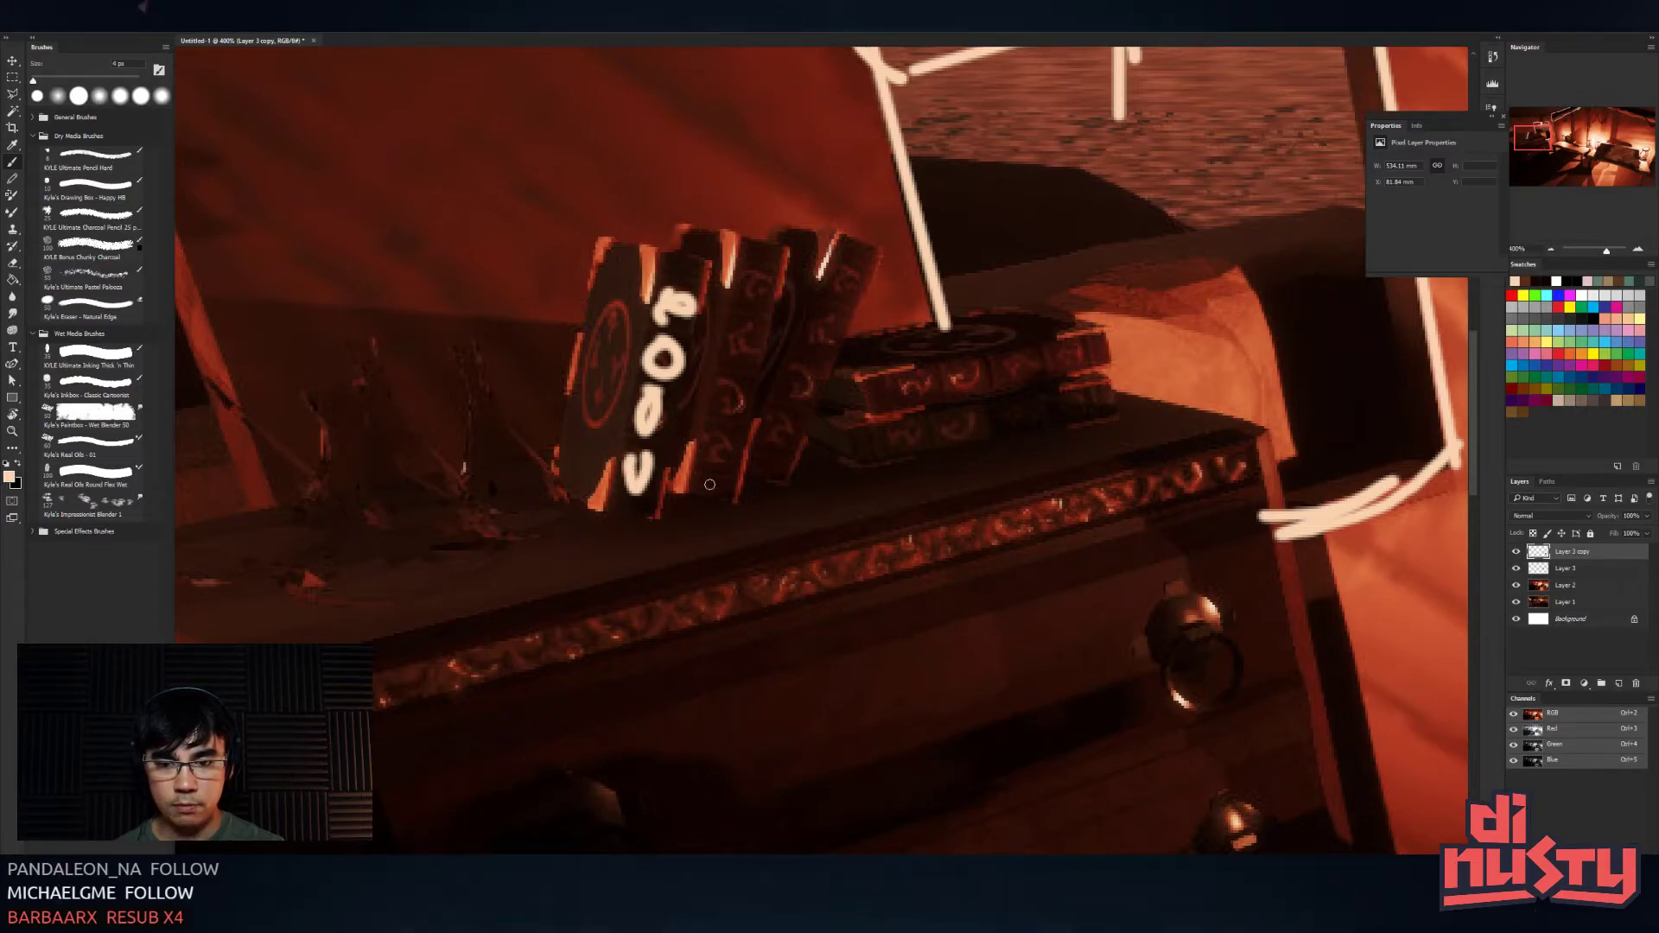
{"action": "key", "text": "ctrl+z"}
{"action": "key", "text": "ctrl+z"}
{"action": "key", "text": "ctrl+z"}
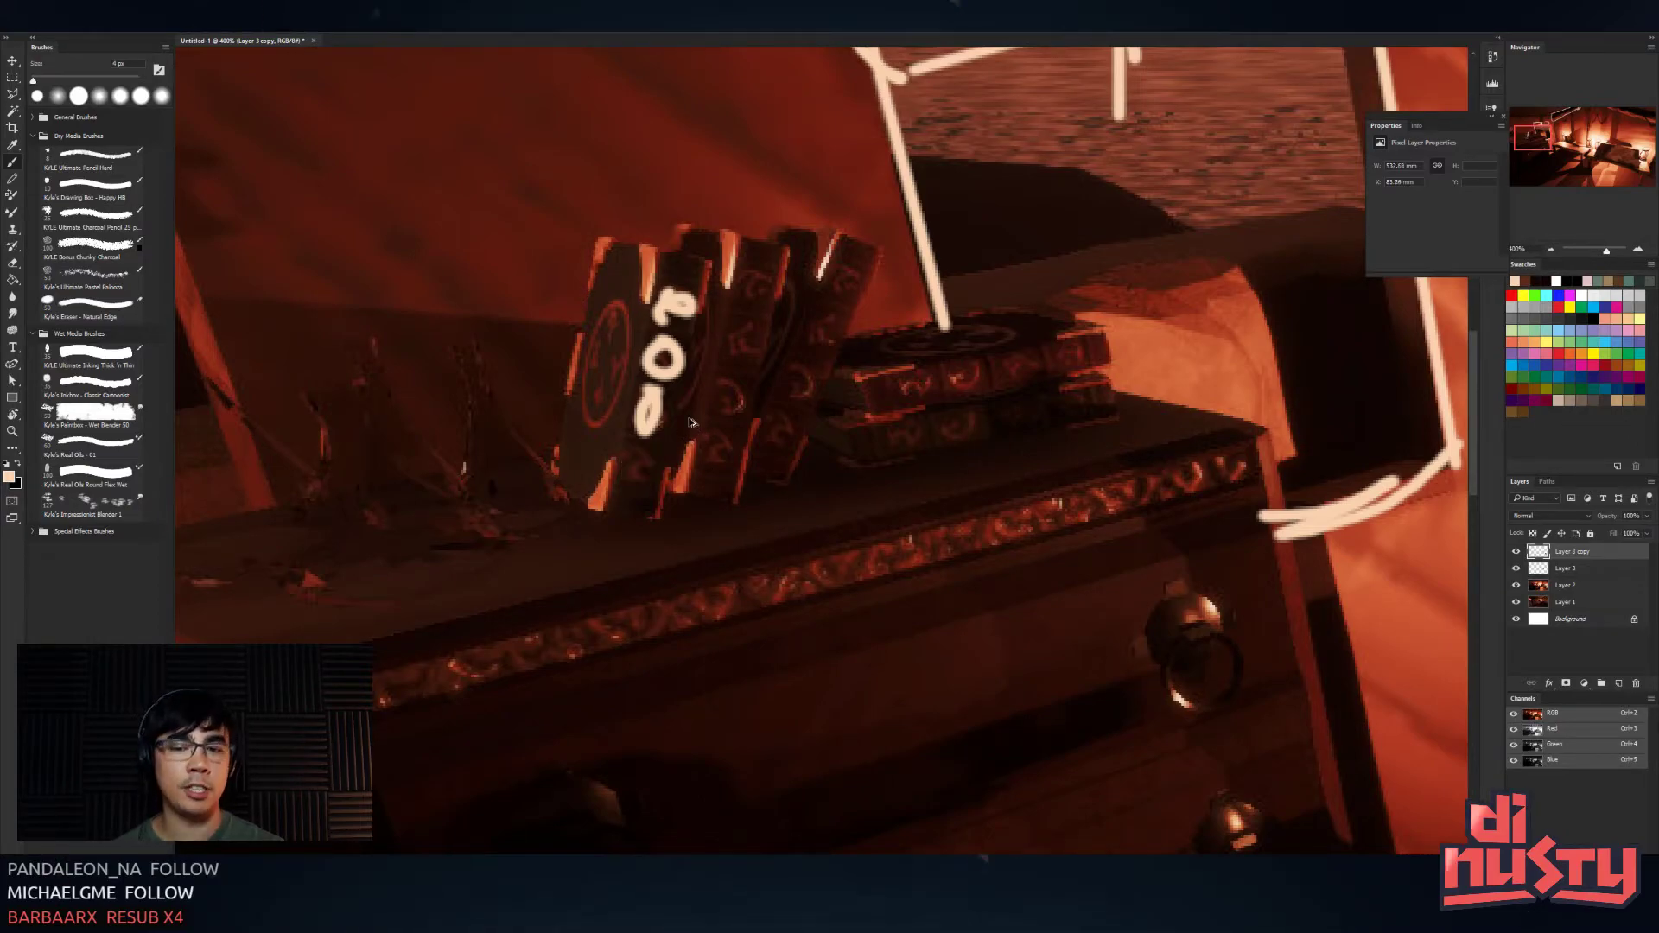
- Paint three large cream letter marks down the spine of the second standing book on the dresser
{"action": "mouse_move", "coordinate": [750, 278]}
{"action": "left_mouse_down"}
{"action": "mouse_move", "coordinate": [737, 294]}
{"action": "mouse_move", "coordinate": [751, 279]}
{"action": "left_mouse_up"}
{"action": "mouse_move", "coordinate": [736, 349]}
{"action": "left_mouse_down"}
{"action": "mouse_move", "coordinate": [754, 342]}
{"action": "mouse_move", "coordinate": [743, 327]}
{"action": "left_mouse_up"}
{"action": "left_click_drag", "start_coordinate": [733, 387], "coordinate": [729, 415]}
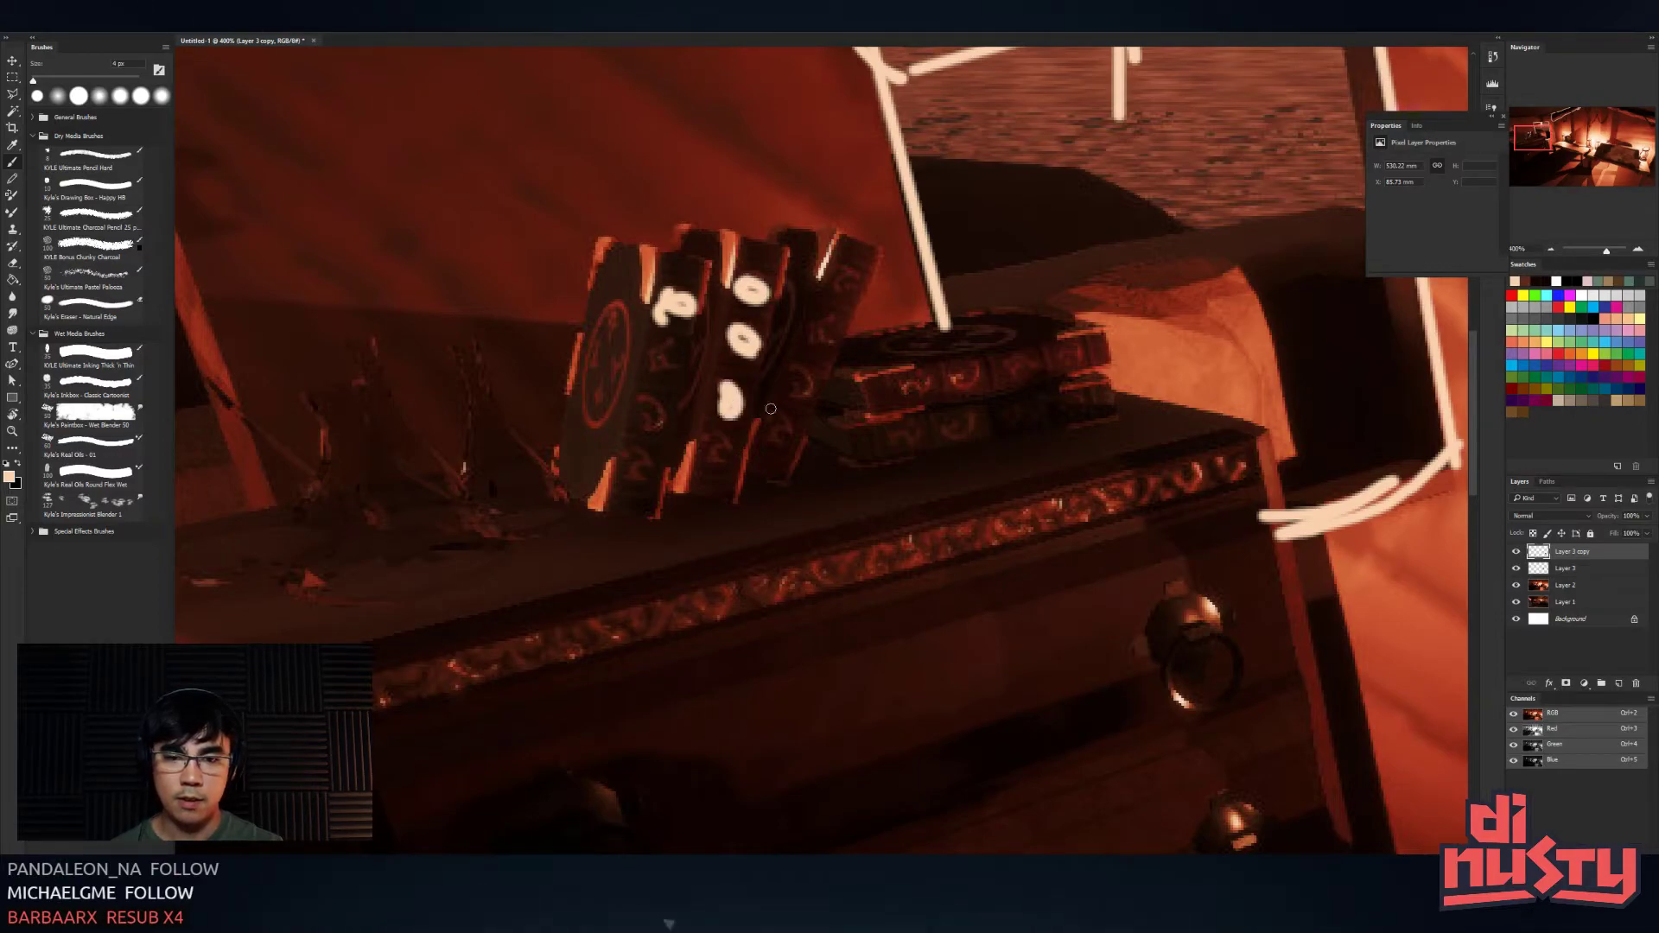
- Try large cream lettering on the third standing book's spine and the top stacked book's spine, and undo the most recent strokes
{"action": "mouse_move", "coordinate": [817, 307]}
{"action": "left_mouse_down"}
{"action": "mouse_move", "coordinate": [831, 274]}
{"action": "mouse_move", "coordinate": [837, 298]}
{"action": "left_mouse_up"}
{"action": "left_click_drag", "start_coordinate": [817, 325], "coordinate": [821, 337]}
{"action": "mouse_move", "coordinate": [788, 368]}
{"action": "left_mouse_down"}
{"action": "mouse_move", "coordinate": [796, 389]}
{"action": "mouse_move", "coordinate": [812, 373]}
{"action": "left_mouse_up"}
{"action": "left_click_drag", "start_coordinate": [904, 384], "coordinate": [932, 384]}
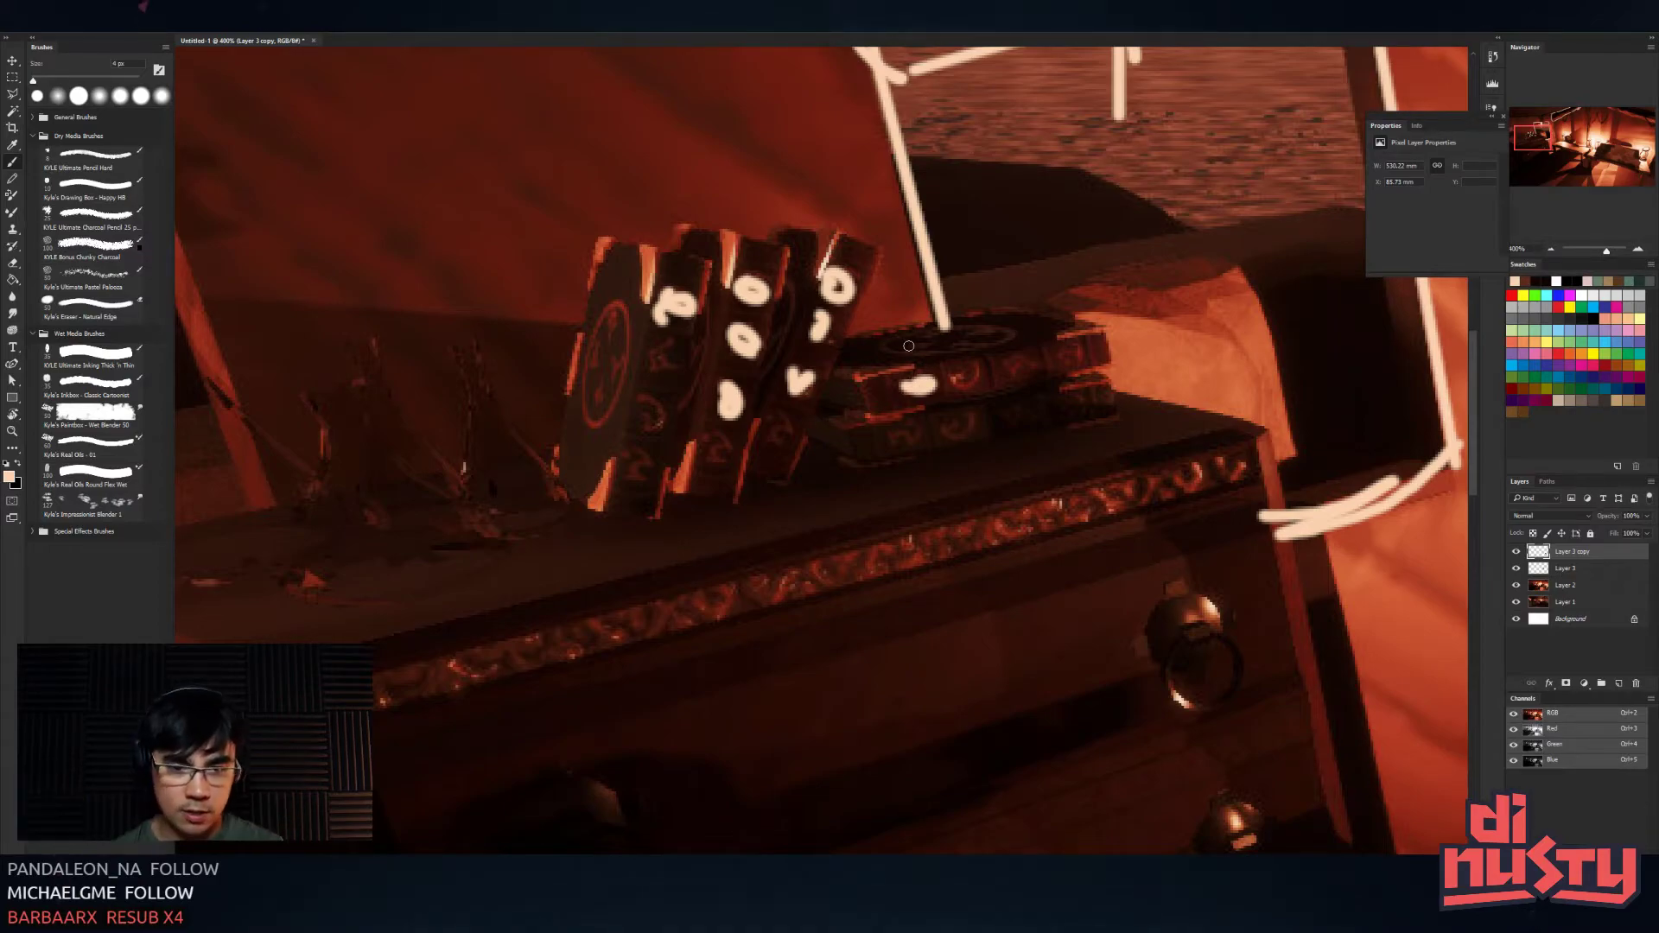
{"action": "key", "text": "ctrl+minus"}
{"action": "key", "text": "ctrl+minus"}
{"action": "left_click_drag", "start_coordinate": [894, 266], "coordinate": [937, 214]}
{"action": "key", "text": "ctrl+alt+z"}
{"action": "key", "text": "ctrl+alt+z"}
{"action": "key", "text": "ctrl+alt+z"}
{"action": "key", "text": "ctrl+alt+z"}
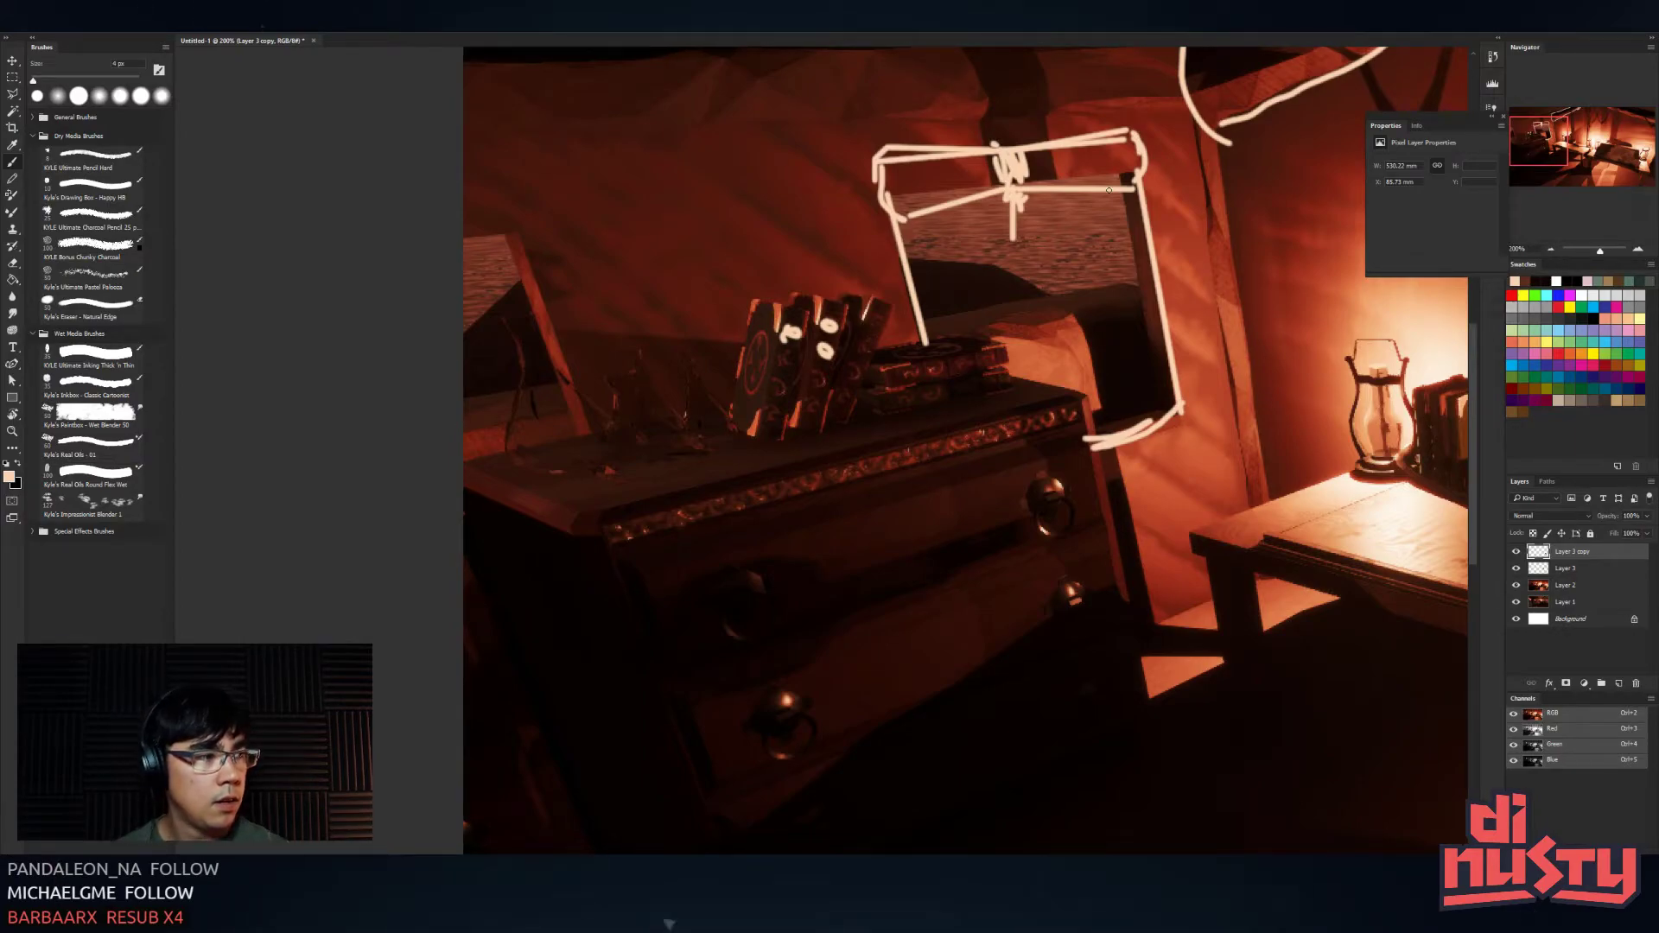
- Draw straight cream lines along the dresser's base and both tables' front edges, plus a parallel line below the dresser joining up to the table corner
{"action": "mouse_move", "coordinate": [1465, 389]}
{"action": "left_mouse_down"}
{"action": "mouse_move", "coordinate": [1461, 371]}
{"action": "mouse_move", "coordinate": [1348, 462]}
{"action": "mouse_move", "coordinate": [1098, 350]}
{"action": "mouse_move", "coordinate": [765, 61]}
{"action": "left_mouse_up"}
{"action": "key", "text": "ctrl+minus"}
{"action": "key", "text": "ctrl+minus"}
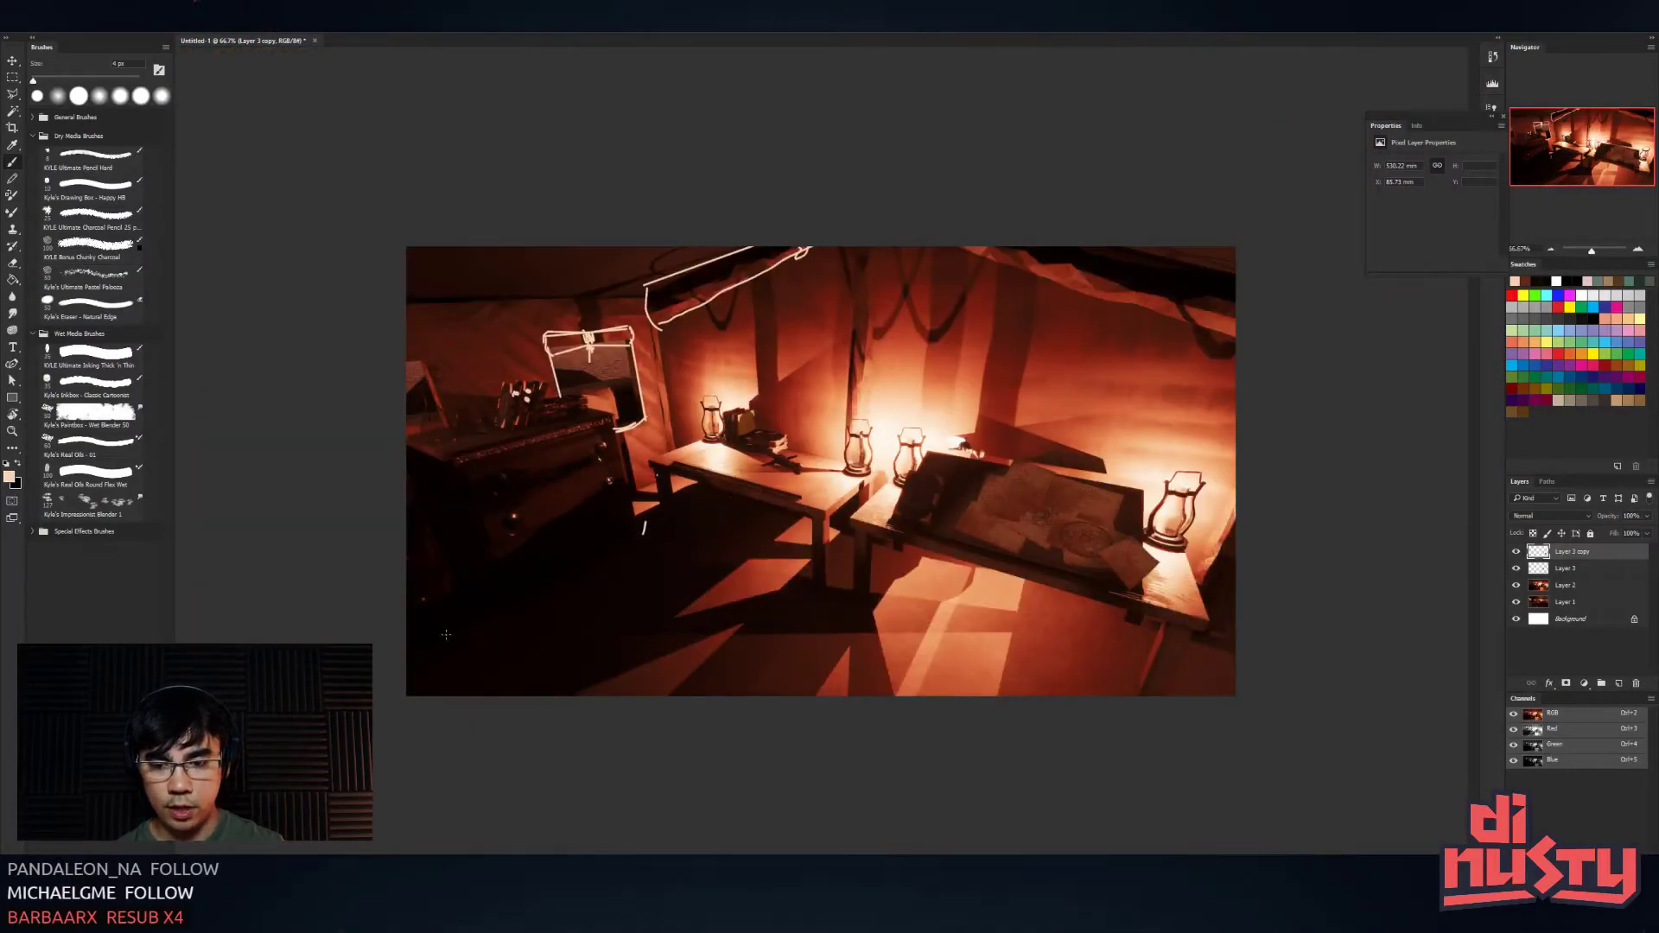
{"action": "left_click", "coordinate": [656, 476], "text": "shift"}
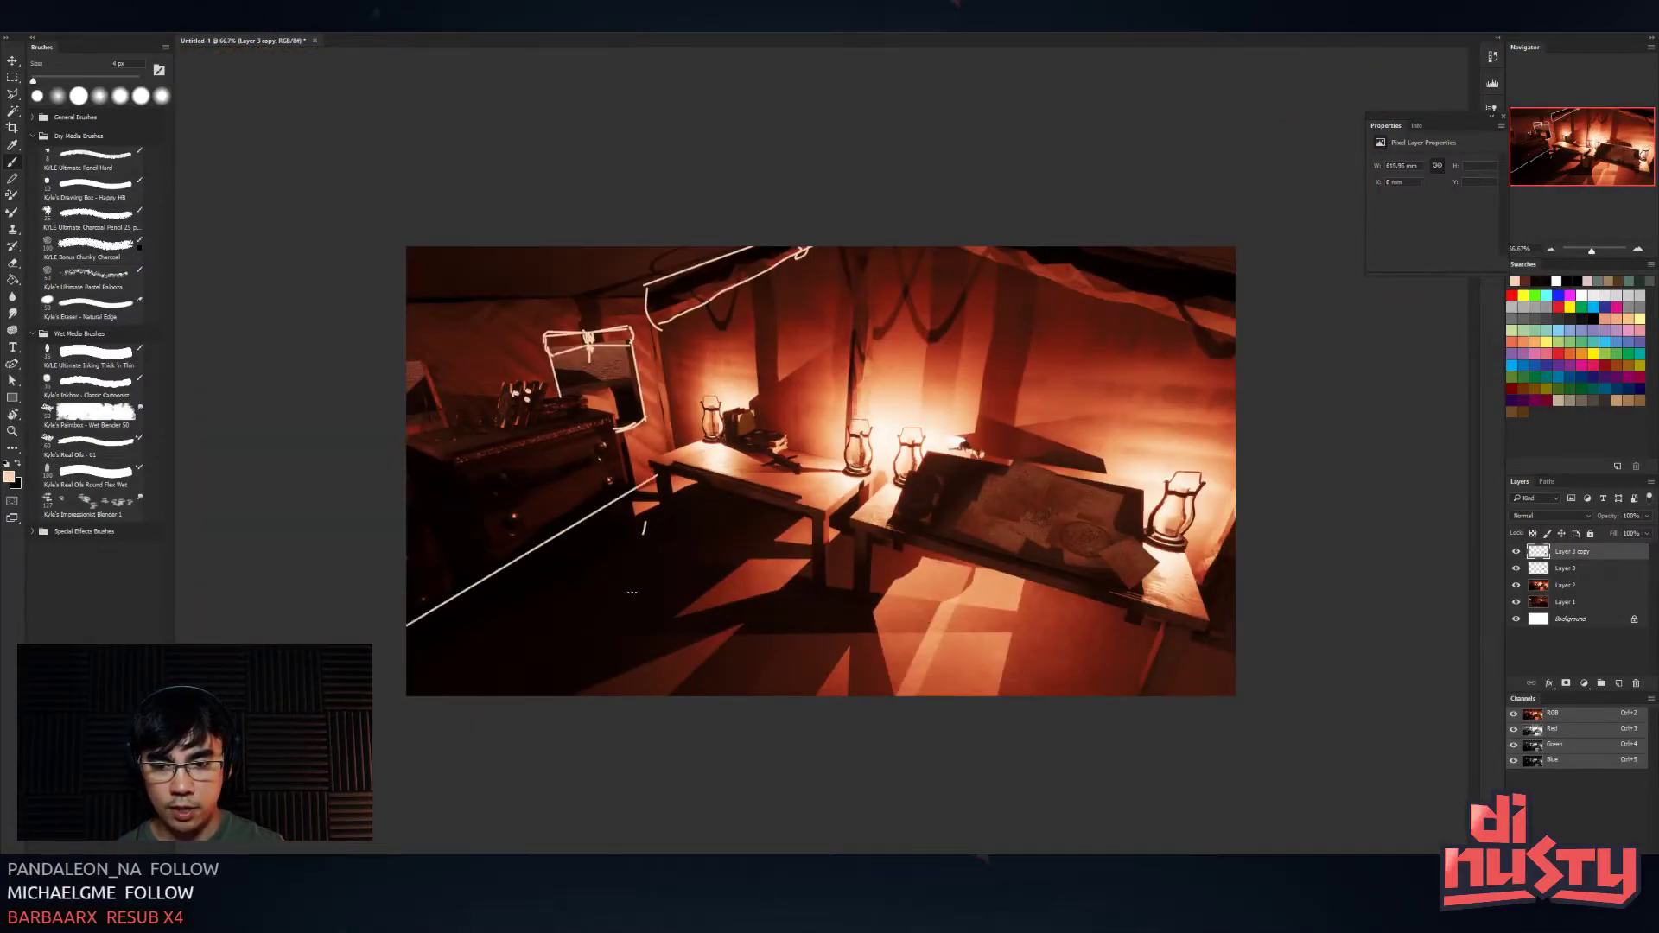
{"action": "left_click", "coordinate": [1406, 702], "text": "shift"}
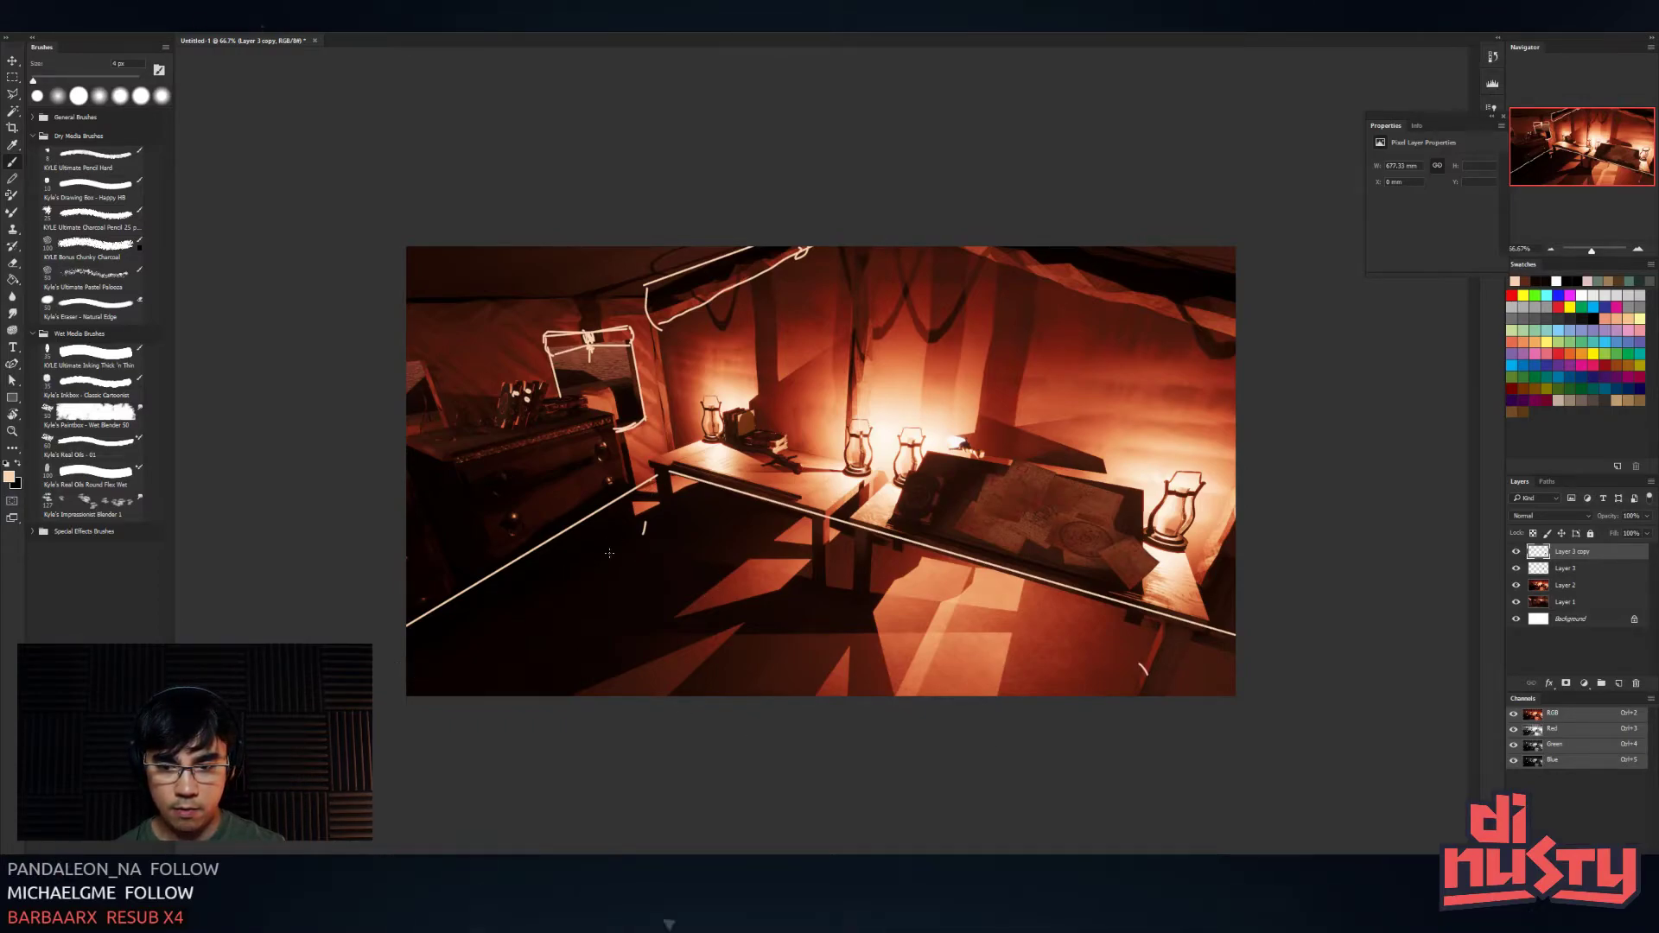
{"action": "left_click", "coordinate": [408, 674]}
{"action": "left_click", "coordinate": [629, 529], "text": "shift"}
{"action": "left_click", "coordinate": [658, 474], "text": "shift"}
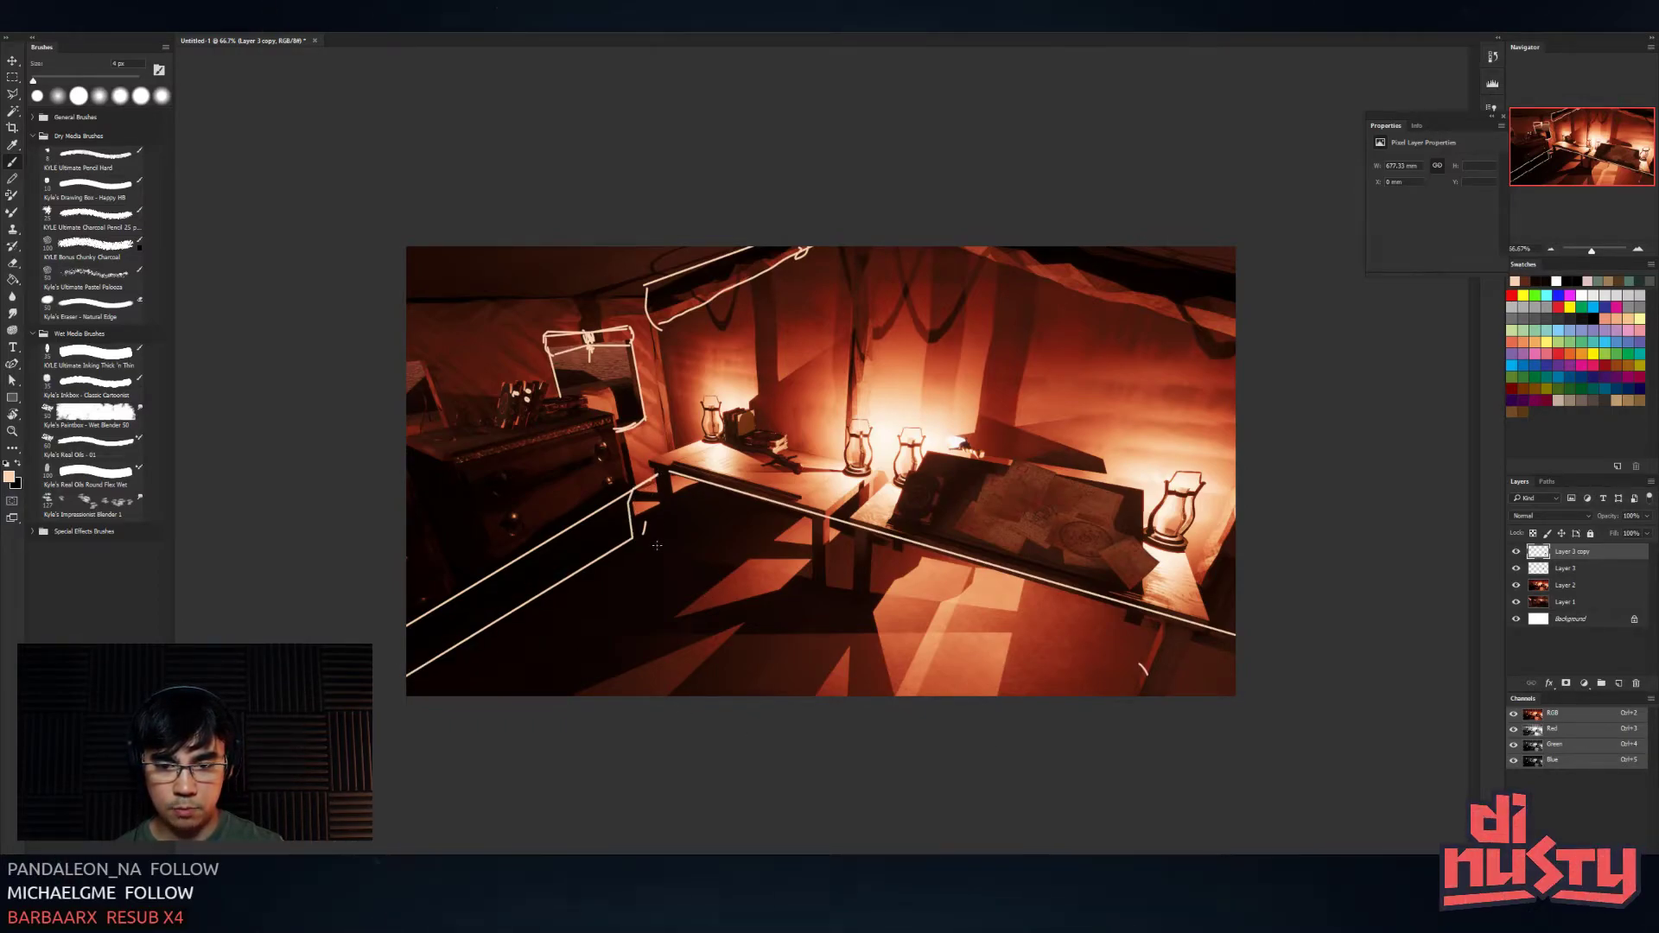
- Outline the front legs of both tables in cream, including the far leg near the image's edge
{"action": "left_click_drag", "start_coordinate": [678, 538], "coordinate": [677, 490]}
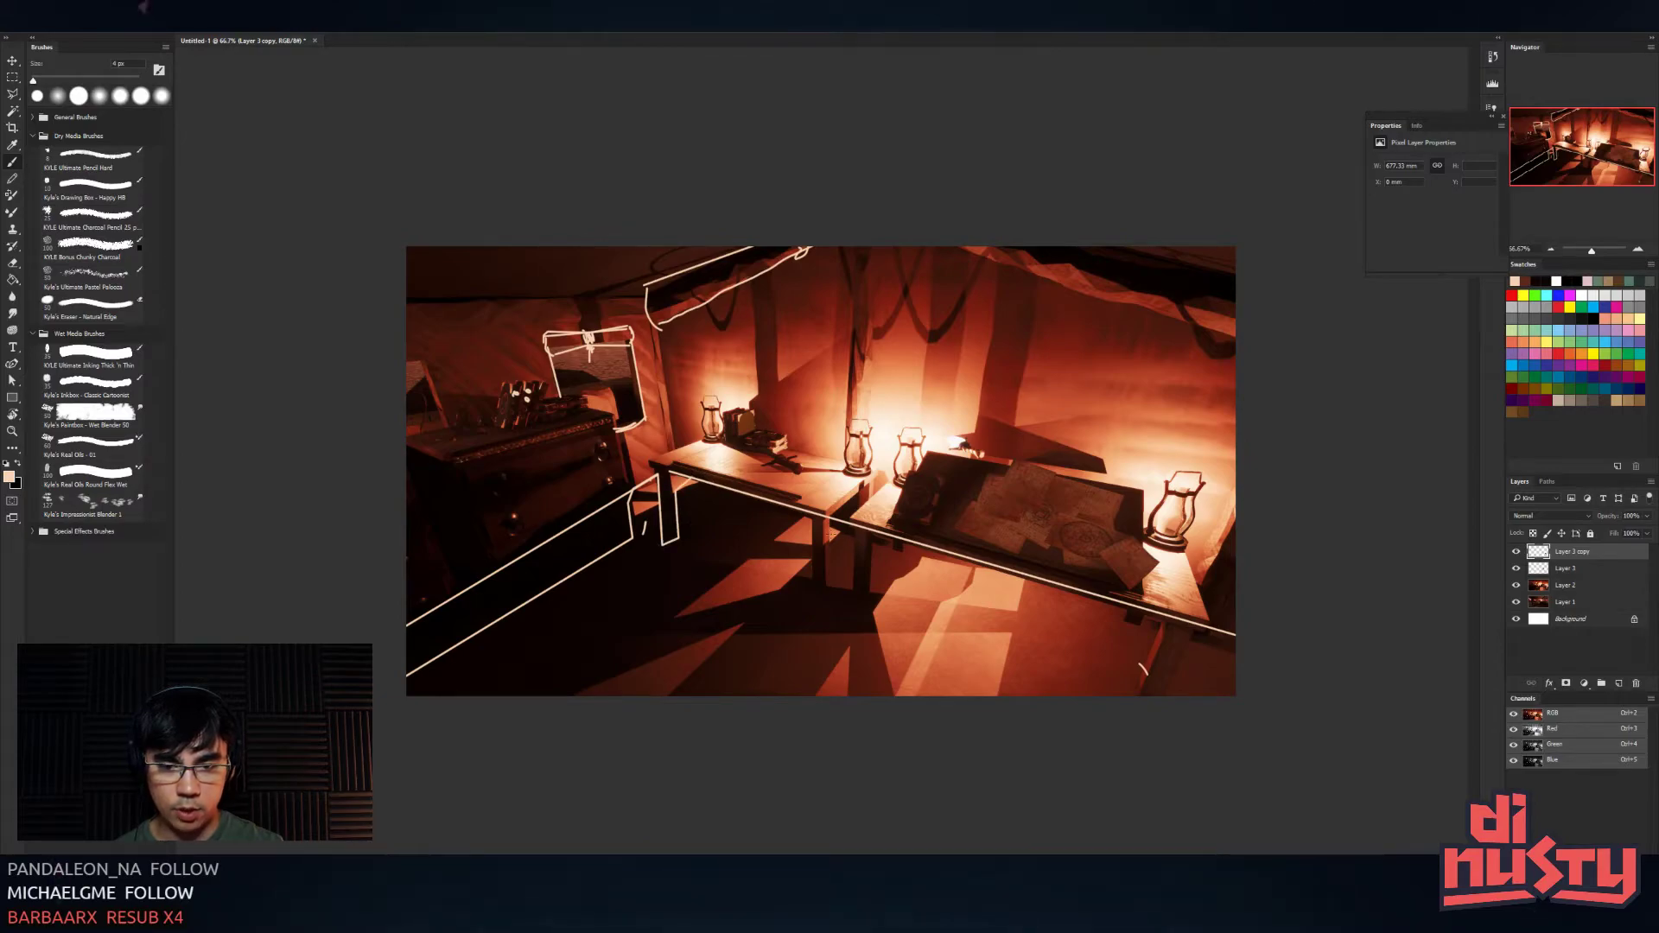
{"action": "mouse_move", "coordinate": [811, 518]}
{"action": "left_mouse_down"}
{"action": "mouse_move", "coordinate": [817, 589]}
{"action": "mouse_move", "coordinate": [887, 535]}
{"action": "left_mouse_up"}
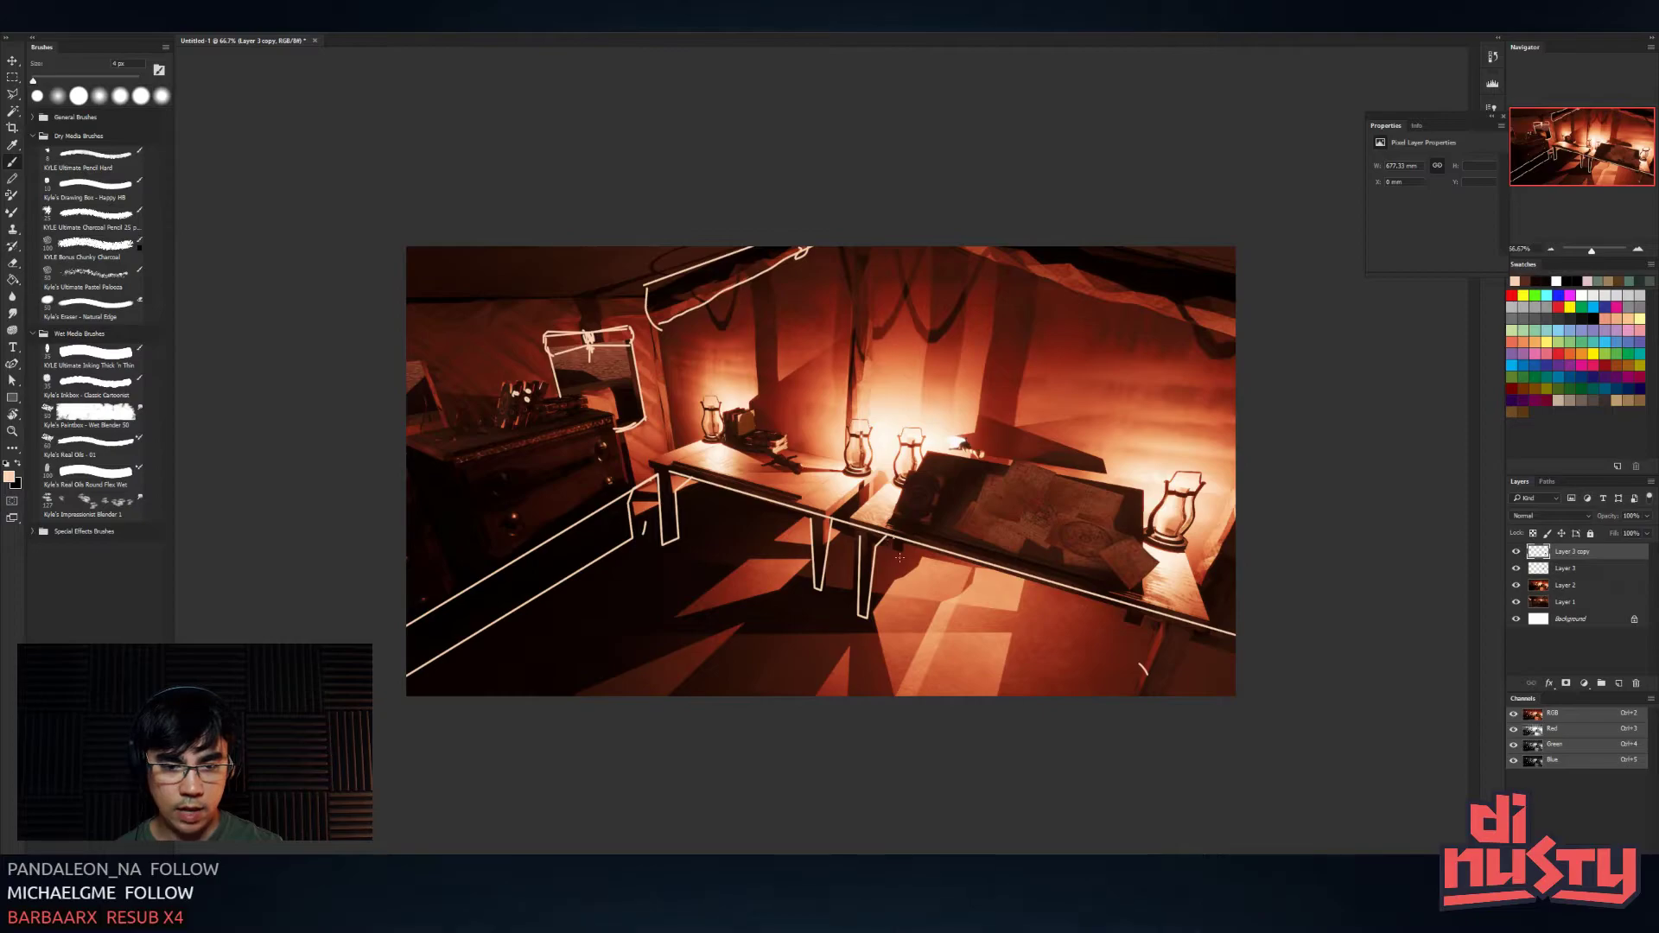
{"action": "left_click_drag", "start_coordinate": [1162, 629], "coordinate": [1137, 687]}
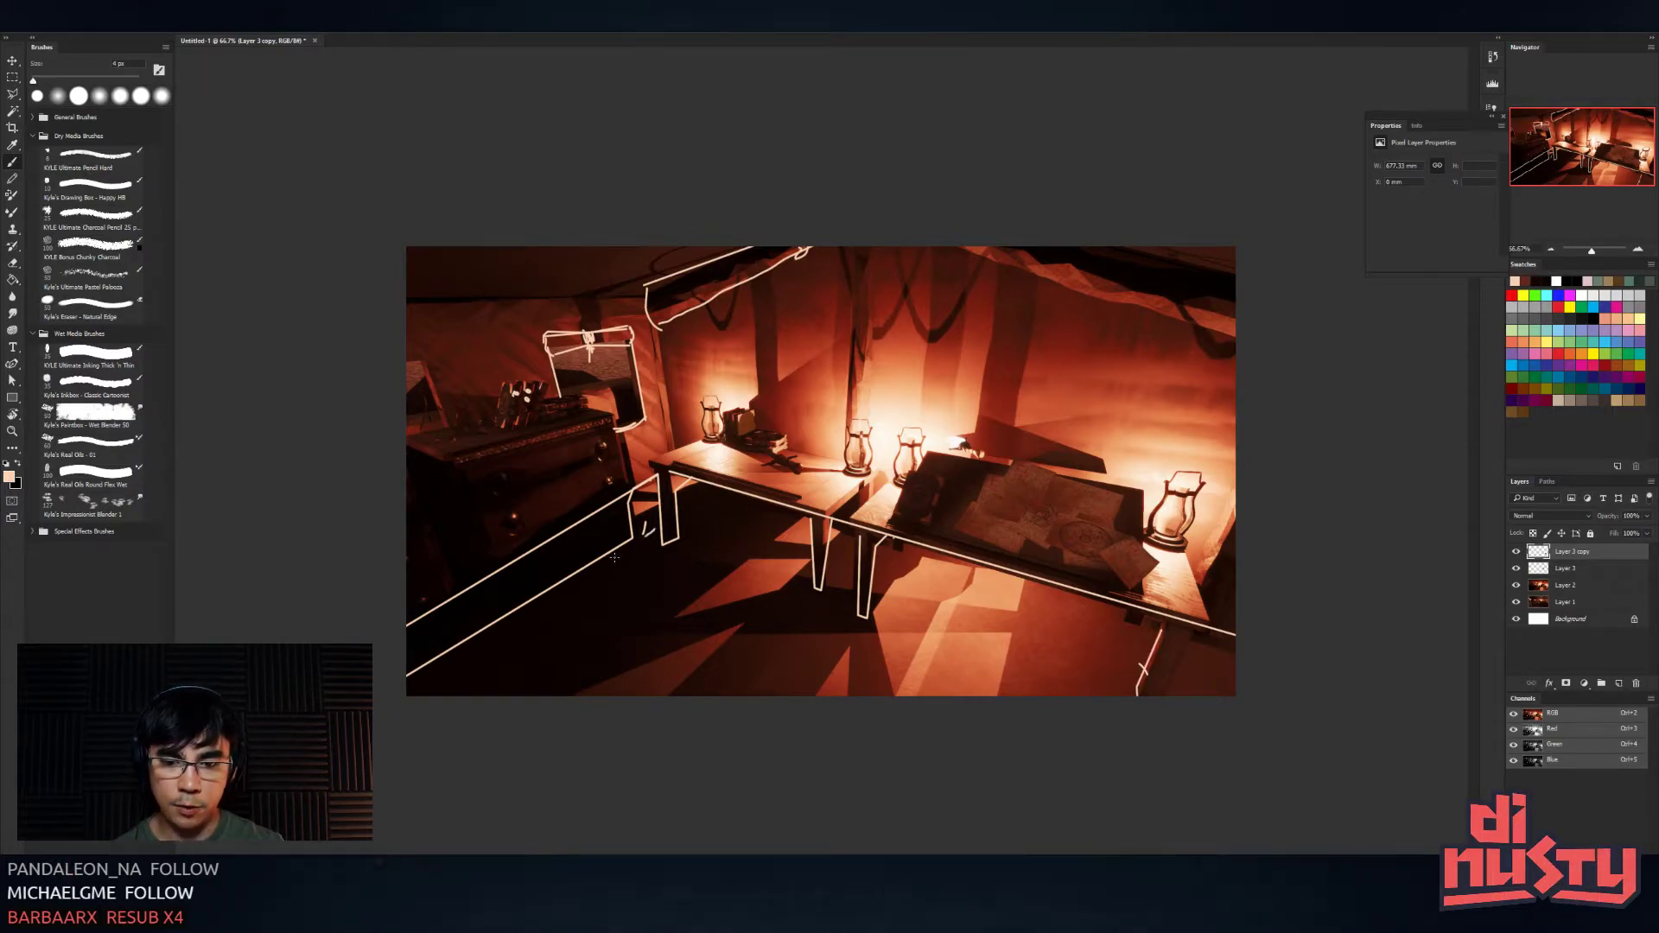
- Sketch two overlapping rug-like outlines on the floor below the tables, with hatching across the larger one's far corner
{"action": "mouse_move", "coordinate": [652, 532]}
{"action": "left_mouse_down"}
{"action": "mouse_move", "coordinate": [803, 632]}
{"action": "mouse_move", "coordinate": [826, 585]}
{"action": "left_mouse_up"}
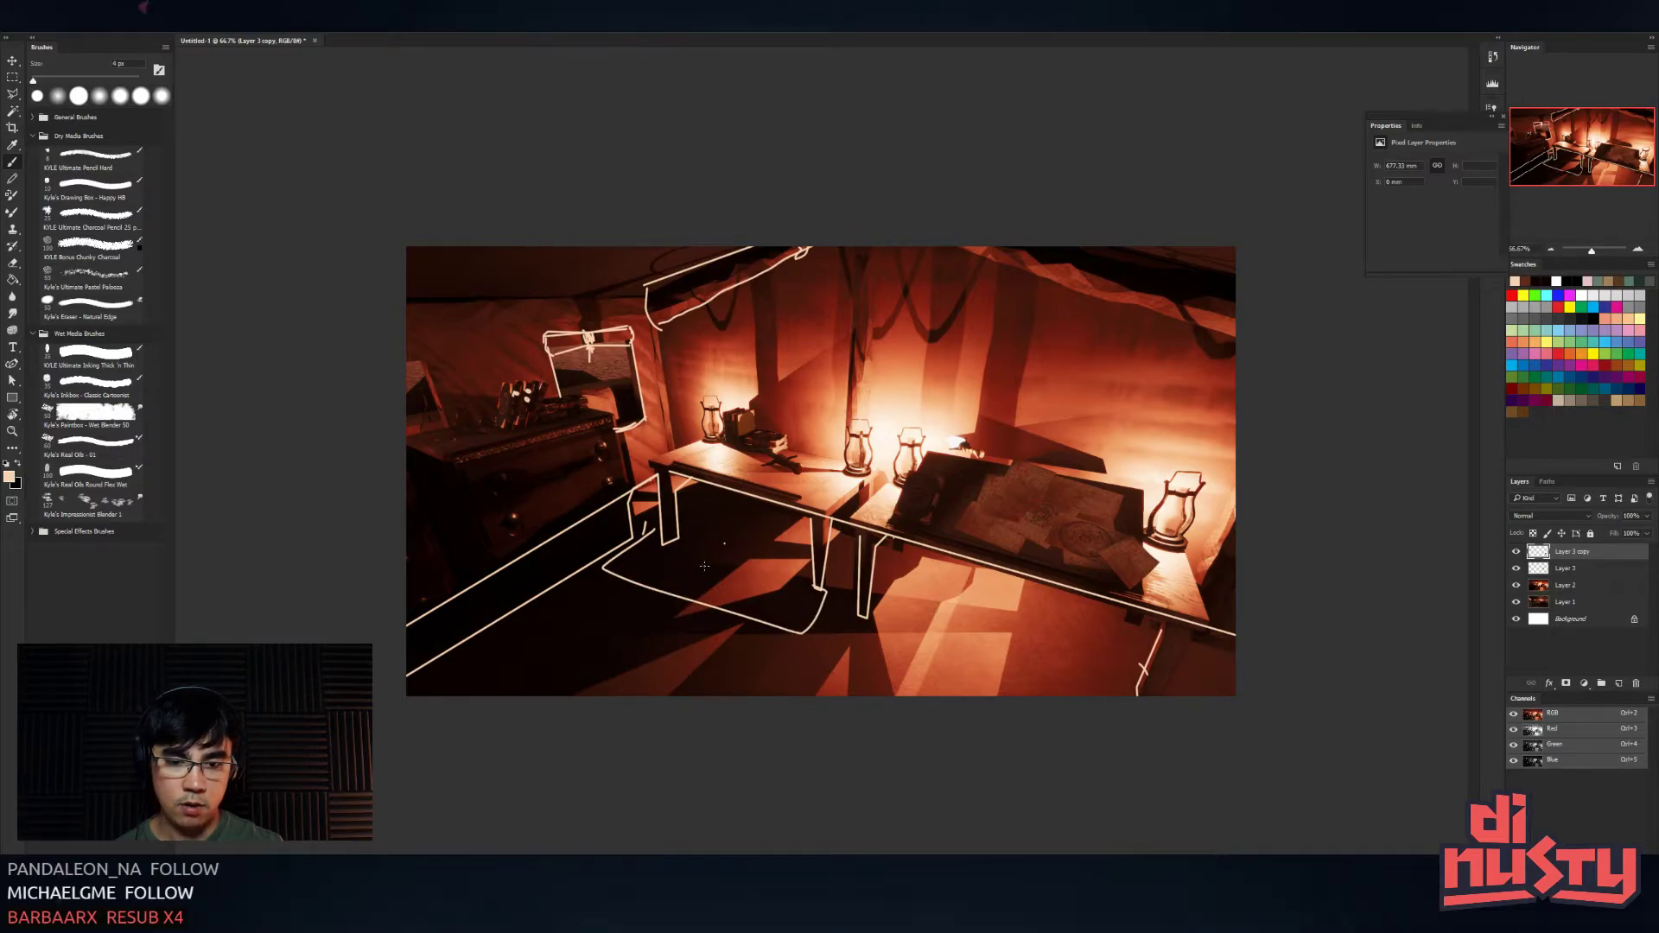
{"action": "left_click_drag", "start_coordinate": [724, 545], "coordinate": [571, 693]}
{"action": "mouse_move", "coordinate": [1024, 695]}
{"action": "left_mouse_down"}
{"action": "mouse_move", "coordinate": [1046, 620]}
{"action": "mouse_move", "coordinate": [770, 536]}
{"action": "left_mouse_up"}
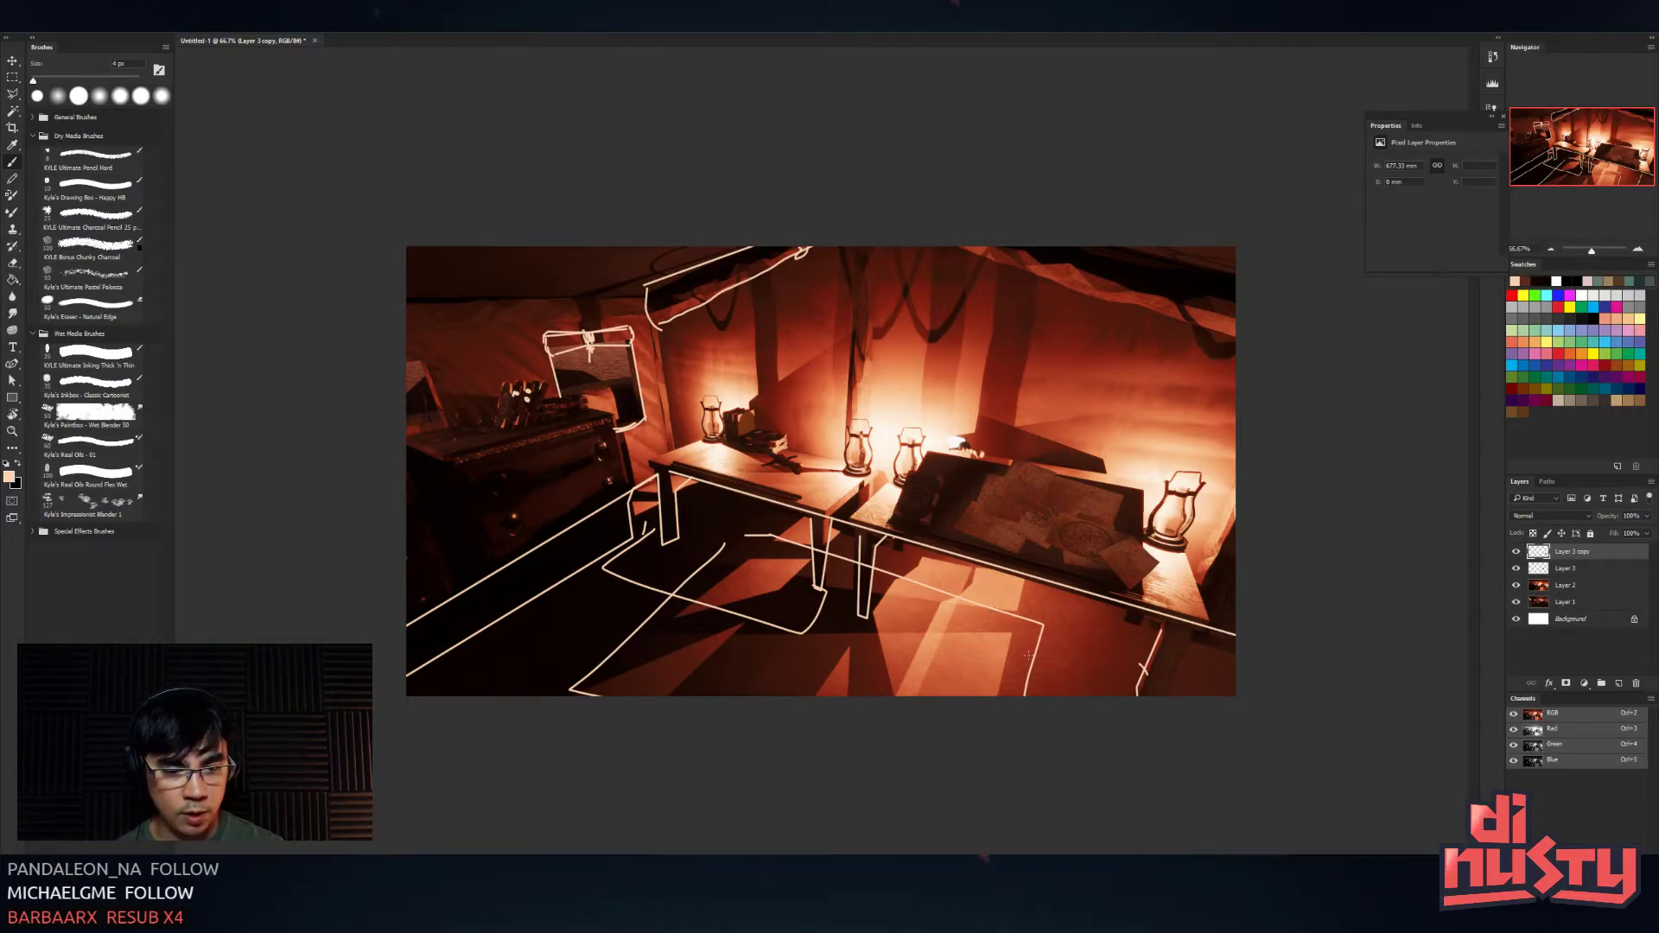
{"action": "left_click_drag", "start_coordinate": [991, 607], "coordinate": [1037, 665]}
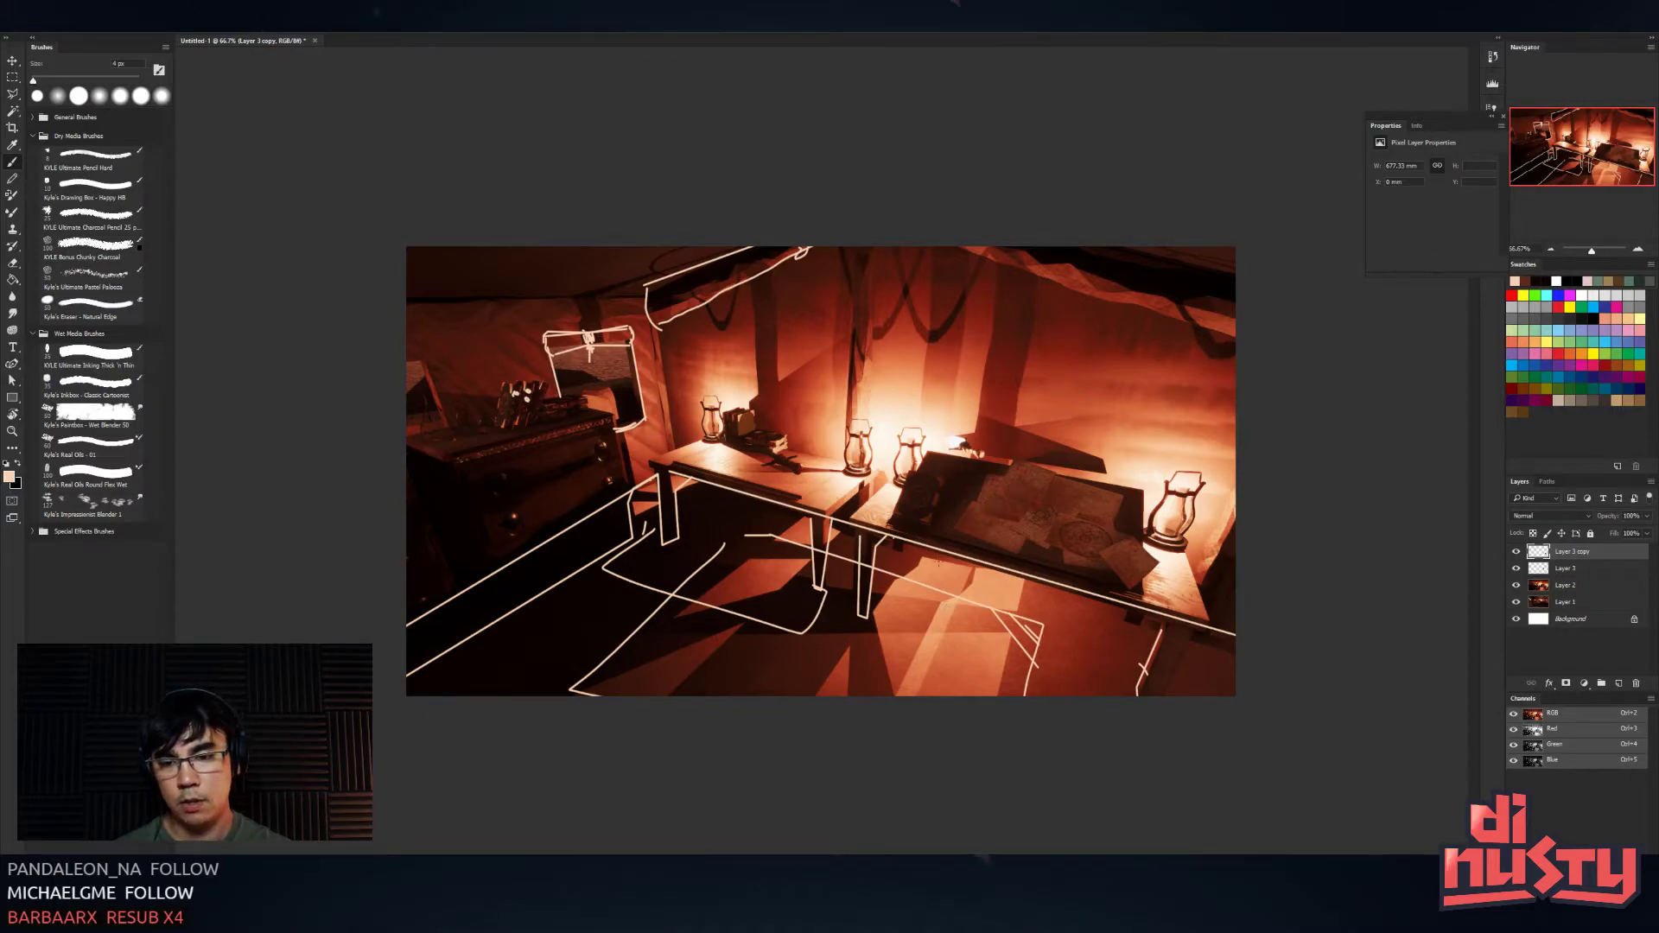
- Switch back to ArtStation, close the Camp island project and open the Desert Fountain project from the artist's portfolio
{"action": "key", "text": "alt+Tab"}
{"action": "scroll", "coordinate": [1002, 391], "scroll_direction": "down", "scroll_amount": 5}
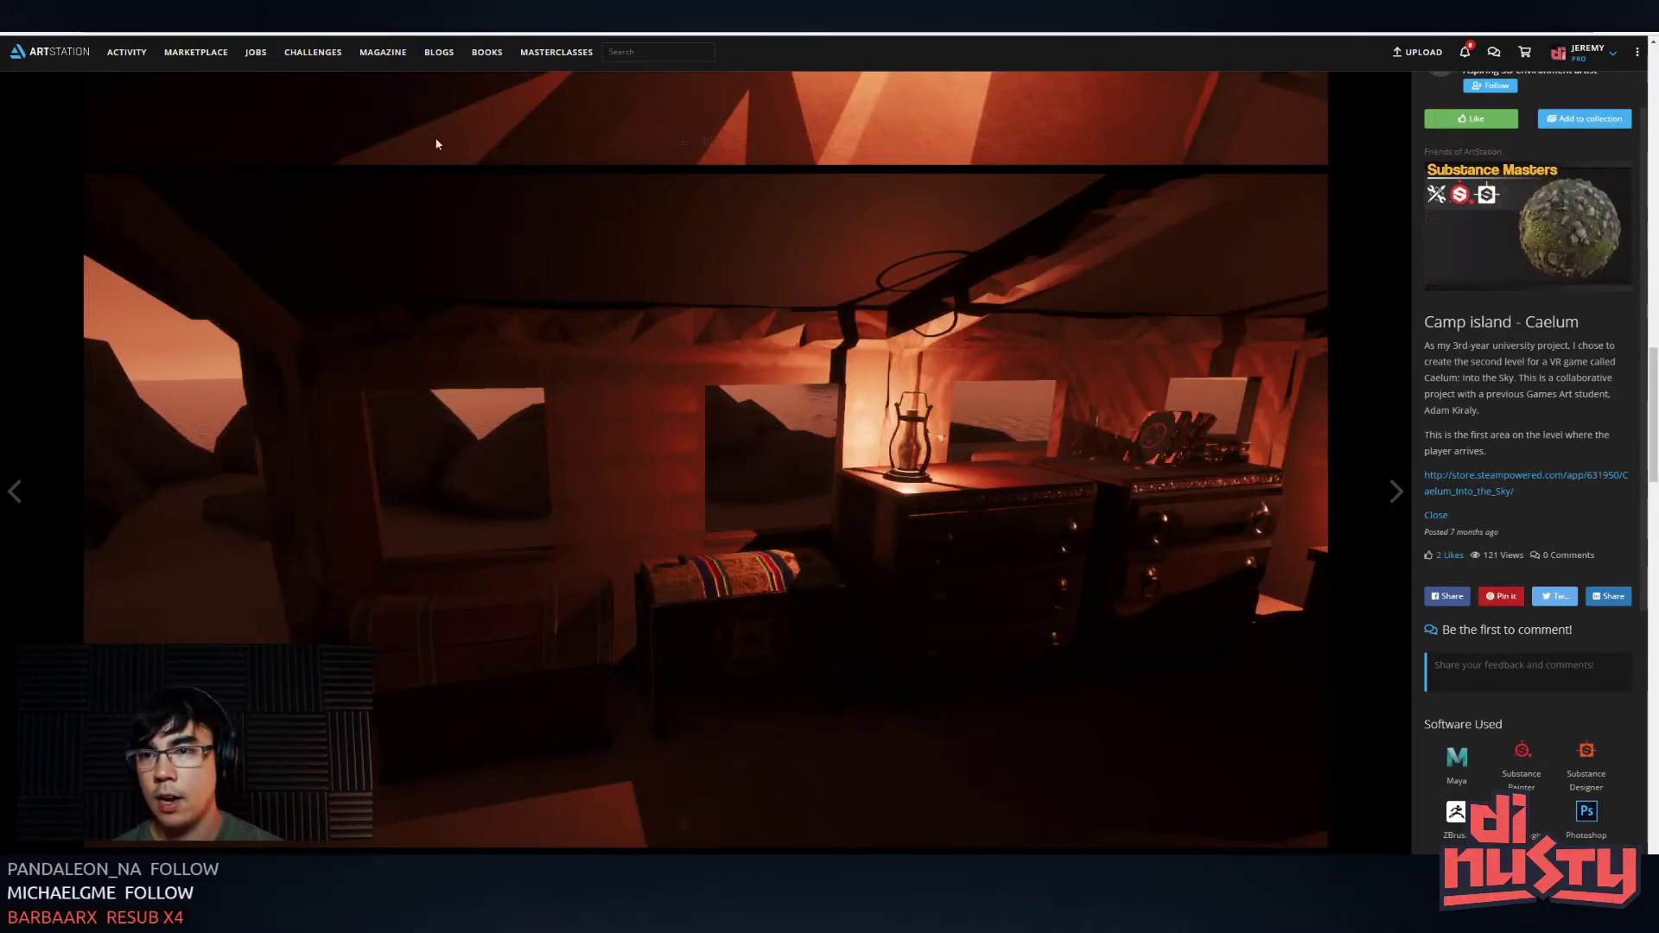
{"action": "key", "text": "Right"}
{"action": "key", "text": "Left"}
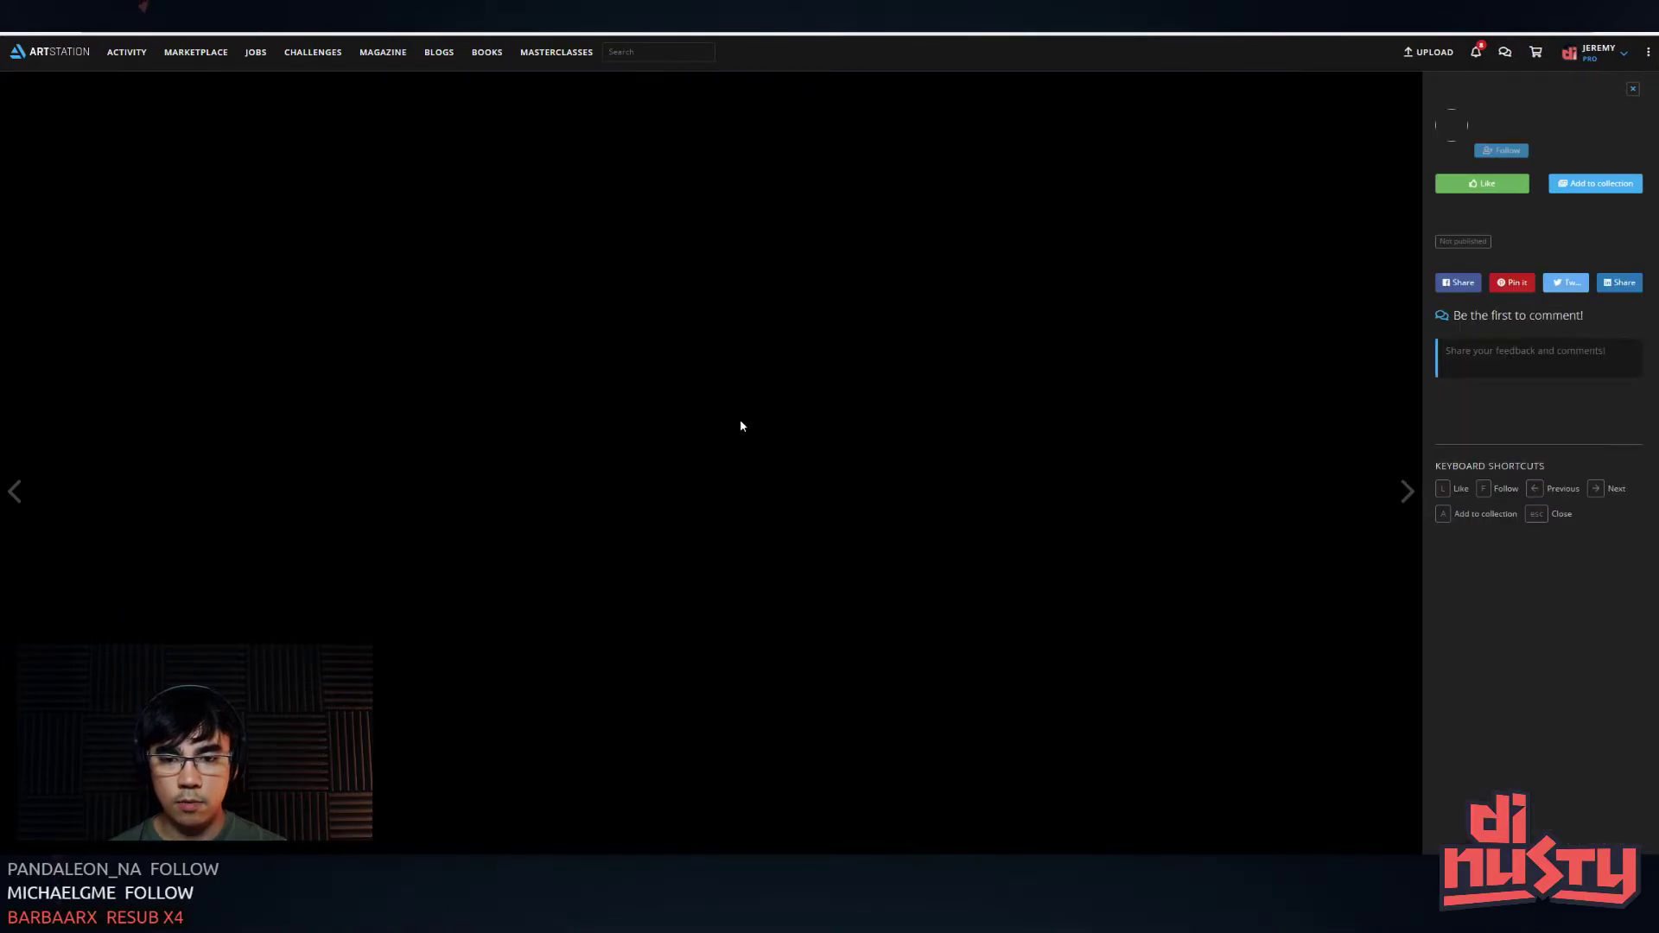
{"action": "key", "text": "Escape"}
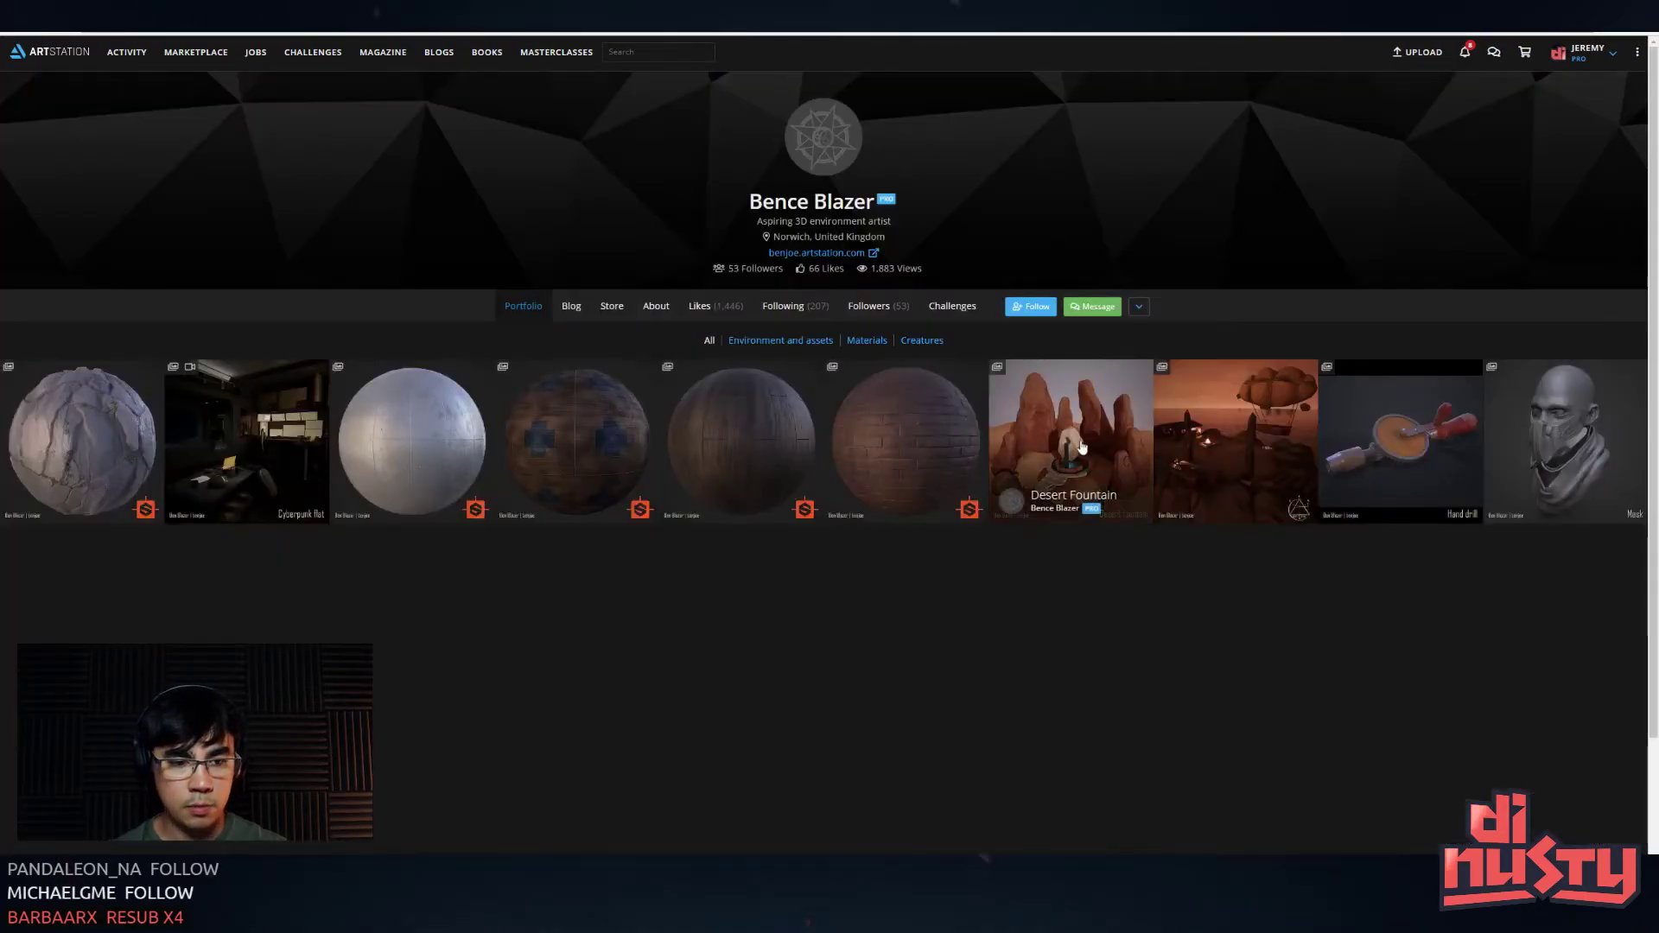
{"action": "left_click", "coordinate": [1115, 368]}
- Examine the Desert Fountain wide and close-up renders together with the original concept art
{"action": "scroll", "coordinate": [1018, 458], "scroll_direction": "down", "scroll_amount": 1}
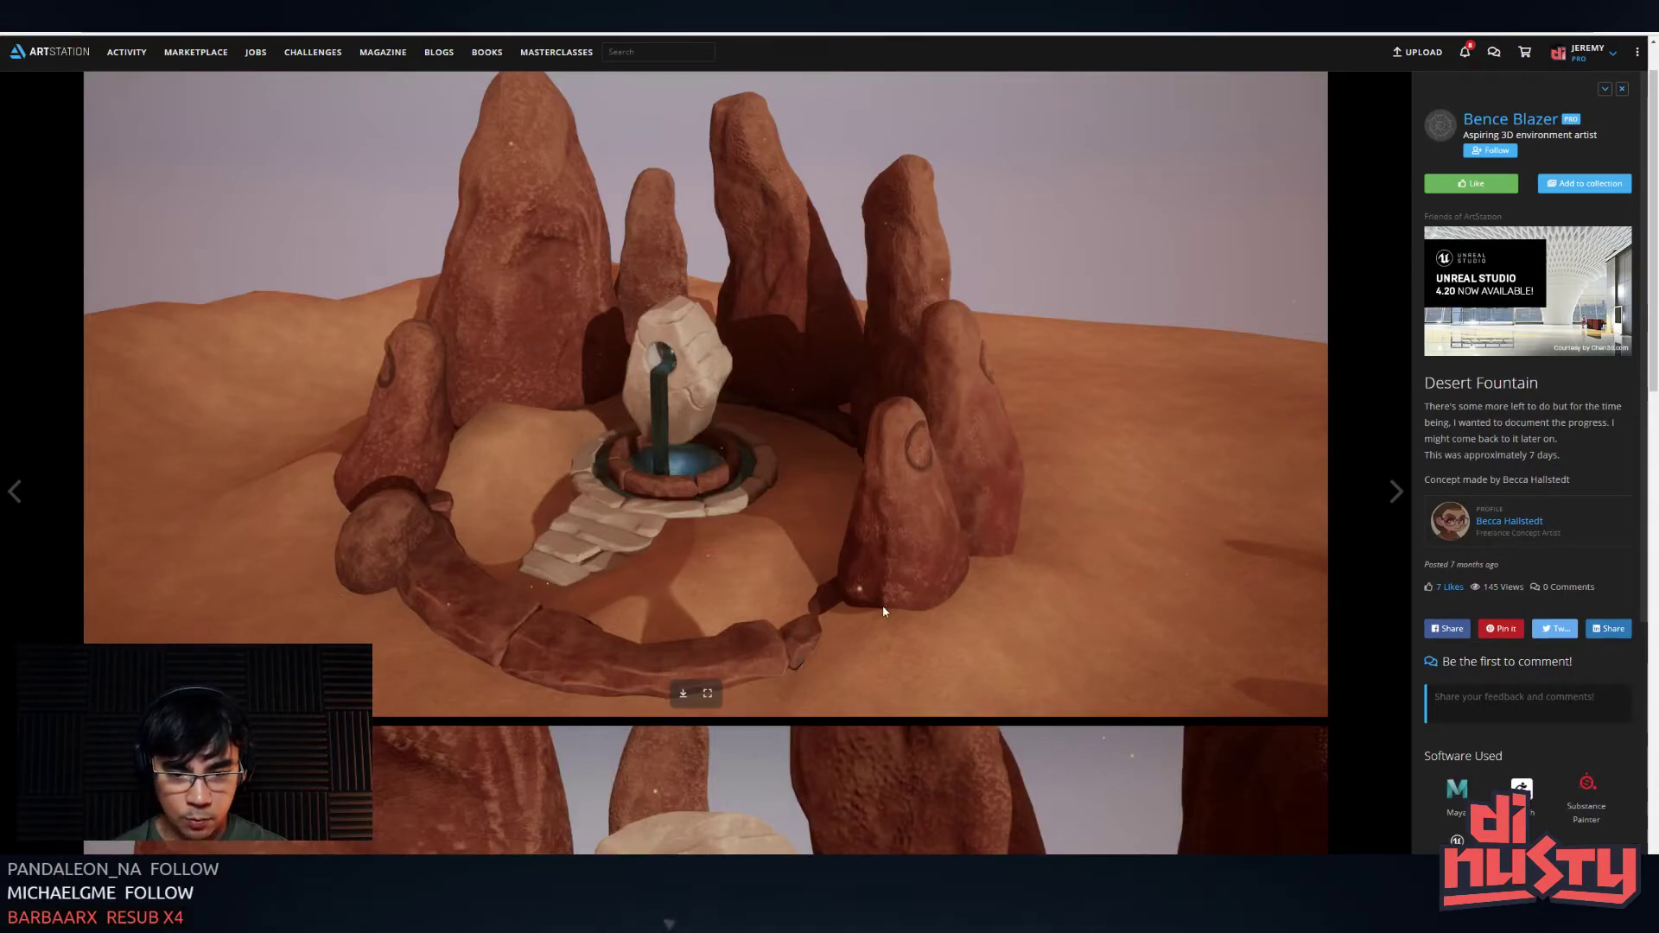
{"action": "scroll", "coordinate": [880, 483], "scroll_direction": "down", "scroll_amount": 5}
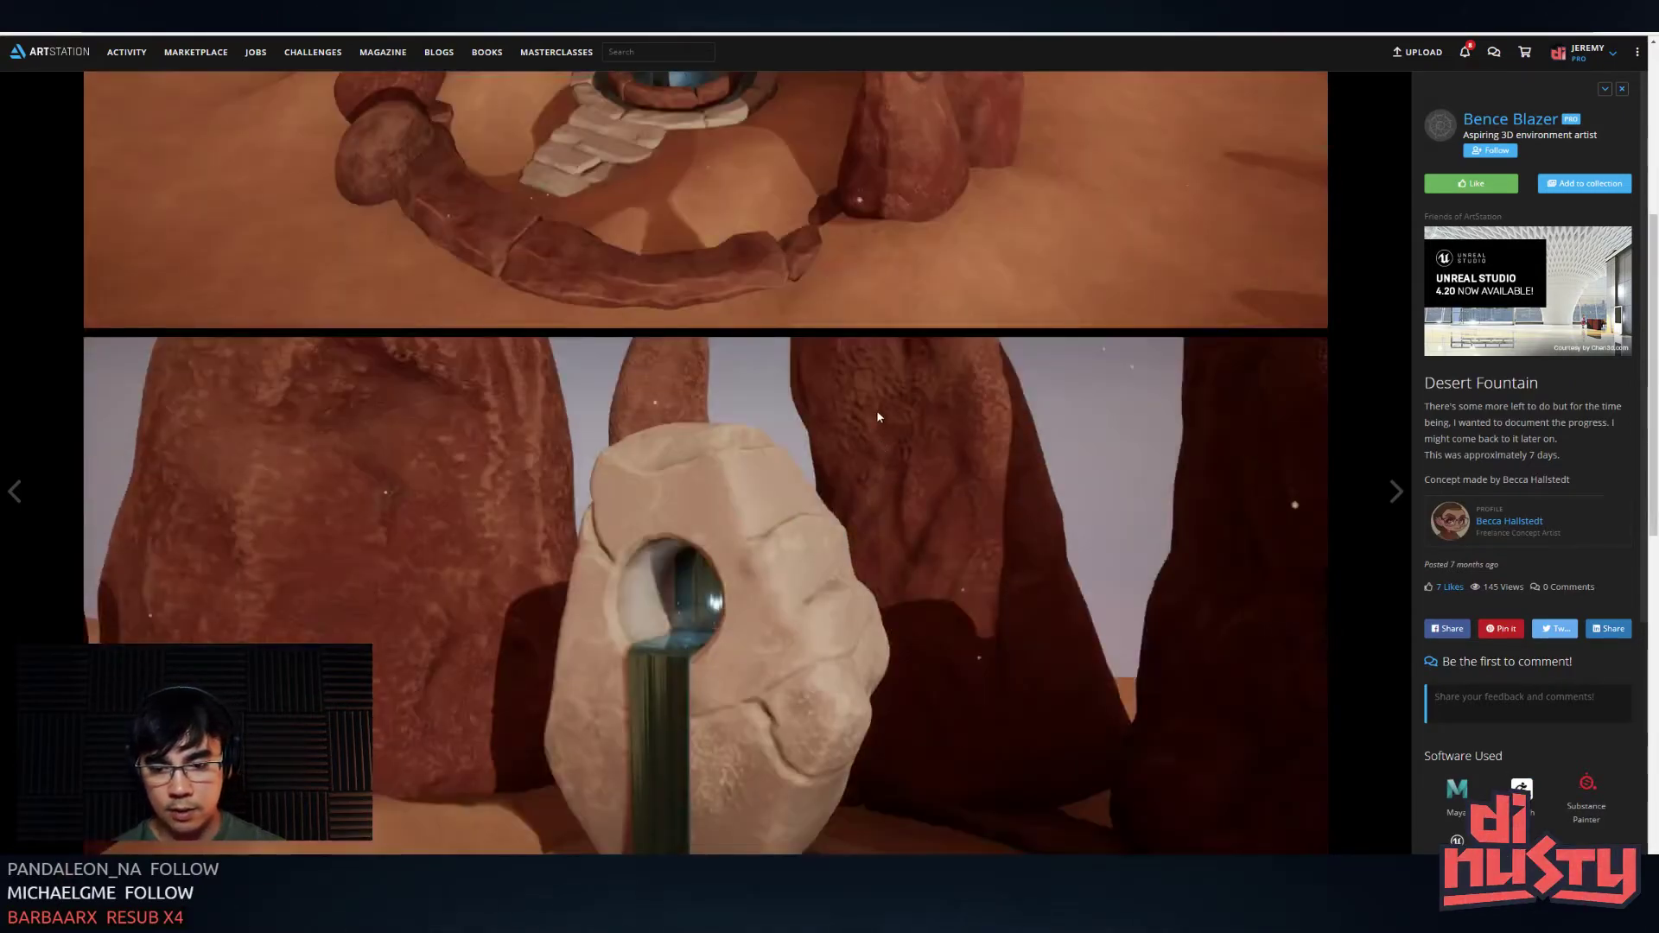
{"action": "scroll", "coordinate": [874, 386], "scroll_direction": "down", "scroll_amount": 3}
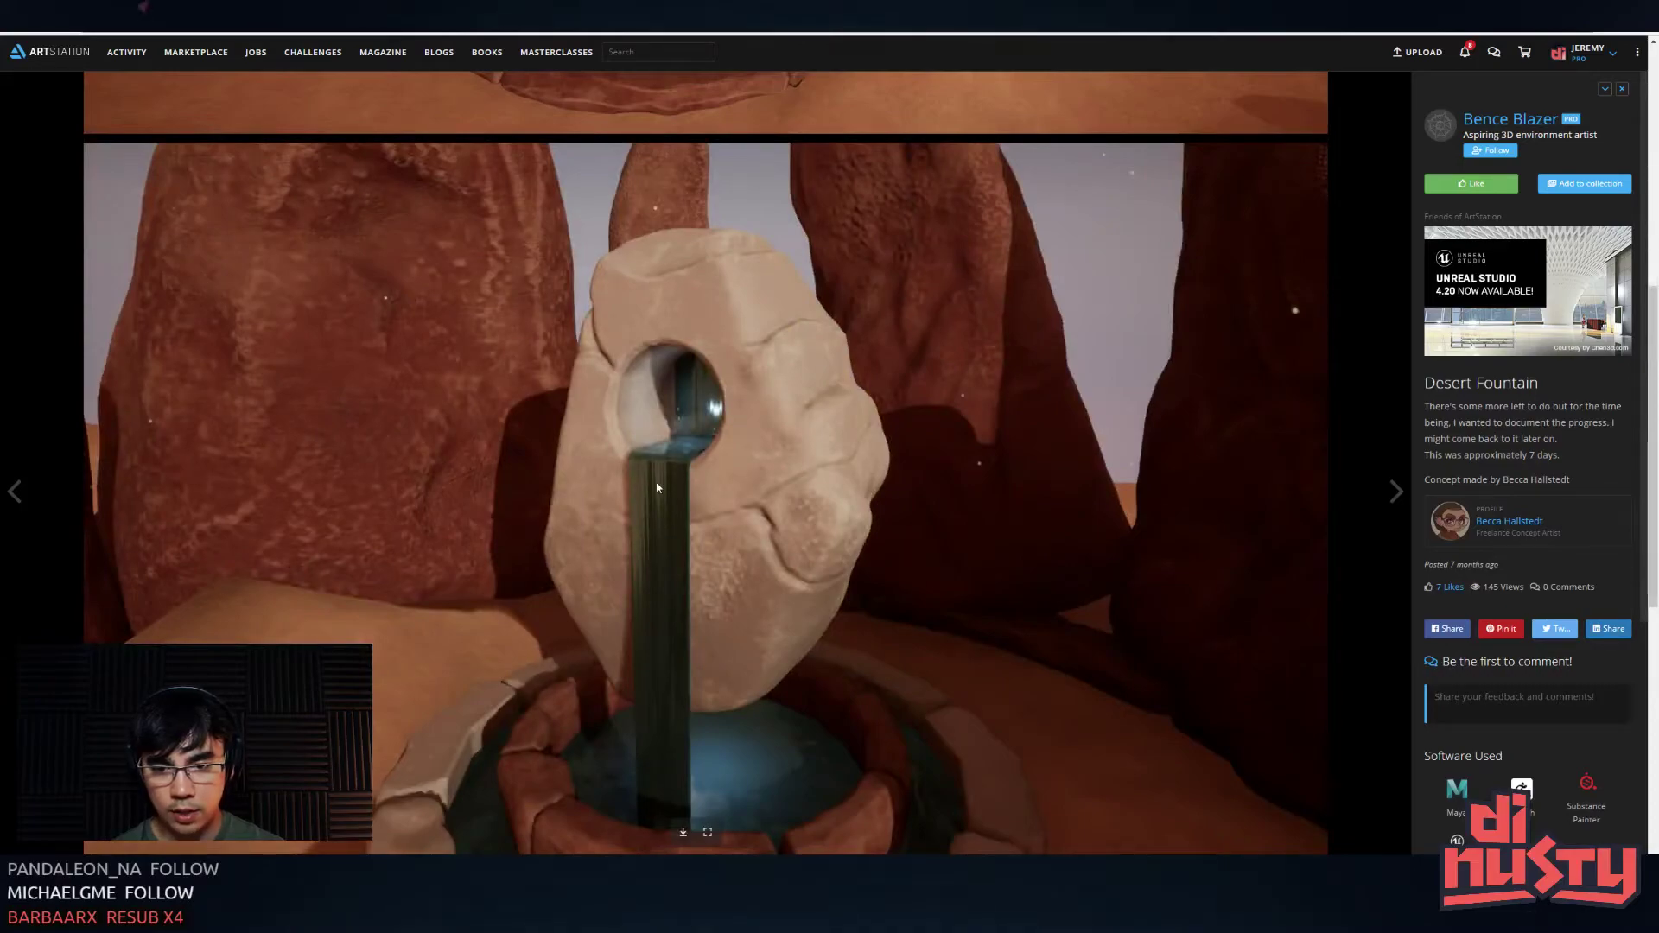
{"action": "scroll", "coordinate": [672, 468], "scroll_direction": "down", "scroll_amount": 7}
{"action": "scroll", "coordinate": [673, 468], "scroll_direction": "down", "scroll_amount": 4}
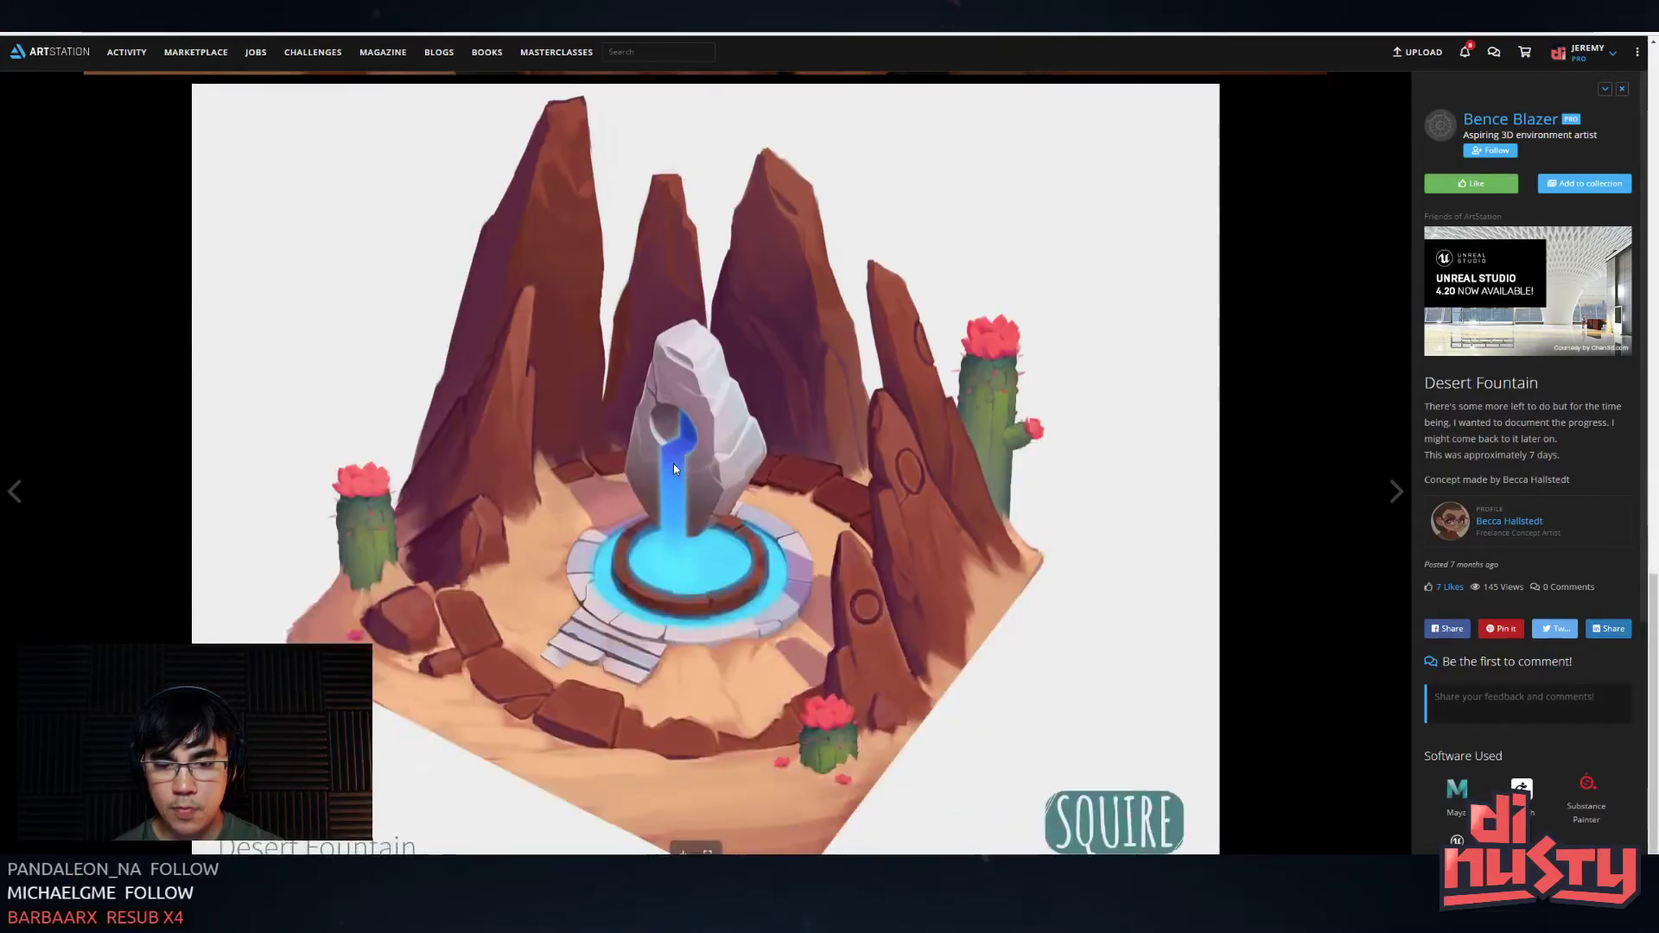
{"action": "scroll", "coordinate": [931, 526], "scroll_direction": "up", "scroll_amount": 2}
{"action": "scroll", "coordinate": [1037, 561], "scroll_direction": "down", "scroll_amount": 2}
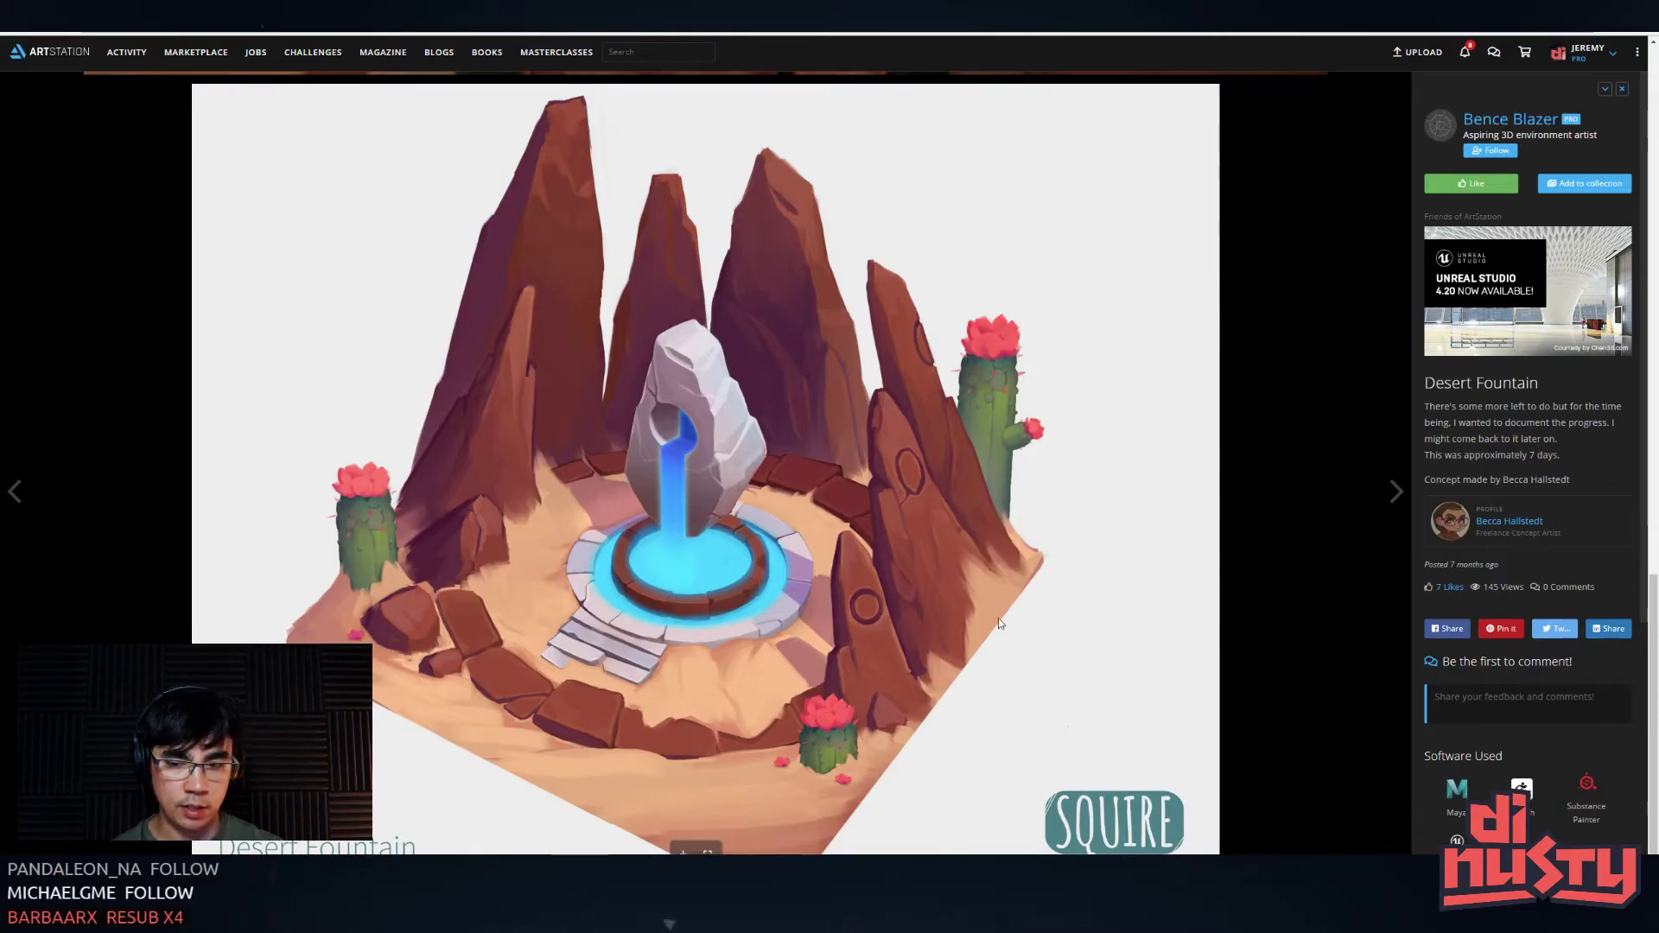
{"action": "scroll", "coordinate": [955, 499], "scroll_direction": "up", "scroll_amount": 4}
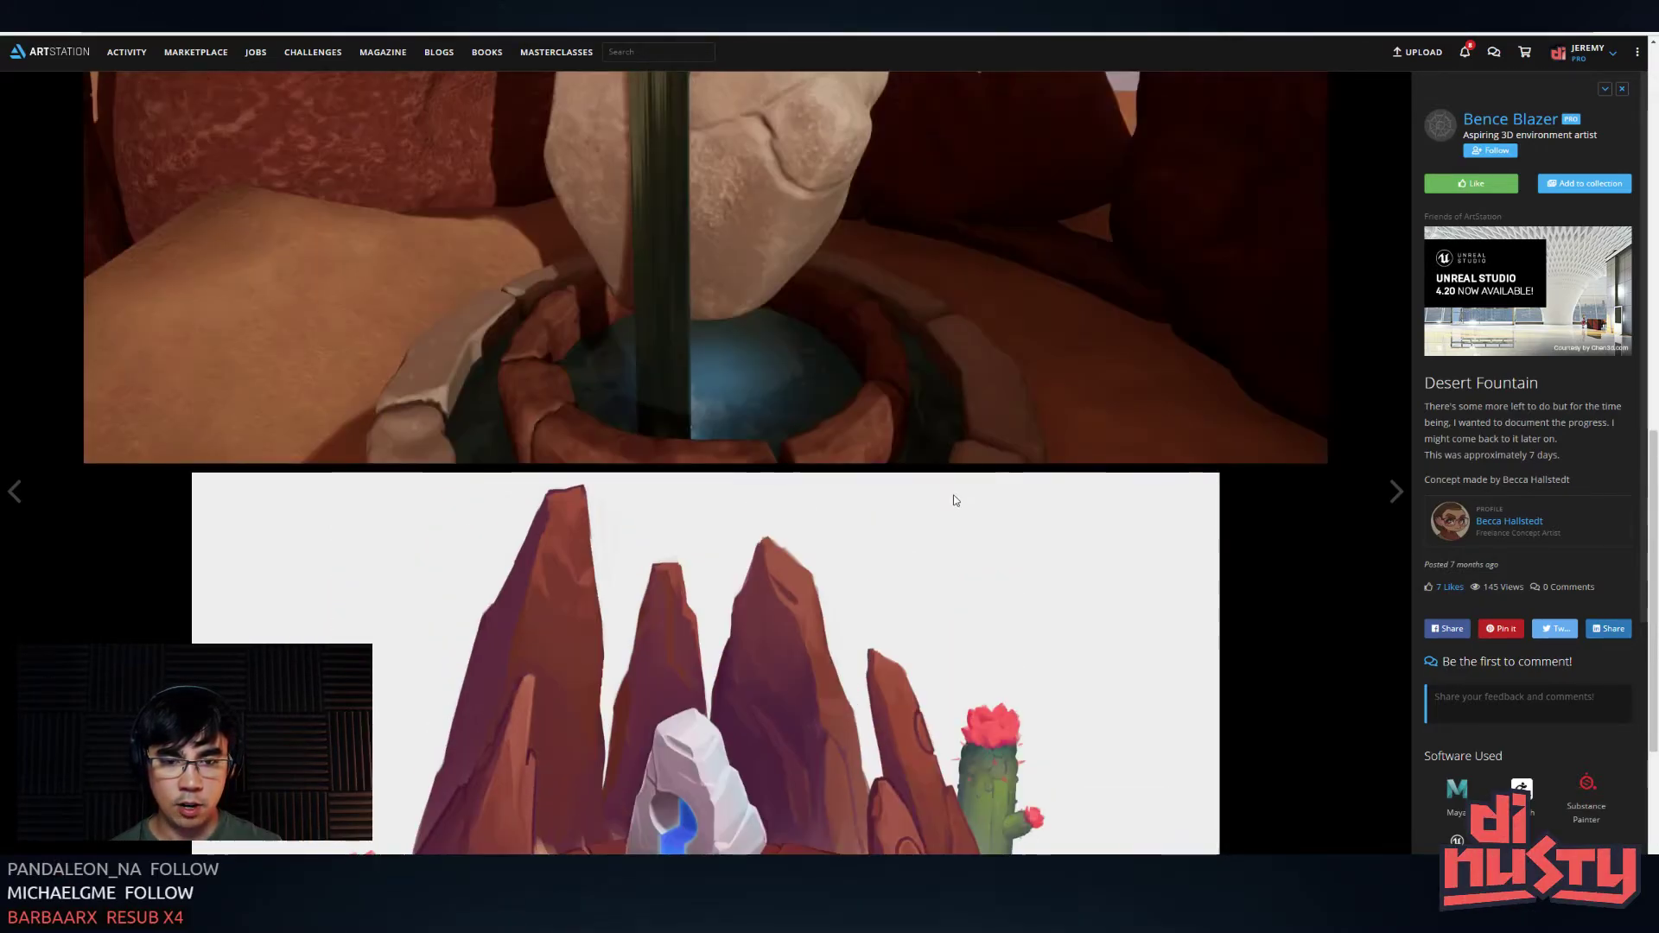
{"action": "scroll", "coordinate": [955, 500], "scroll_direction": "up", "scroll_amount": 3}
{"action": "scroll", "coordinate": [98, 500], "scroll_direction": "down", "scroll_amount": 1}
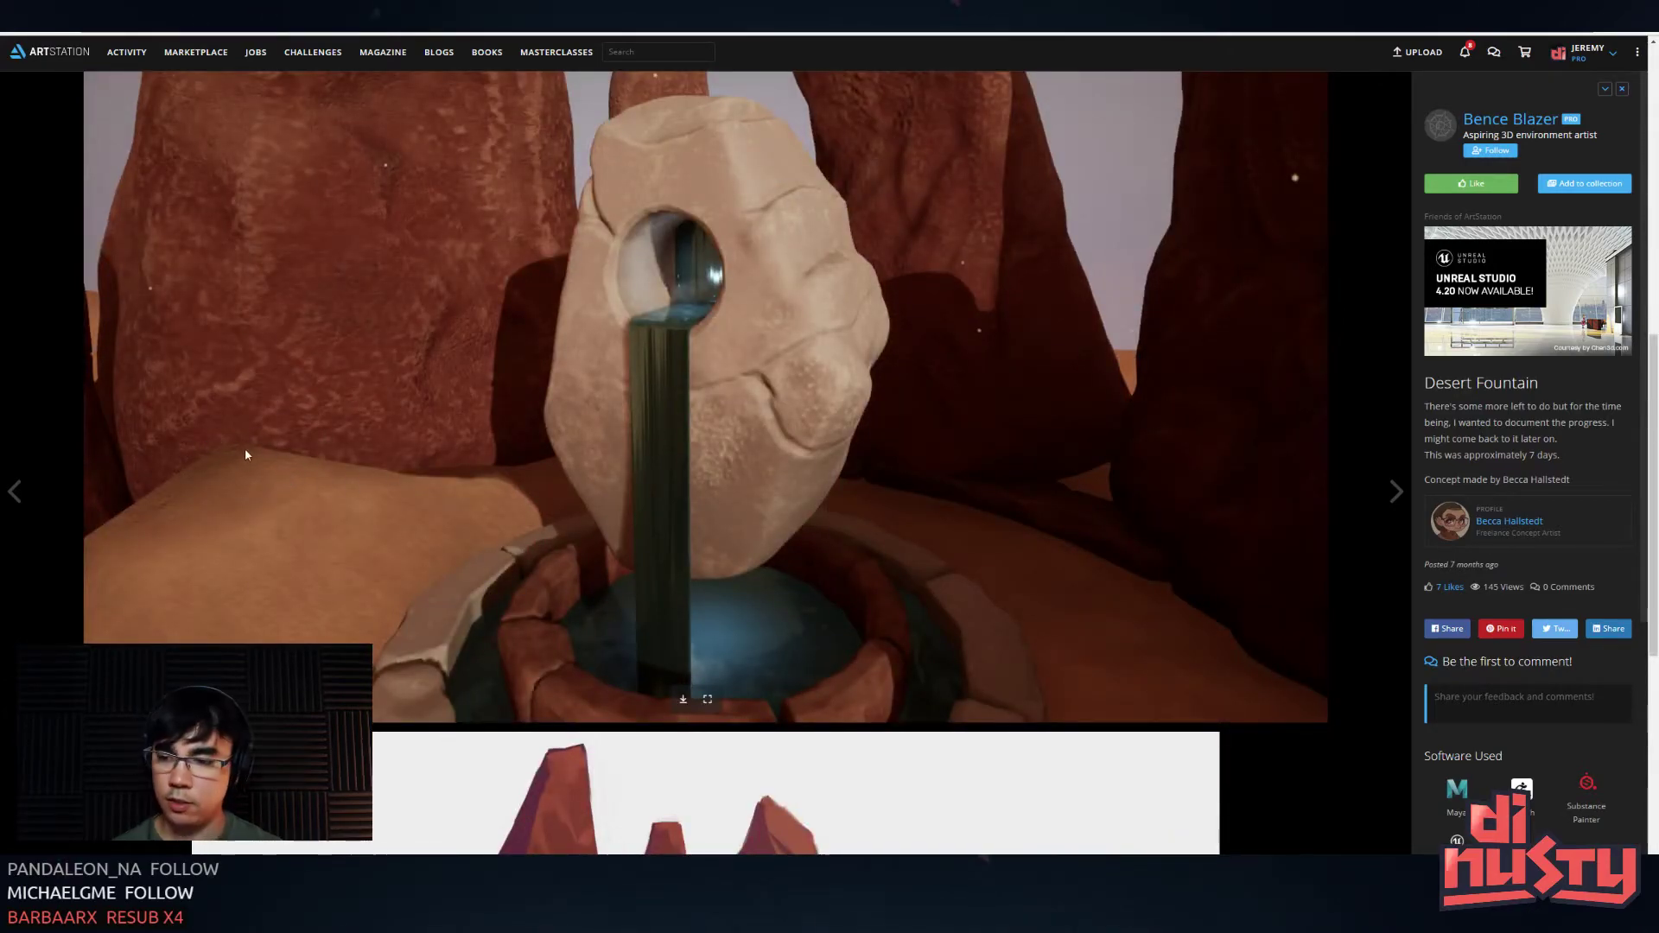
- Compare the rock shapes and colours in the wide Desert Fountain render with the concept art
{"action": "scroll", "coordinate": [521, 367], "scroll_direction": "up", "scroll_amount": 7}
{"action": "scroll", "coordinate": [965, 506], "scroll_direction": "down", "scroll_amount": 1}
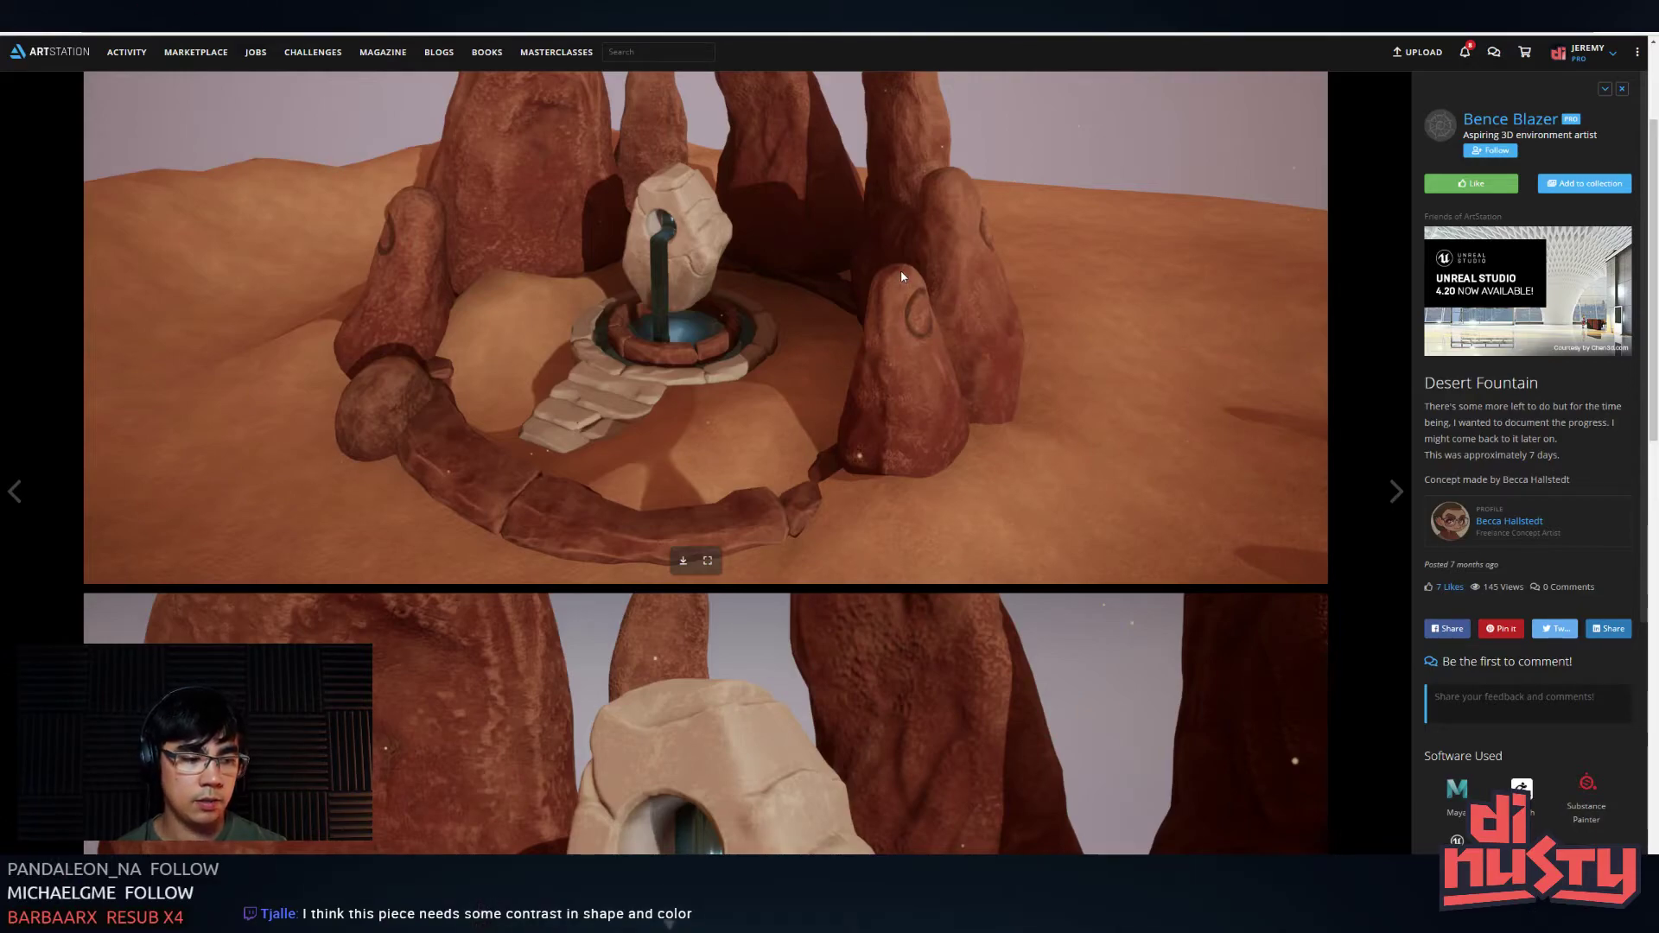
{"action": "scroll", "coordinate": [902, 276], "scroll_direction": "up", "scroll_amount": 2}
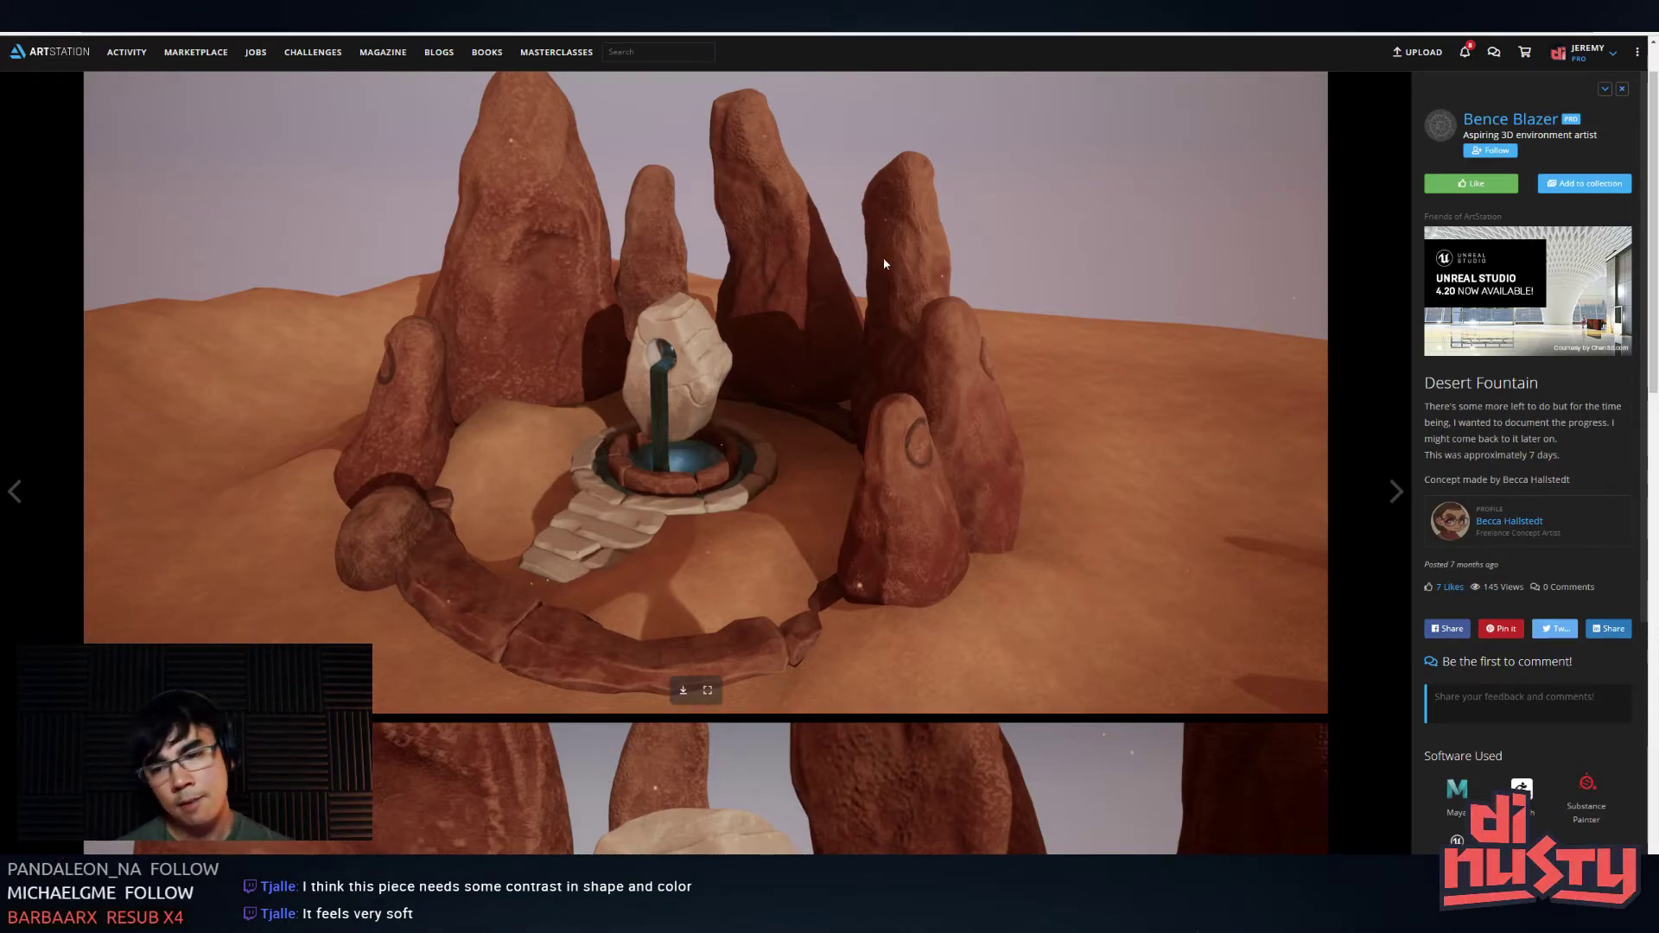
{"action": "scroll", "coordinate": [866, 242], "scroll_direction": "down", "scroll_amount": 13}
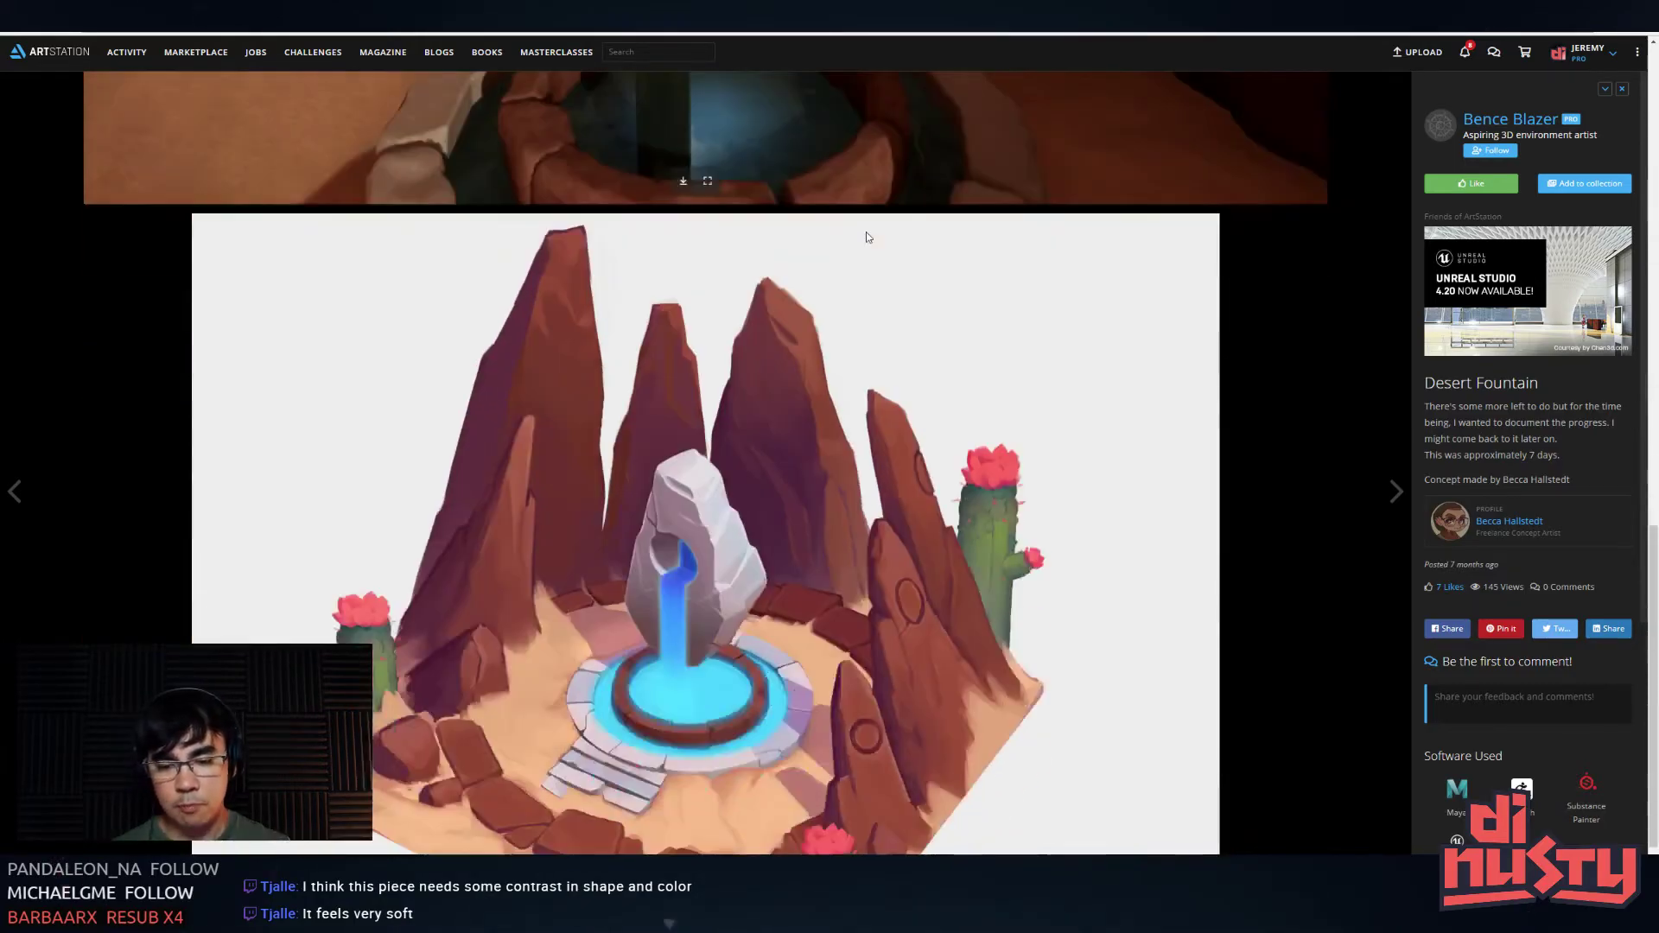
{"action": "scroll", "coordinate": [867, 235], "scroll_direction": "down", "scroll_amount": 1}
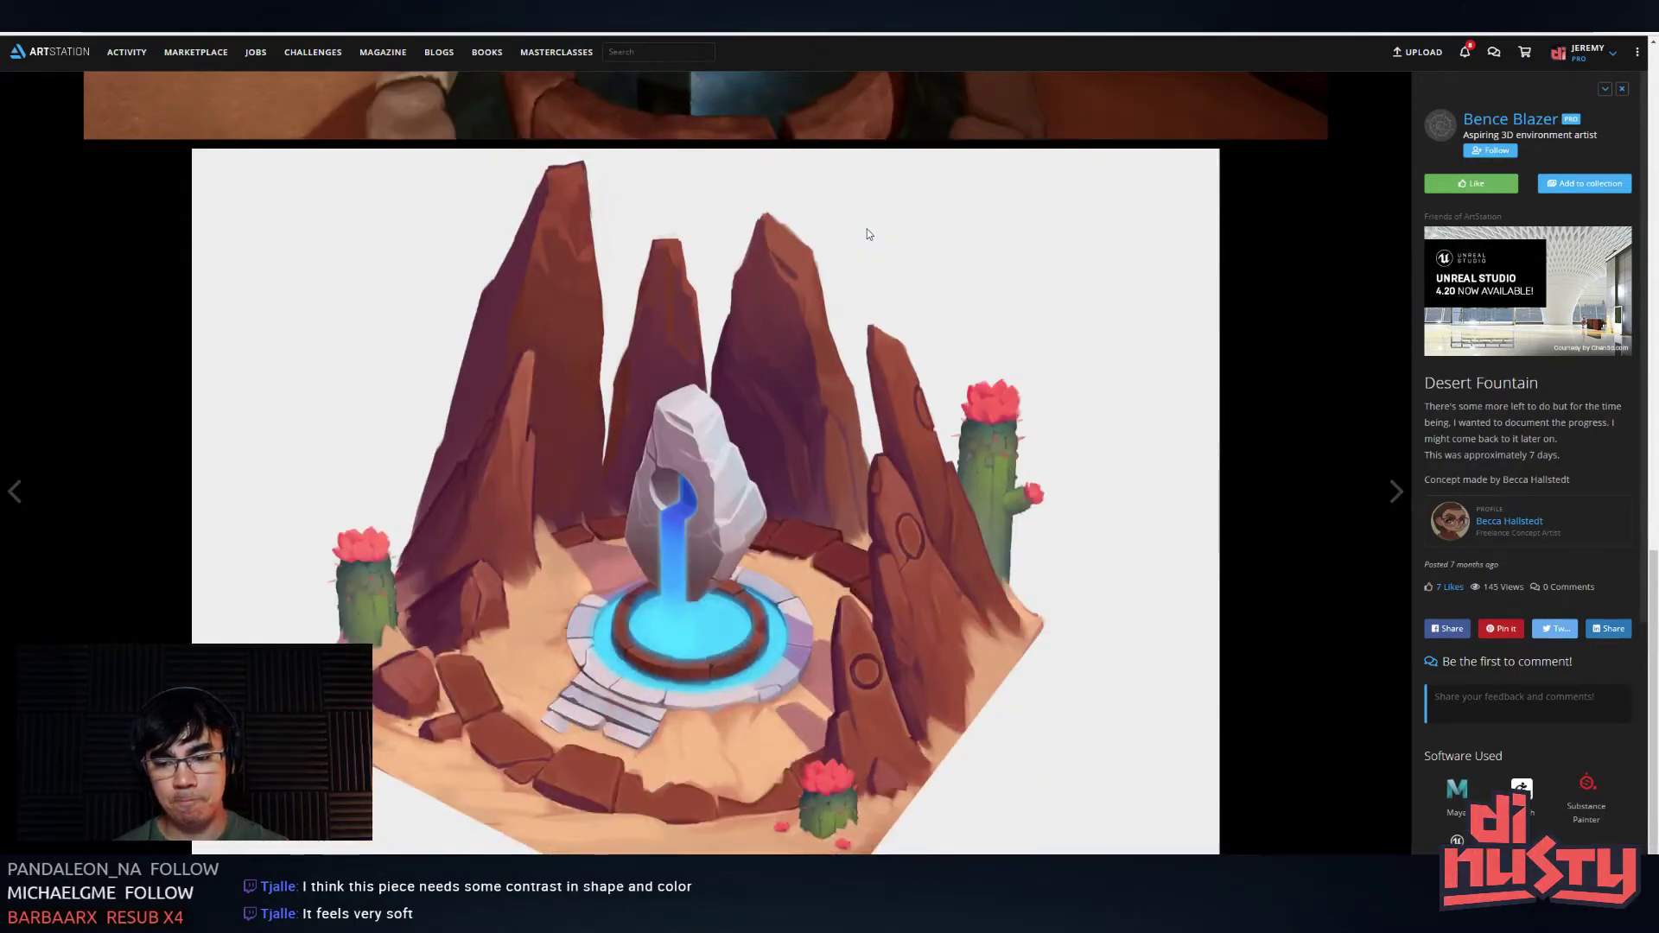
{"action": "scroll", "coordinate": [647, 563], "scroll_direction": "up", "scroll_amount": 5}
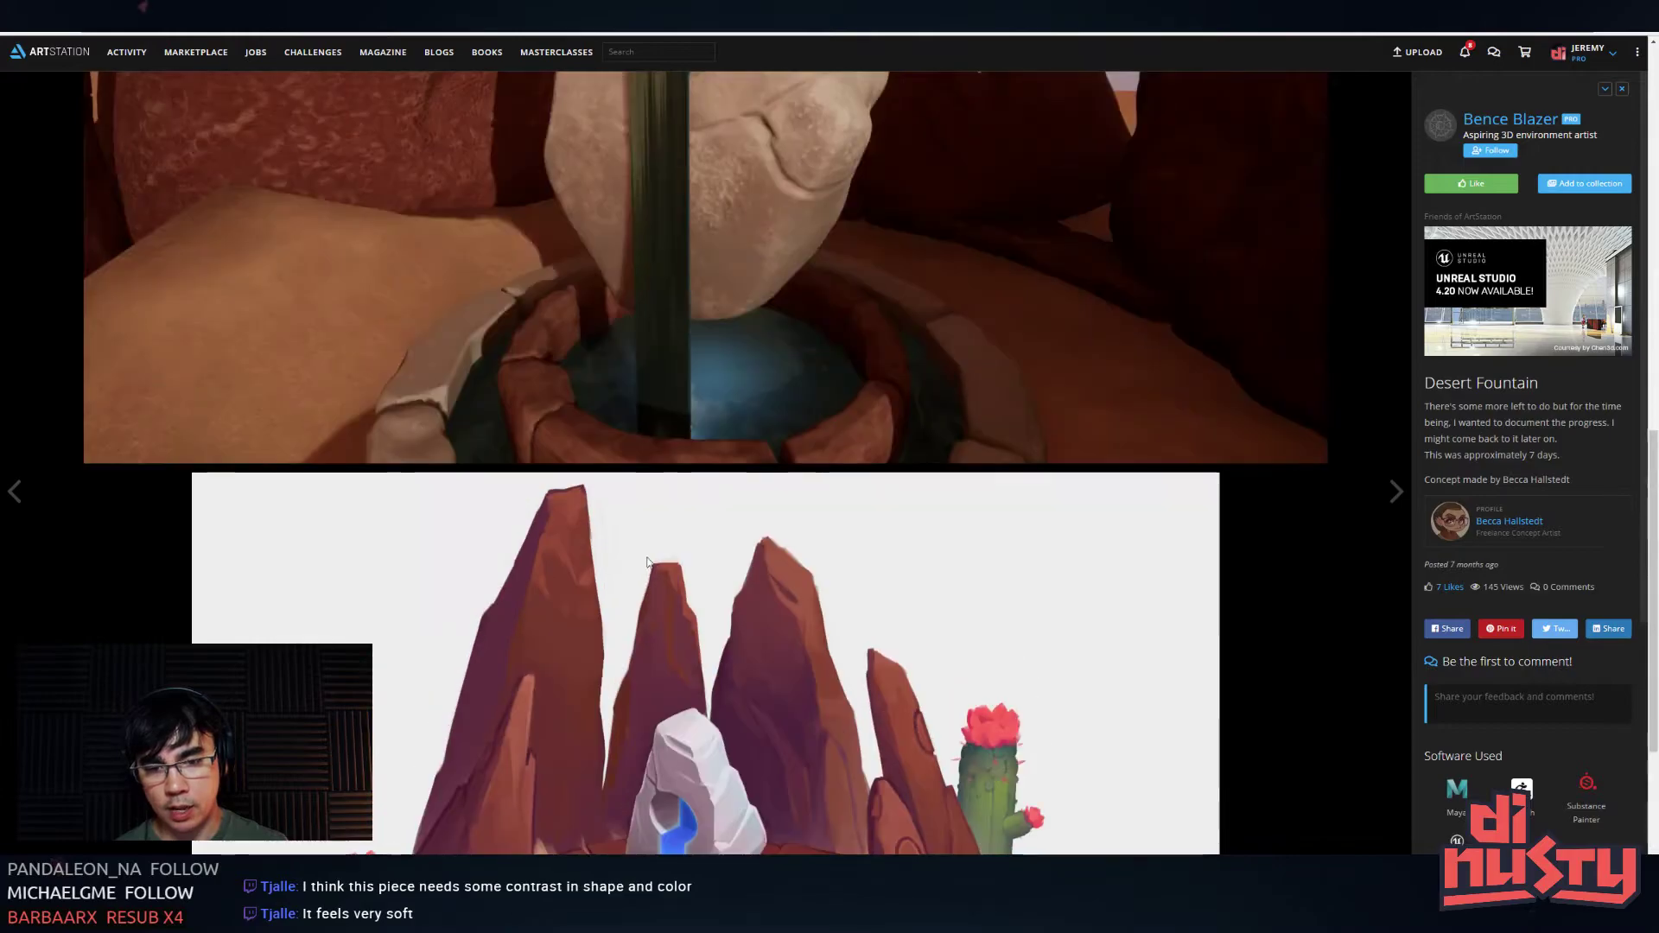
{"action": "scroll", "coordinate": [647, 562], "scroll_direction": "up", "scroll_amount": 11}
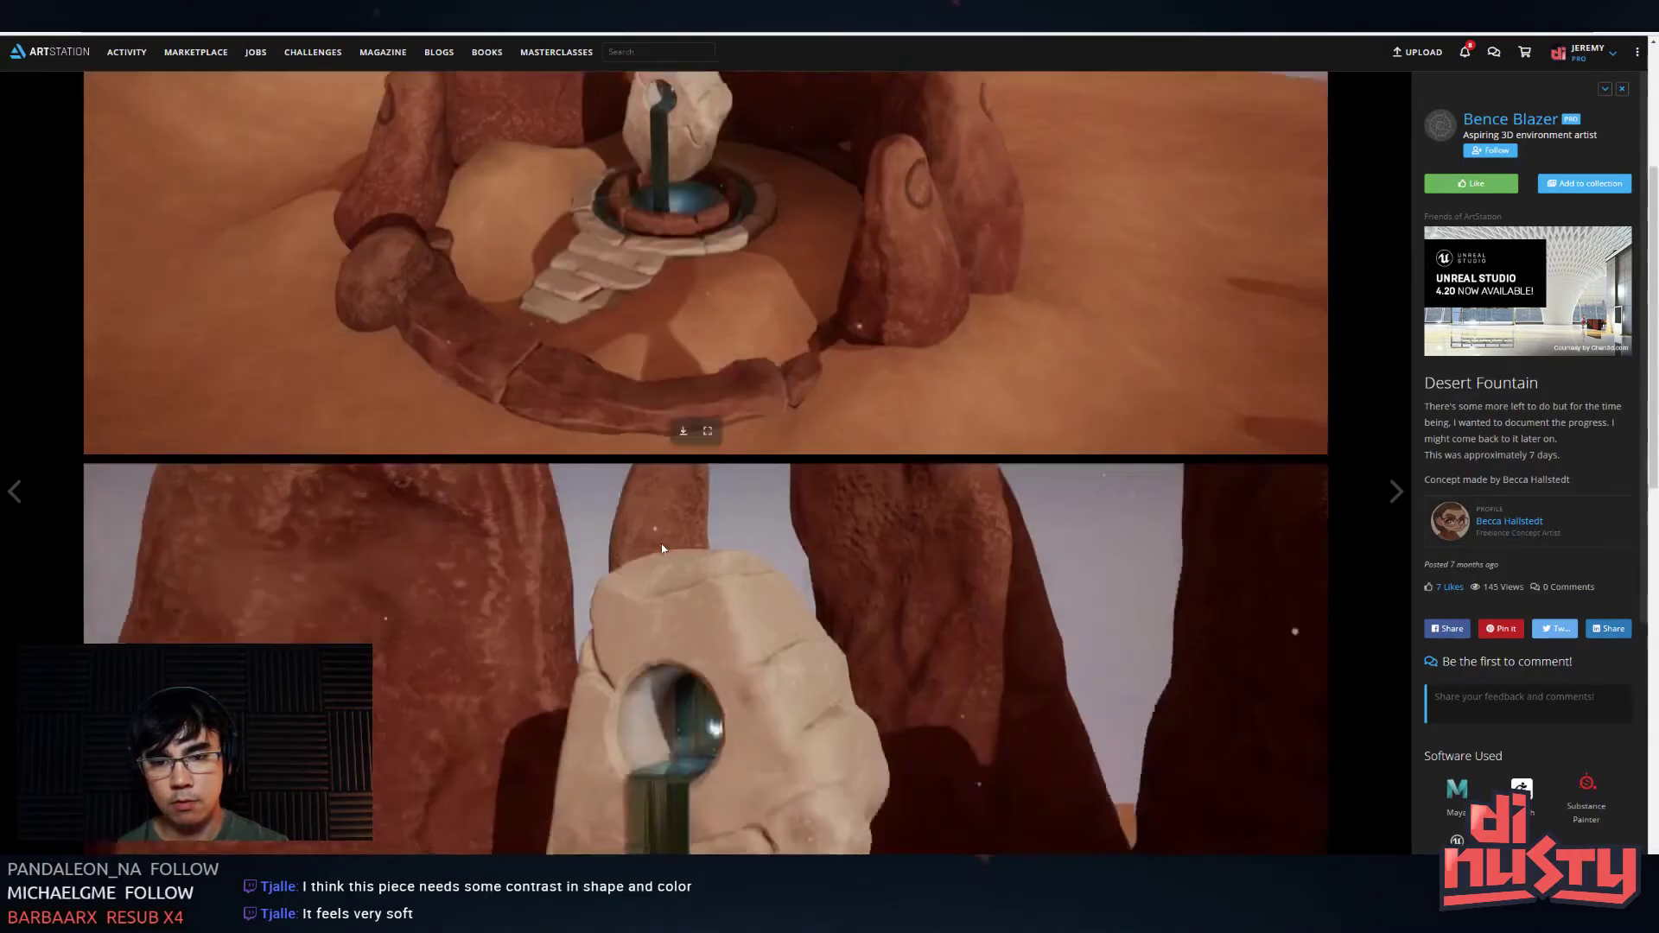
{"action": "scroll", "coordinate": [662, 547], "scroll_direction": "down", "scroll_amount": 6}
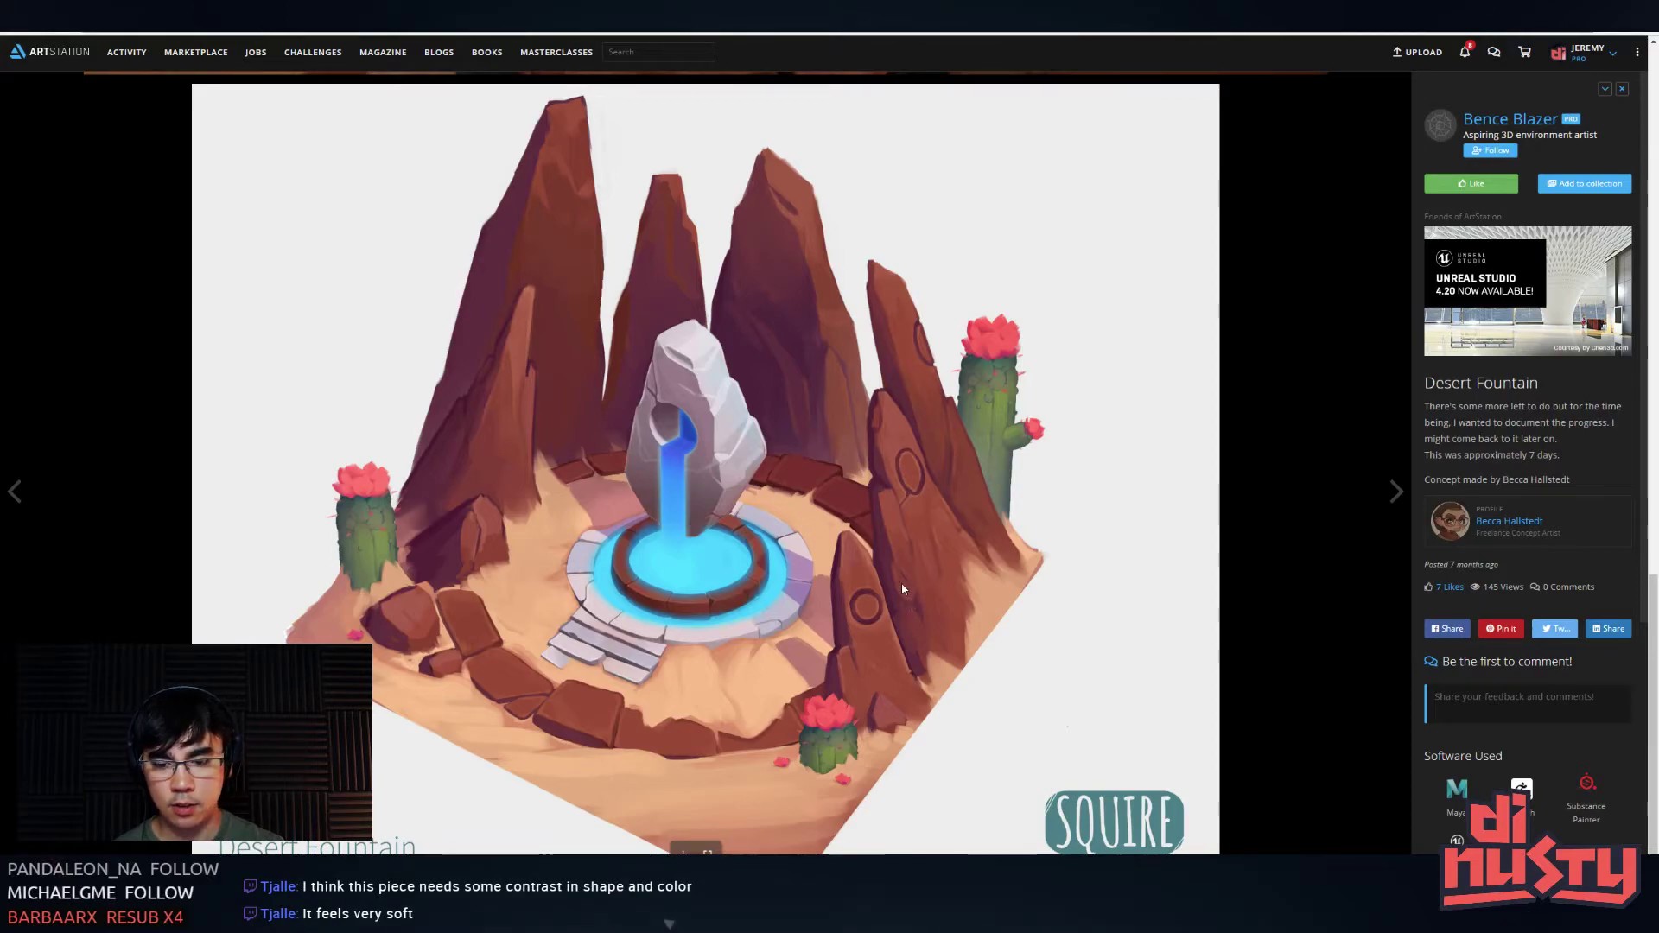
- Compare the fountain's water and central stone in the close-up render with the concept art, and return to the wide render
{"action": "scroll", "coordinate": [536, 620], "scroll_direction": "up", "scroll_amount": 1}
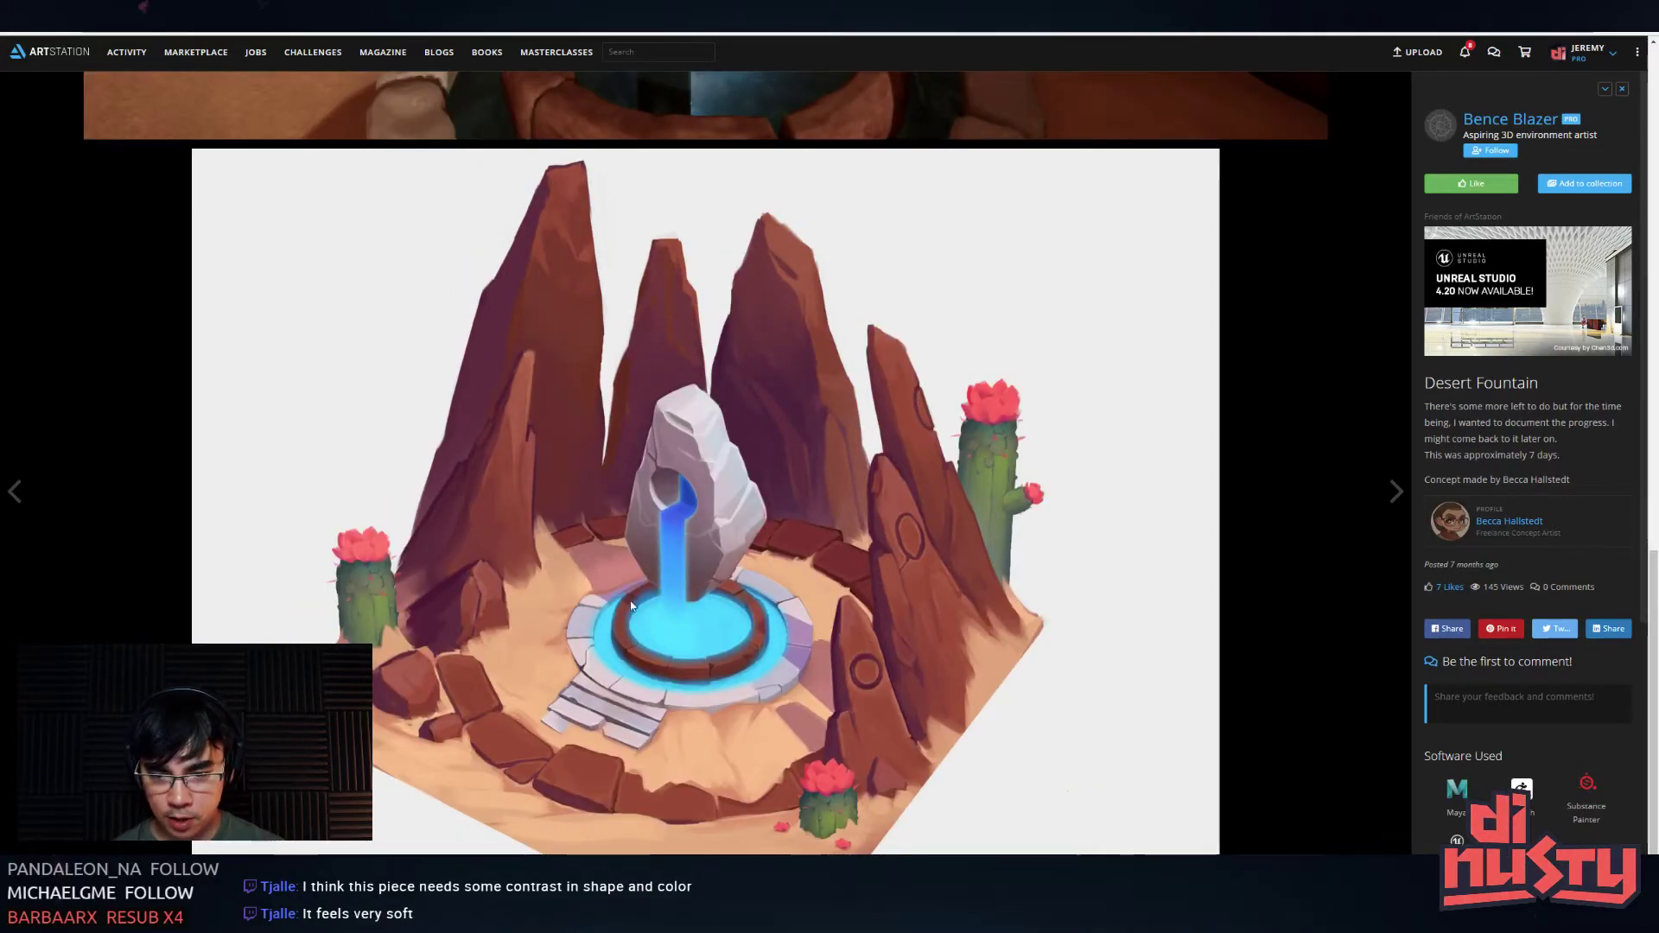
{"action": "scroll", "coordinate": [652, 571], "scroll_direction": "up", "scroll_amount": 6}
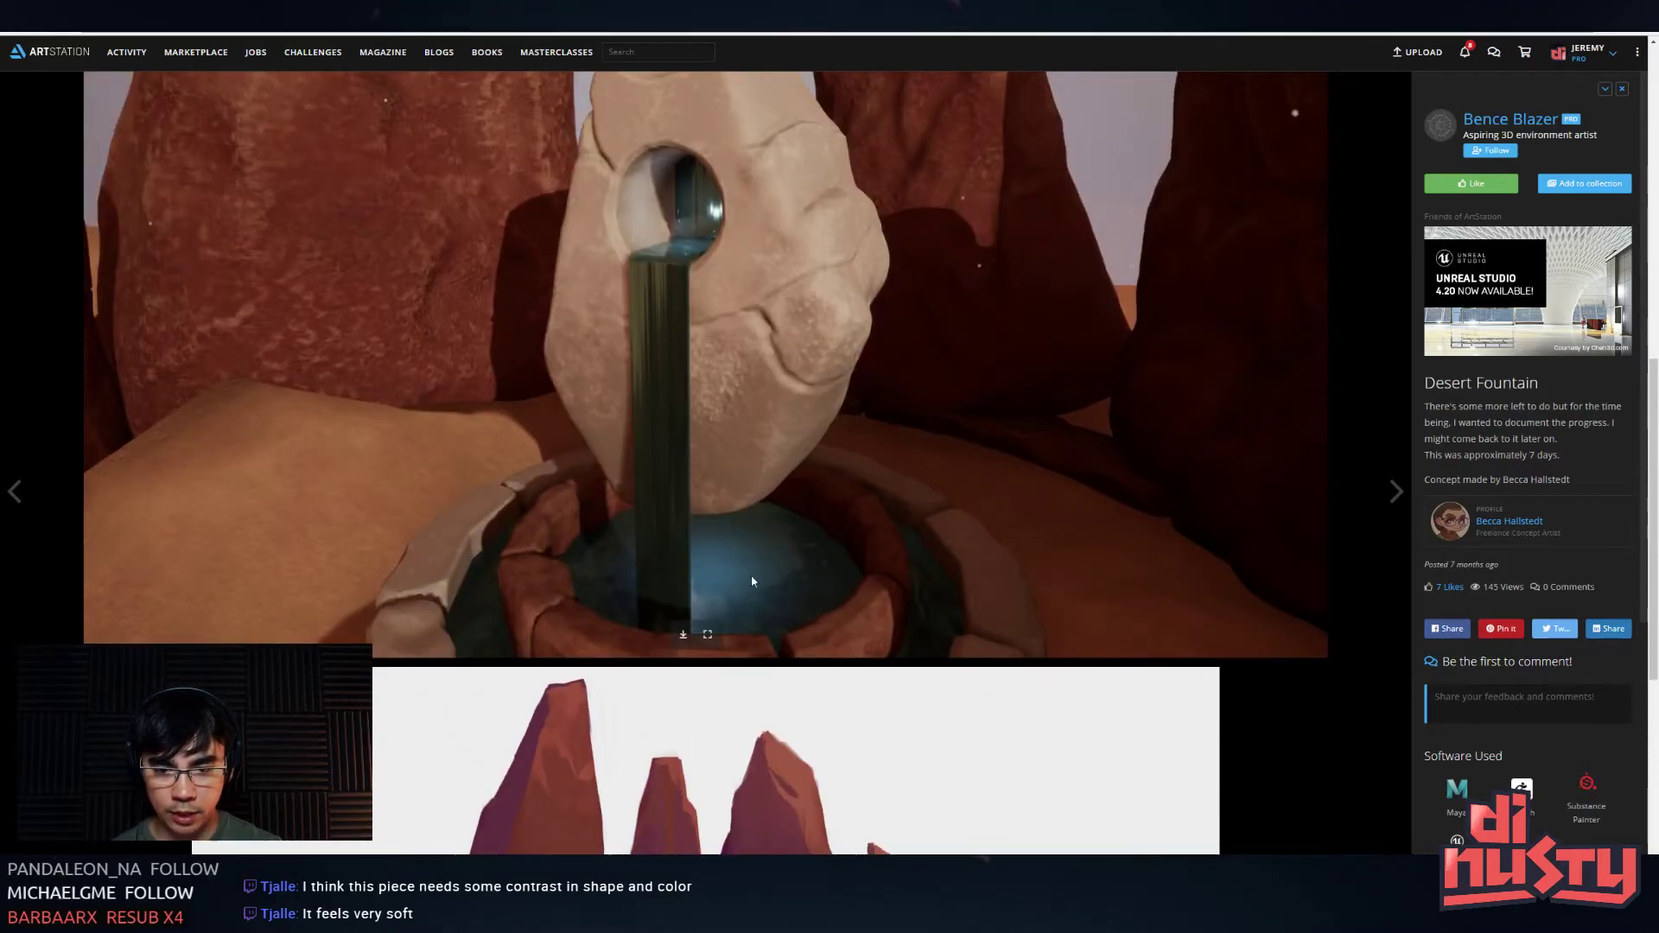
{"action": "scroll", "coordinate": [768, 434], "scroll_direction": "down", "scroll_amount": 3}
{"action": "scroll", "coordinate": [768, 434], "scroll_direction": "down", "scroll_amount": 4}
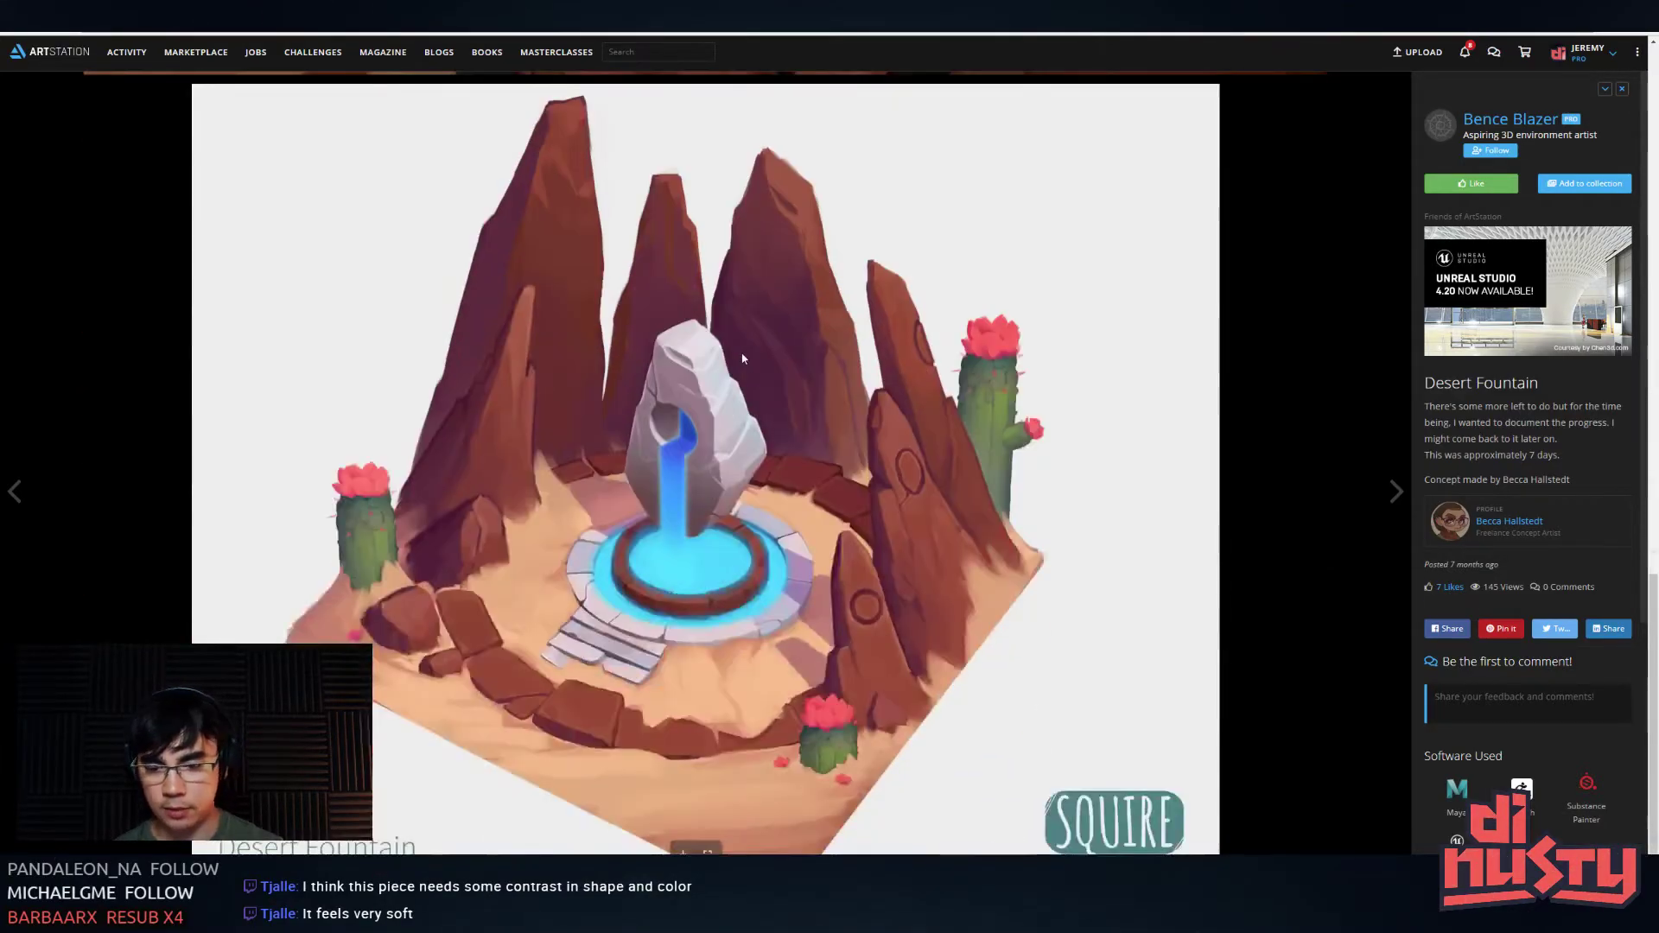
{"action": "scroll", "coordinate": [869, 318], "scroll_direction": "up", "scroll_amount": 5}
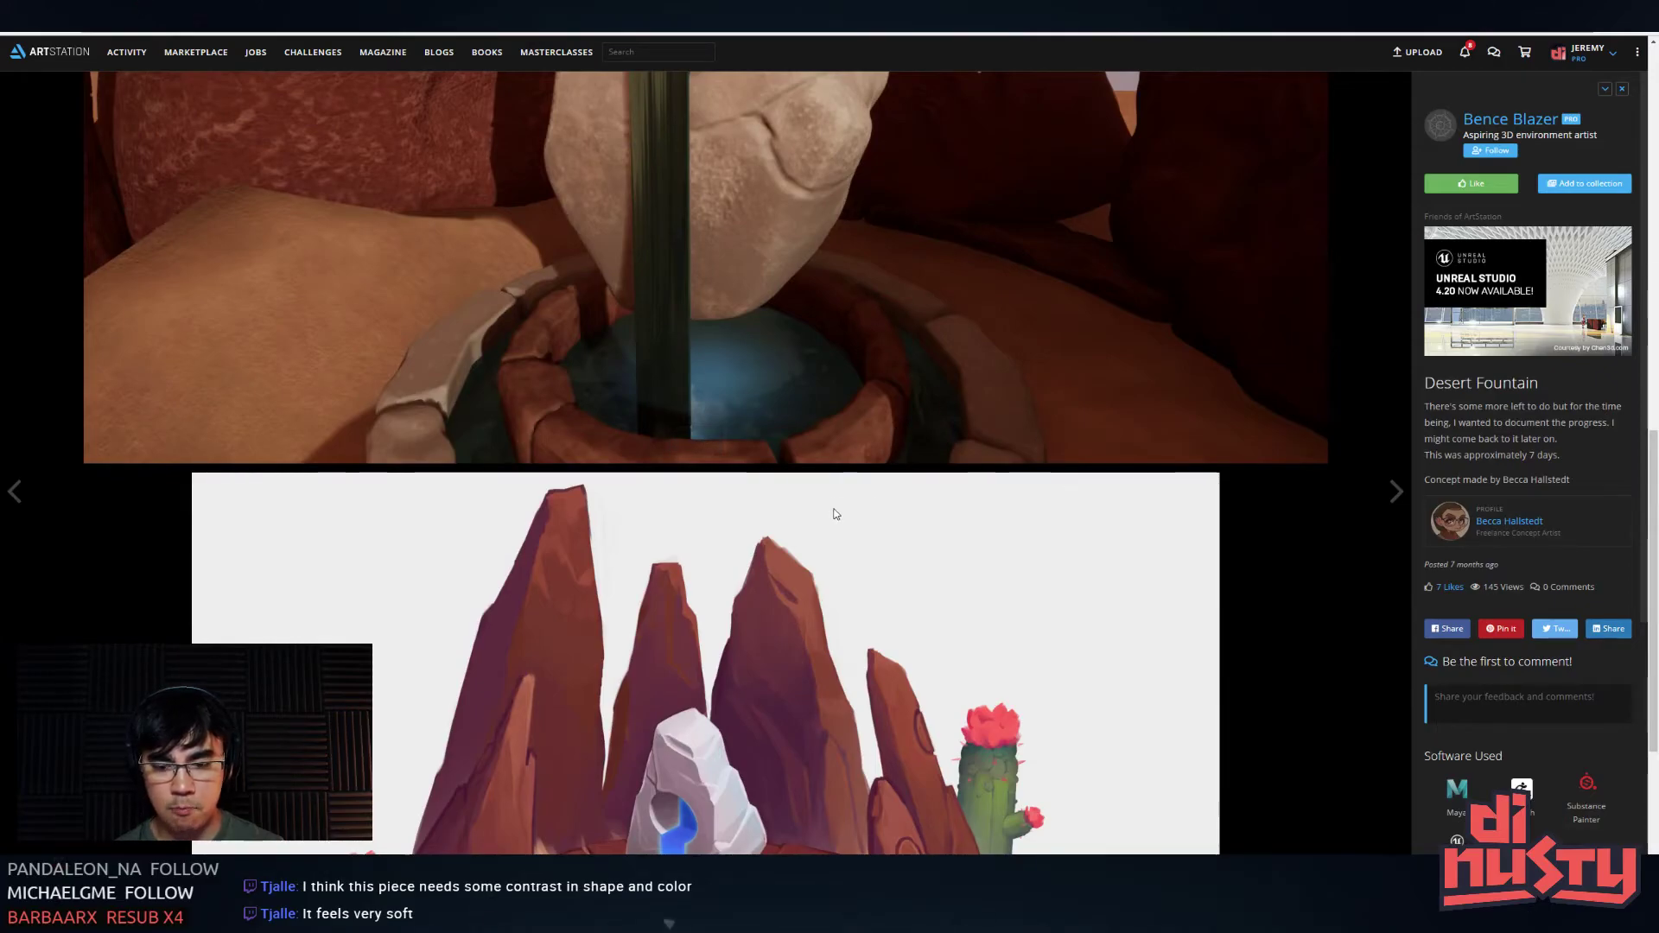
{"action": "scroll", "coordinate": [851, 553], "scroll_direction": "down", "scroll_amount": 2}
{"action": "scroll", "coordinate": [867, 488], "scroll_direction": "up", "scroll_amount": 6}
{"action": "scroll", "coordinate": [867, 488], "scroll_direction": "up", "scroll_amount": 8}
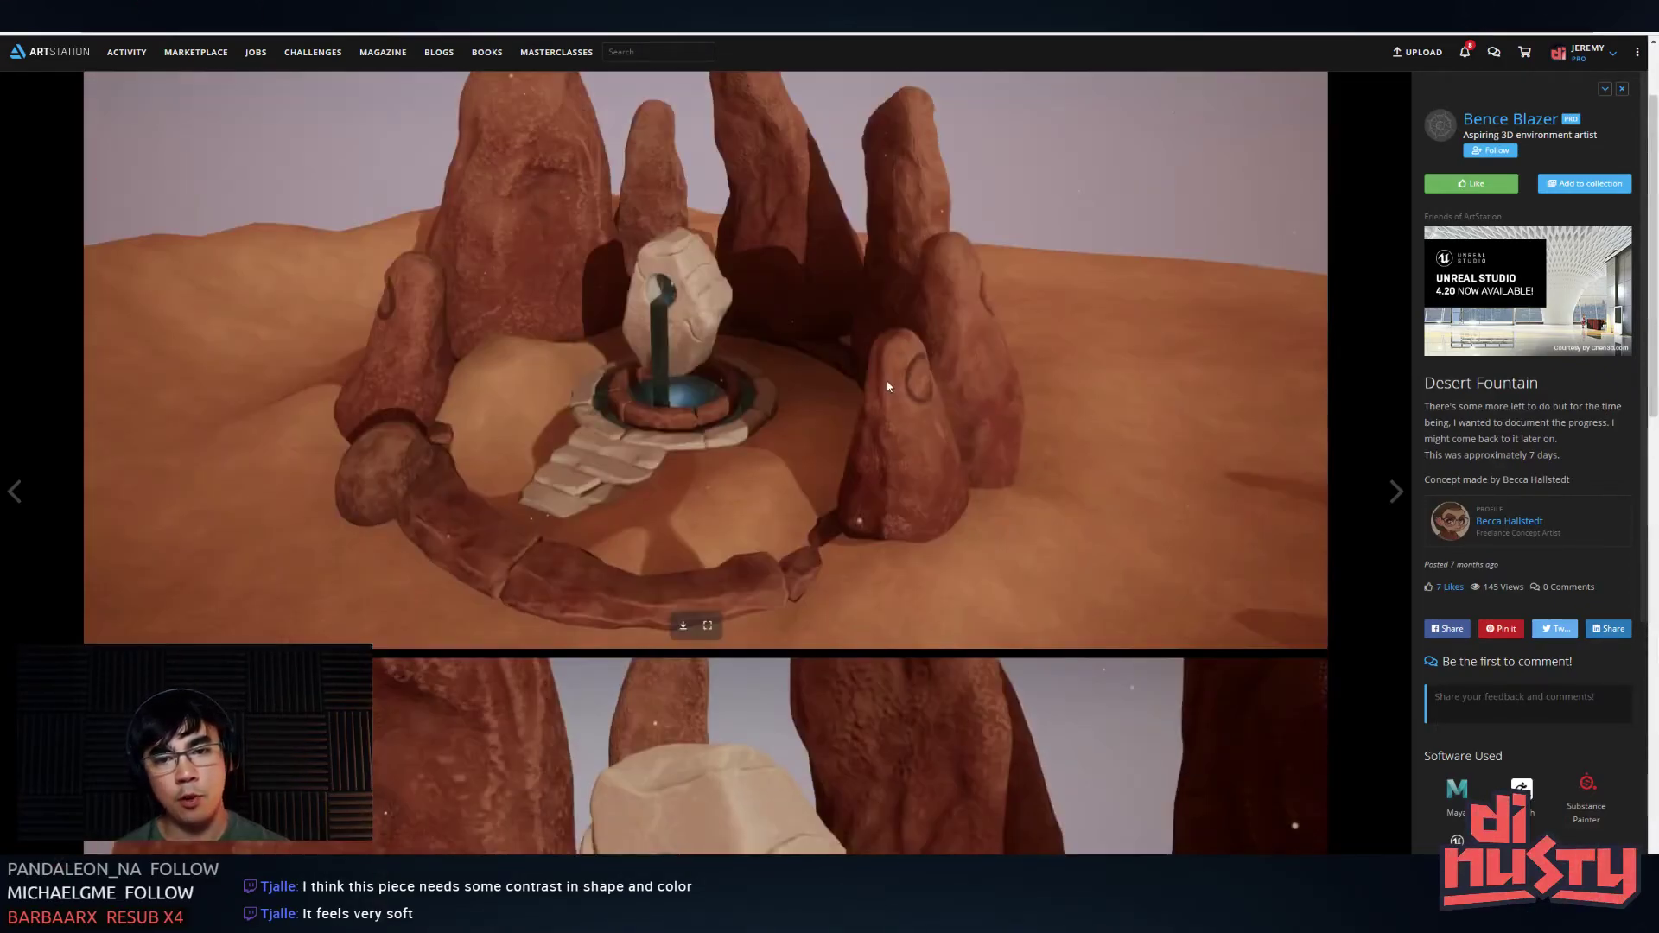
- Recheck the wide Desert Fountain render's rock silhouettes, shadows and overall lighting against the concept art
{"action": "scroll", "coordinate": [713, 200], "scroll_direction": "down", "scroll_amount": 14}
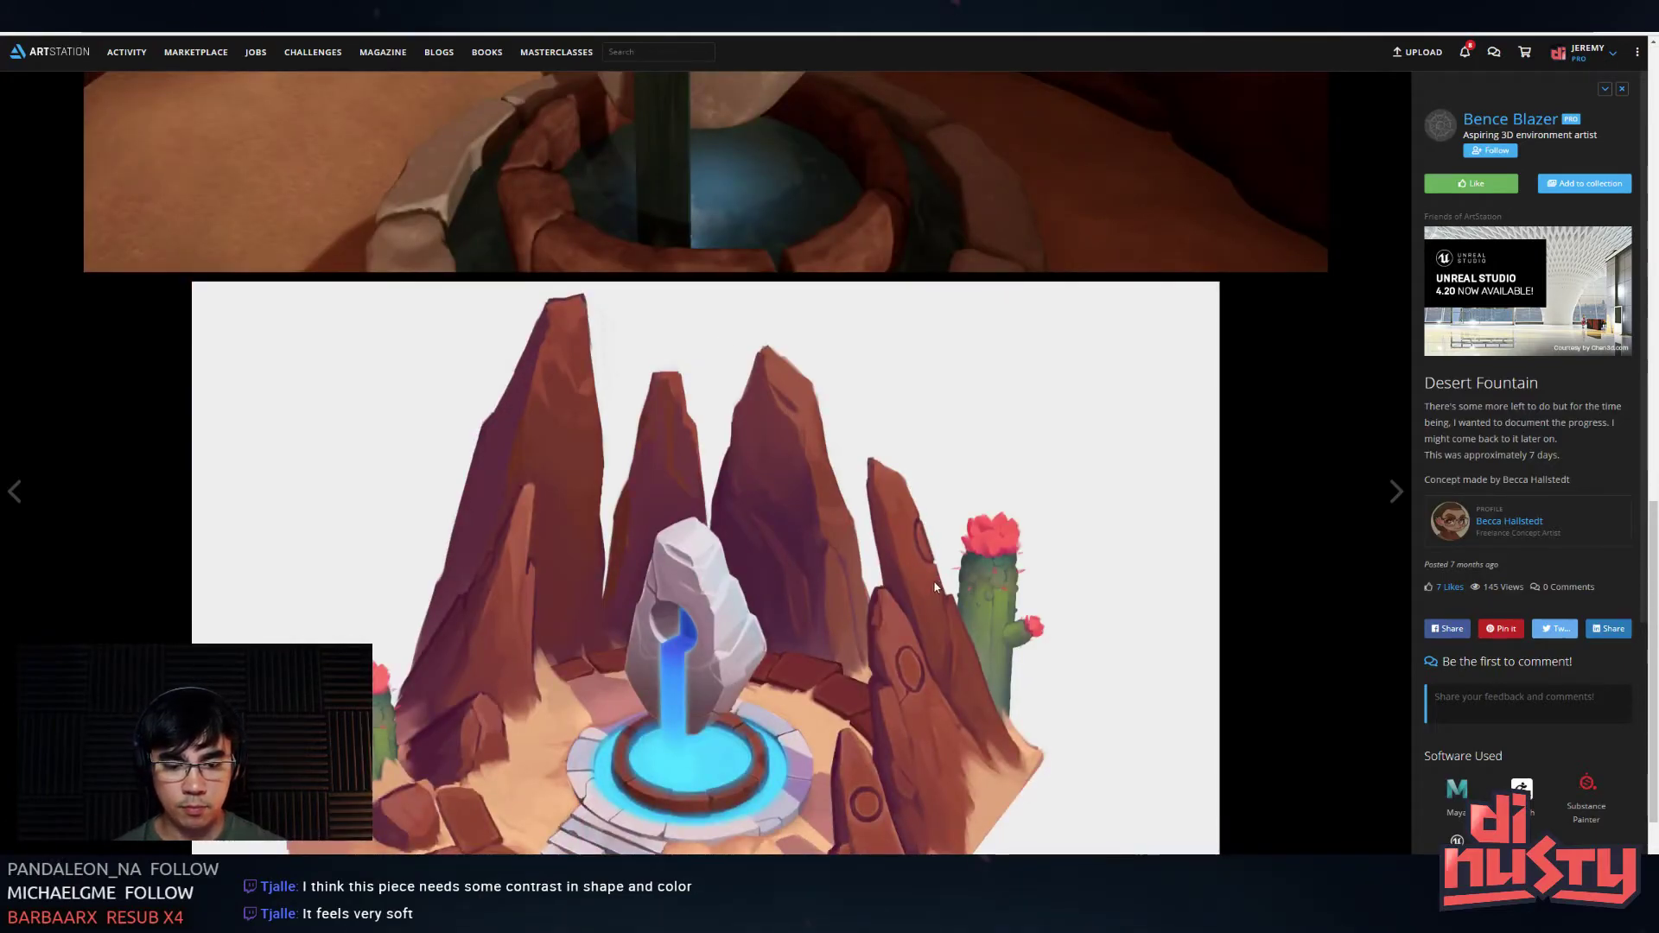
{"action": "scroll", "coordinate": [914, 560], "scroll_direction": "up", "scroll_amount": 13}
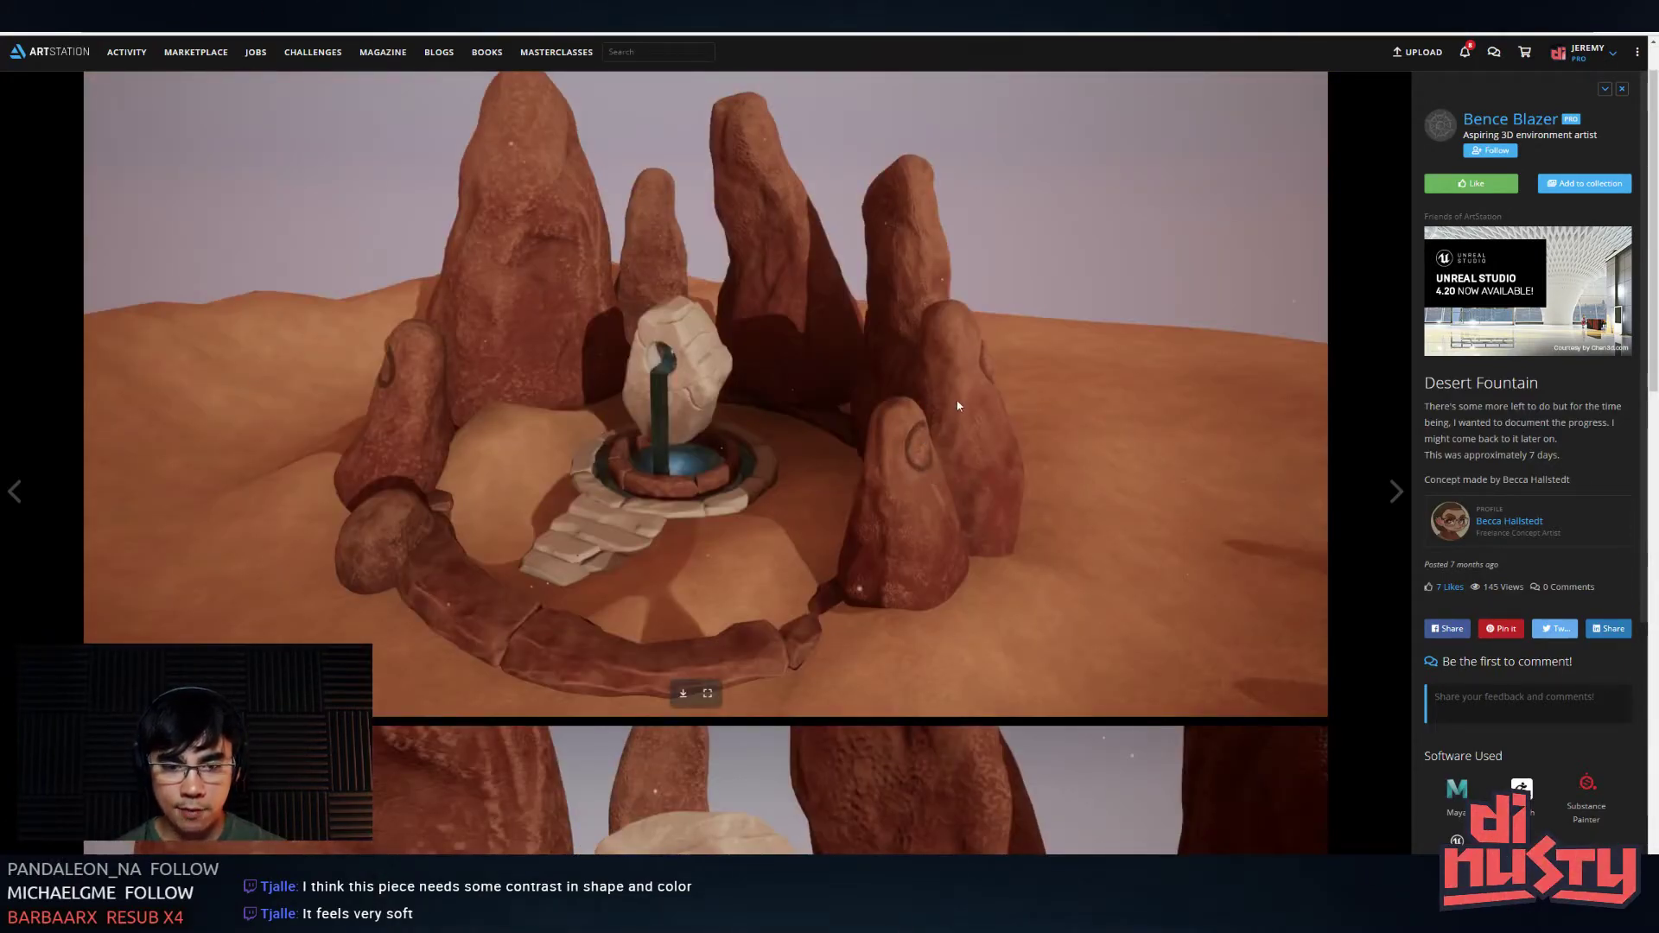
{"action": "scroll", "coordinate": [1014, 387], "scroll_direction": "down", "scroll_amount": 2}
{"action": "scroll", "coordinate": [976, 305], "scroll_direction": "up", "scroll_amount": 3}
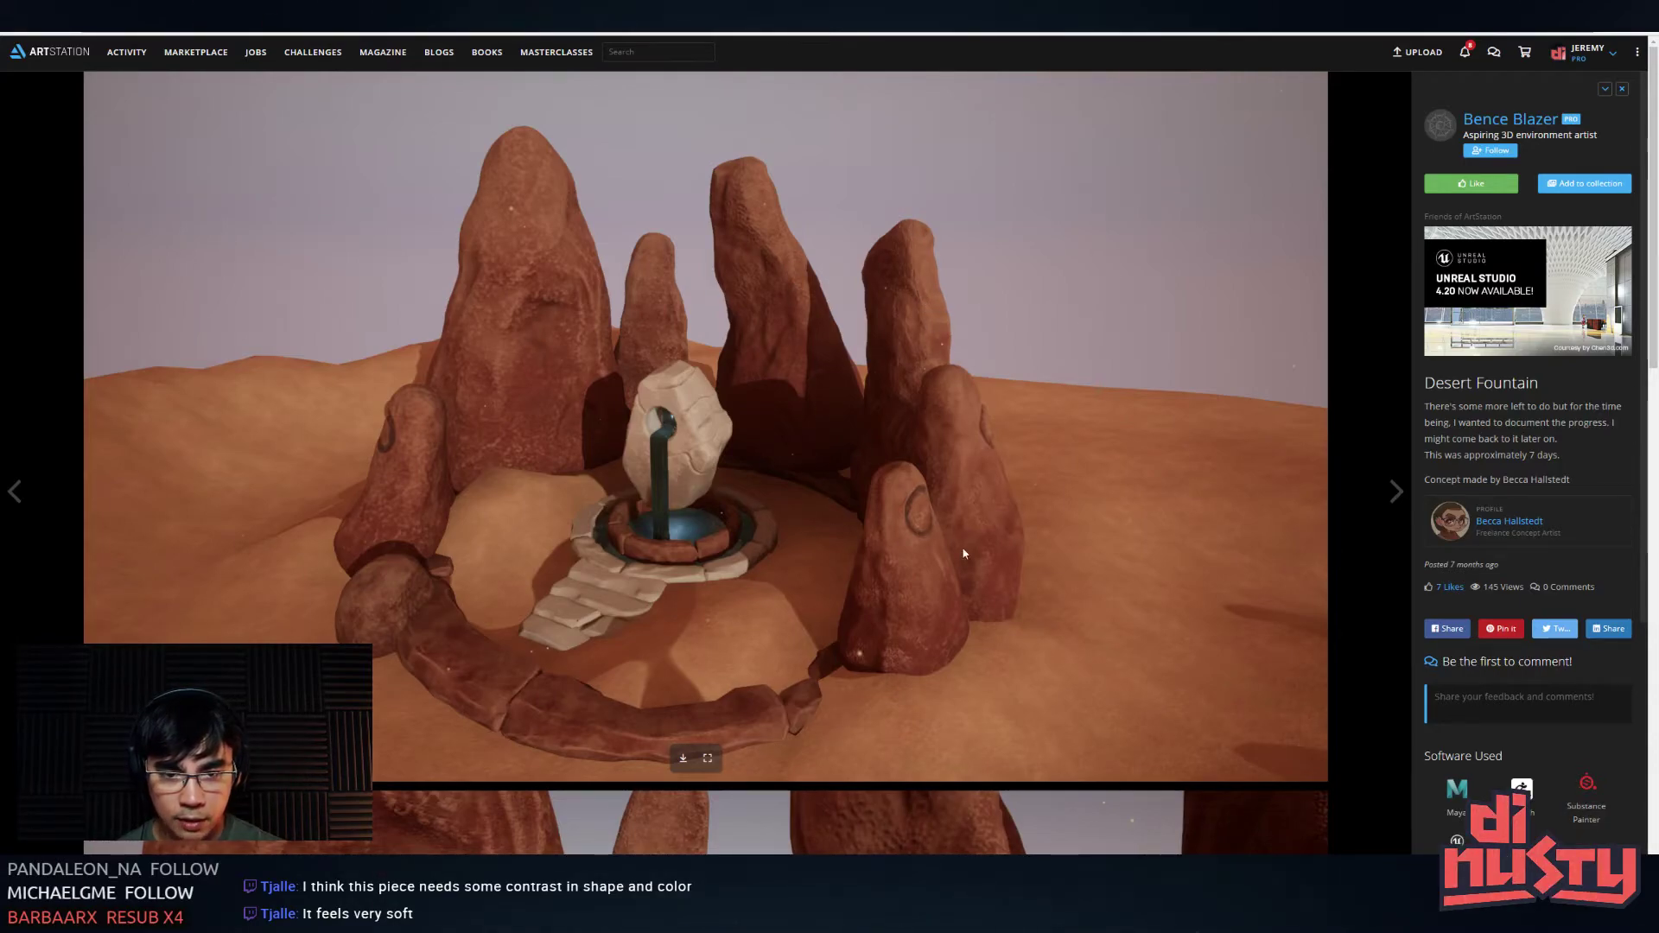
{"action": "scroll", "coordinate": [963, 427], "scroll_direction": "down", "scroll_amount": 10}
{"action": "scroll", "coordinate": [964, 433], "scroll_direction": "down", "scroll_amount": 4}
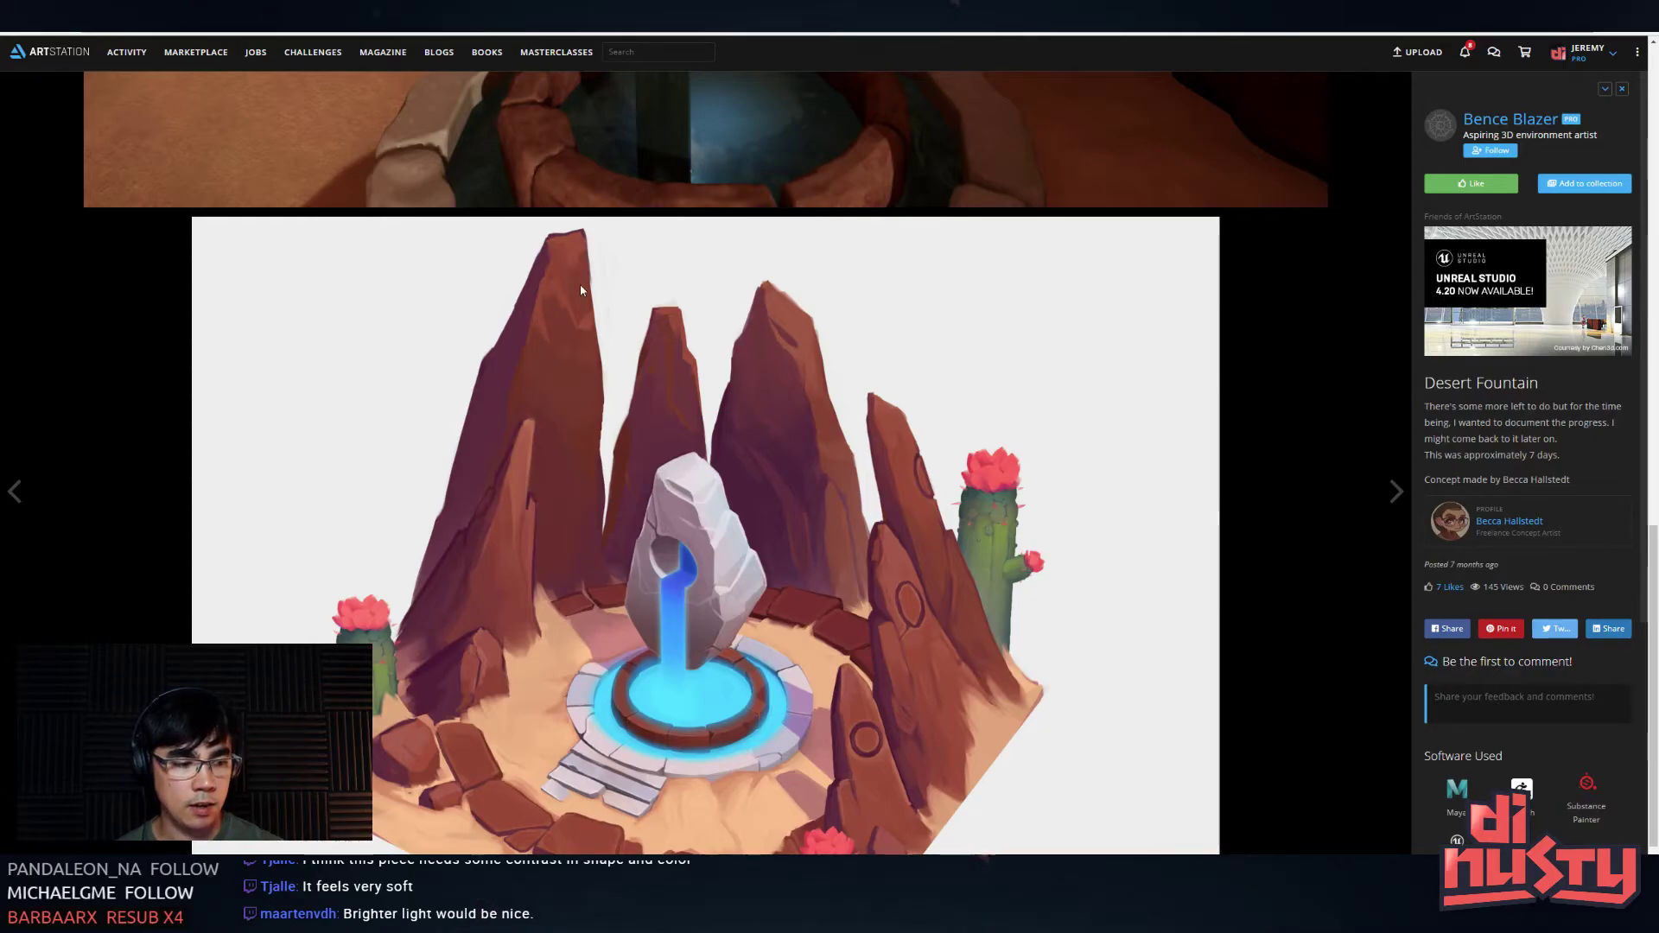
{"action": "scroll", "coordinate": [832, 360], "scroll_direction": "up", "scroll_amount": 10}
{"action": "scroll", "coordinate": [832, 360], "scroll_direction": "up", "scroll_amount": 8}
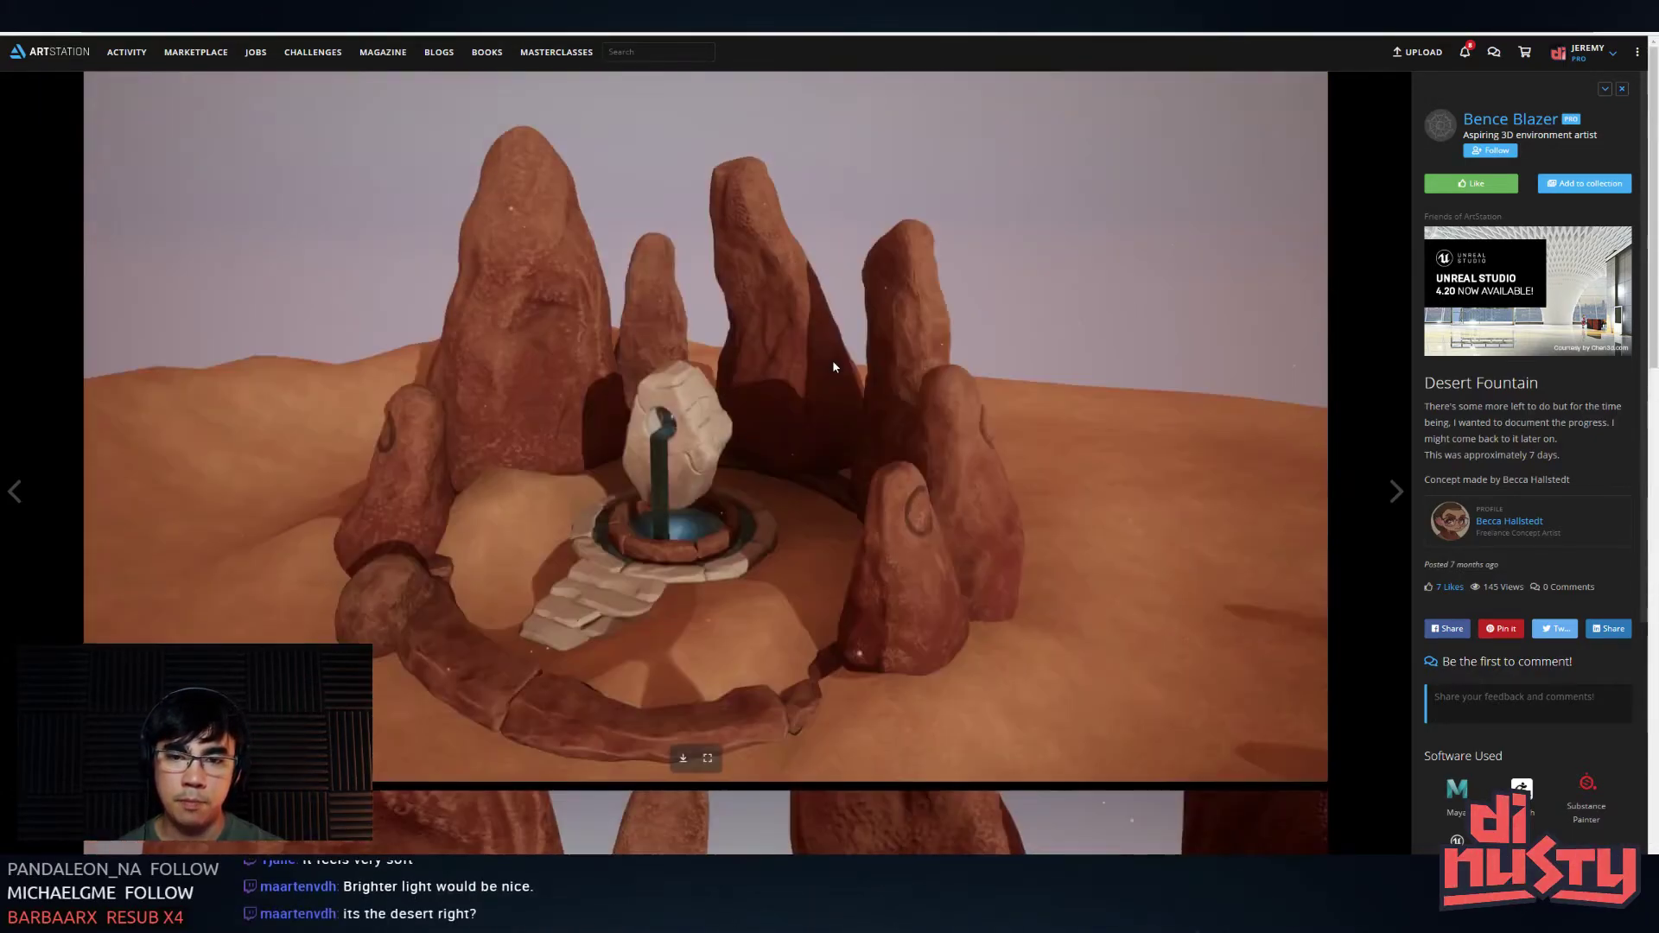
{"action": "right_click", "coordinate": [832, 359]}
{"action": "left_click", "coordinate": [873, 405]}
{"action": "left_click", "coordinate": [669, 923]}
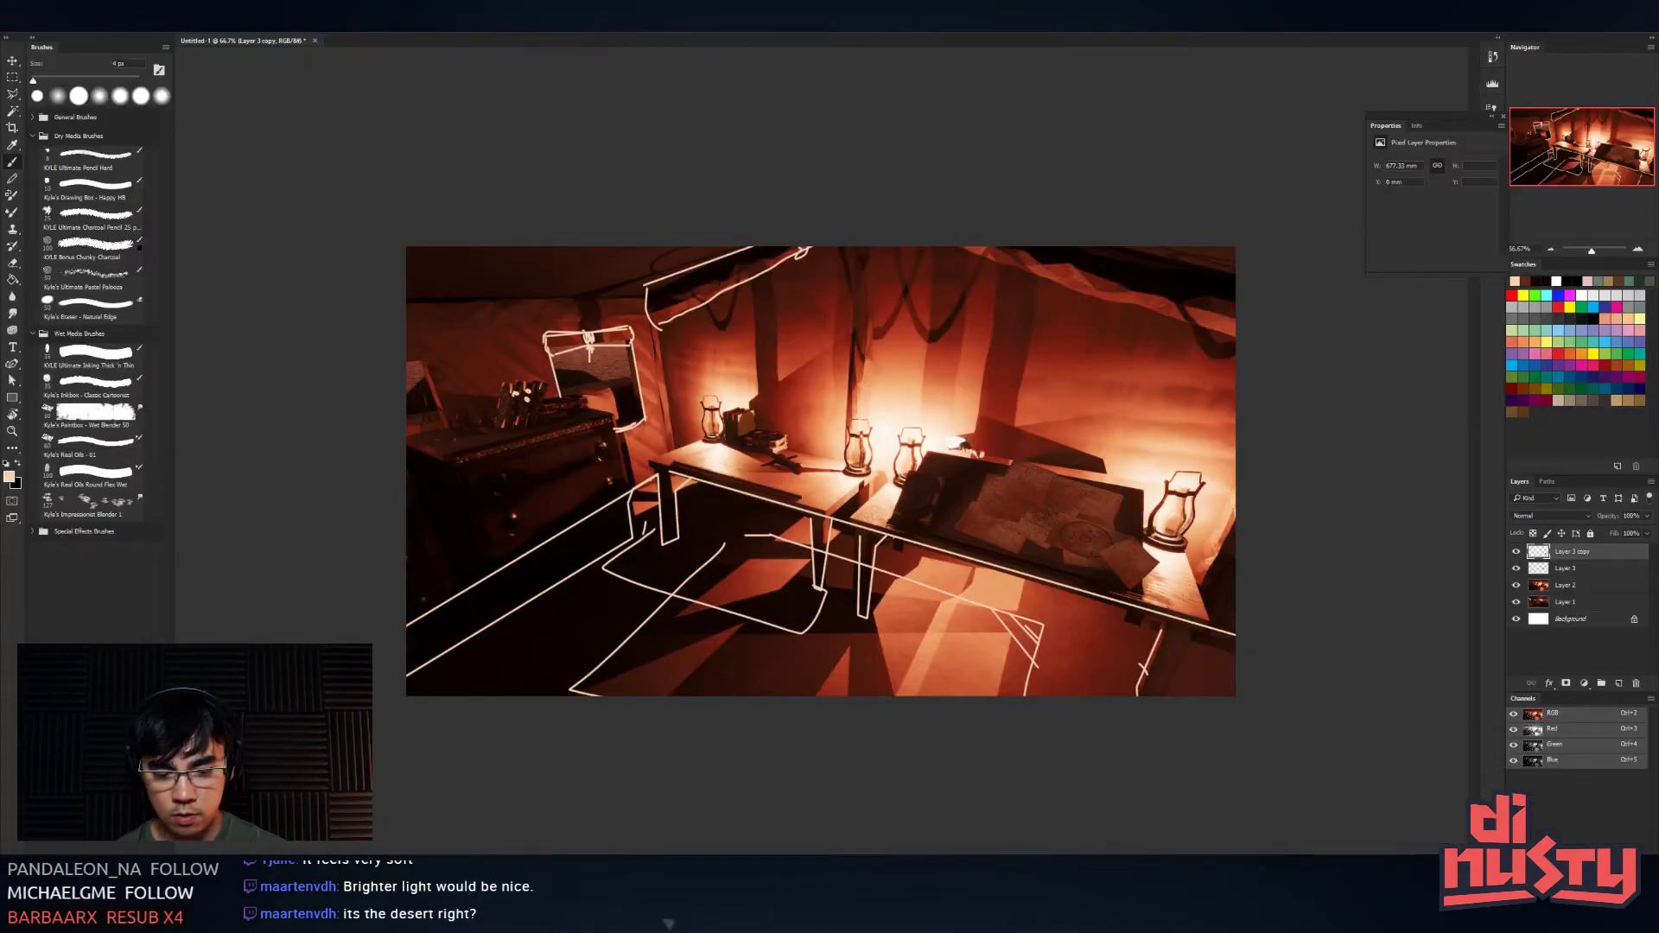
{"action": "key", "text": "alt+Tab"}
- Return to the artist's portfolio, open the Cyber flat project and view the doorway section of its fly-through video
{"action": "key", "text": "alt+Left"}
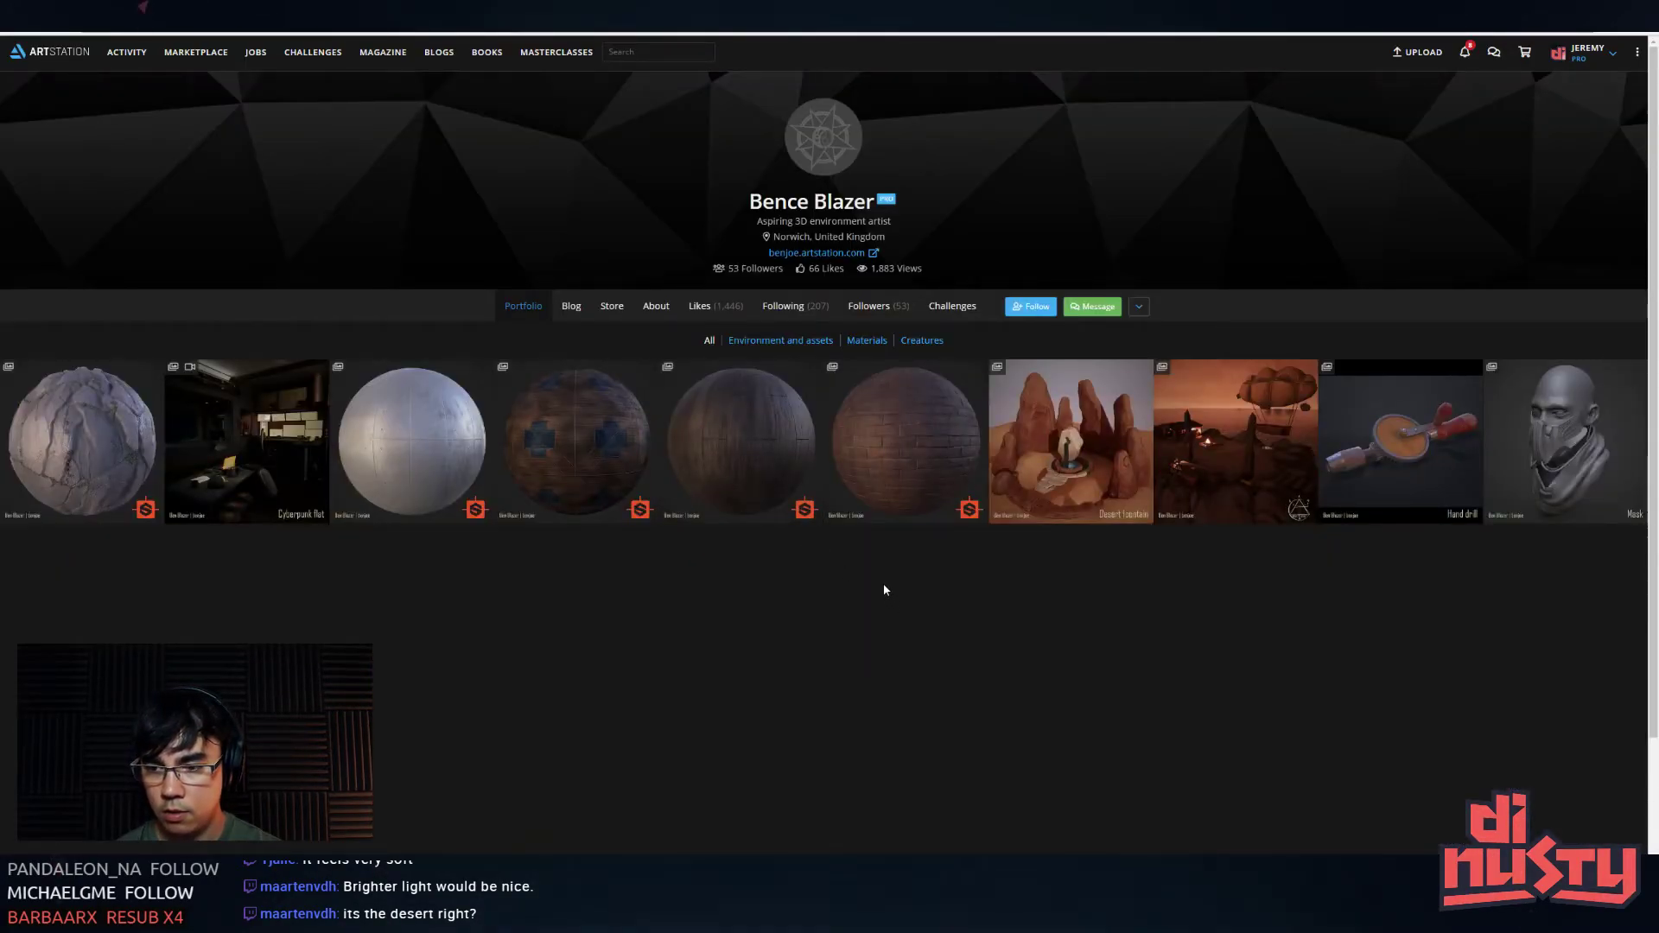
{"action": "left_click", "coordinate": [247, 476]}
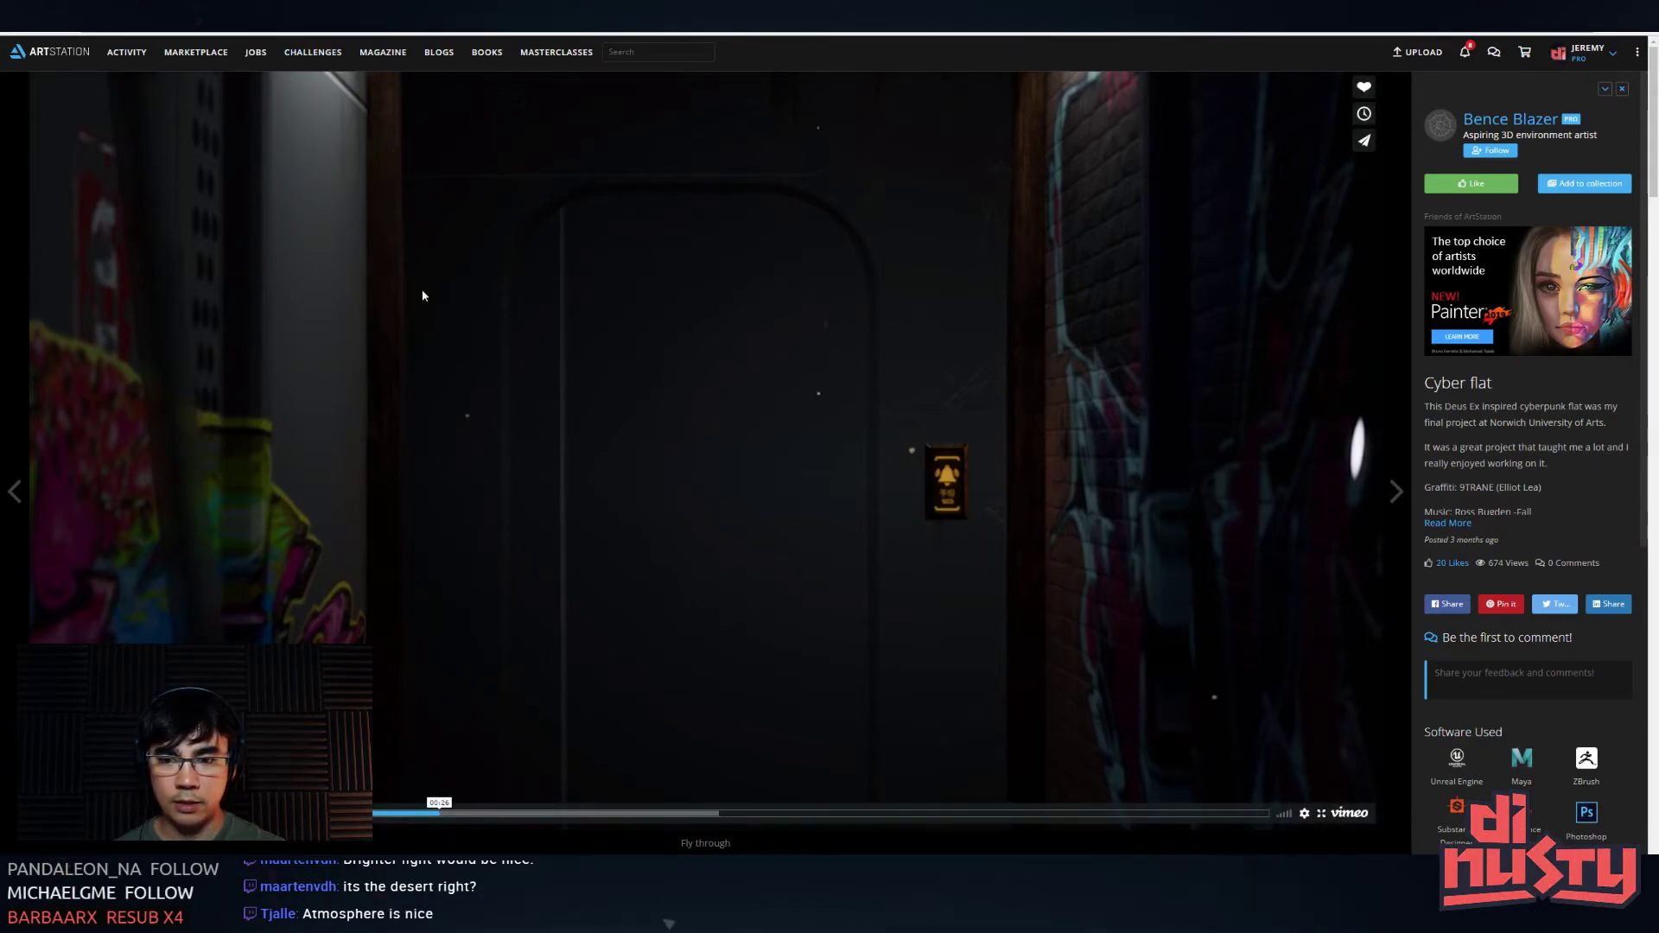
{"action": "left_click", "coordinate": [856, 449]}
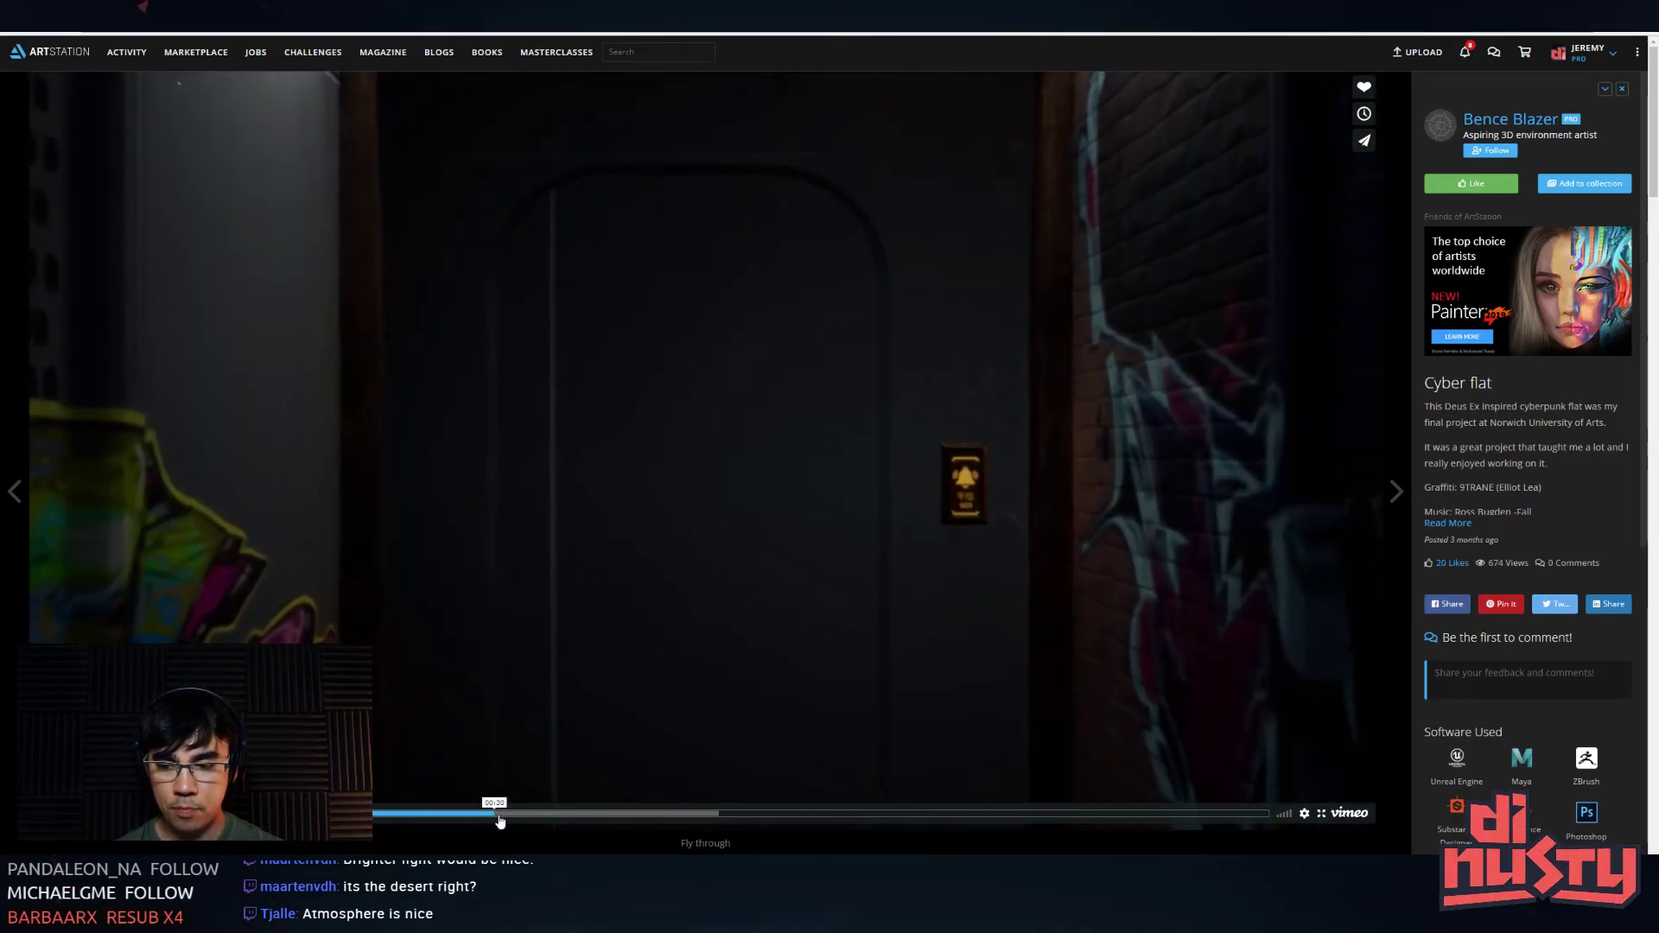
{"action": "left_click", "coordinate": [558, 821]}
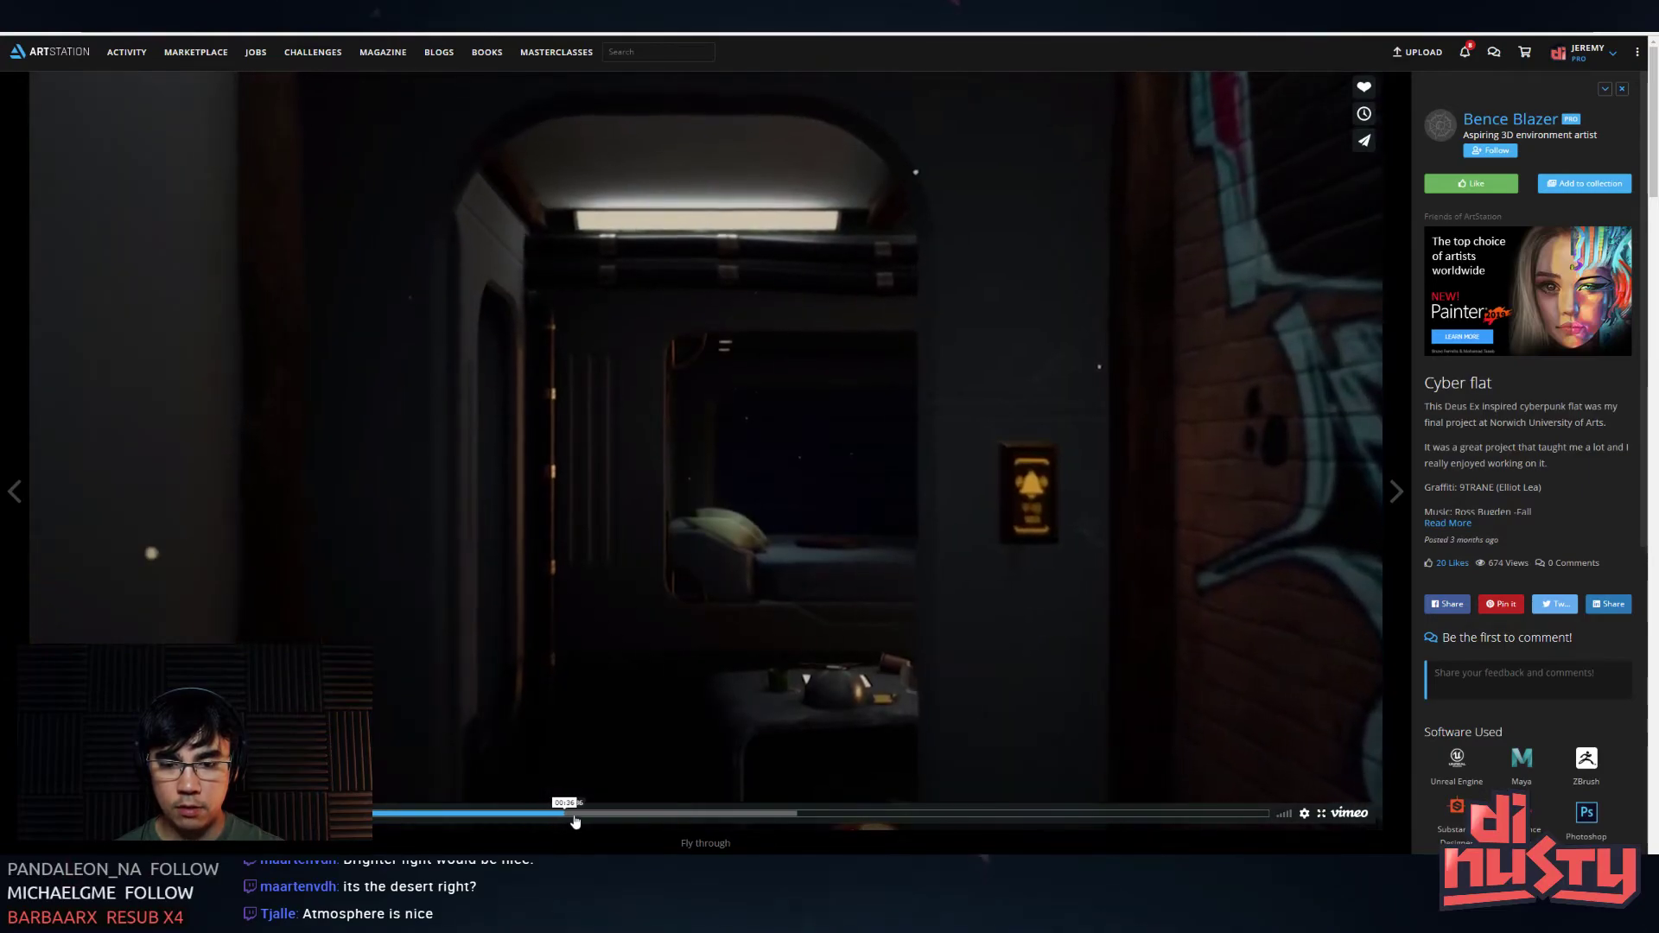
{"action": "left_click", "coordinate": [517, 819]}
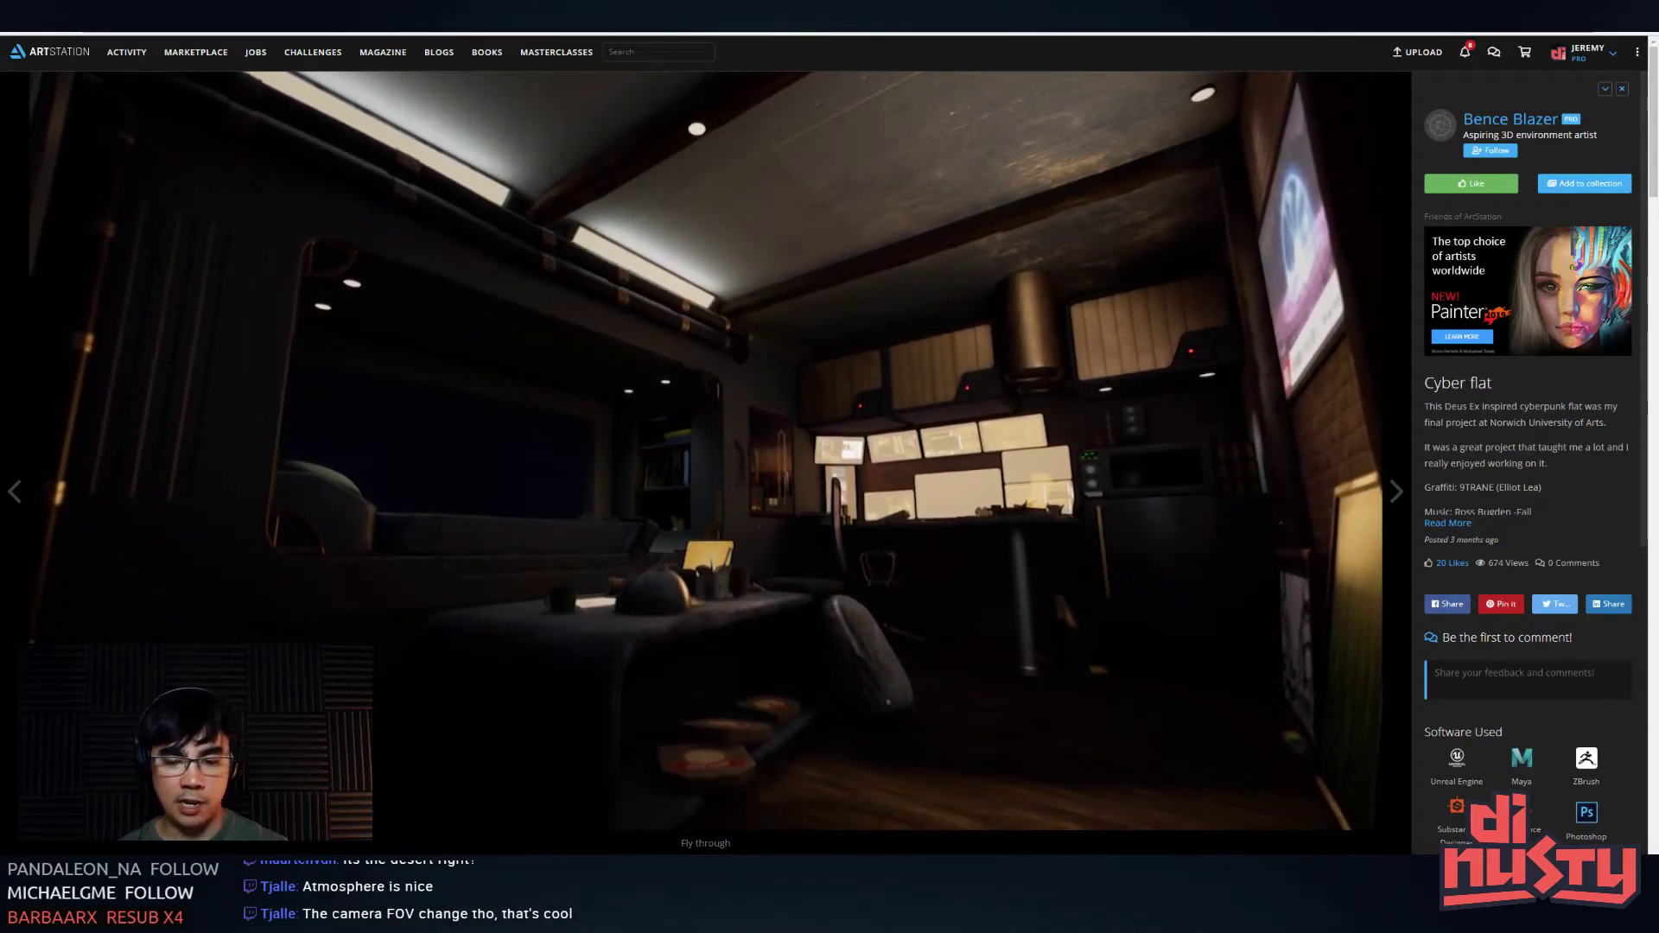
- Replay the fly-through's transition from the doorway into the flat, and skip ahead to the full interior view
{"action": "left_click", "coordinate": [696, 814]}
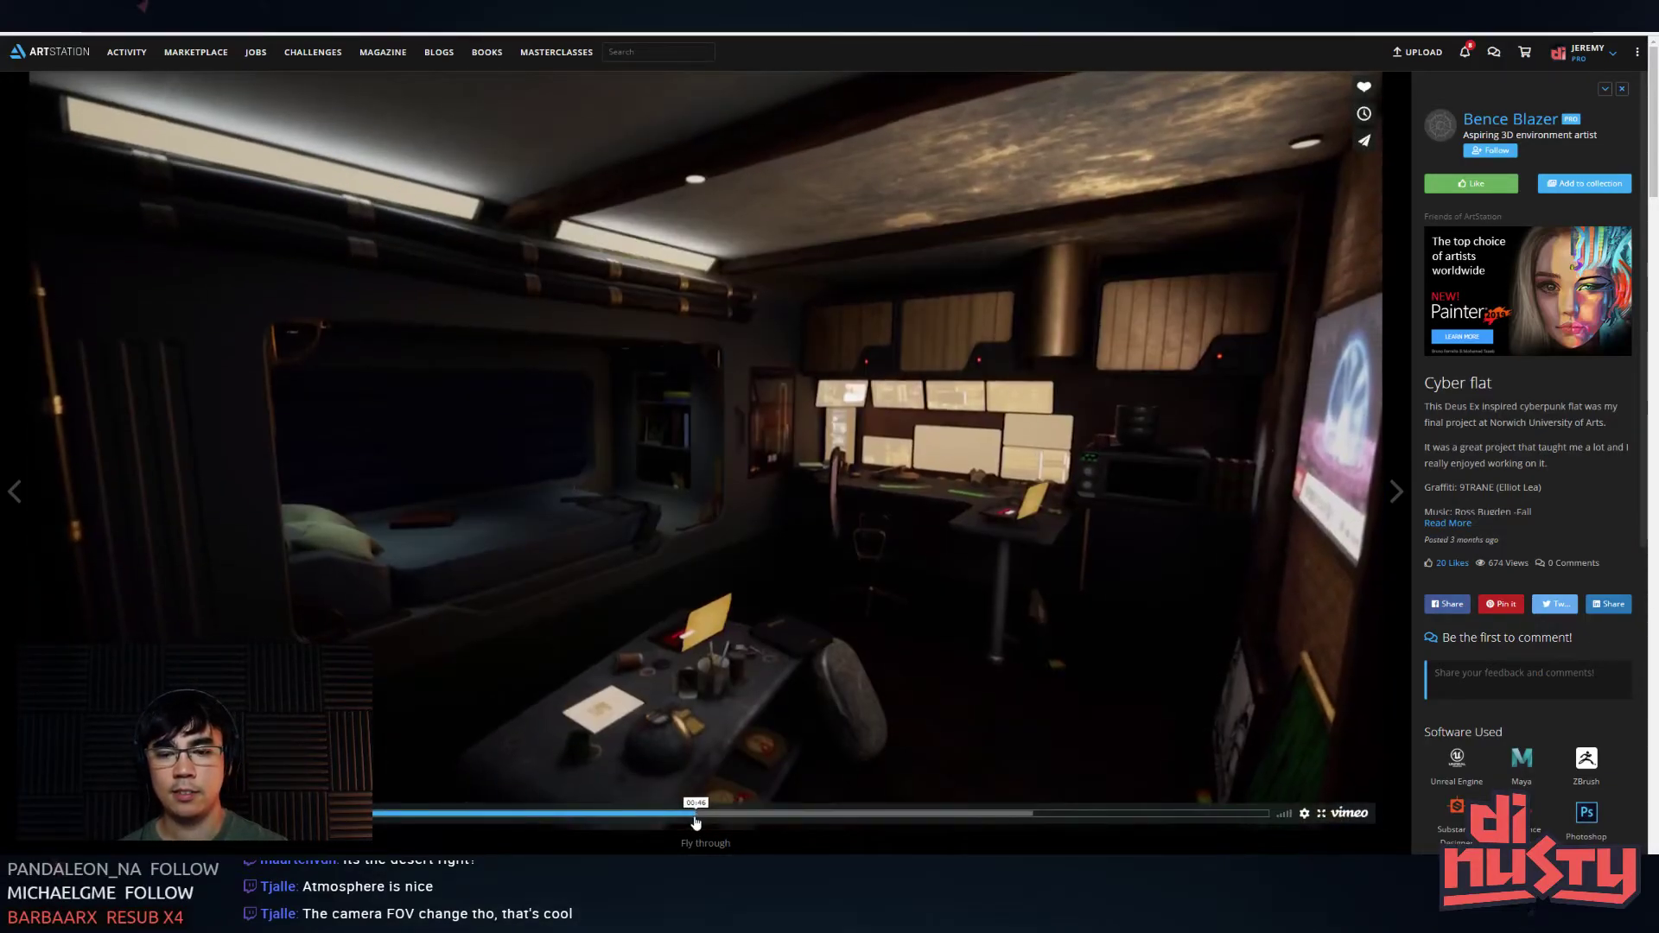
{"action": "left_click", "coordinate": [591, 819]}
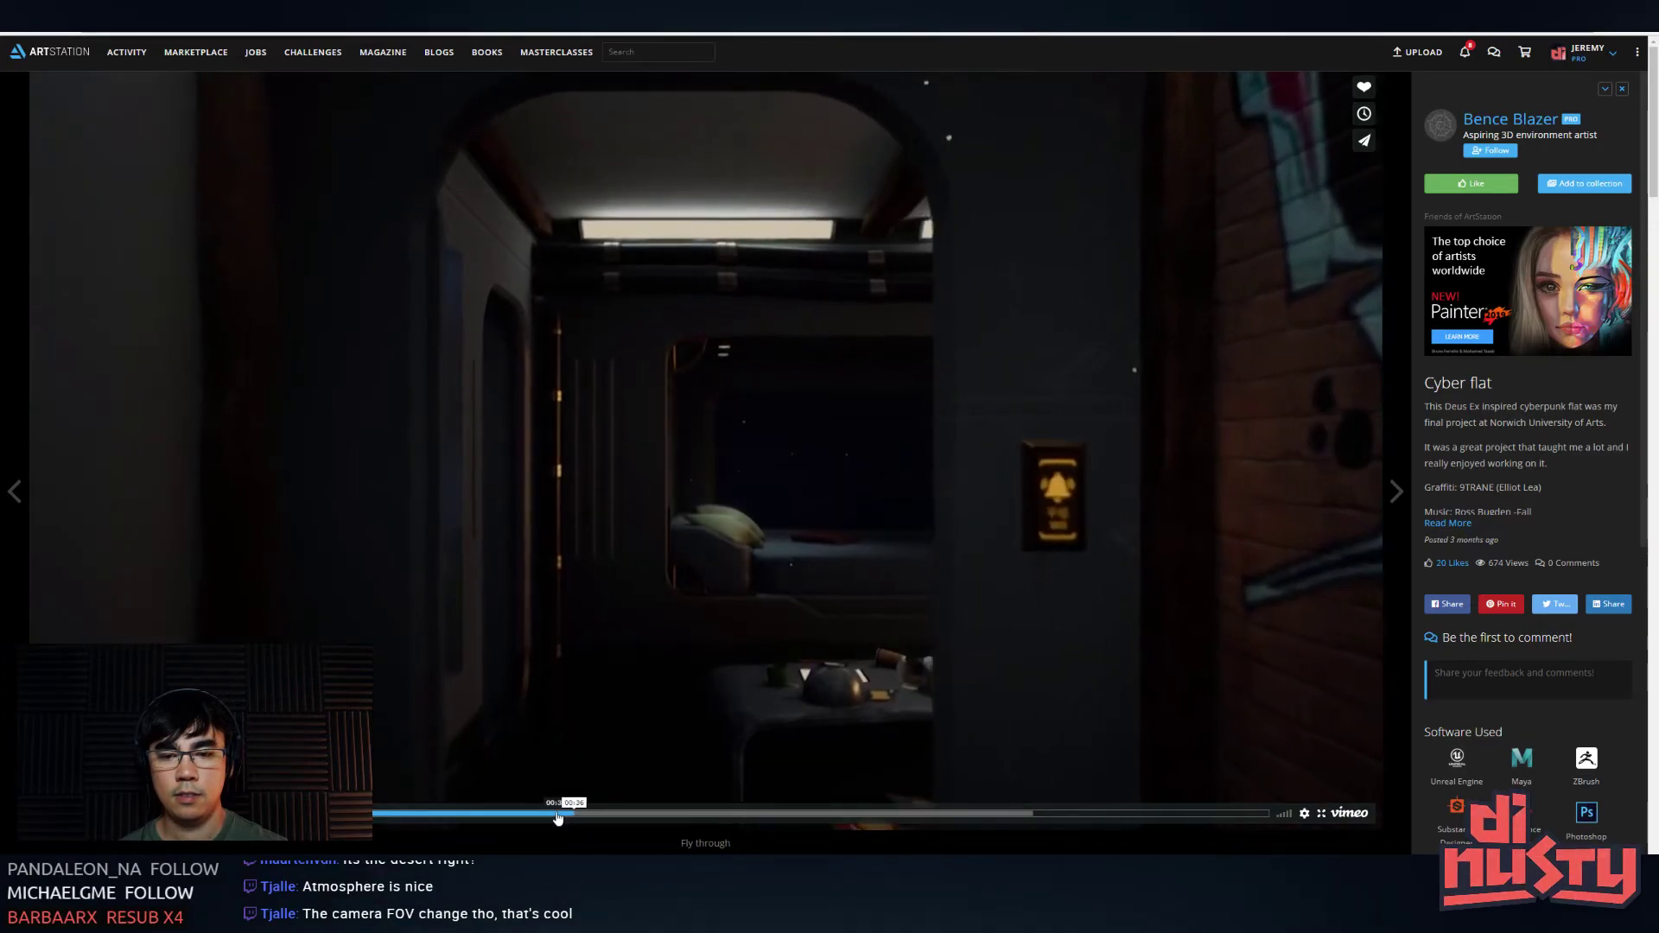
{"action": "left_click", "coordinate": [543, 814]}
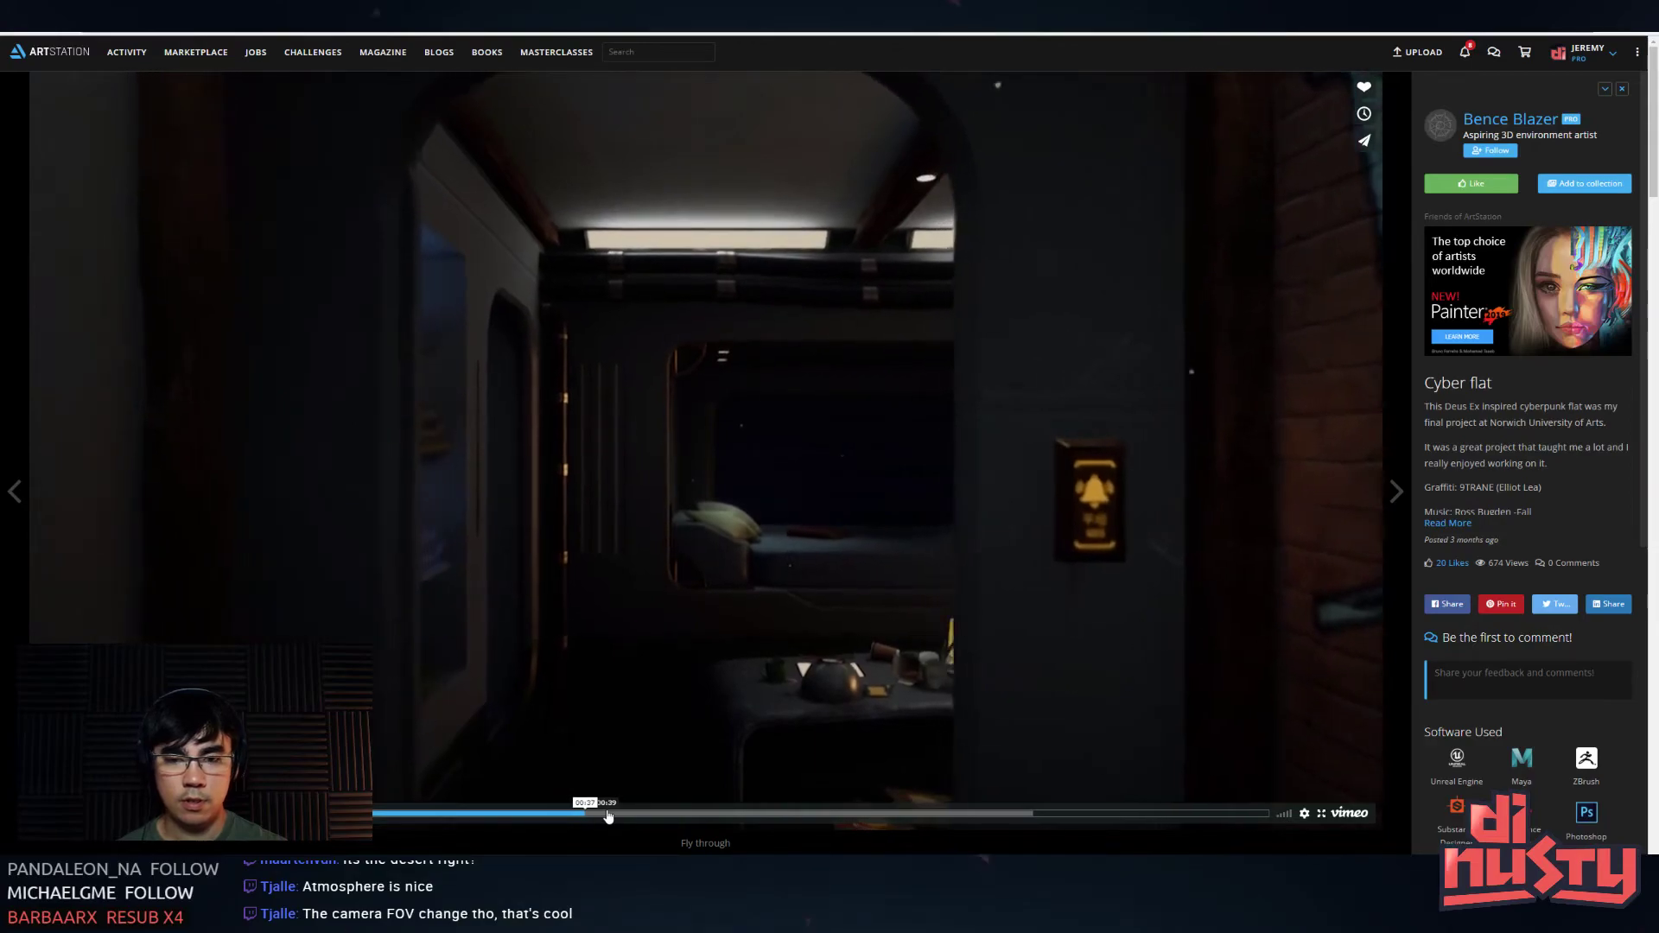
{"action": "left_click", "coordinate": [631, 816]}
{"action": "left_click", "coordinate": [682, 815]}
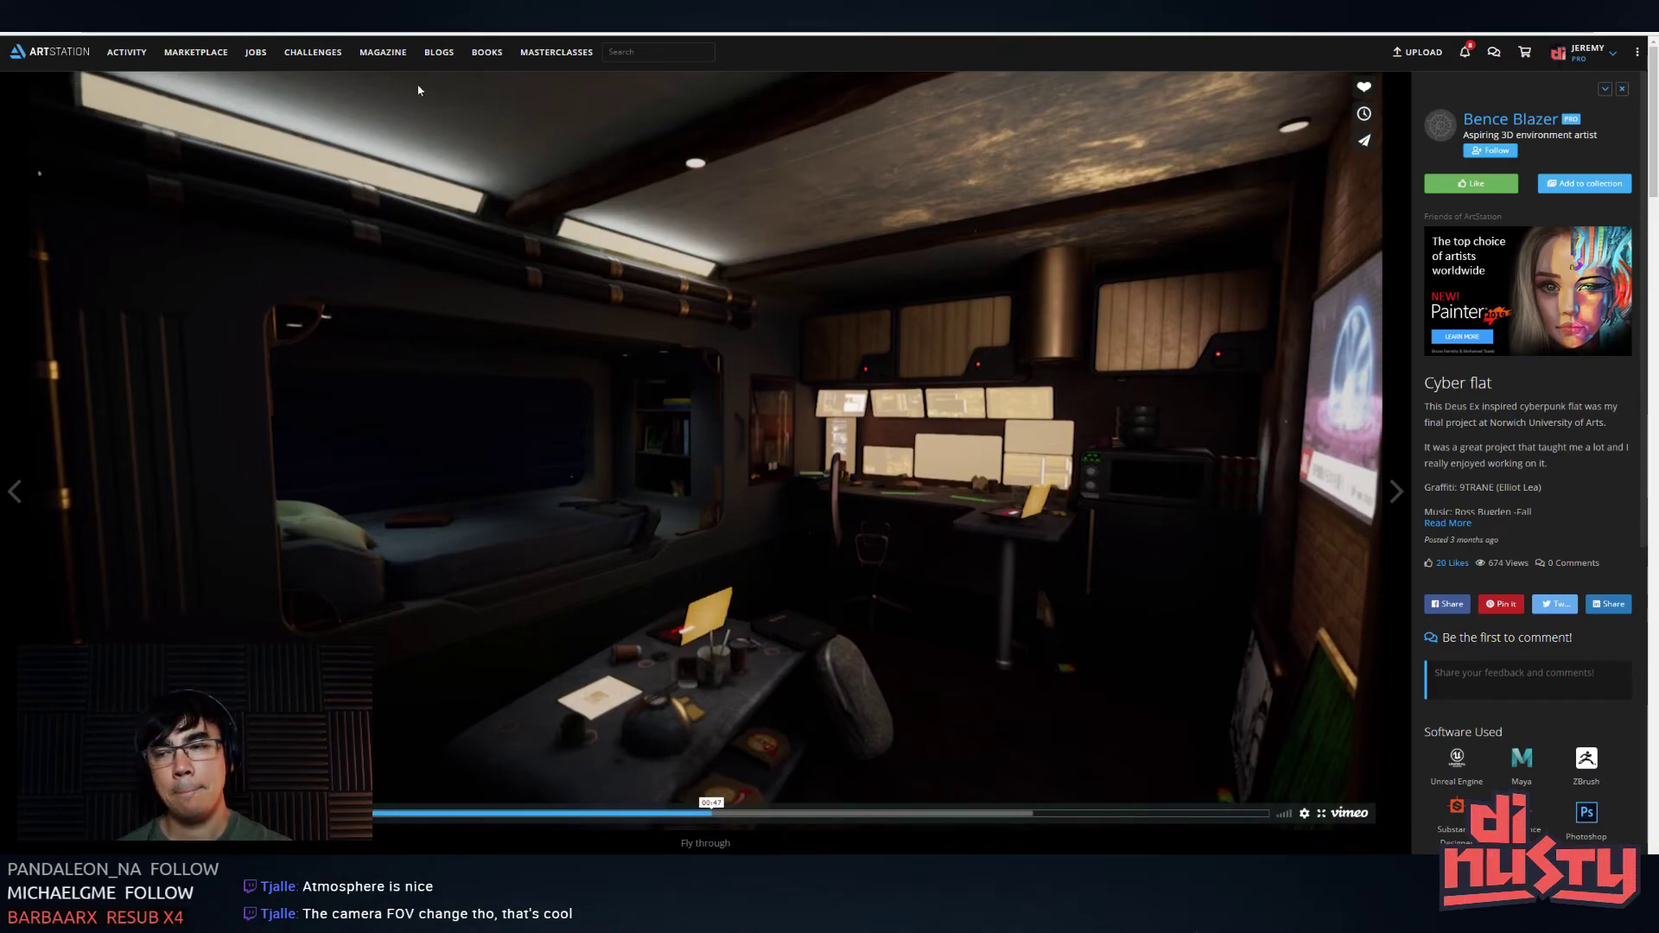
- Capture a screenshot of the ceiling lights and upper bed alcove from the Cyber flat interior shot
{"action": "right_click", "coordinate": [365, 169]}
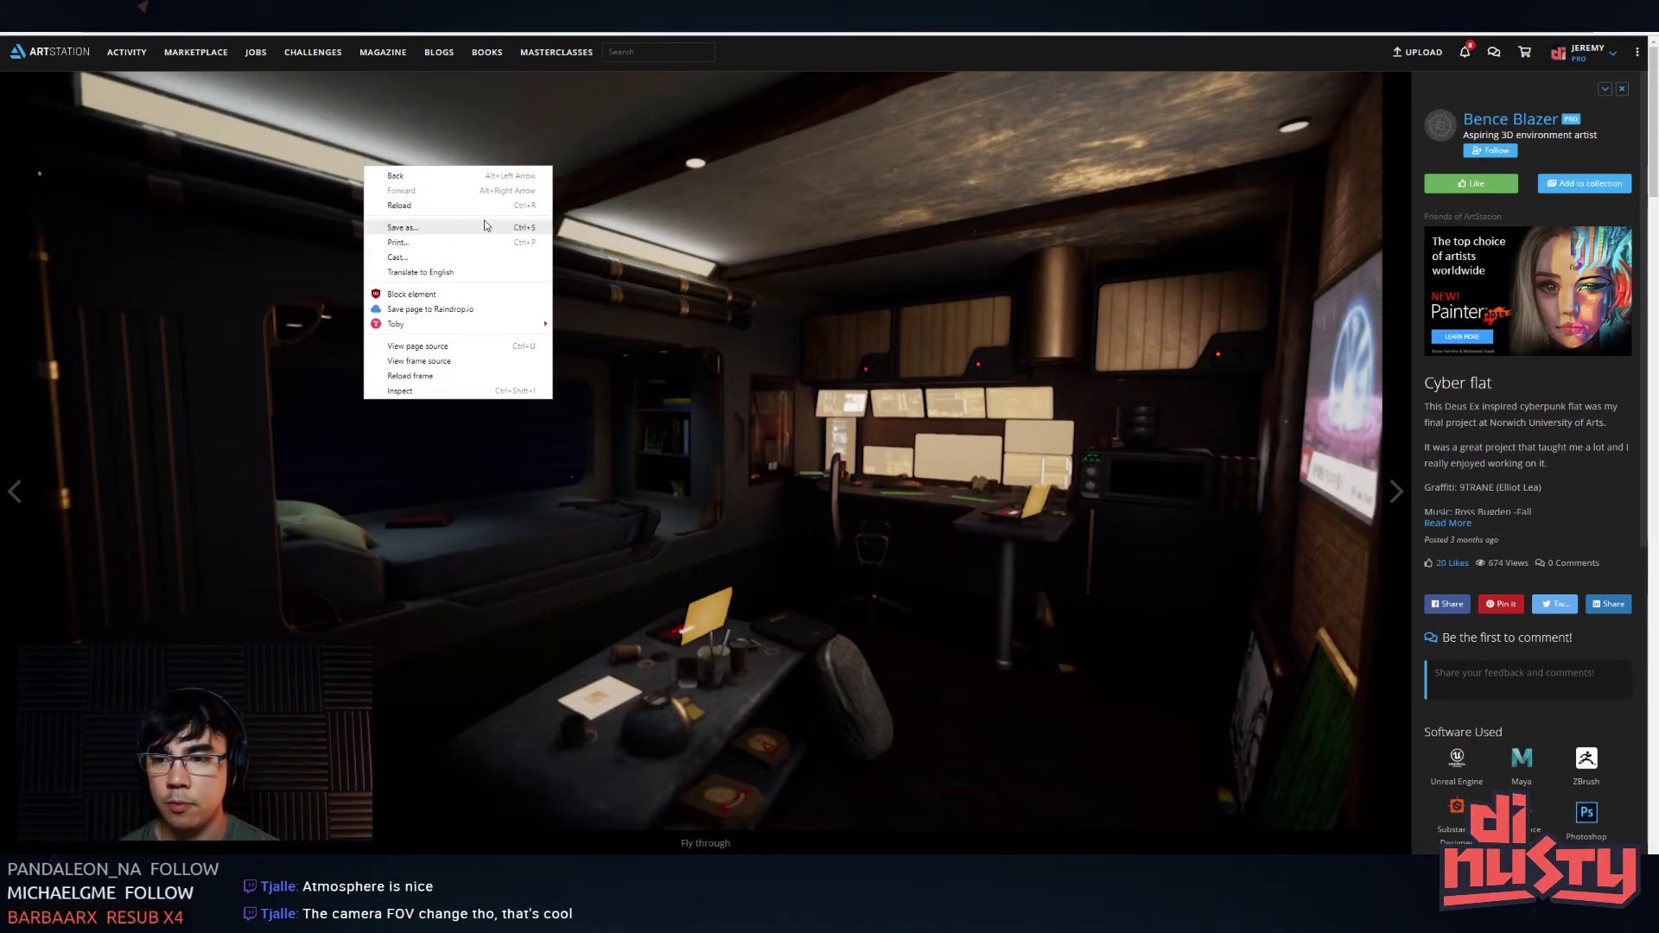
{"action": "right_click", "coordinate": [447, 216]}
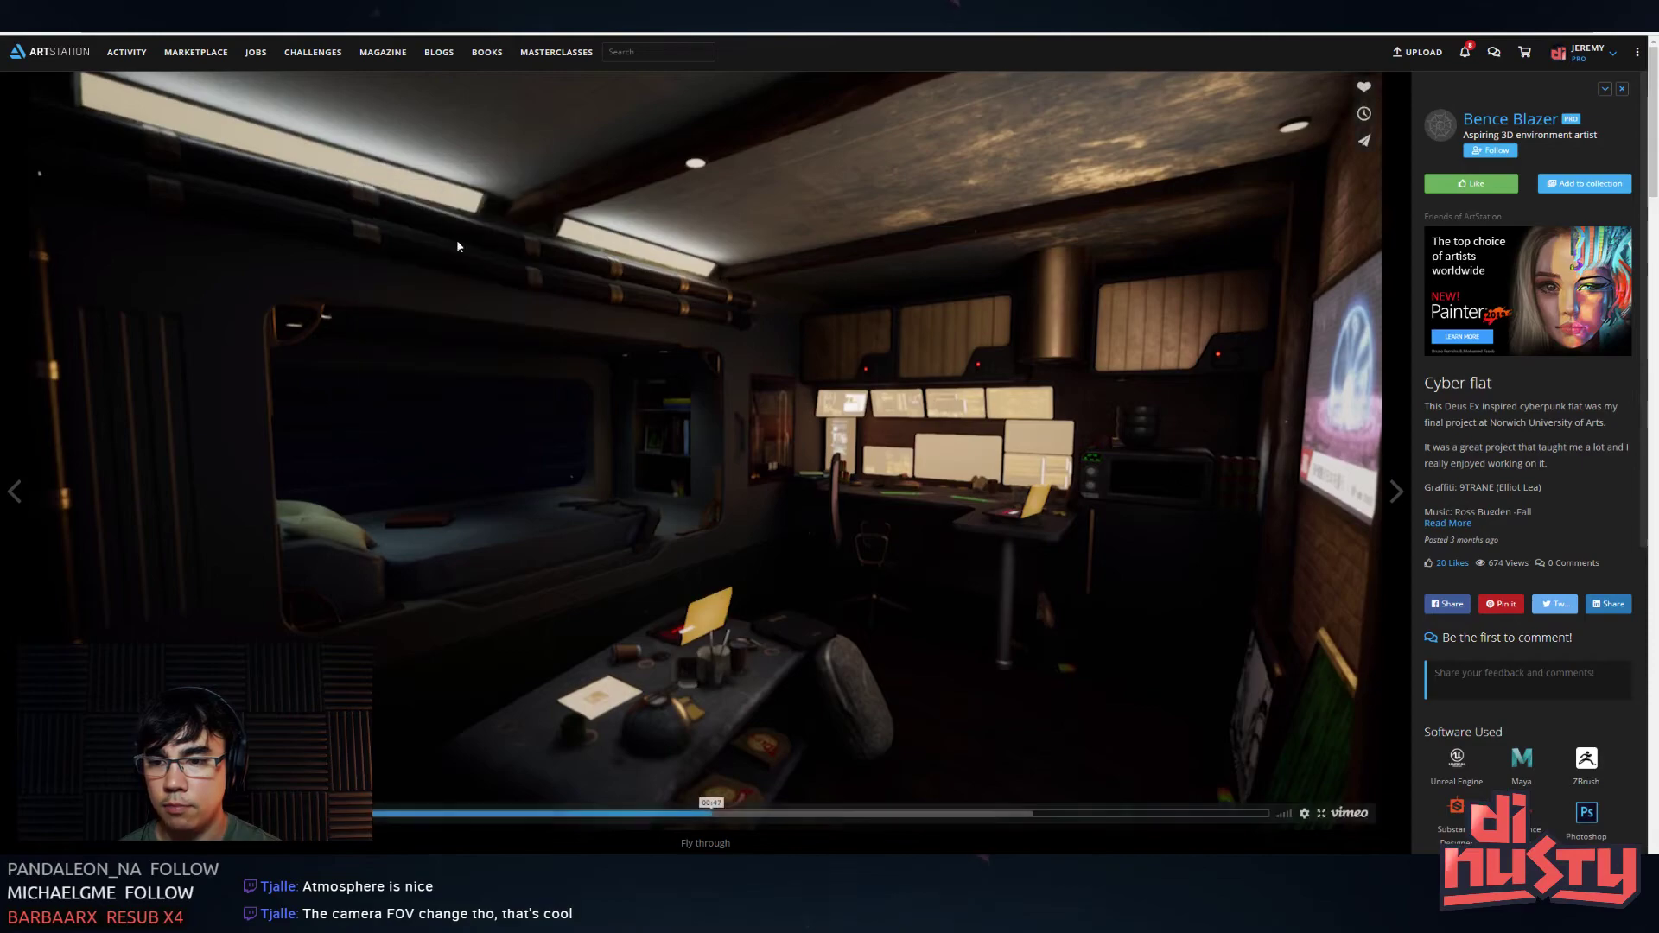
{"action": "left_click", "coordinate": [780, 392]}
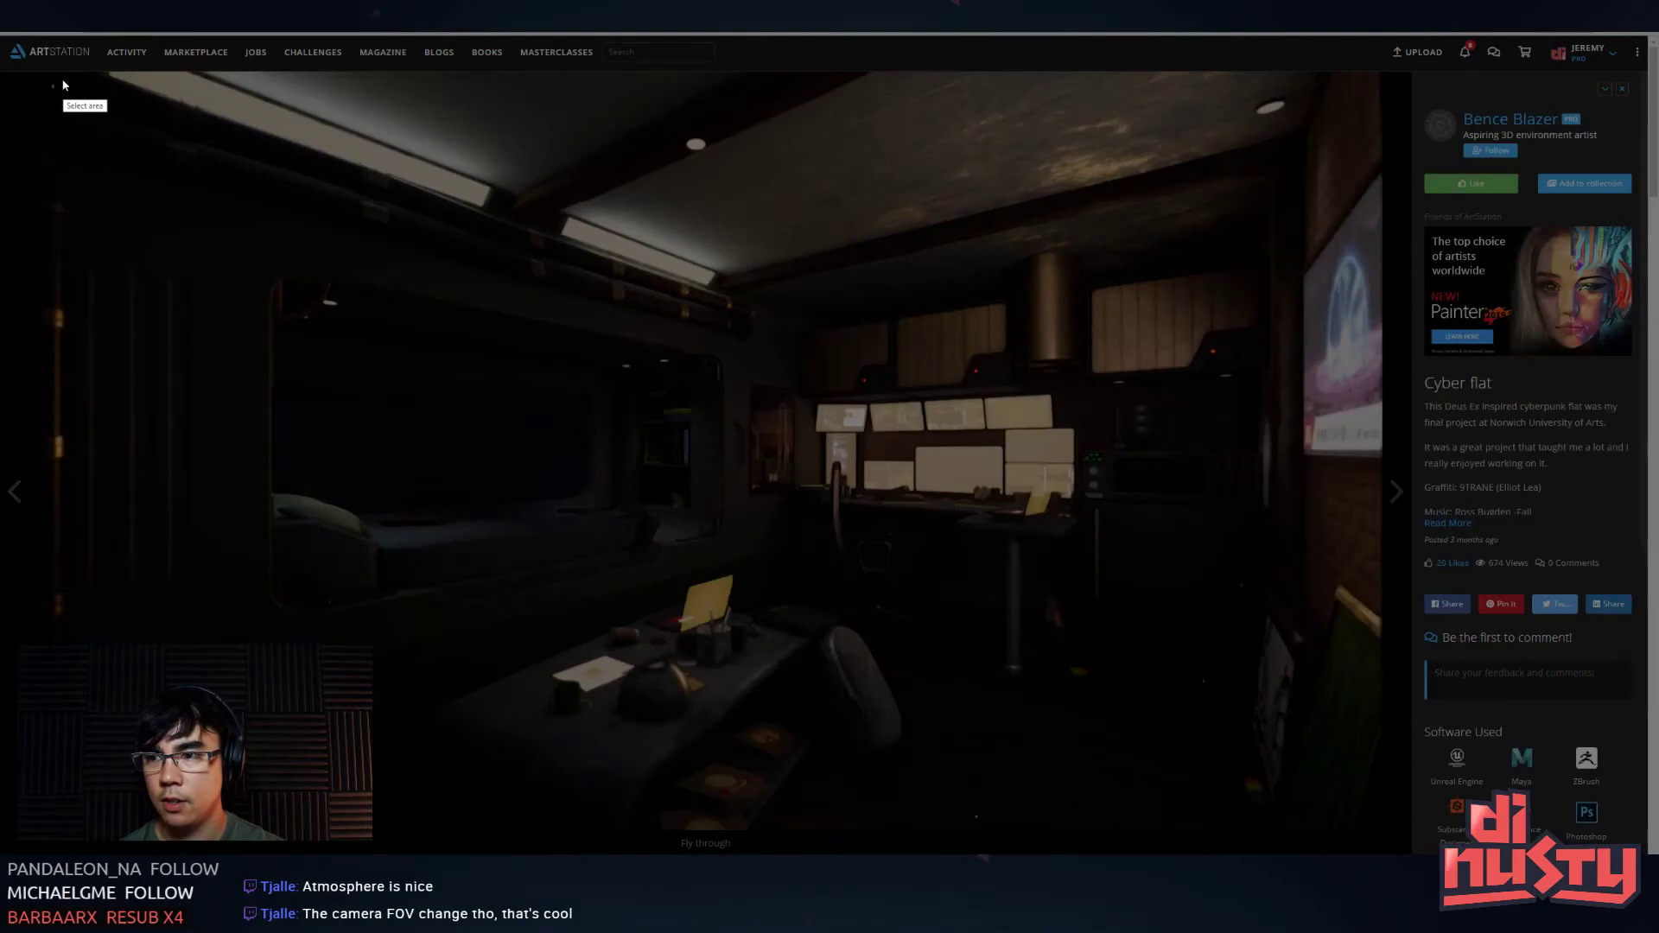
{"action": "left_click_drag", "start_coordinate": [62, 84], "coordinate": [843, 485]}
{"action": "key", "text": "F12"}
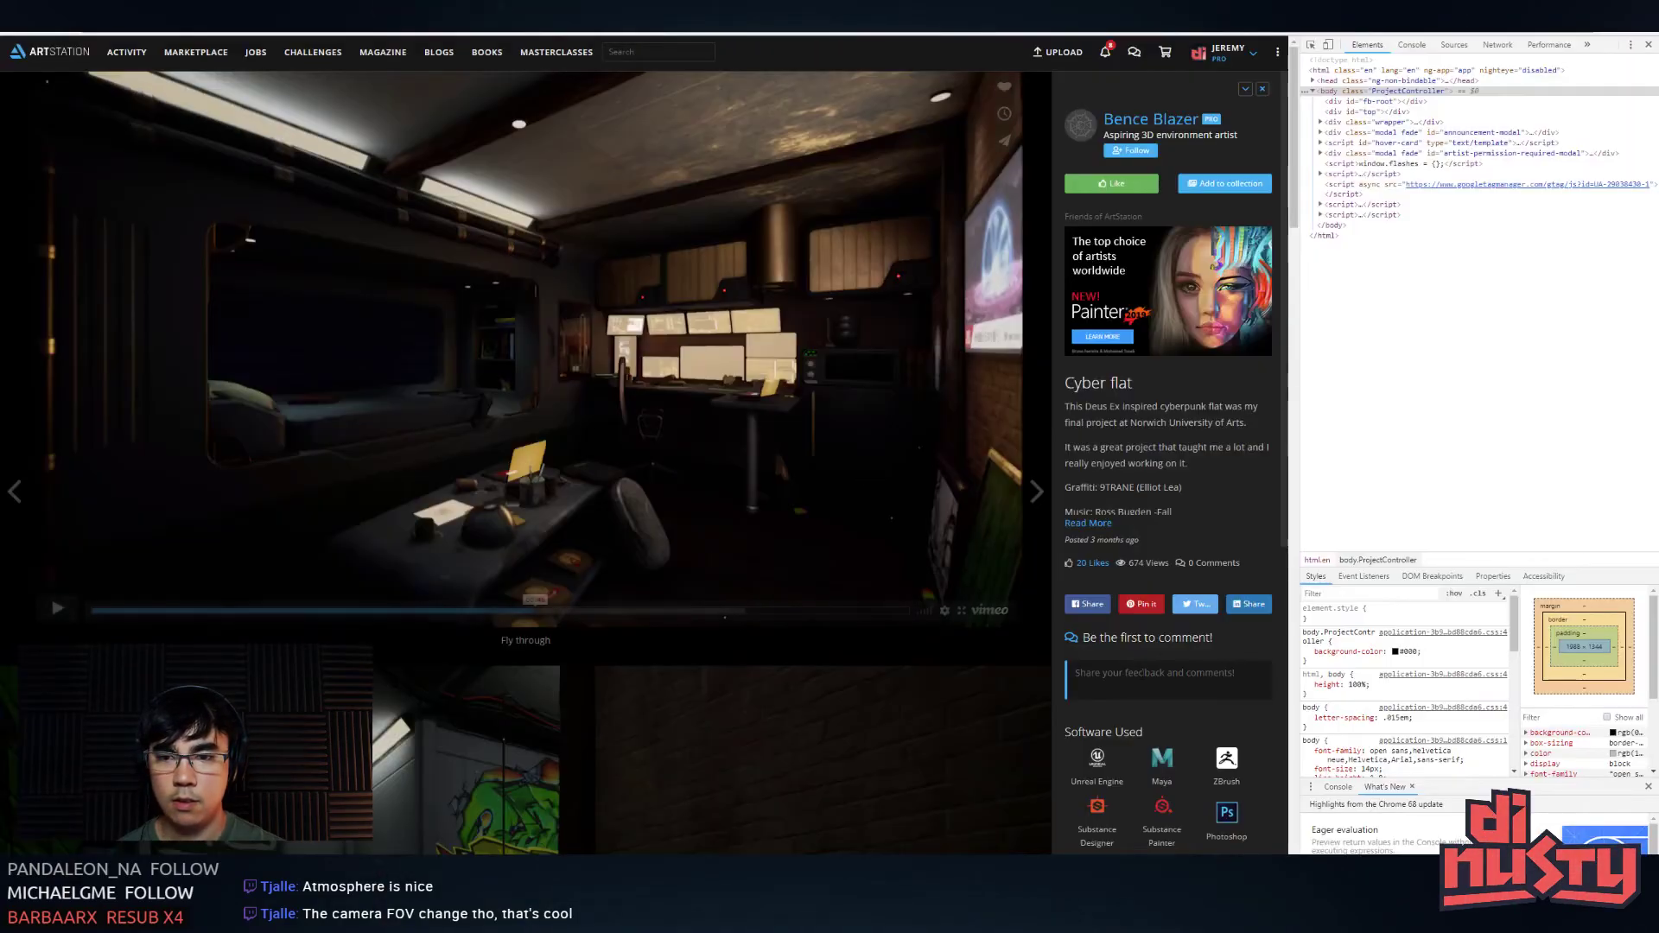
{"action": "left_click", "coordinate": [1649, 45]}
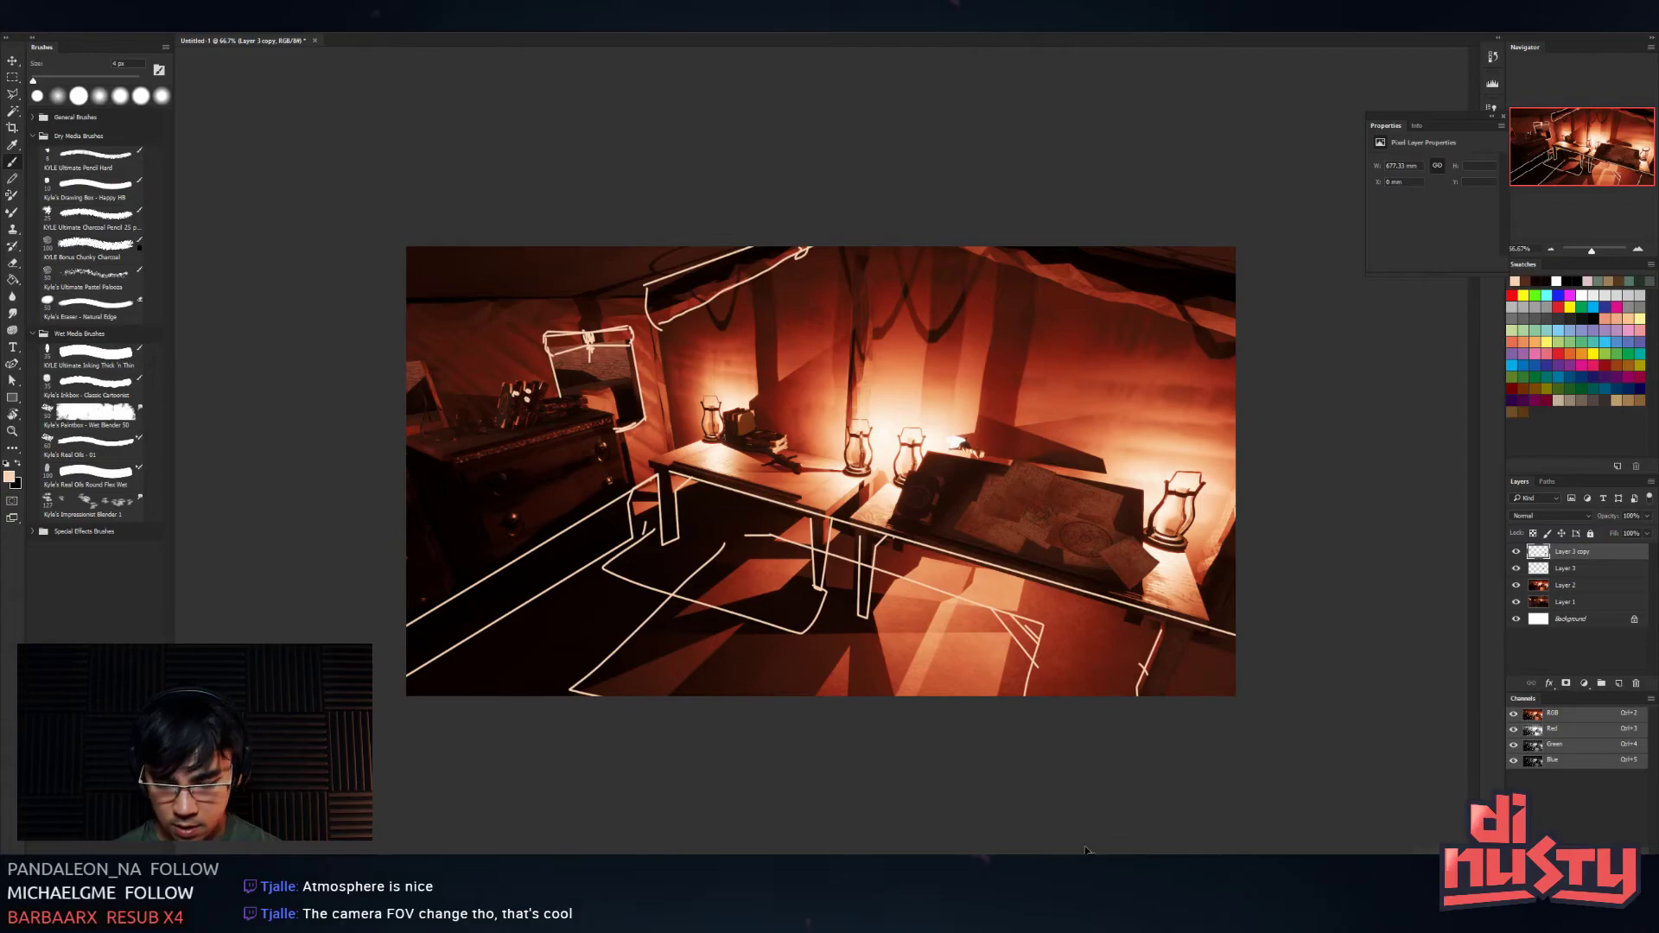
- Switch to Photoshop and paste the captured ceiling area into a new document
{"action": "key", "text": "ctrl+n"}
{"action": "key", "text": "Return"}
{"action": "key", "text": "ctrl+v"}
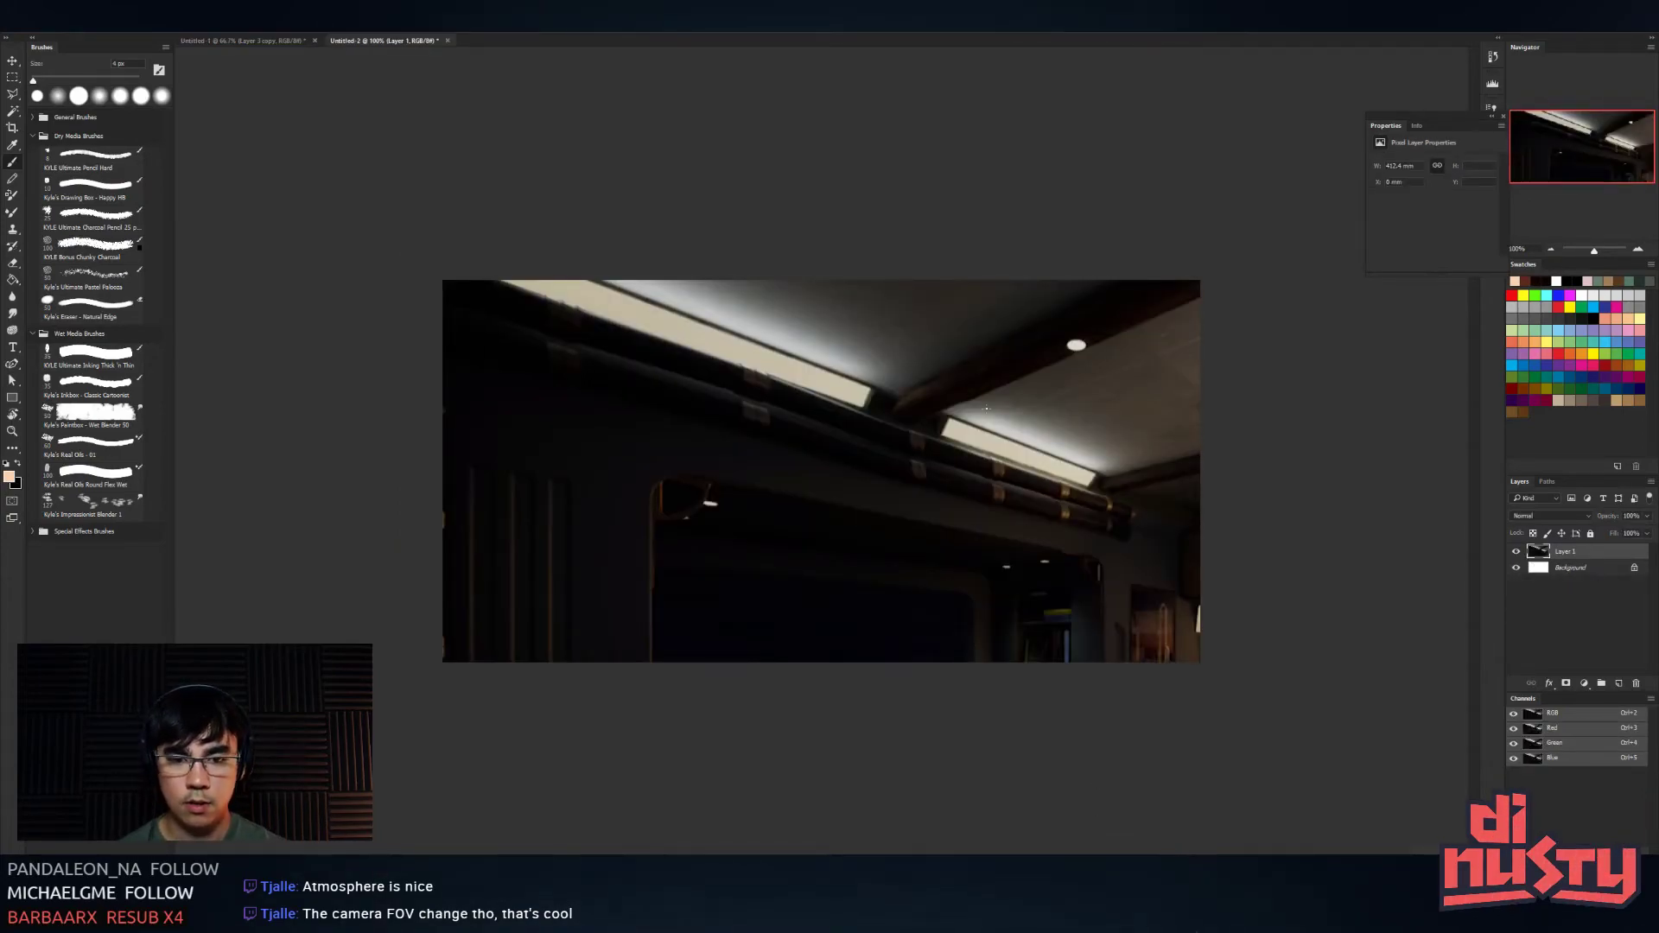
{"action": "left_click_drag", "start_coordinate": [740, 360], "coordinate": [771, 359]}
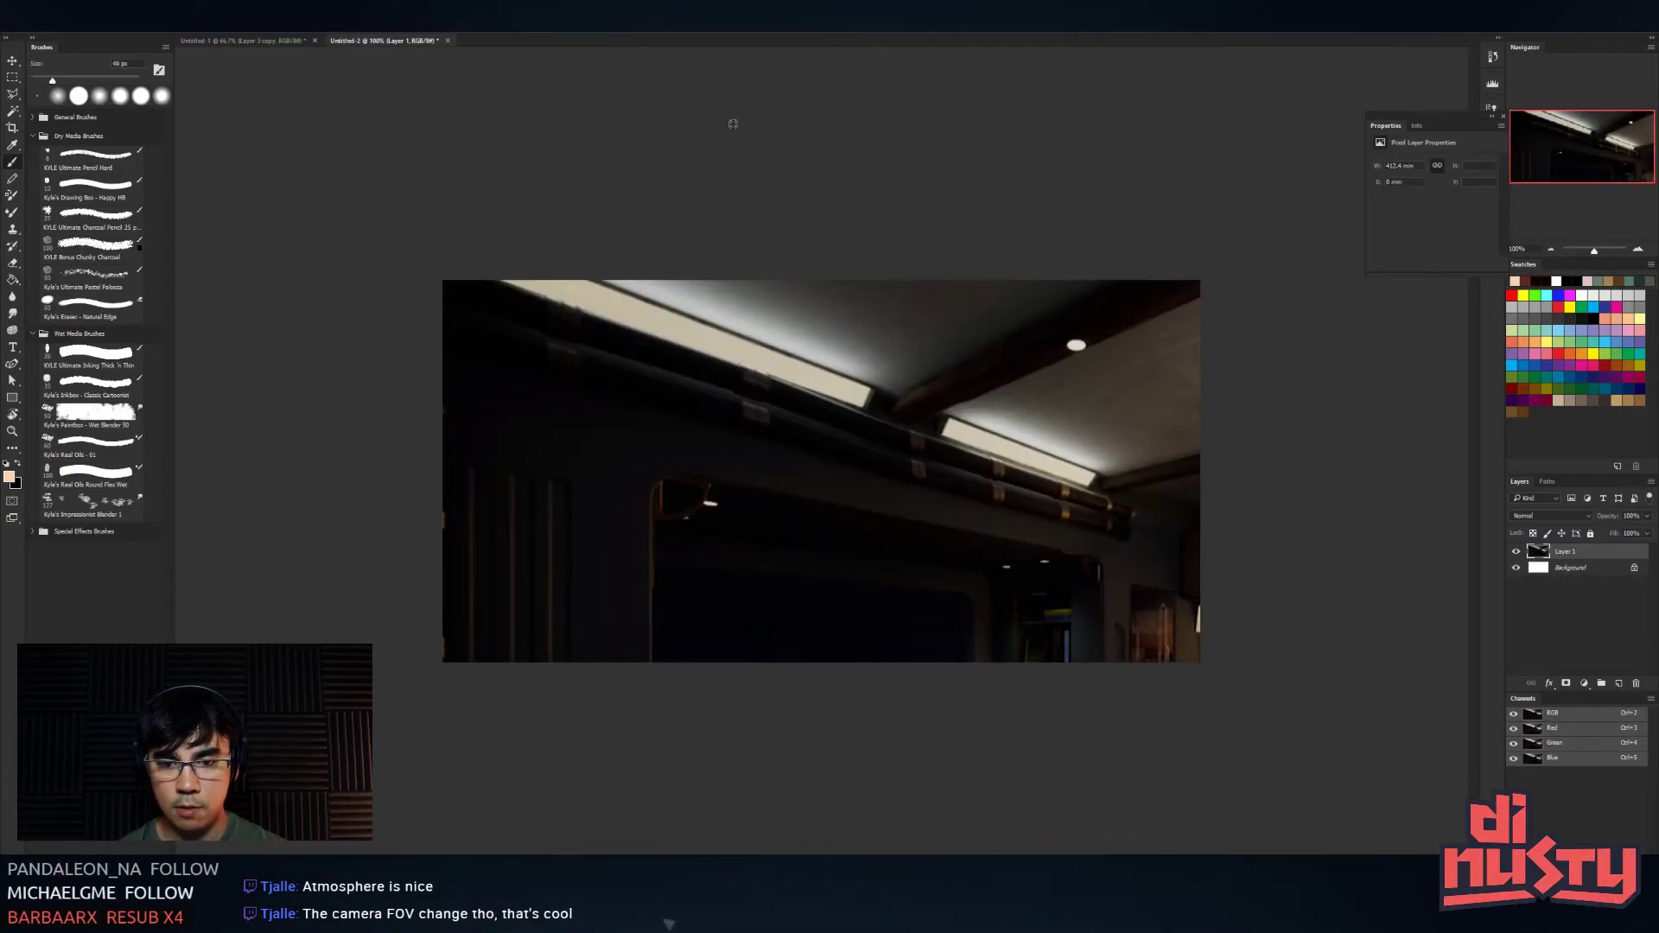
{"action": "mouse_move", "coordinate": [534, 279]}
{"action": "left_mouse_down"}
{"action": "mouse_move", "coordinate": [791, 356]}
{"action": "mouse_move", "coordinate": [437, 359]}
{"action": "mouse_move", "coordinate": [925, 414]}
{"action": "mouse_move", "coordinate": [918, 387]}
{"action": "mouse_move", "coordinate": [567, 351]}
{"action": "left_mouse_up"}
{"action": "key", "text": "ctrl+z"}
{"action": "key", "text": "ctrl+z"}
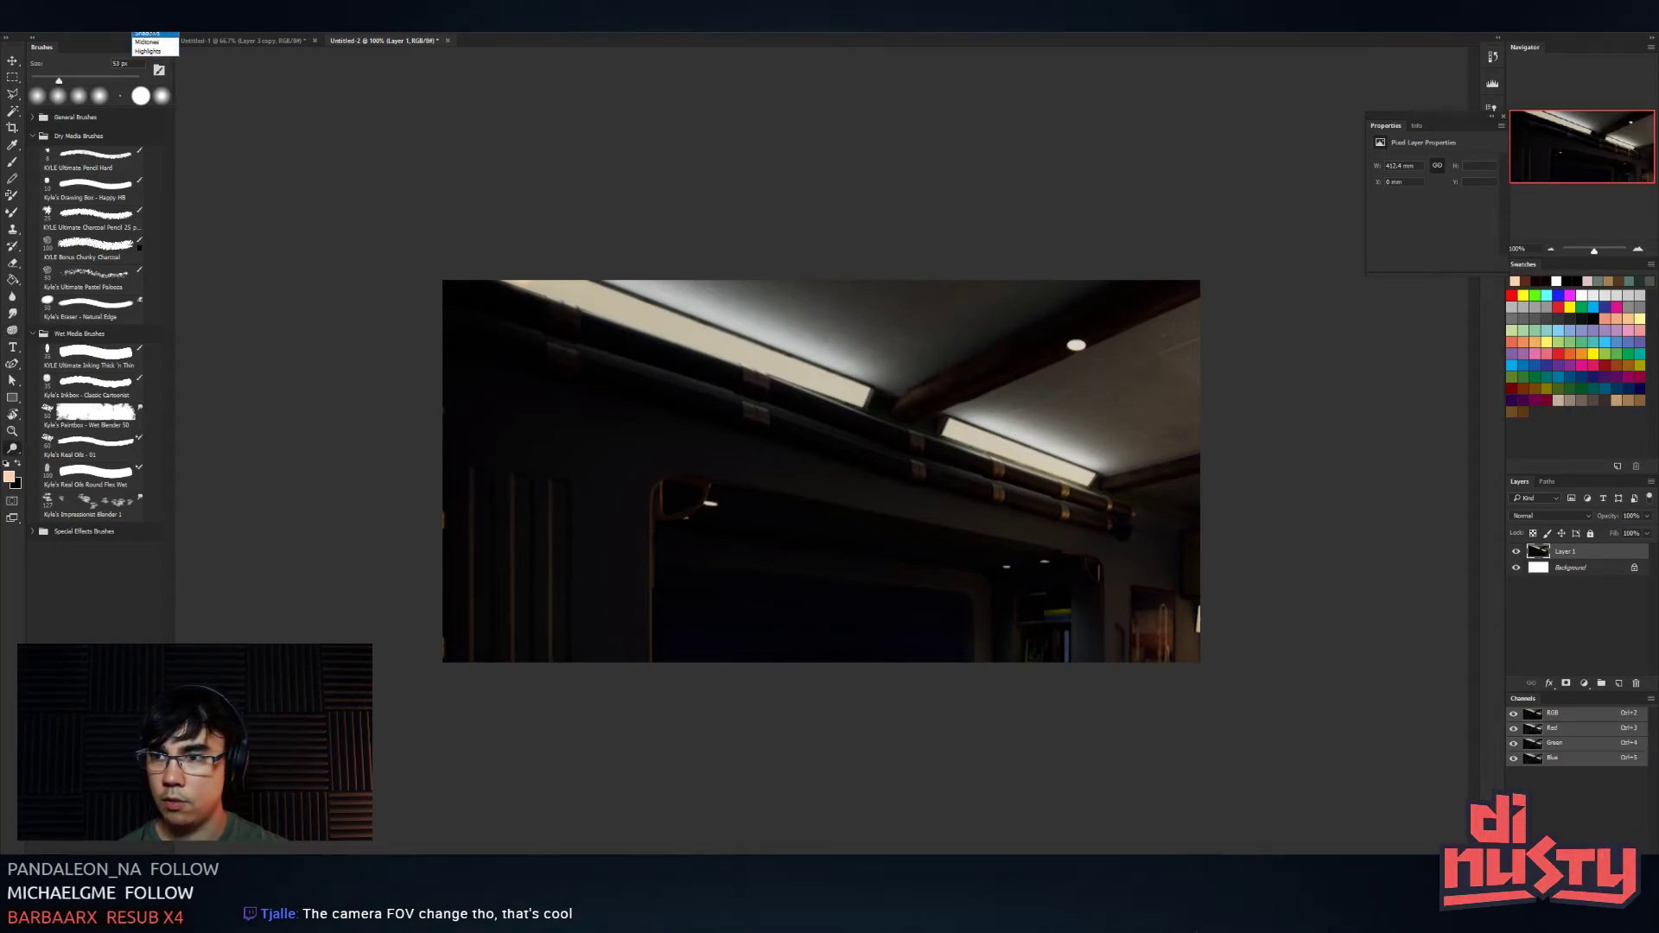
- Brighten the long ceiling light along its length with the Dodge tool
{"action": "mouse_move", "coordinate": [553, 266]}
{"action": "left_mouse_down"}
{"action": "mouse_move", "coordinate": [537, 283]}
{"action": "mouse_move", "coordinate": [866, 399]}
{"action": "mouse_move", "coordinate": [776, 369]}
{"action": "left_mouse_up"}
{"action": "key", "text": "ctrl+z"}
{"action": "mouse_move", "coordinate": [606, 290]}
{"action": "left_mouse_down"}
{"action": "mouse_move", "coordinate": [615, 335]}
{"action": "mouse_move", "coordinate": [676, 336]}
{"action": "left_mouse_up"}
{"action": "left_click", "coordinate": [856, 394], "text": "shift"}
{"action": "key", "text": "ctrl+z"}
{"action": "left_click", "coordinate": [838, 392], "text": "shift"}
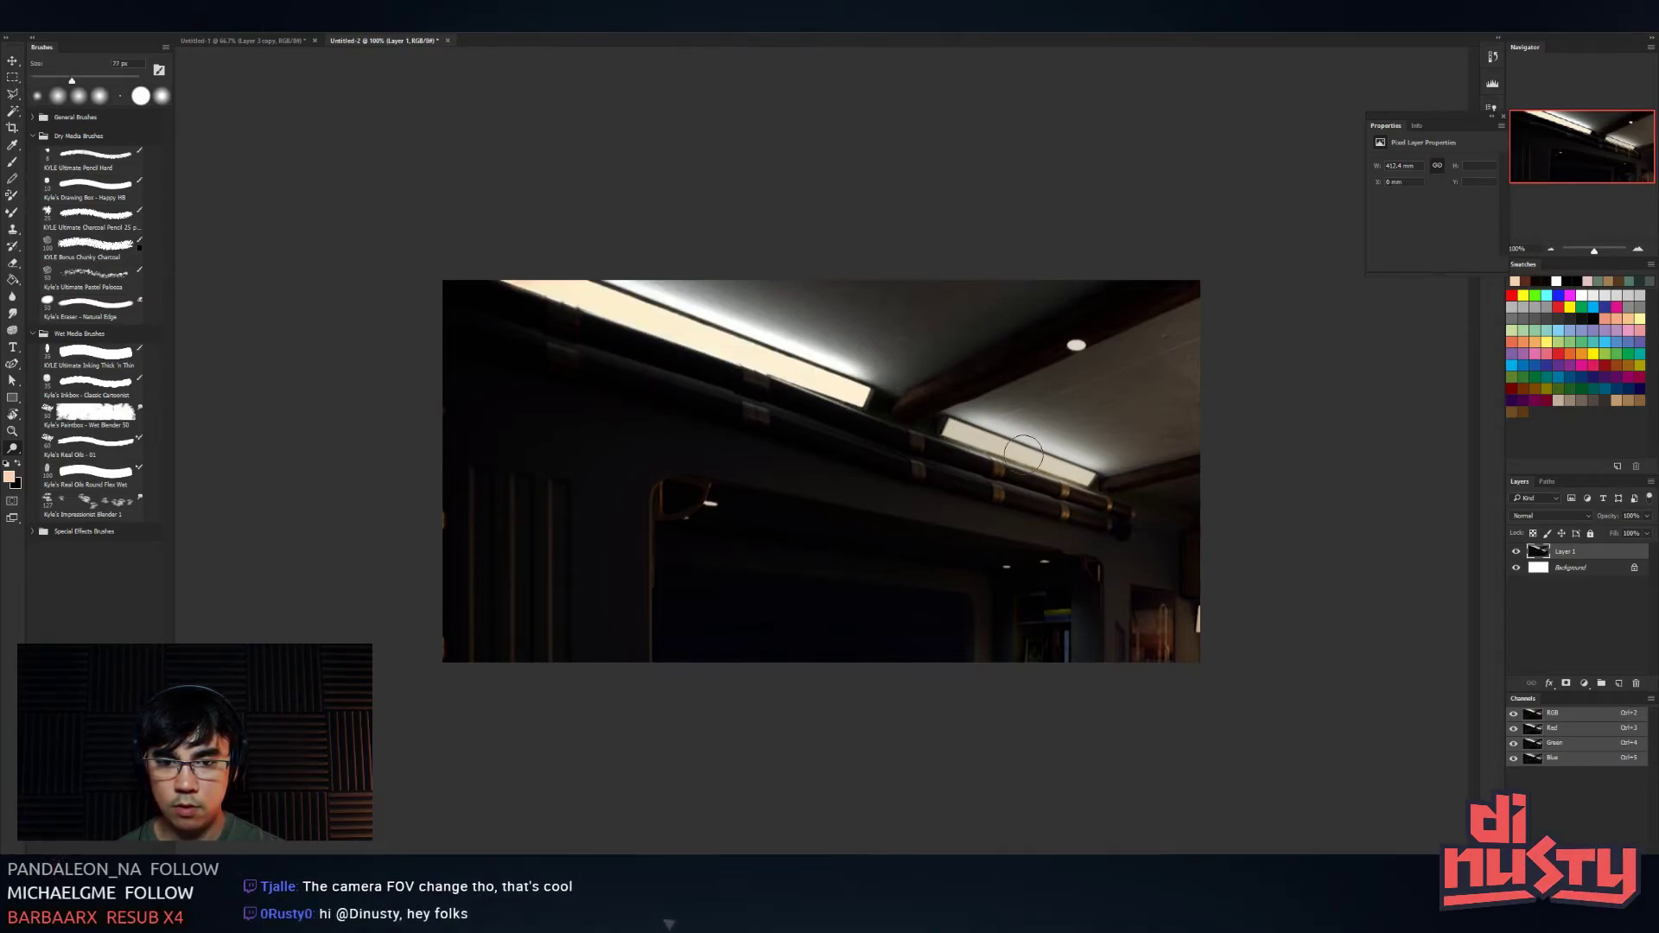
- Dodge the shorter ceiling light from end to end so it matches the long one
{"action": "left_click", "coordinate": [931, 423]}
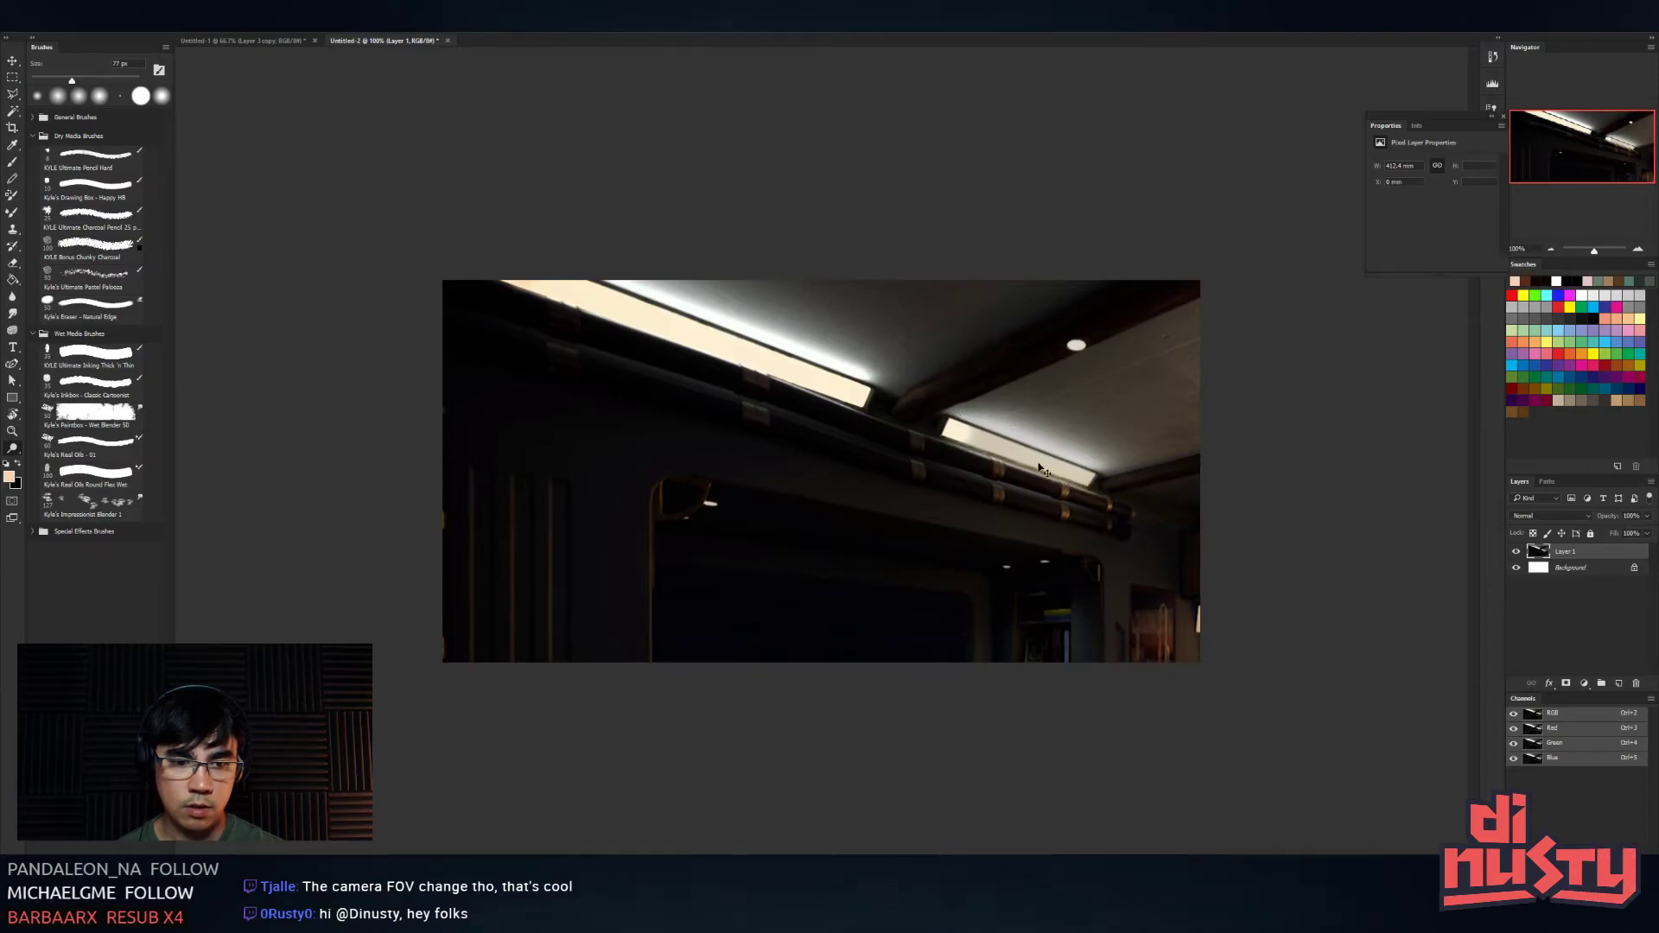
{"action": "left_click", "coordinate": [1130, 493], "text": "shift"}
{"action": "left_click_drag", "start_coordinate": [1130, 492], "coordinate": [1089, 493]}
{"action": "key", "text": "ctrl+z"}
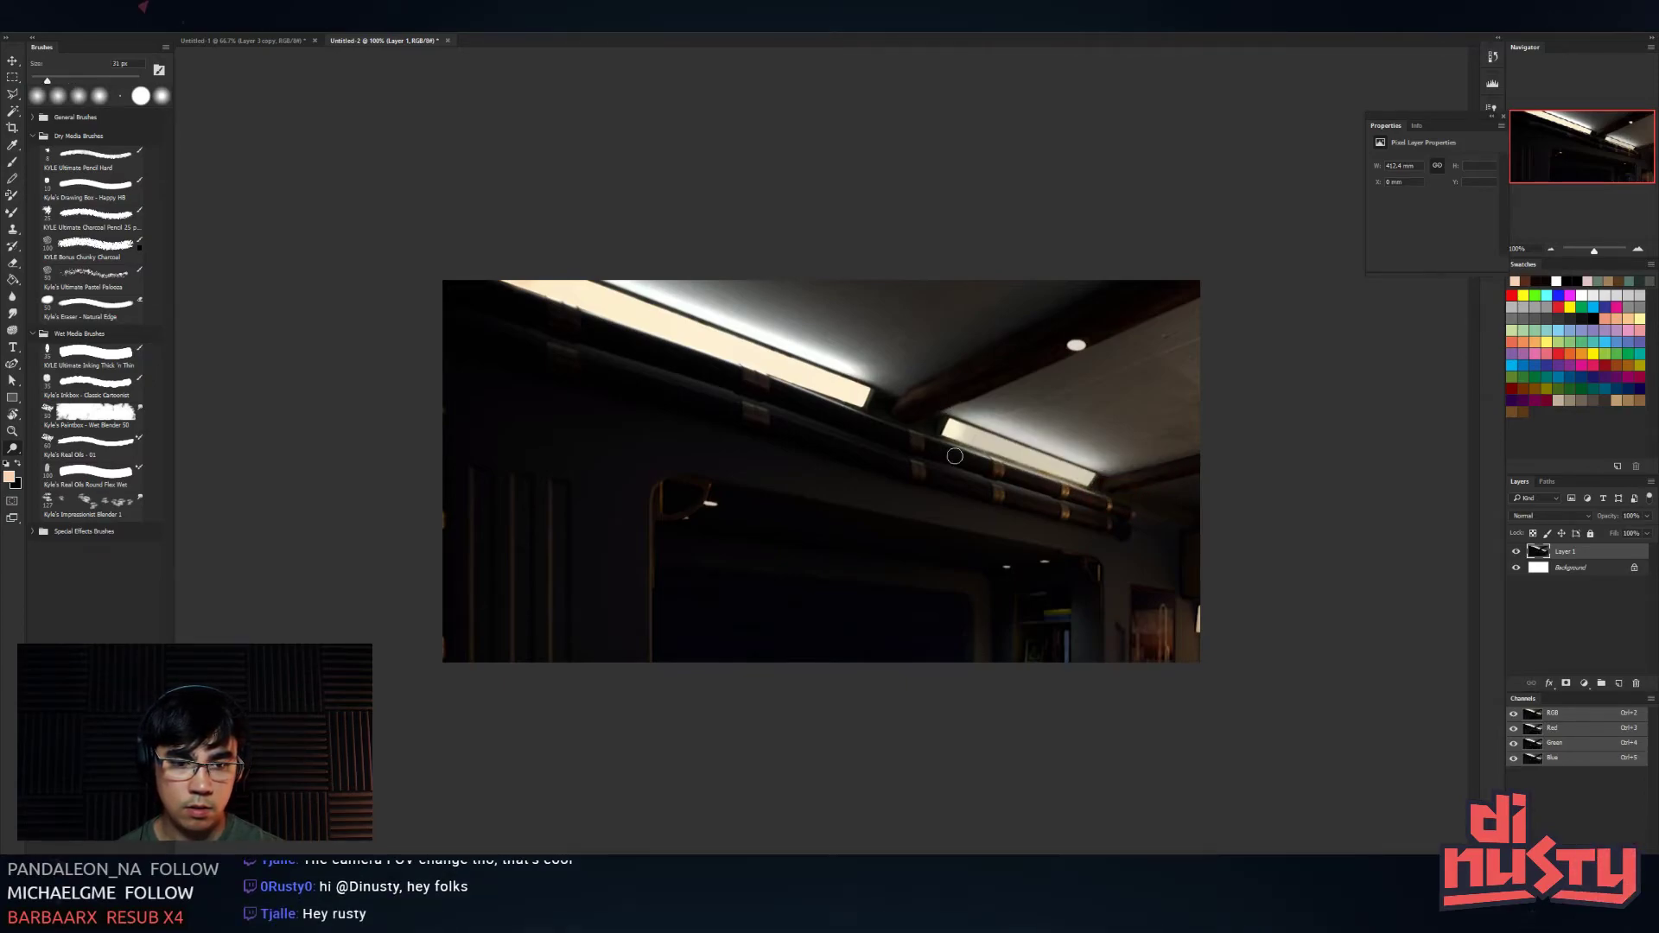
{"action": "left_click", "coordinate": [1082, 476], "text": "shift"}
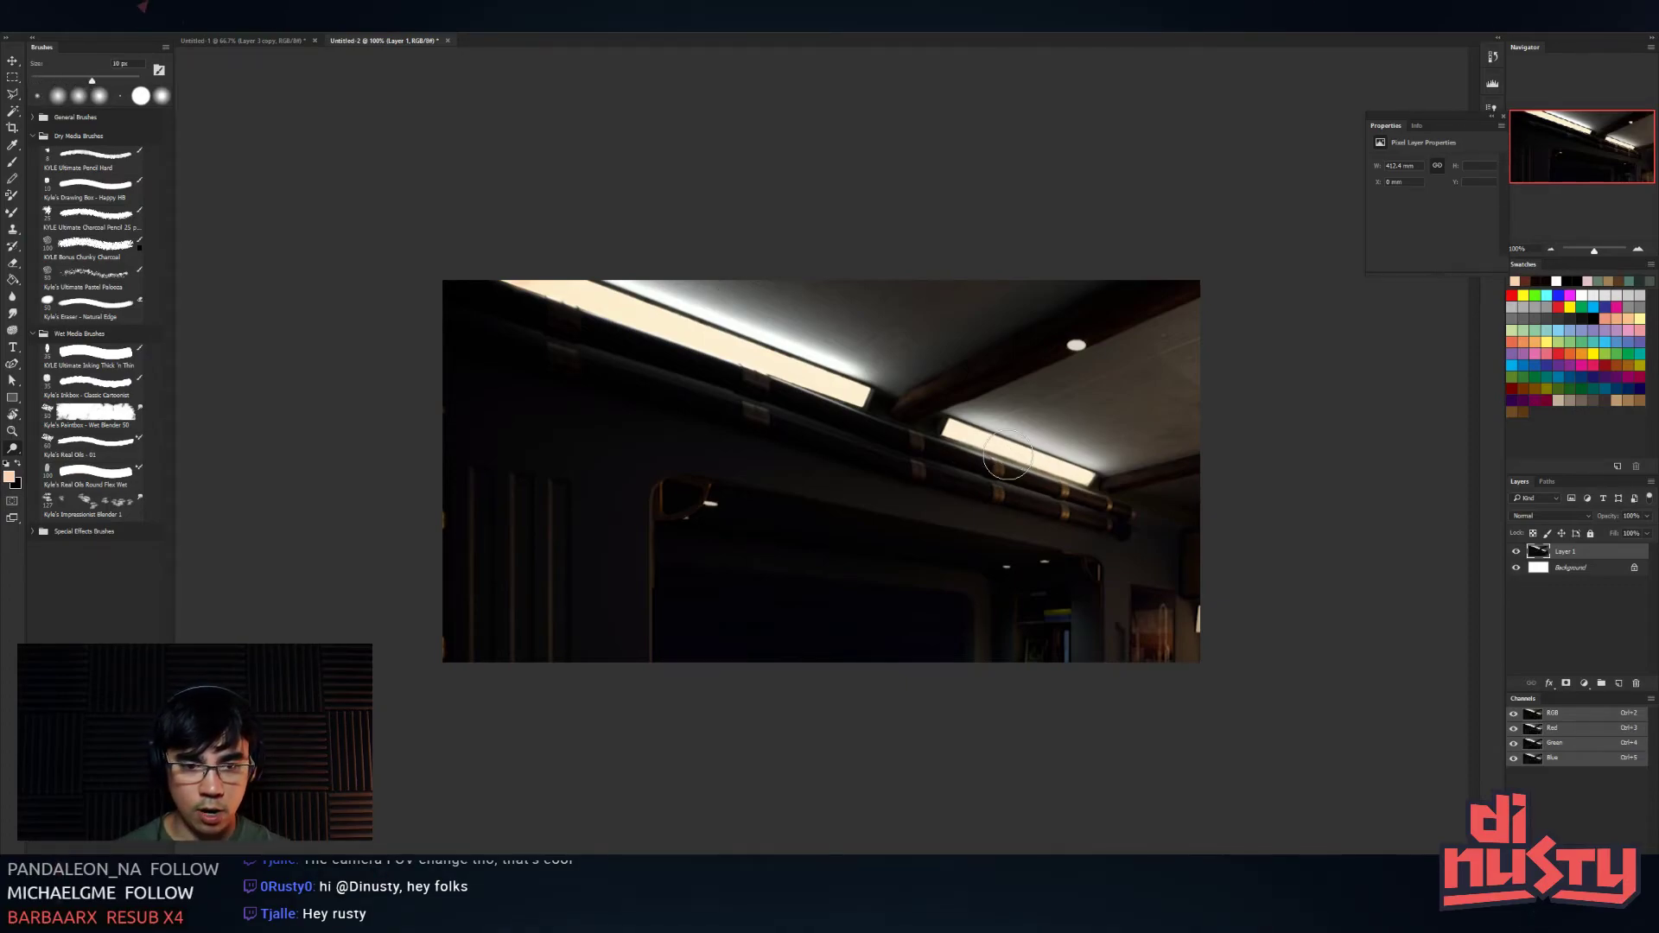
- Enlarge the Dodge brush considerably and brighten the ceiling surface around both light strips
{"action": "key", "text": "bracketright"}
{"action": "key", "text": "bracketright"}
{"action": "key", "text": "bracketright"}
{"action": "key", "text": "bracketright"}
{"action": "key", "text": "bracketright"}
{"action": "key", "text": "bracketright"}
{"action": "key", "text": "bracketright"}
{"action": "key", "text": "bracketright"}
{"action": "key", "text": "bracketright"}
{"action": "key", "text": "bracketright"}
{"action": "key", "text": "bracketright"}
{"action": "key", "text": "bracketright"}
{"action": "key", "text": "bracketright"}
{"action": "key", "text": "bracketright"}
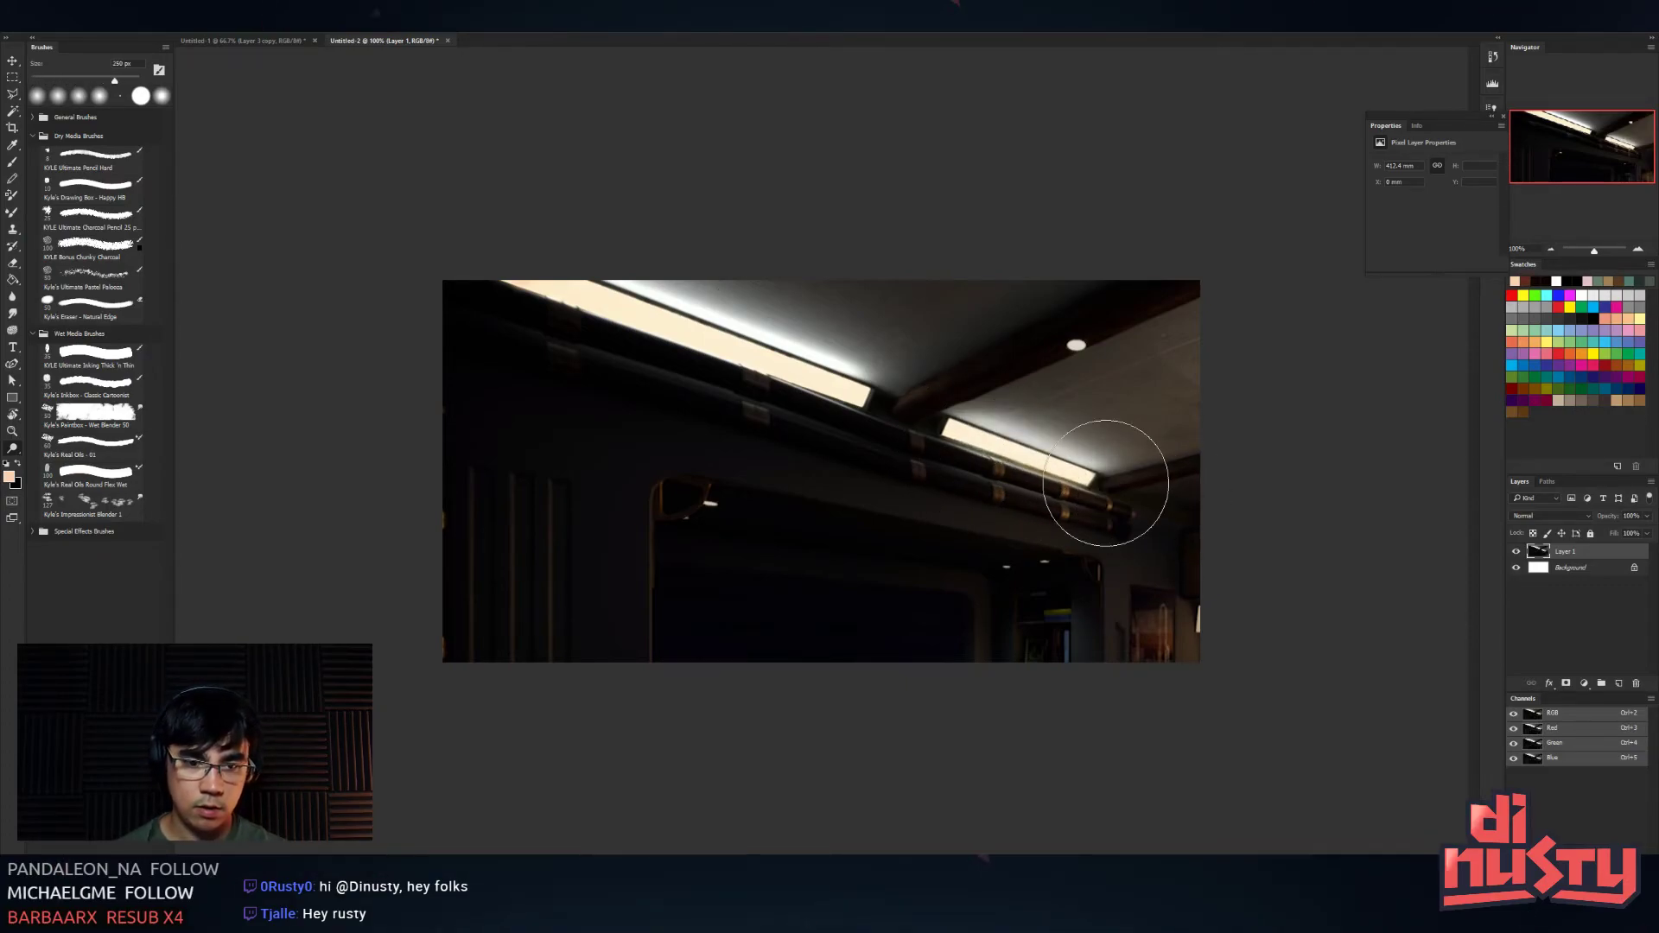
{"action": "left_click", "coordinate": [161, 50]}
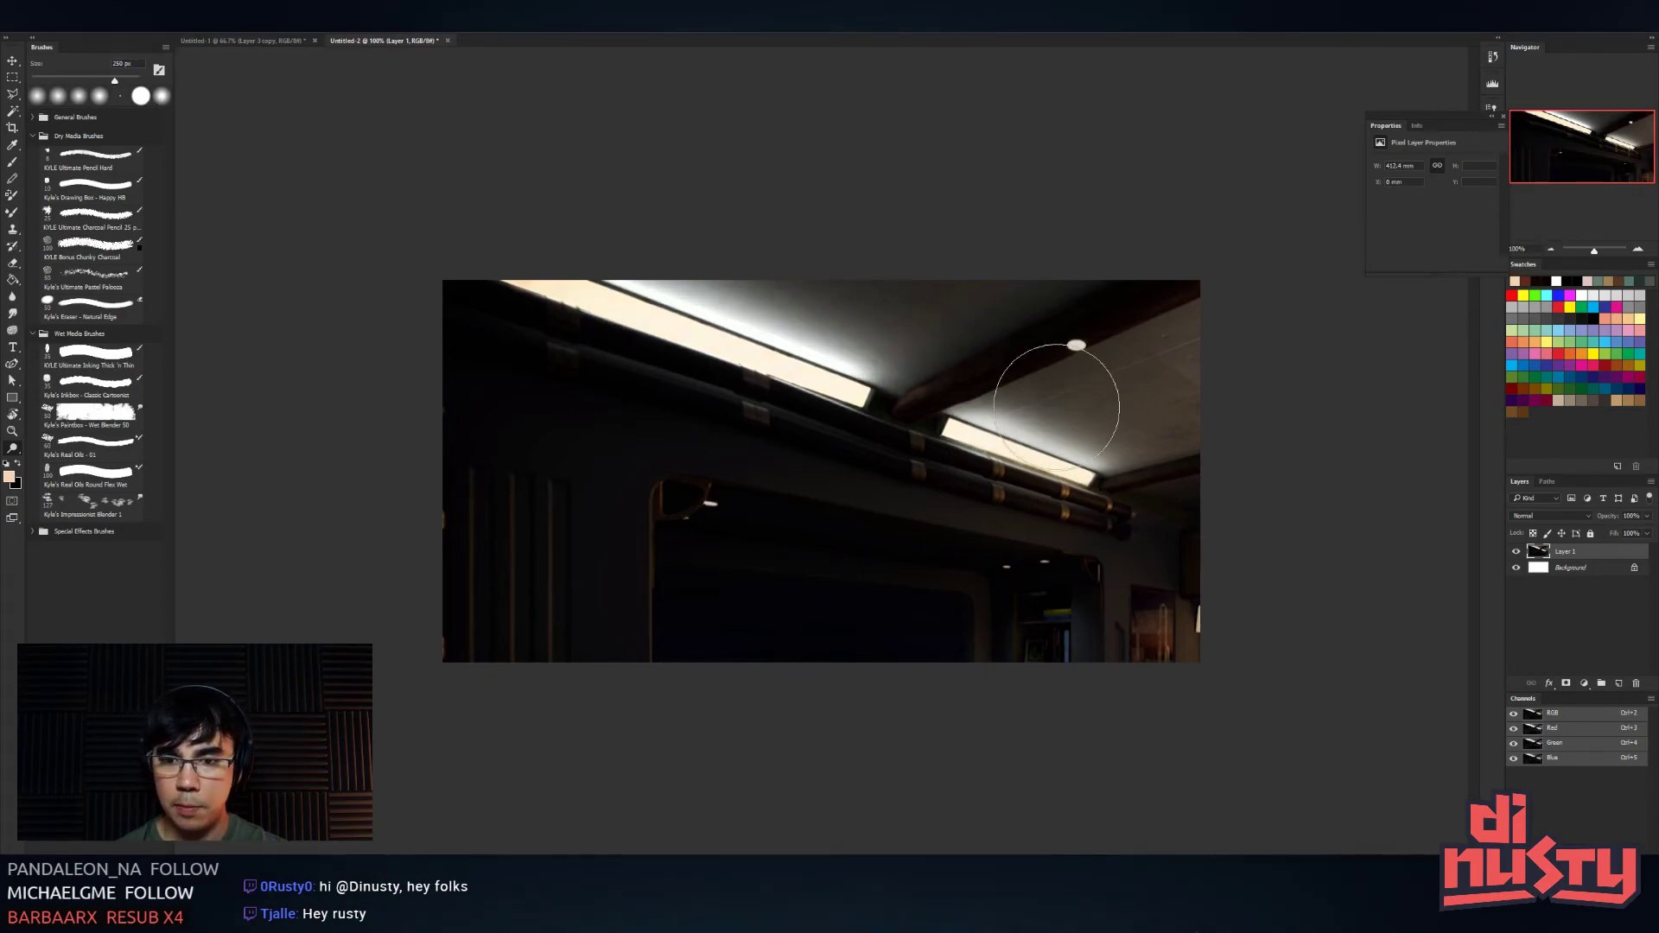
{"action": "left_click_drag", "start_coordinate": [1044, 481], "coordinate": [1370, 339]}
{"action": "left_click", "coordinate": [782, 343]}
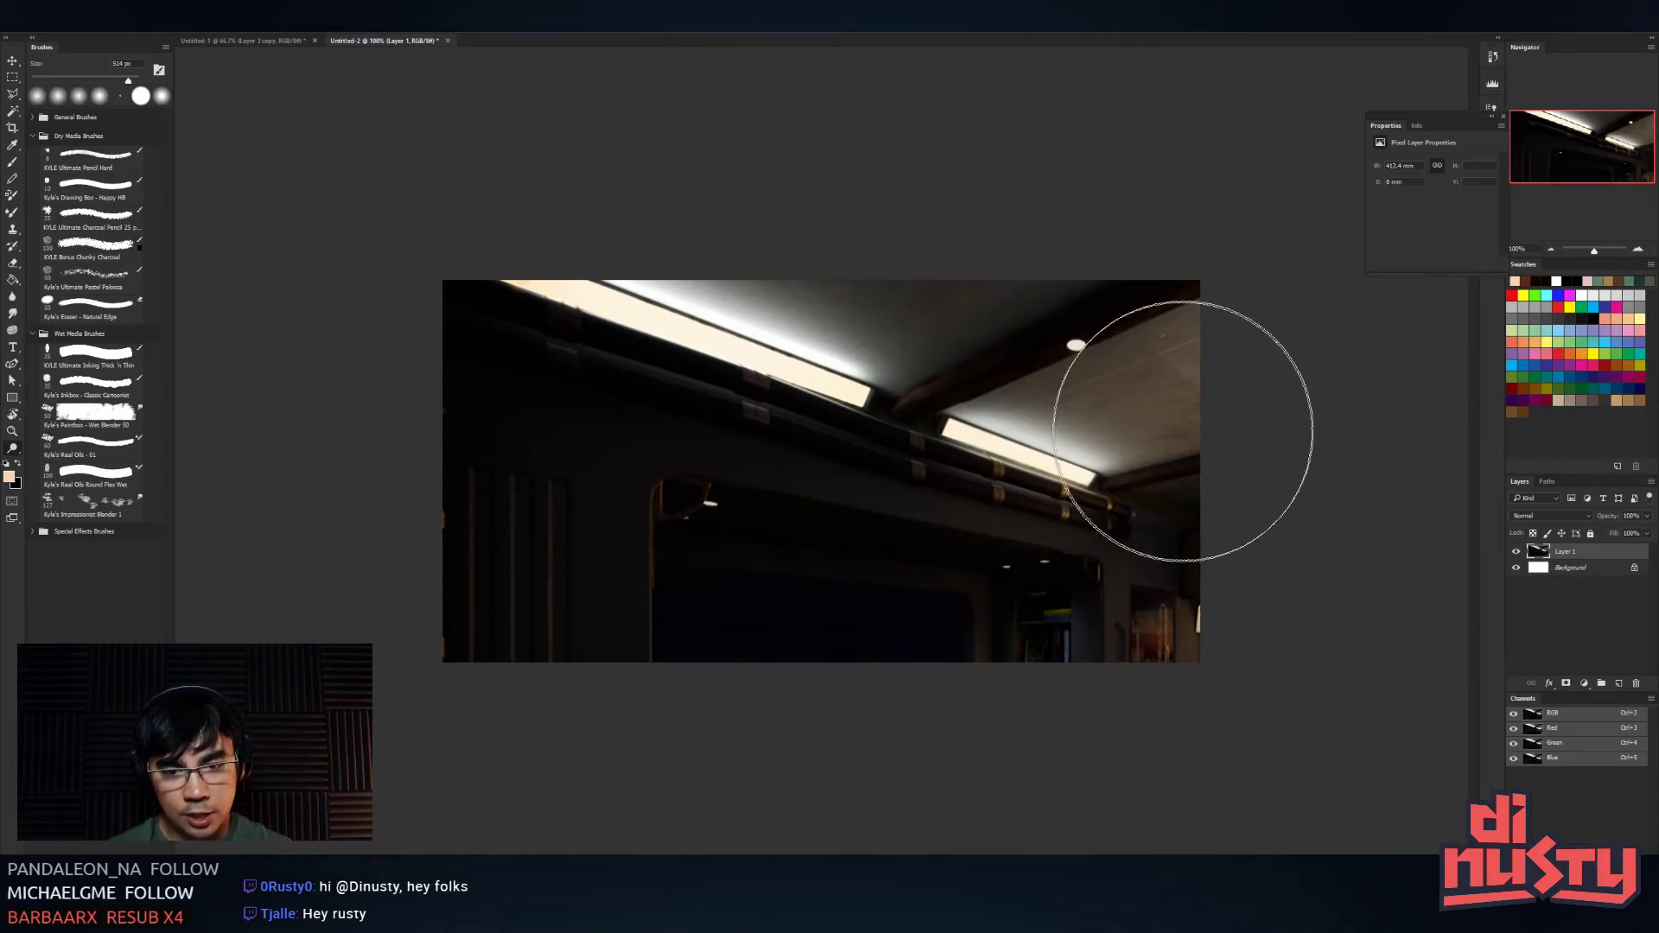
- Add an undodged copy of the ceiling capture as a new layer and open Levels for it
{"action": "key", "text": "ctrl+shift+alt+n"}
{"action": "key", "text": "ctrl+l"}
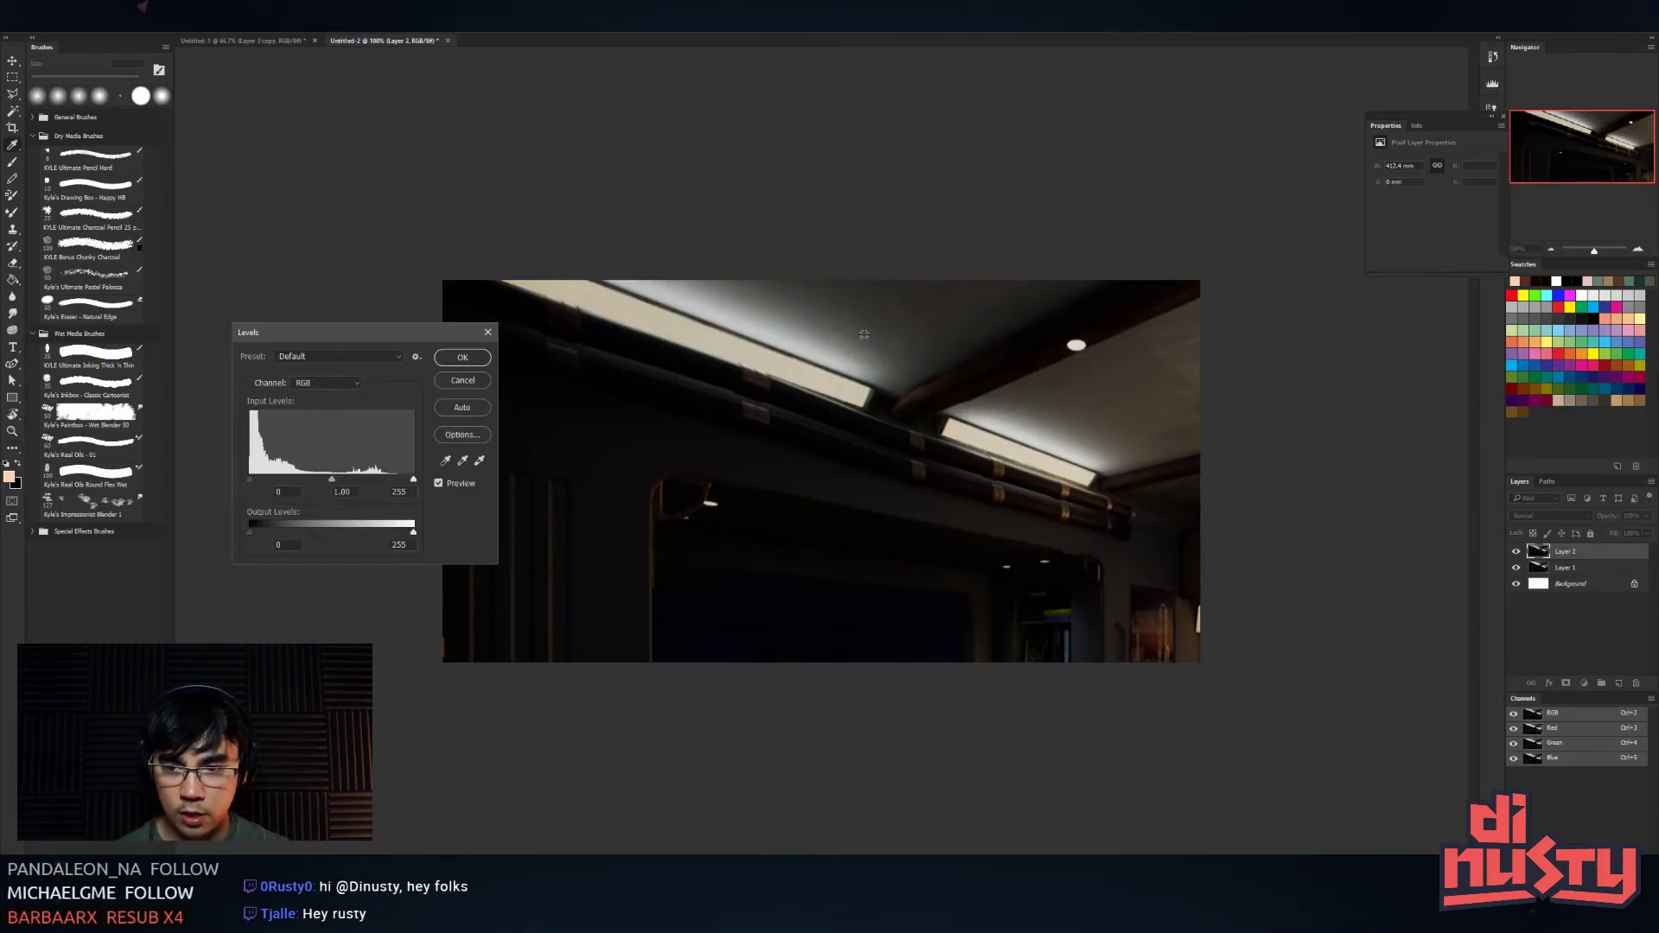
- Capture the whole Cyber flat interior frame from ArtStation and paste it into a new Photoshop document
{"action": "key", "text": "alt+Tab"}
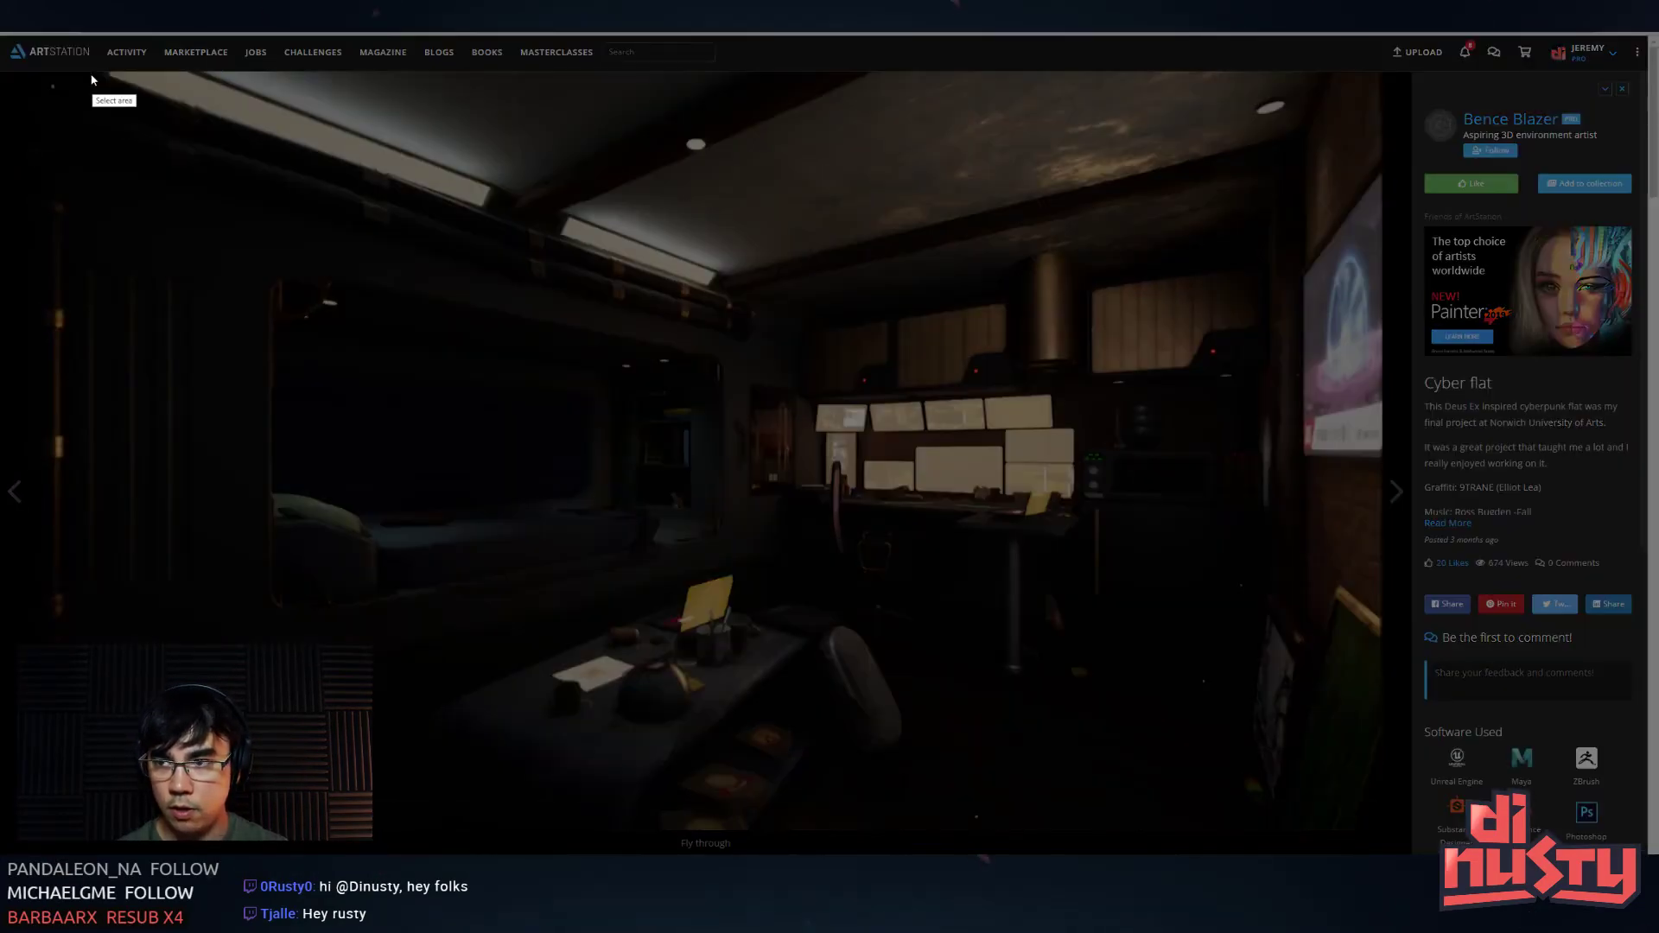
{"action": "left_click_drag", "start_coordinate": [93, 80], "coordinate": [1327, 812]}
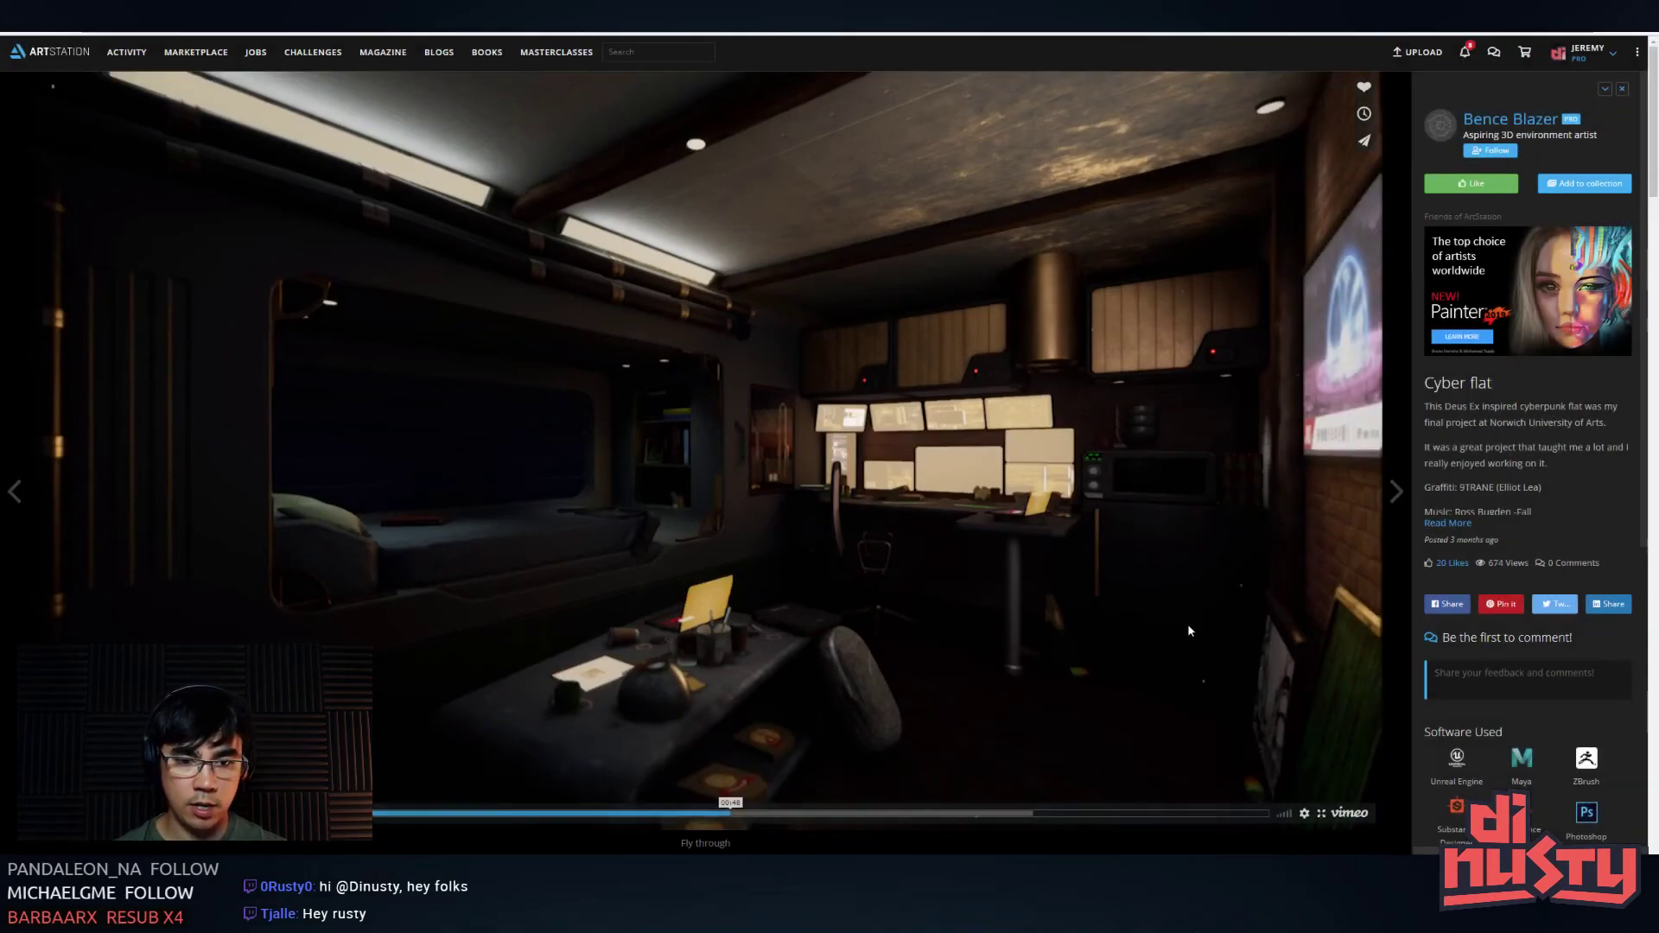
{"action": "key", "text": "alt+Tab"}
{"action": "key", "text": "ctrl+z"}
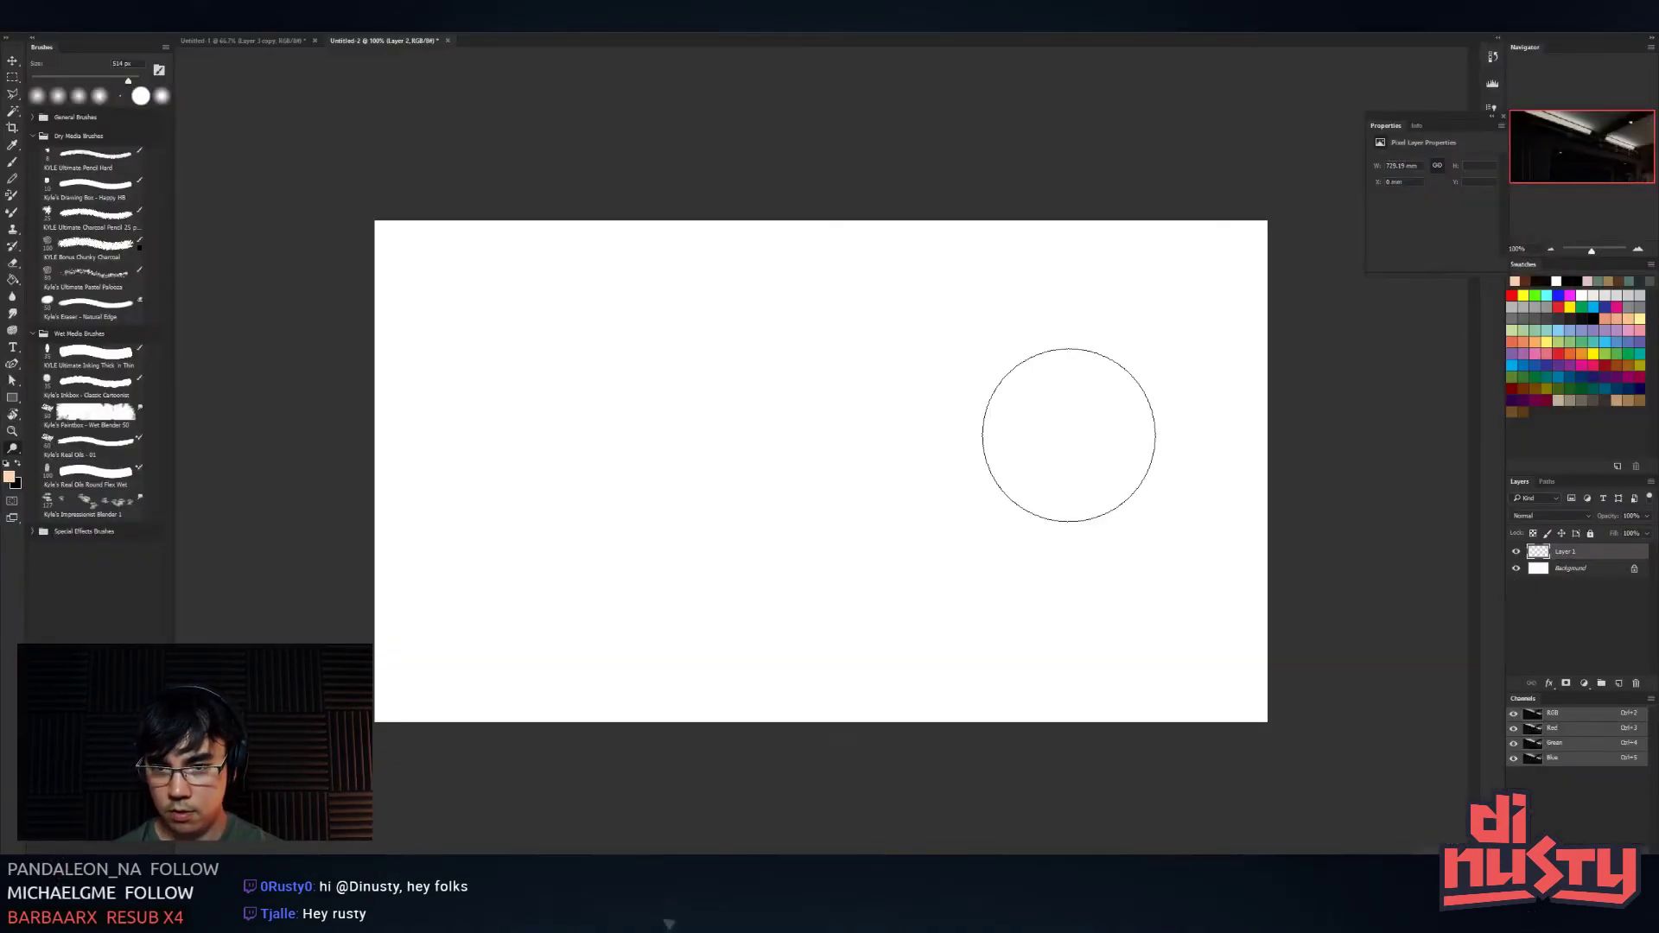
{"action": "key", "text": "ctrl+v"}
- Try brightening the dark Cyber flat interior with Levels, using a white input of 173 and strongly raised midtones
{"action": "key", "text": "ctrl+l"}
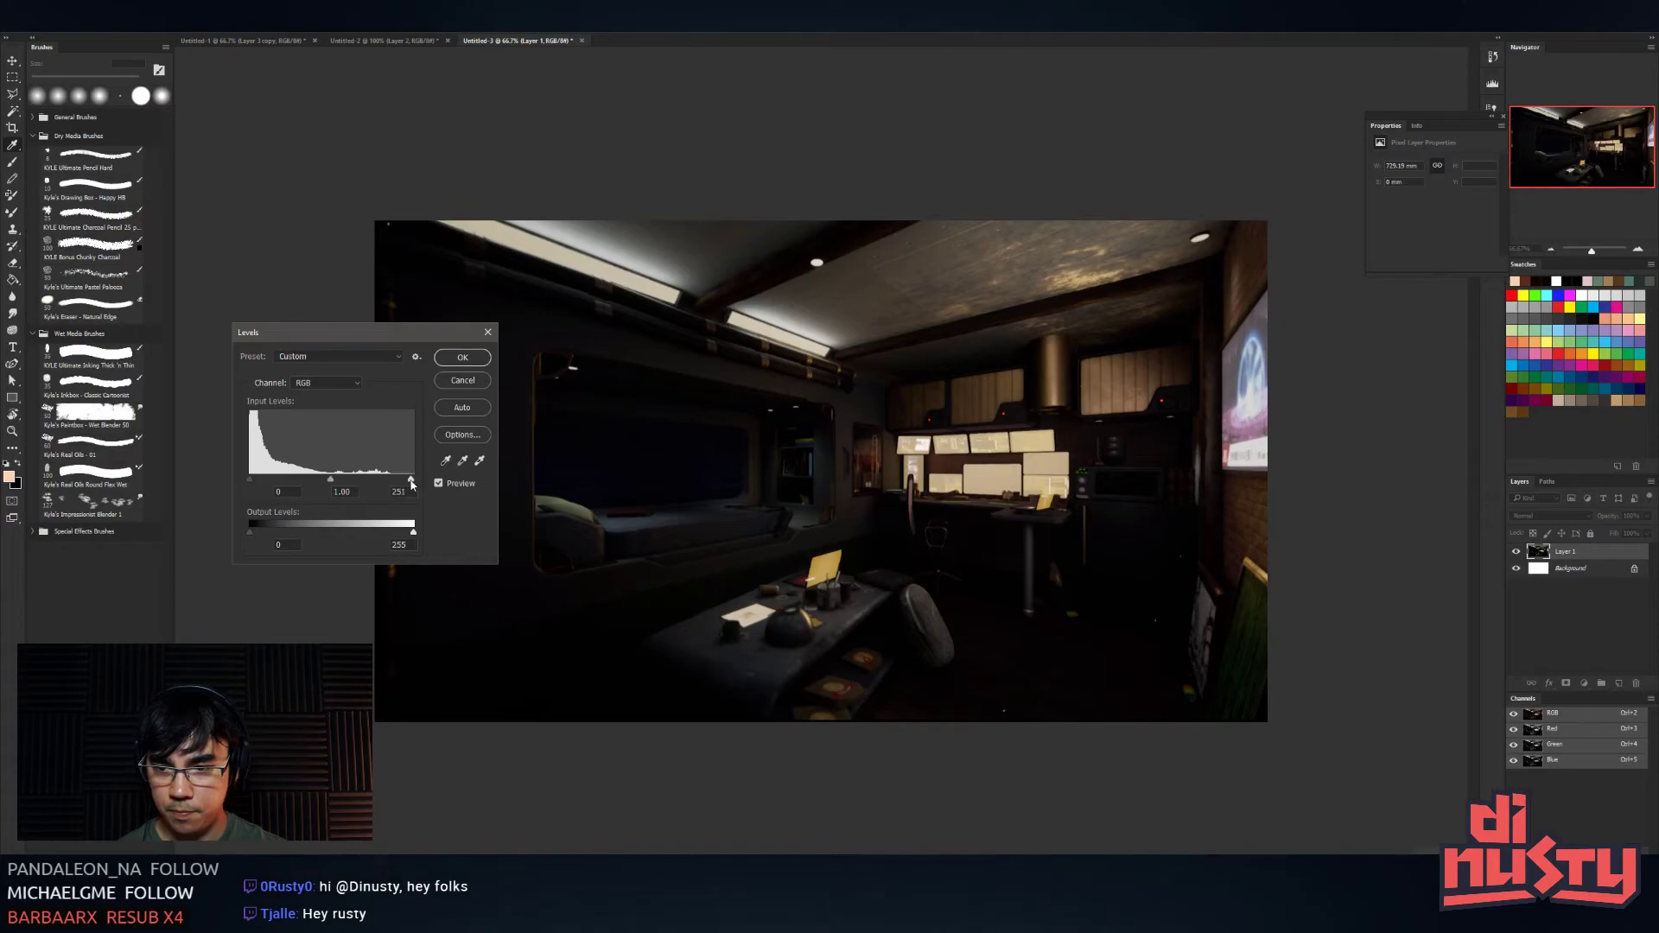
{"action": "left_click_drag", "start_coordinate": [412, 482], "coordinate": [255, 484]}
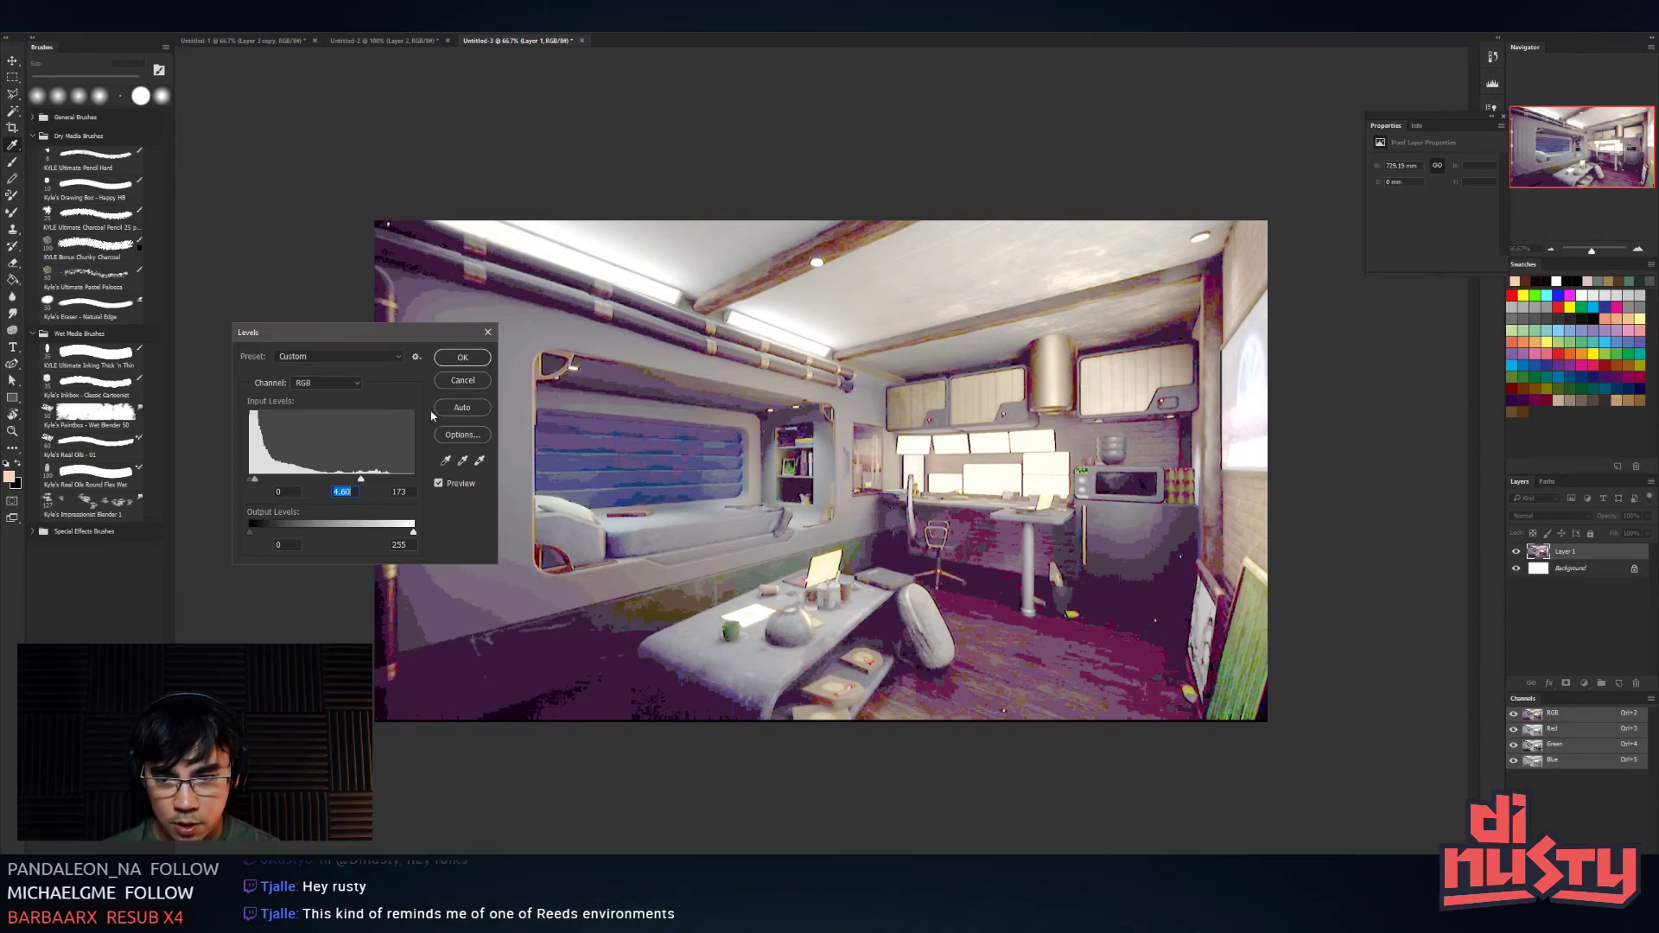
{"action": "key", "text": "Escape"}
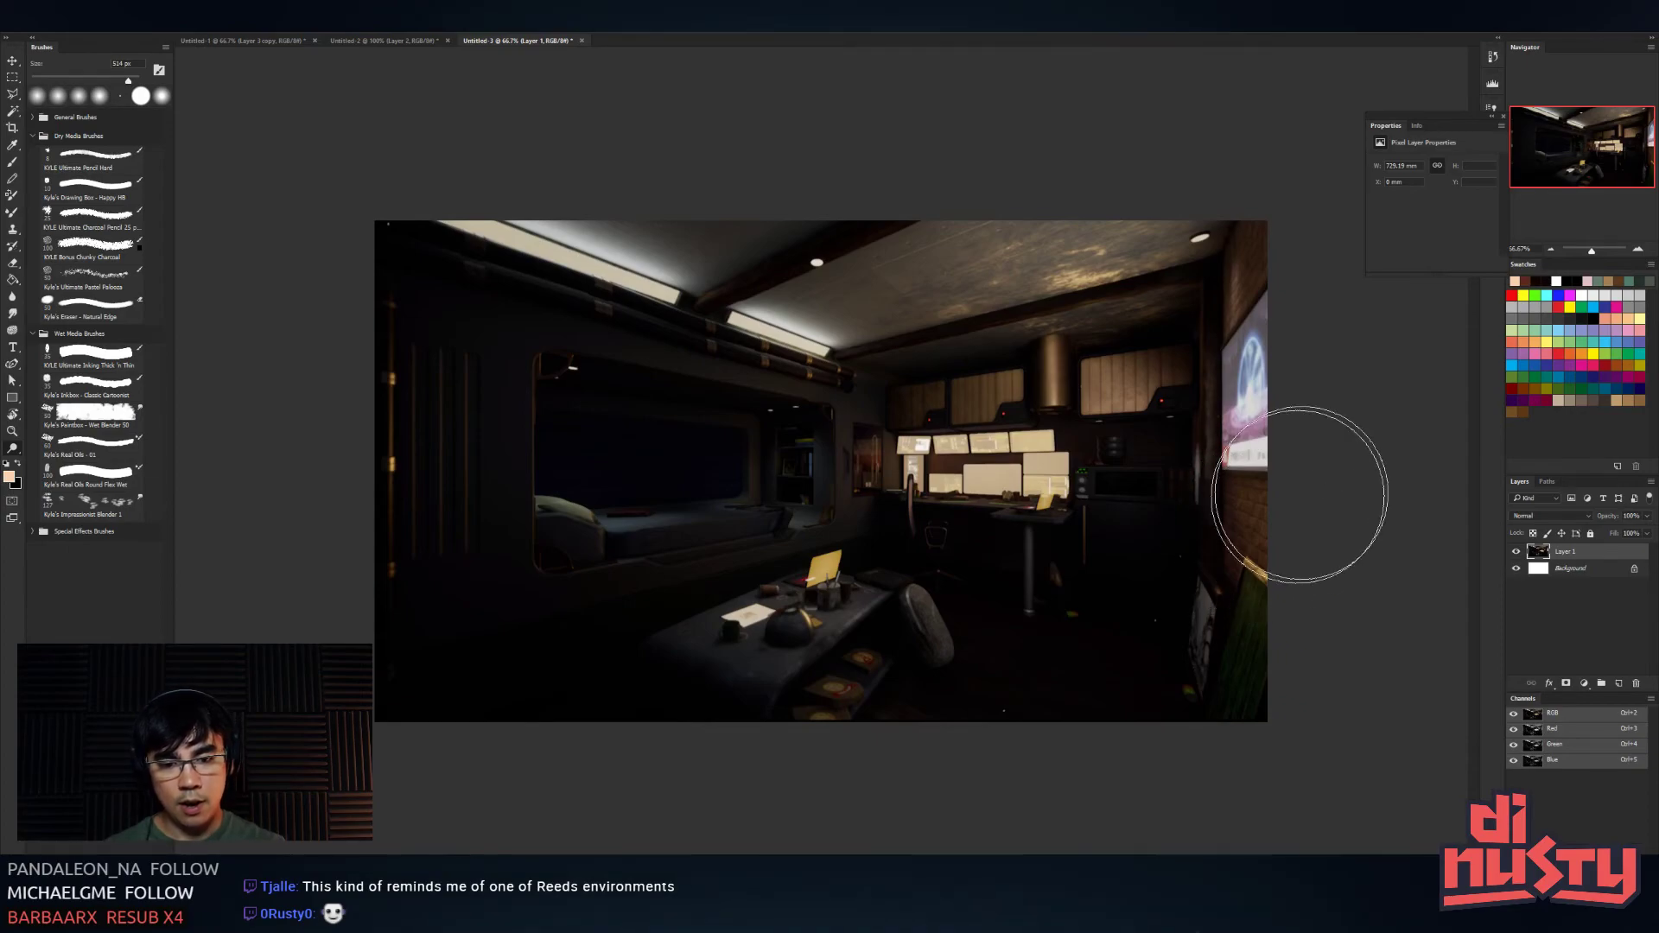
- Switch to ArtStation, leave the Cyber flat project and examine the Sedimentary rock study's renders and texture maps
{"action": "key", "text": "alt+Tab"}
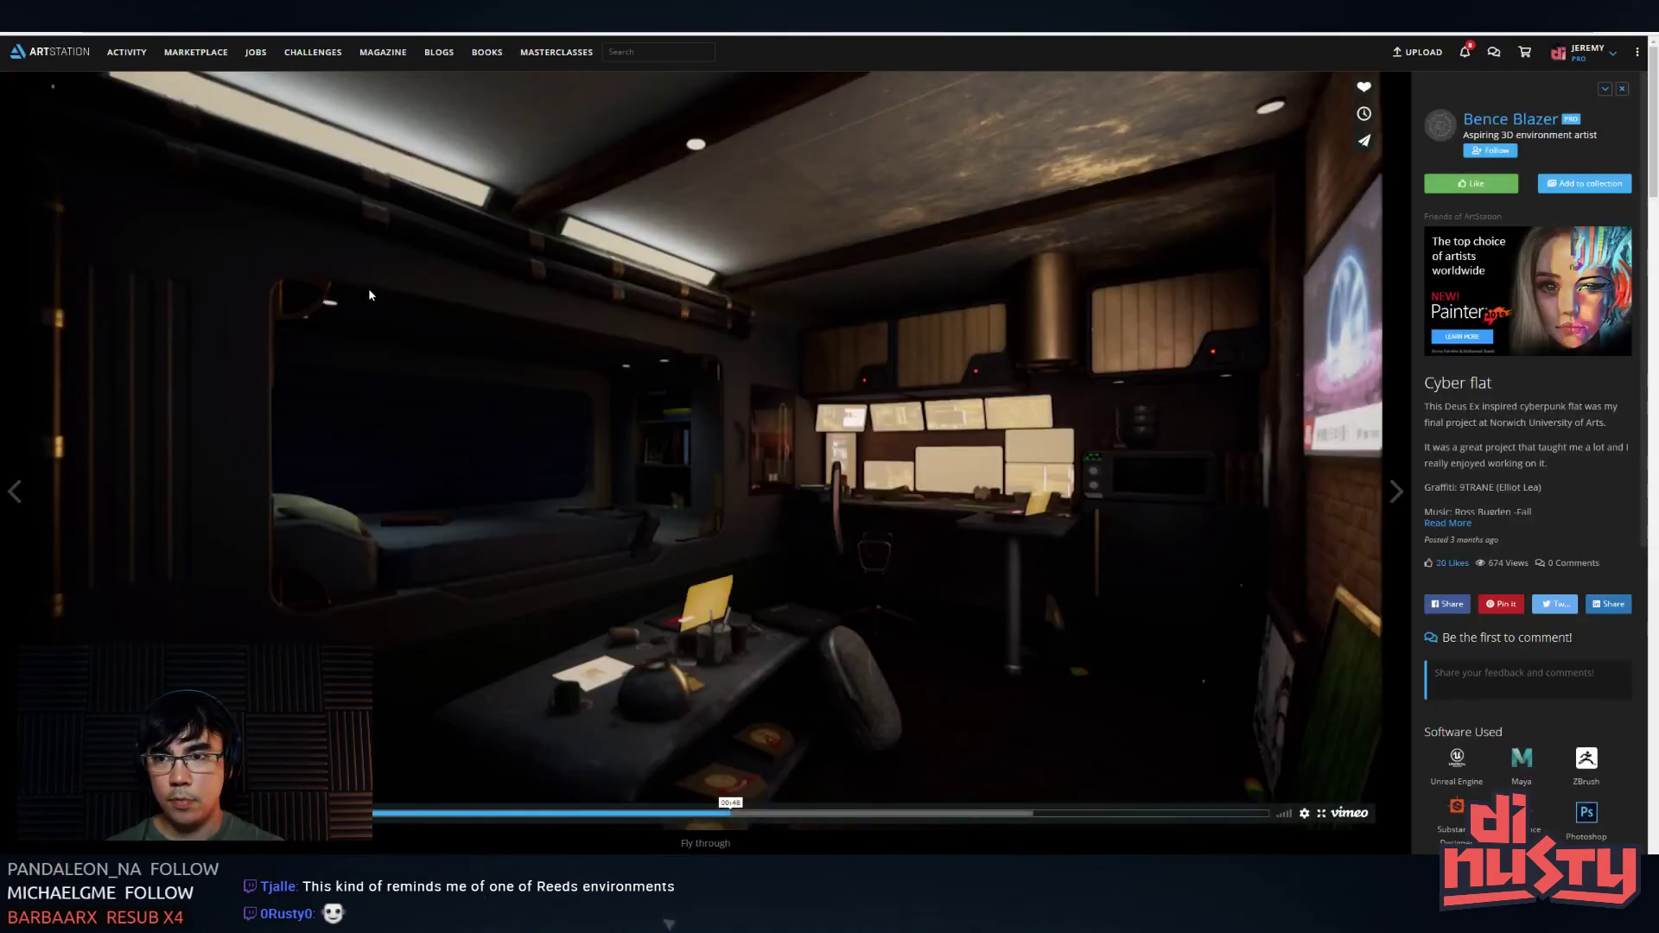
{"action": "key", "text": "Escape"}
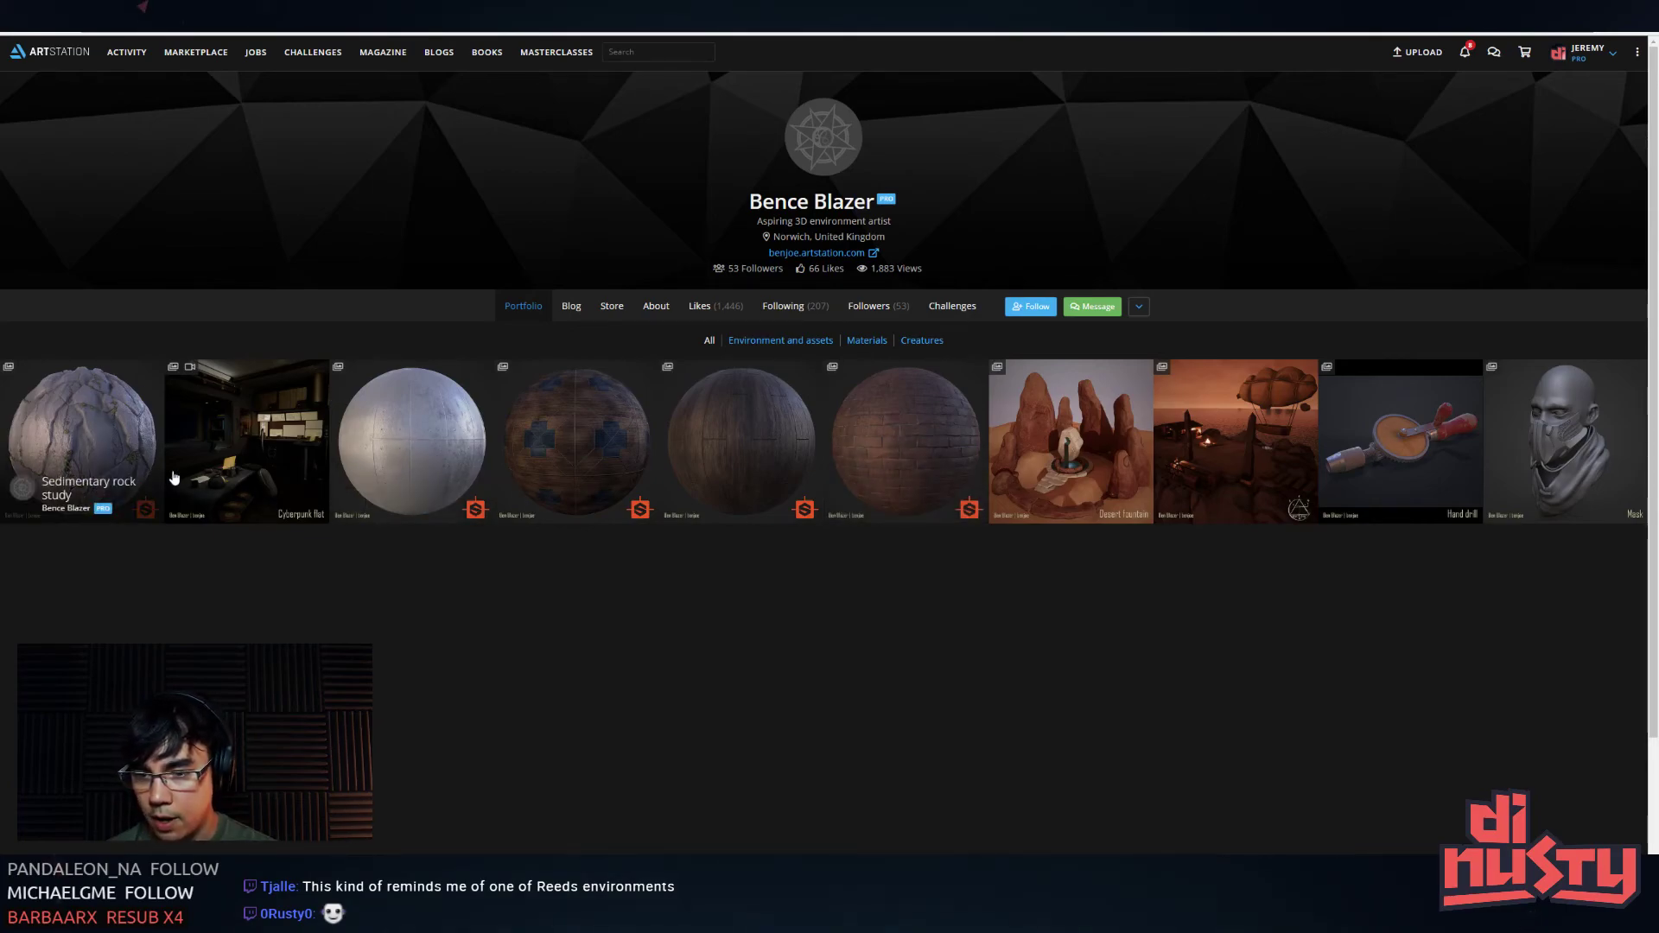
{"action": "left_click", "coordinate": [152, 423]}
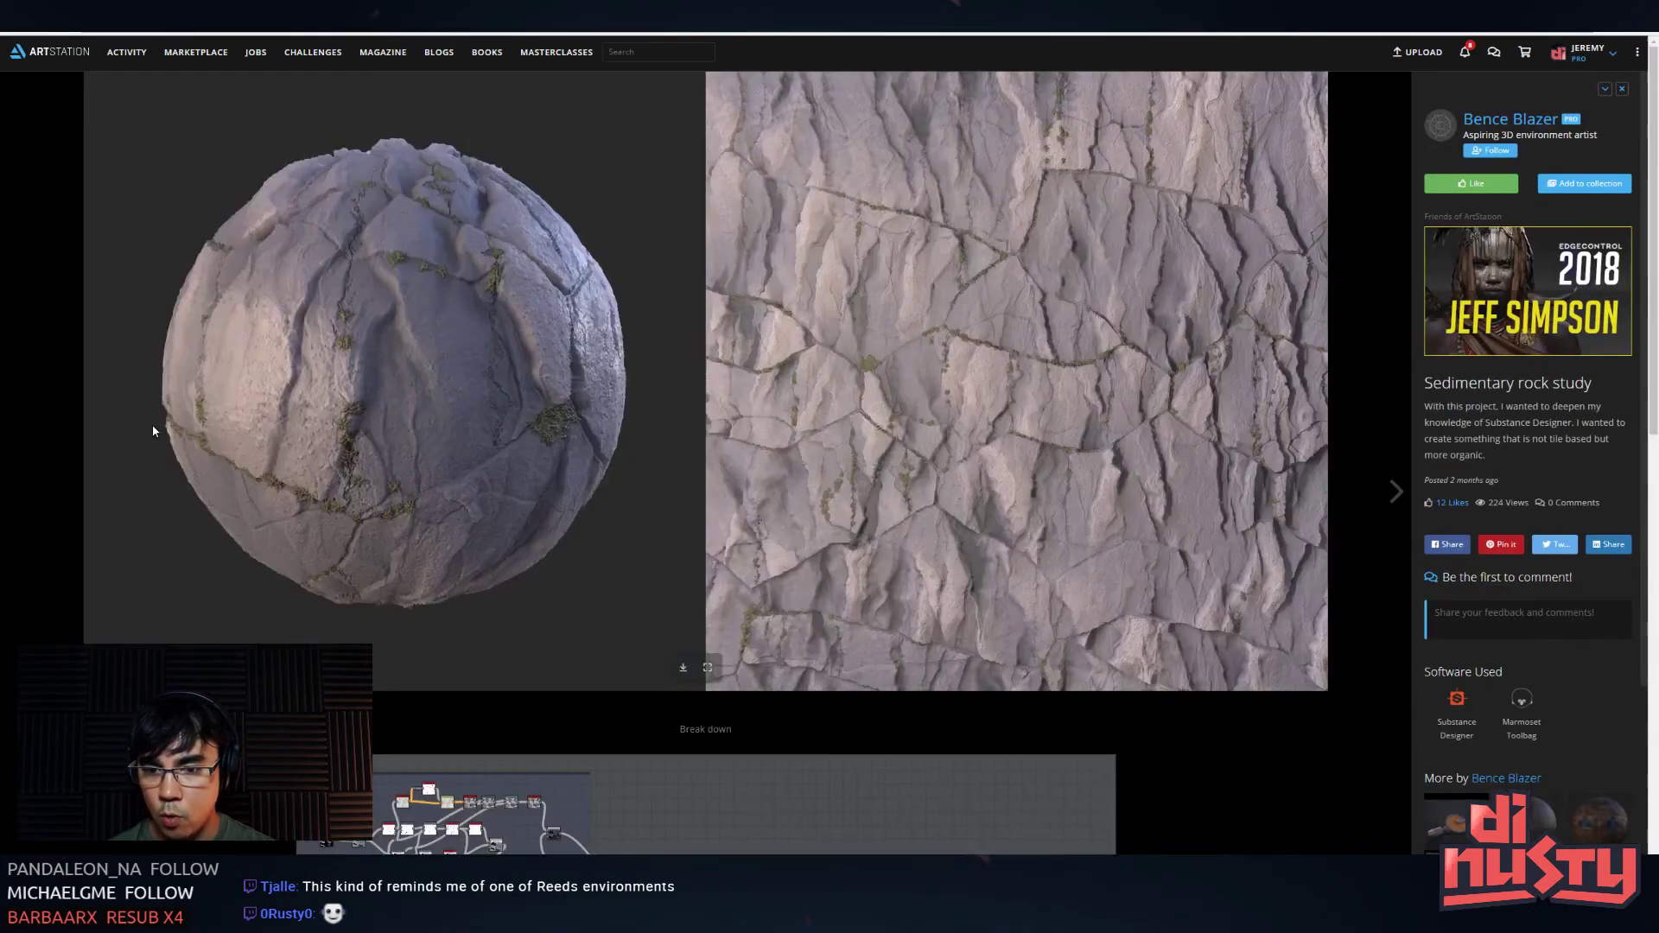
{"action": "scroll", "coordinate": [606, 485], "scroll_direction": "down", "scroll_amount": 5}
{"action": "scroll", "coordinate": [606, 485], "scroll_direction": "up", "scroll_amount": 5}
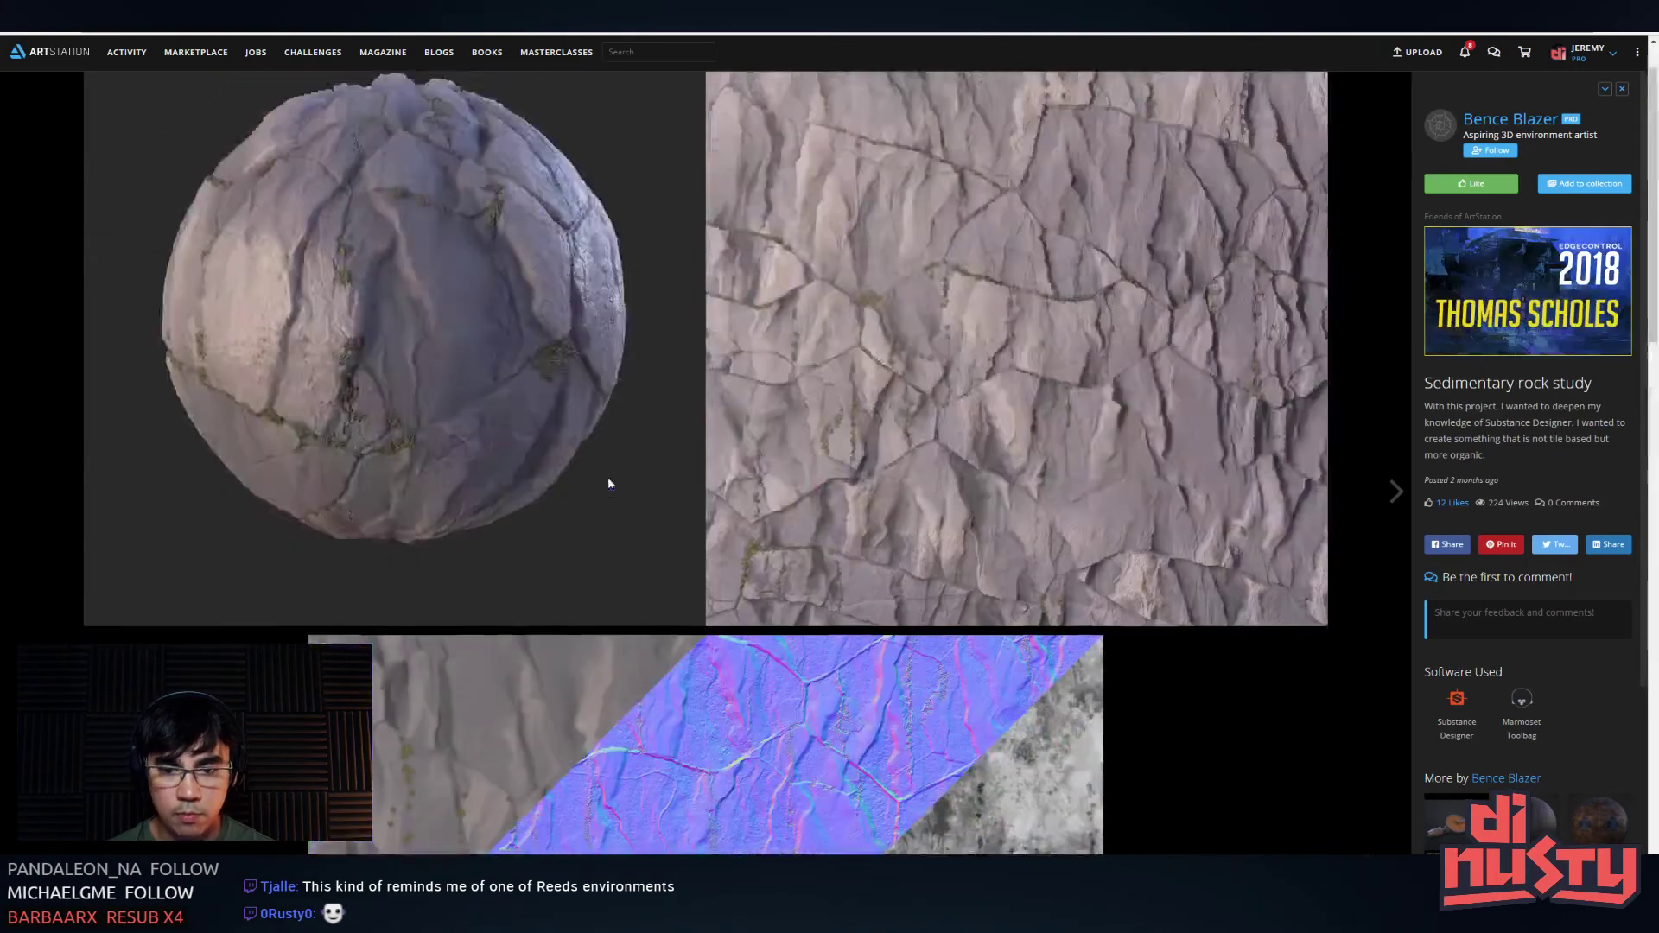
{"action": "key", "text": "Escape"}
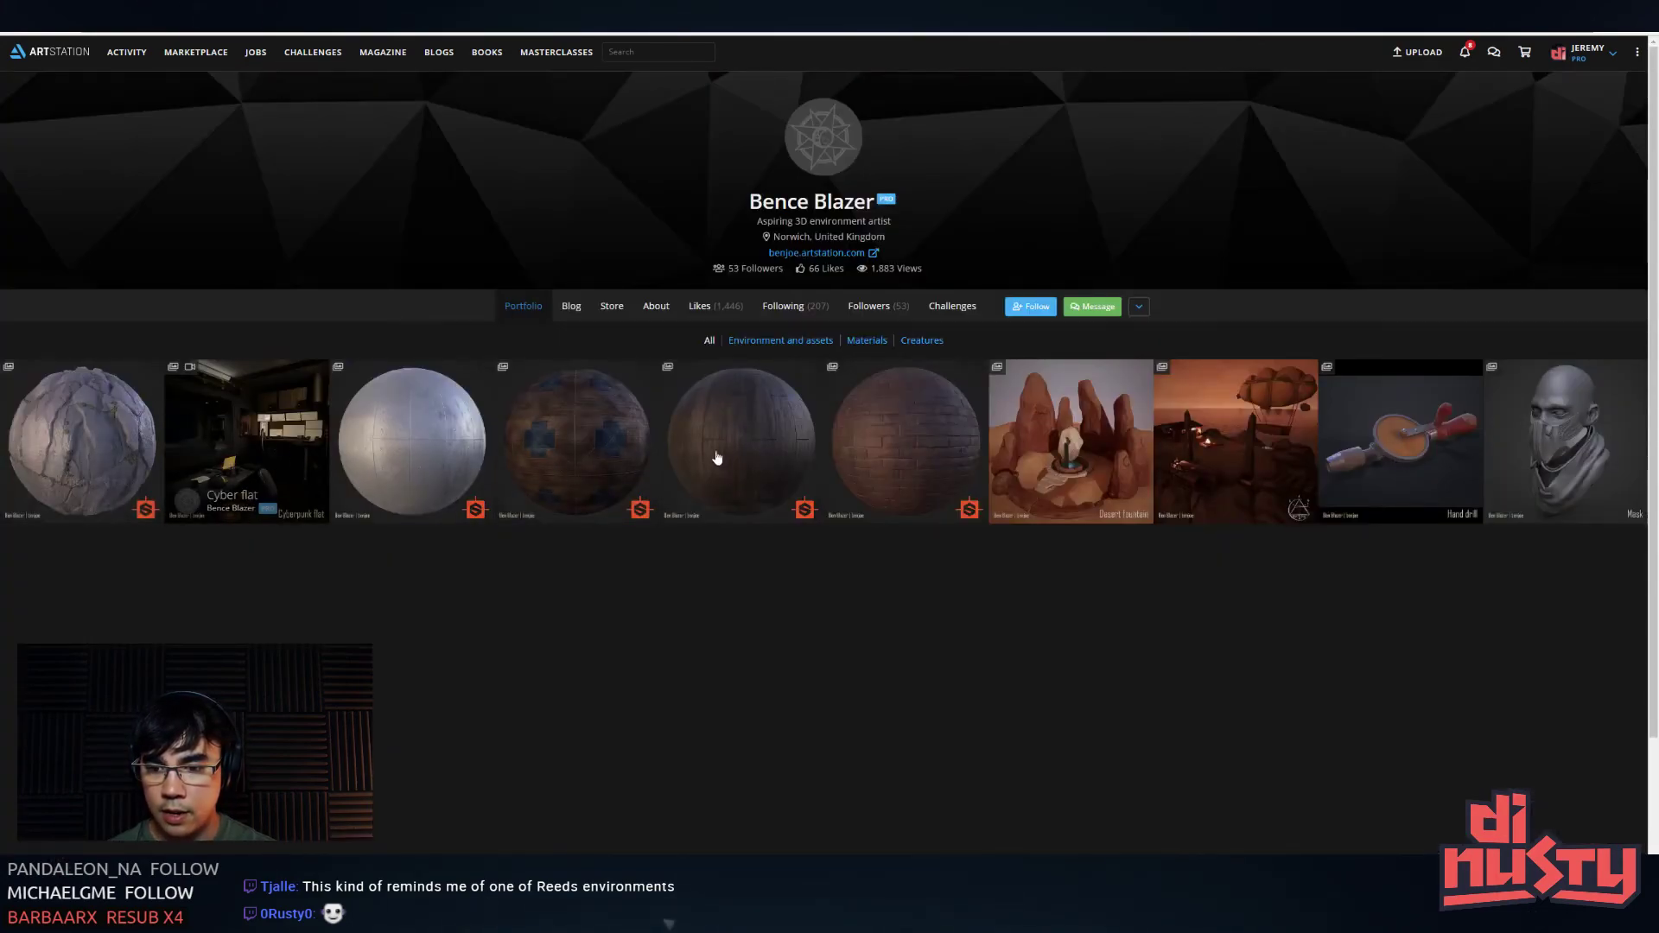
- Compare the main renders of the Hardwood floor and Damaged brick materials from the portfolio
{"action": "left_click", "coordinate": [752, 458]}
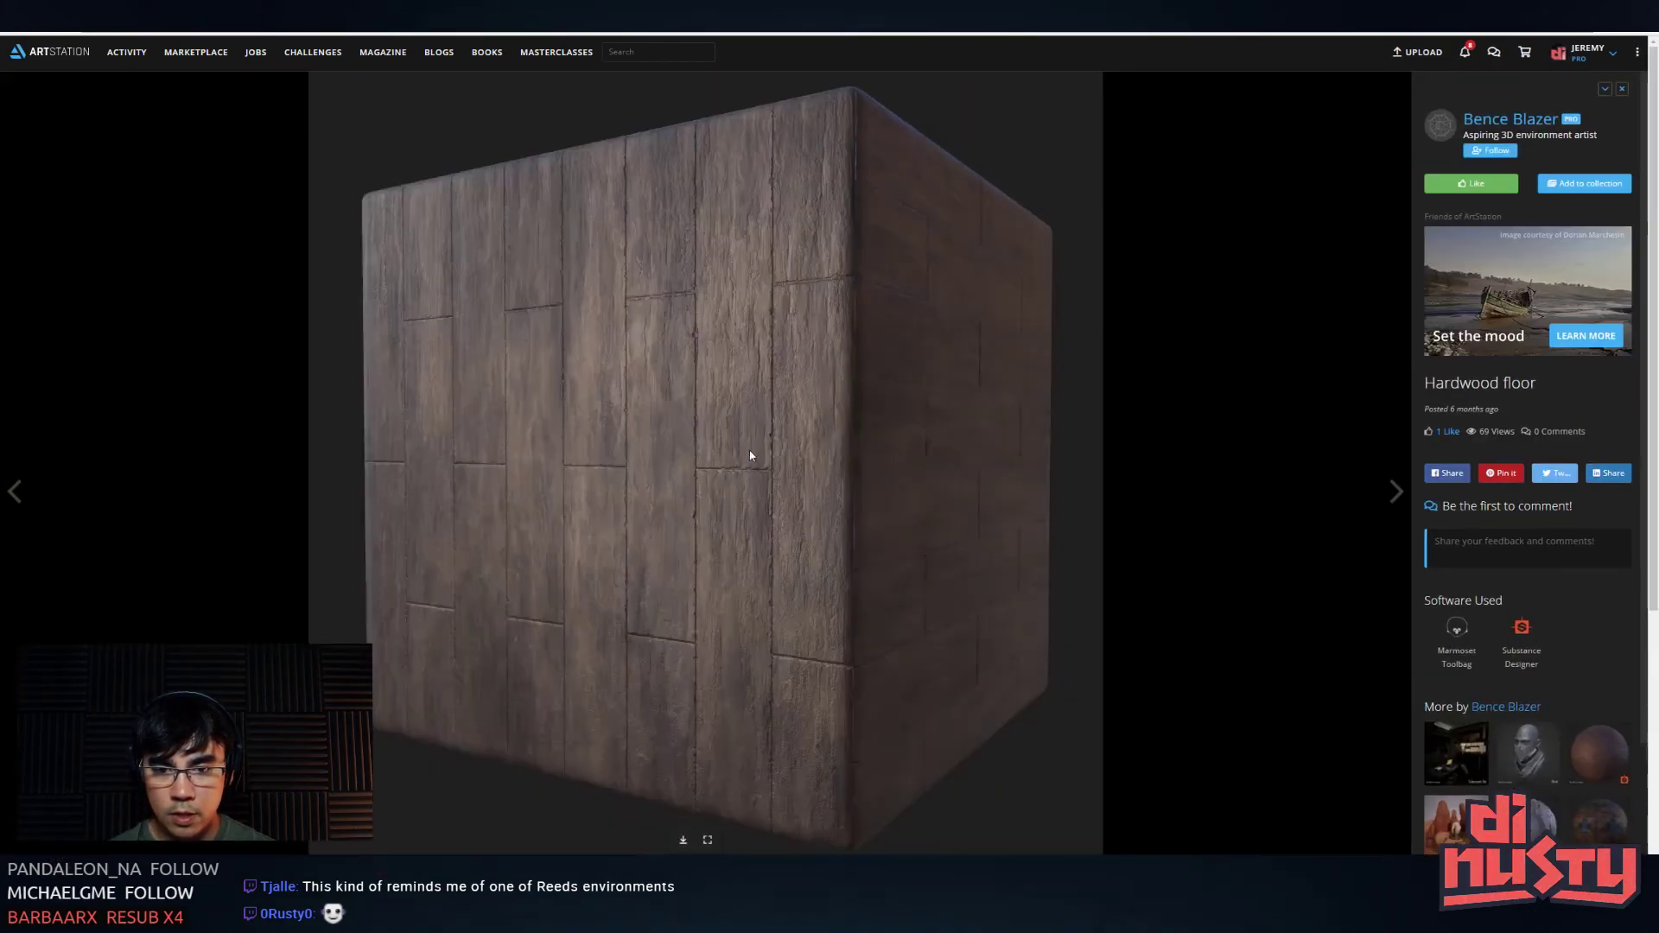
{"action": "key", "text": "Escape"}
{"action": "left_click", "coordinate": [922, 442]}
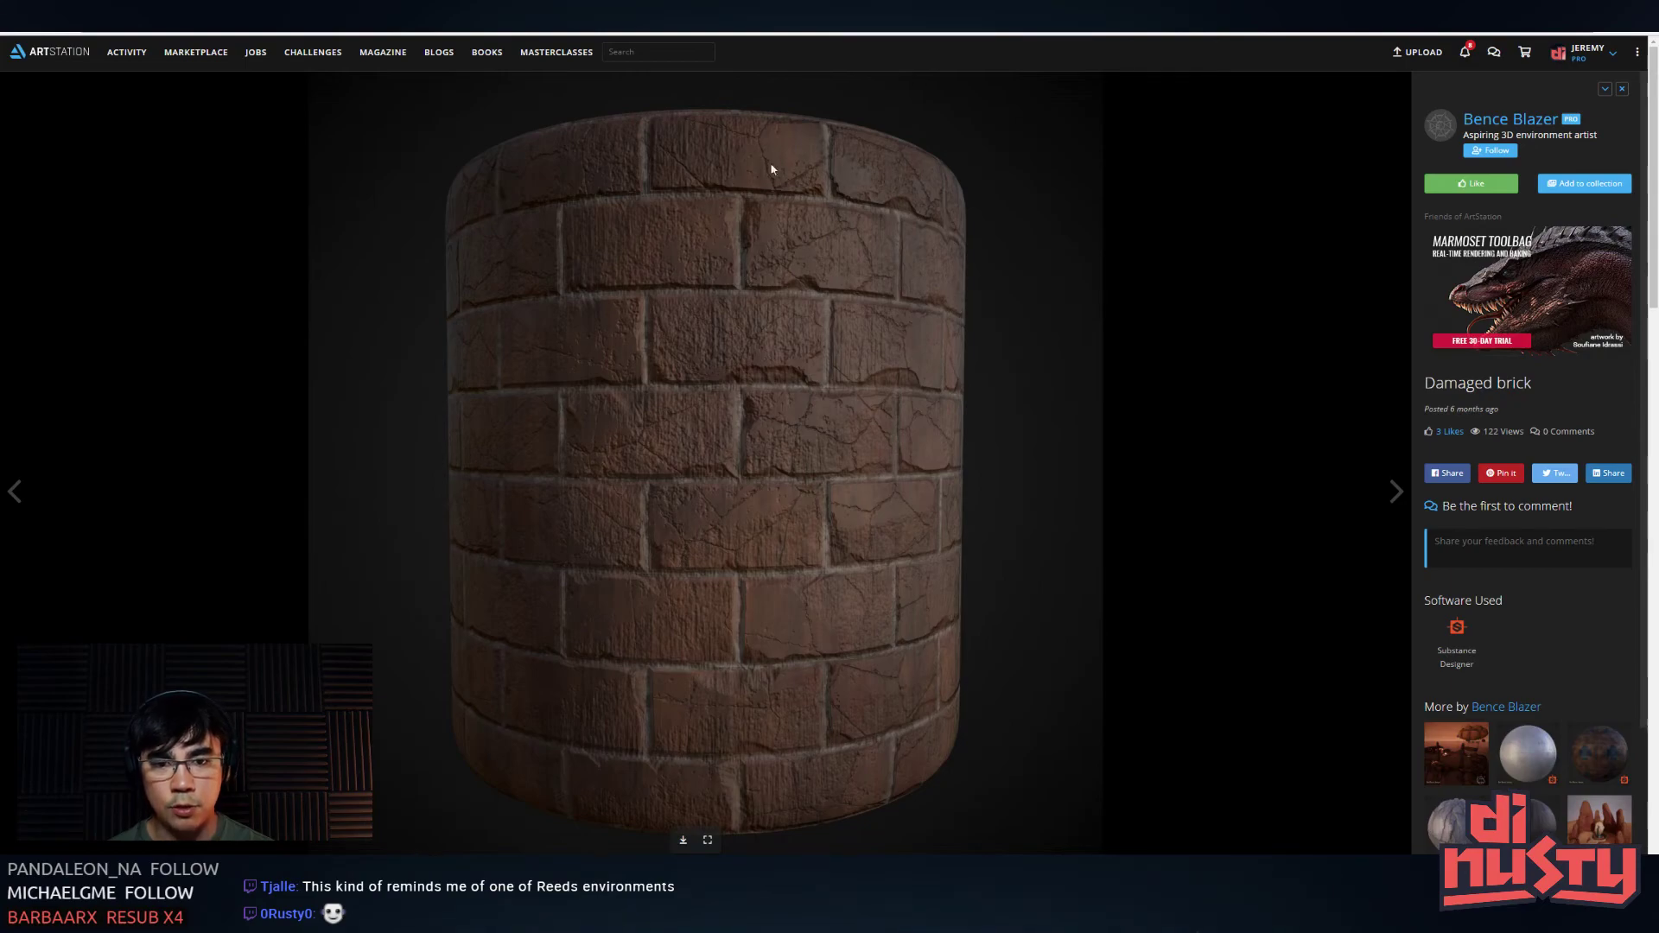
{"action": "key", "text": "Escape"}
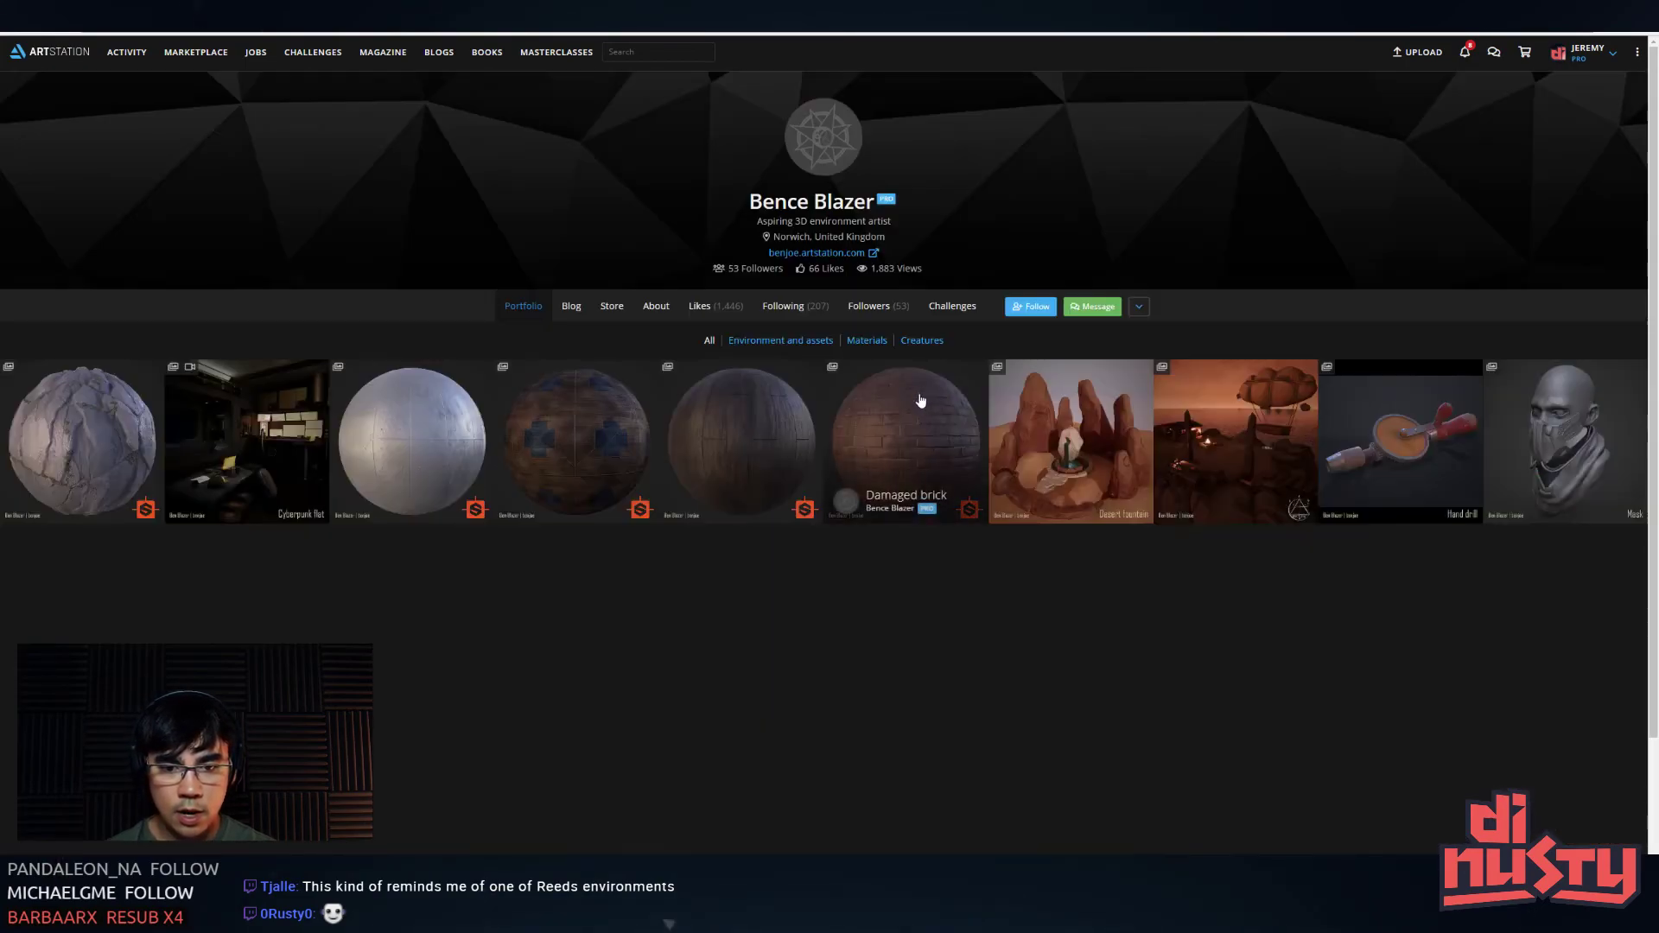
{"action": "left_click", "coordinate": [782, 445]}
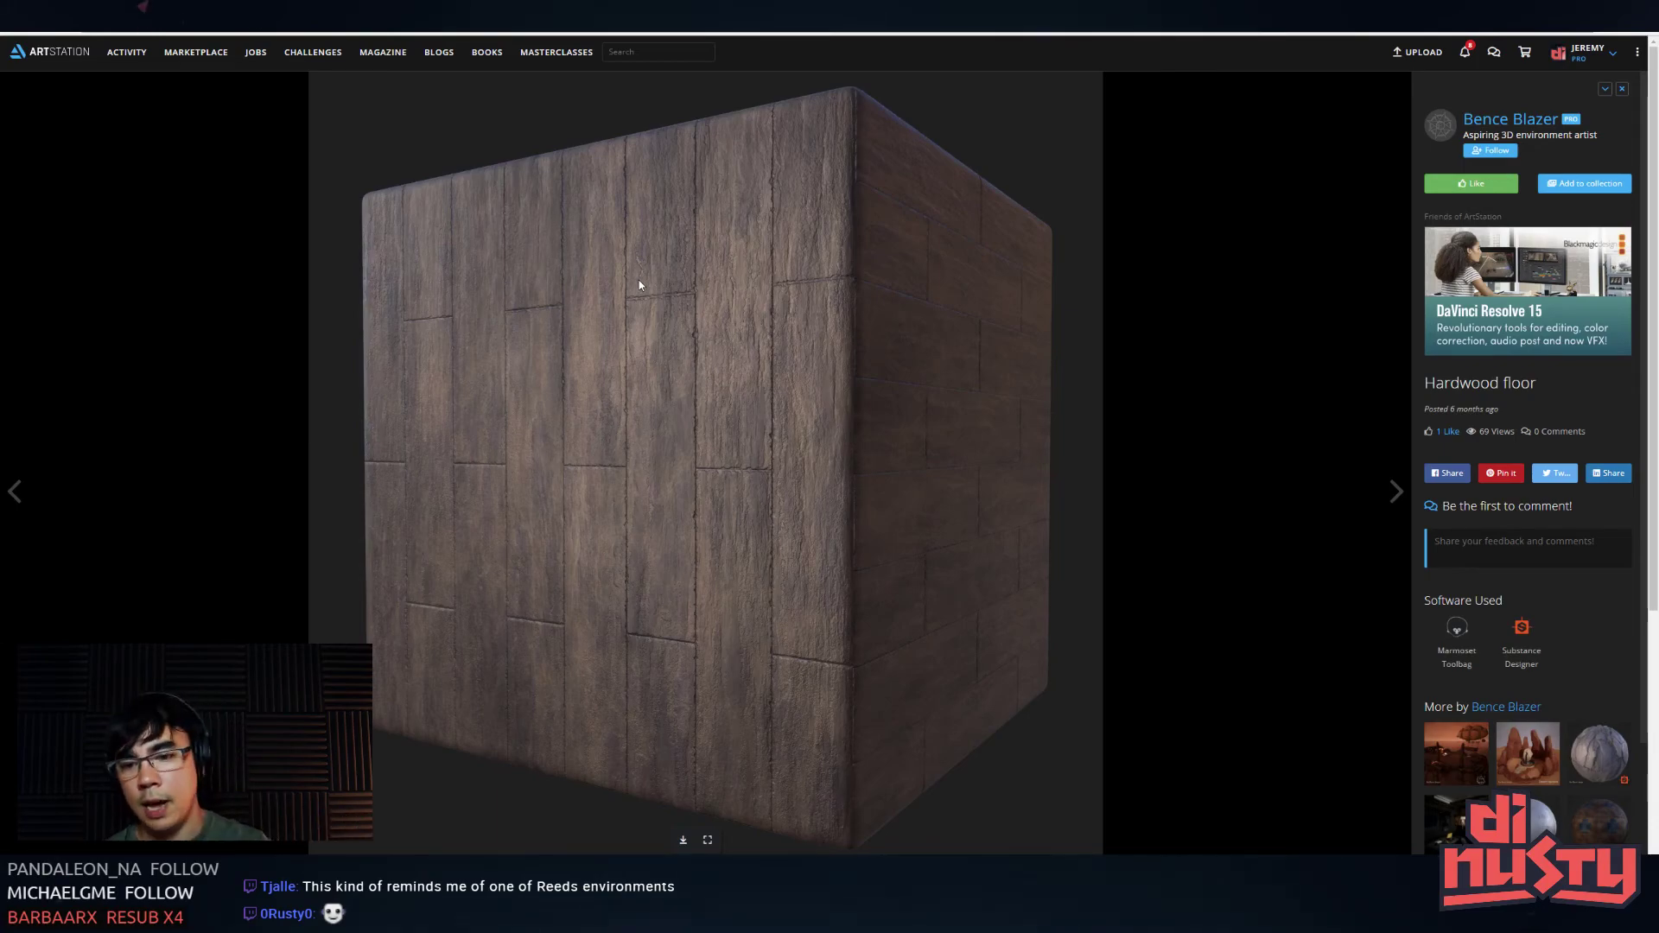
{"action": "key", "text": "Escape"}
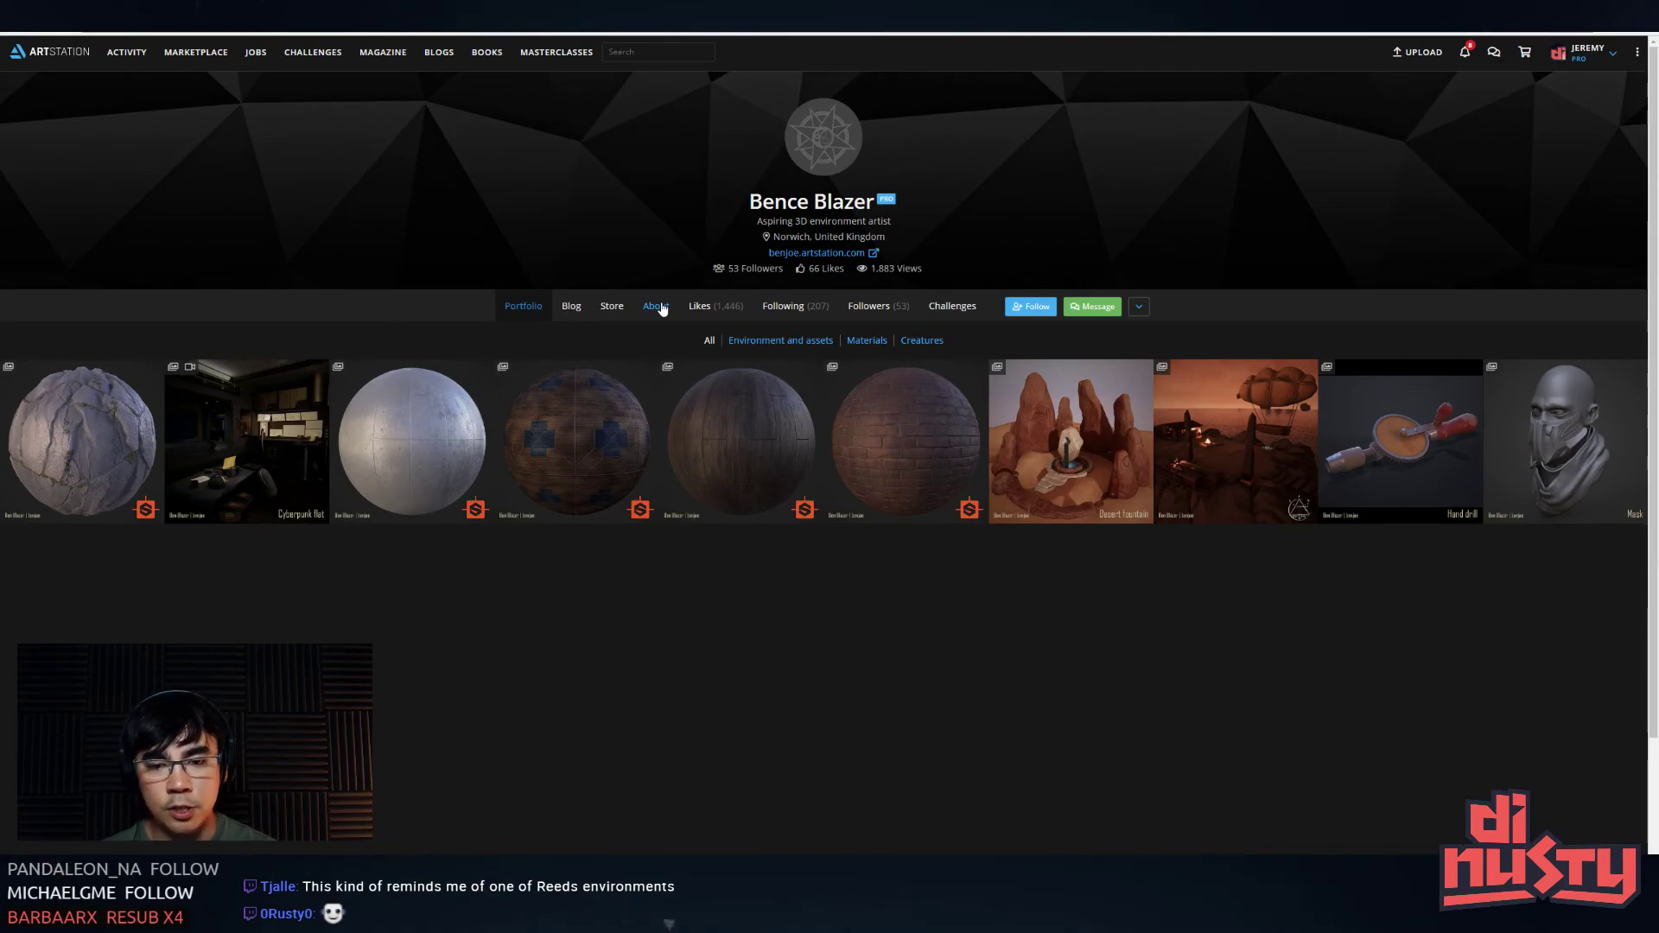
- Examine the Damaged brick project's cube render, node graph breakdown and texture maps
{"action": "left_click", "coordinate": [914, 445]}
{"action": "scroll", "coordinate": [868, 324], "scroll_direction": "down", "scroll_amount": 8}
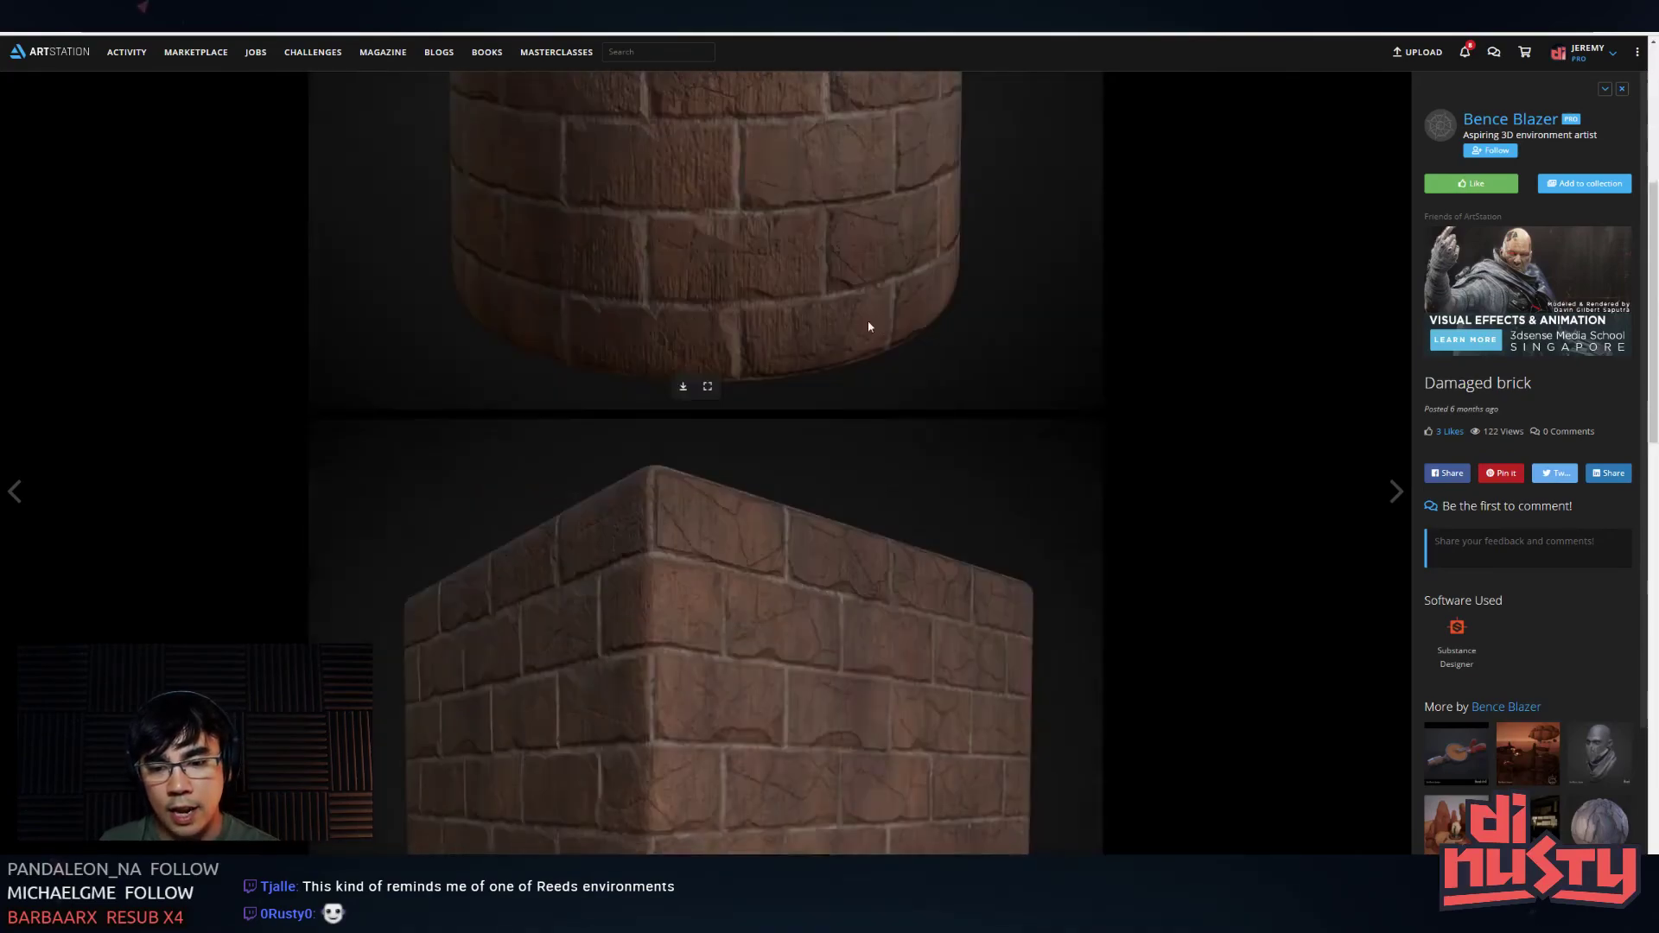
{"action": "scroll", "coordinate": [877, 352], "scroll_direction": "down", "scroll_amount": 5}
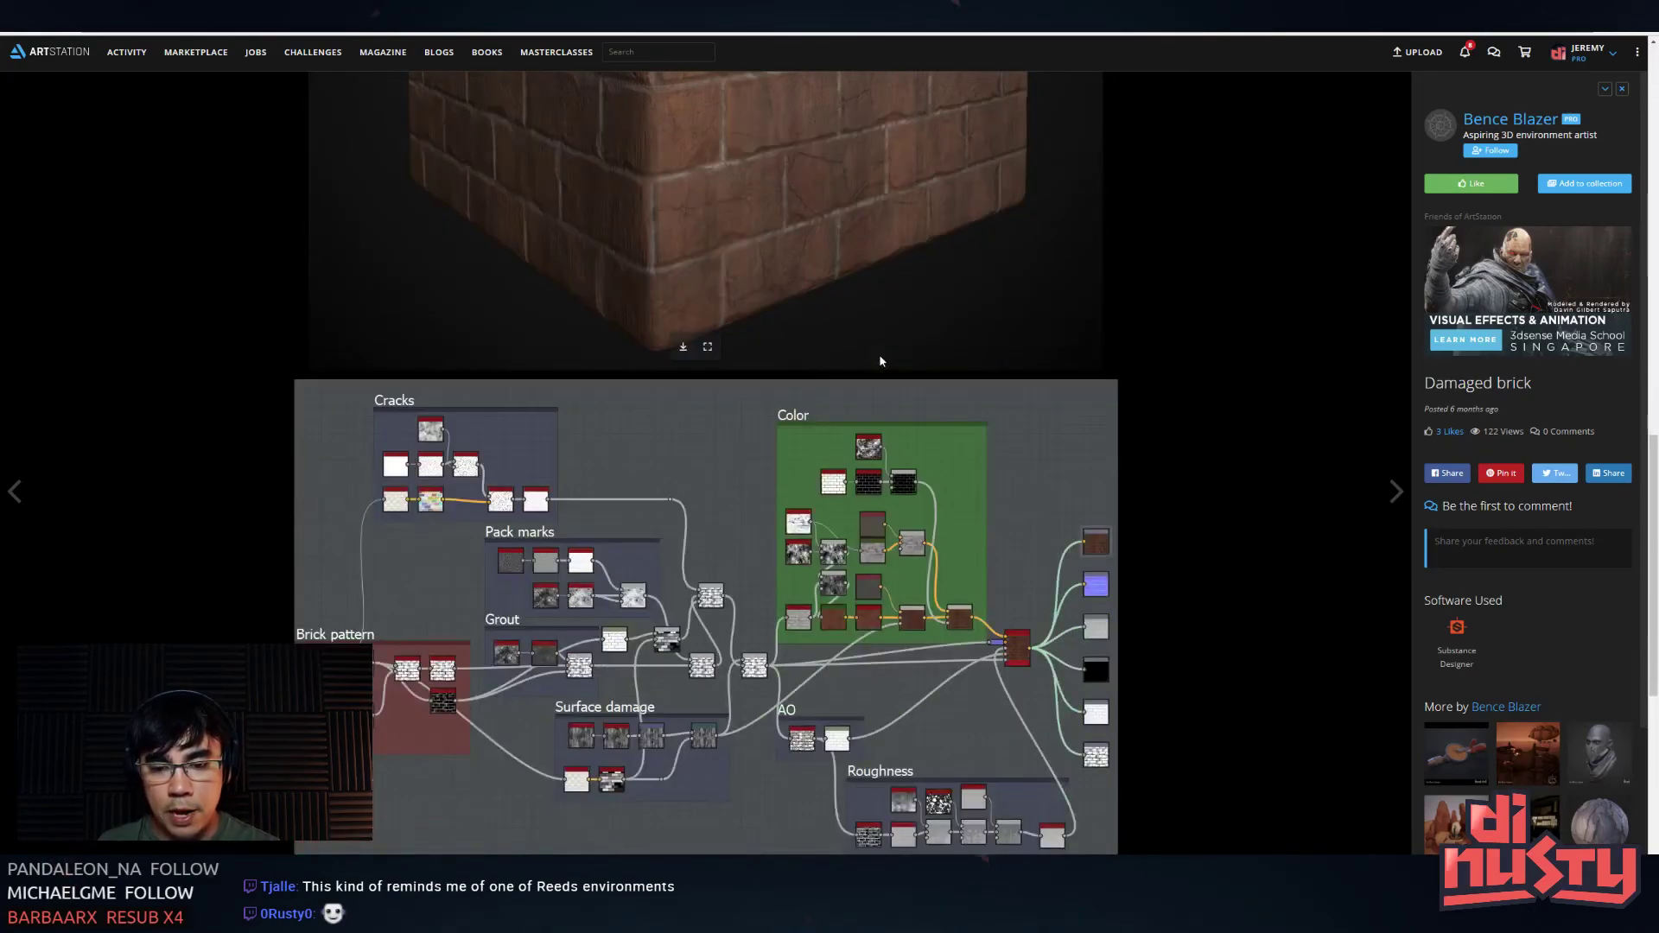
{"action": "scroll", "coordinate": [878, 354], "scroll_direction": "down", "scroll_amount": 4}
{"action": "scroll", "coordinate": [881, 364], "scroll_direction": "down", "scroll_amount": 3}
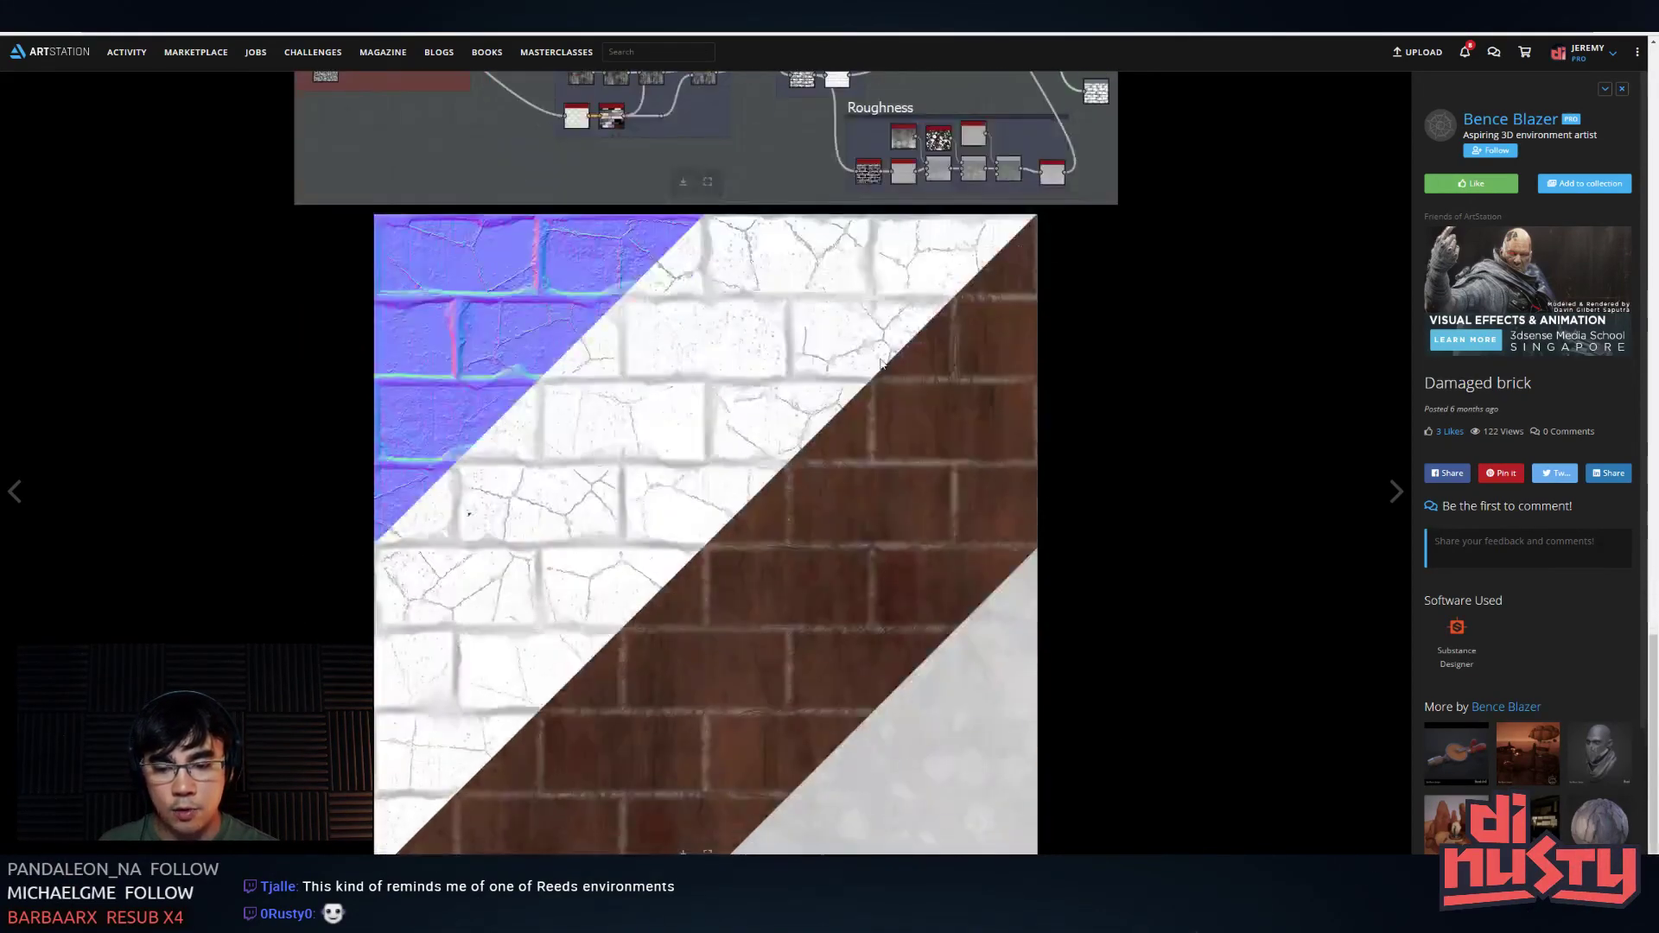
{"action": "scroll", "coordinate": [882, 364], "scroll_direction": "up", "scroll_amount": 4}
{"action": "scroll", "coordinate": [880, 356], "scroll_direction": "up", "scroll_amount": 9}
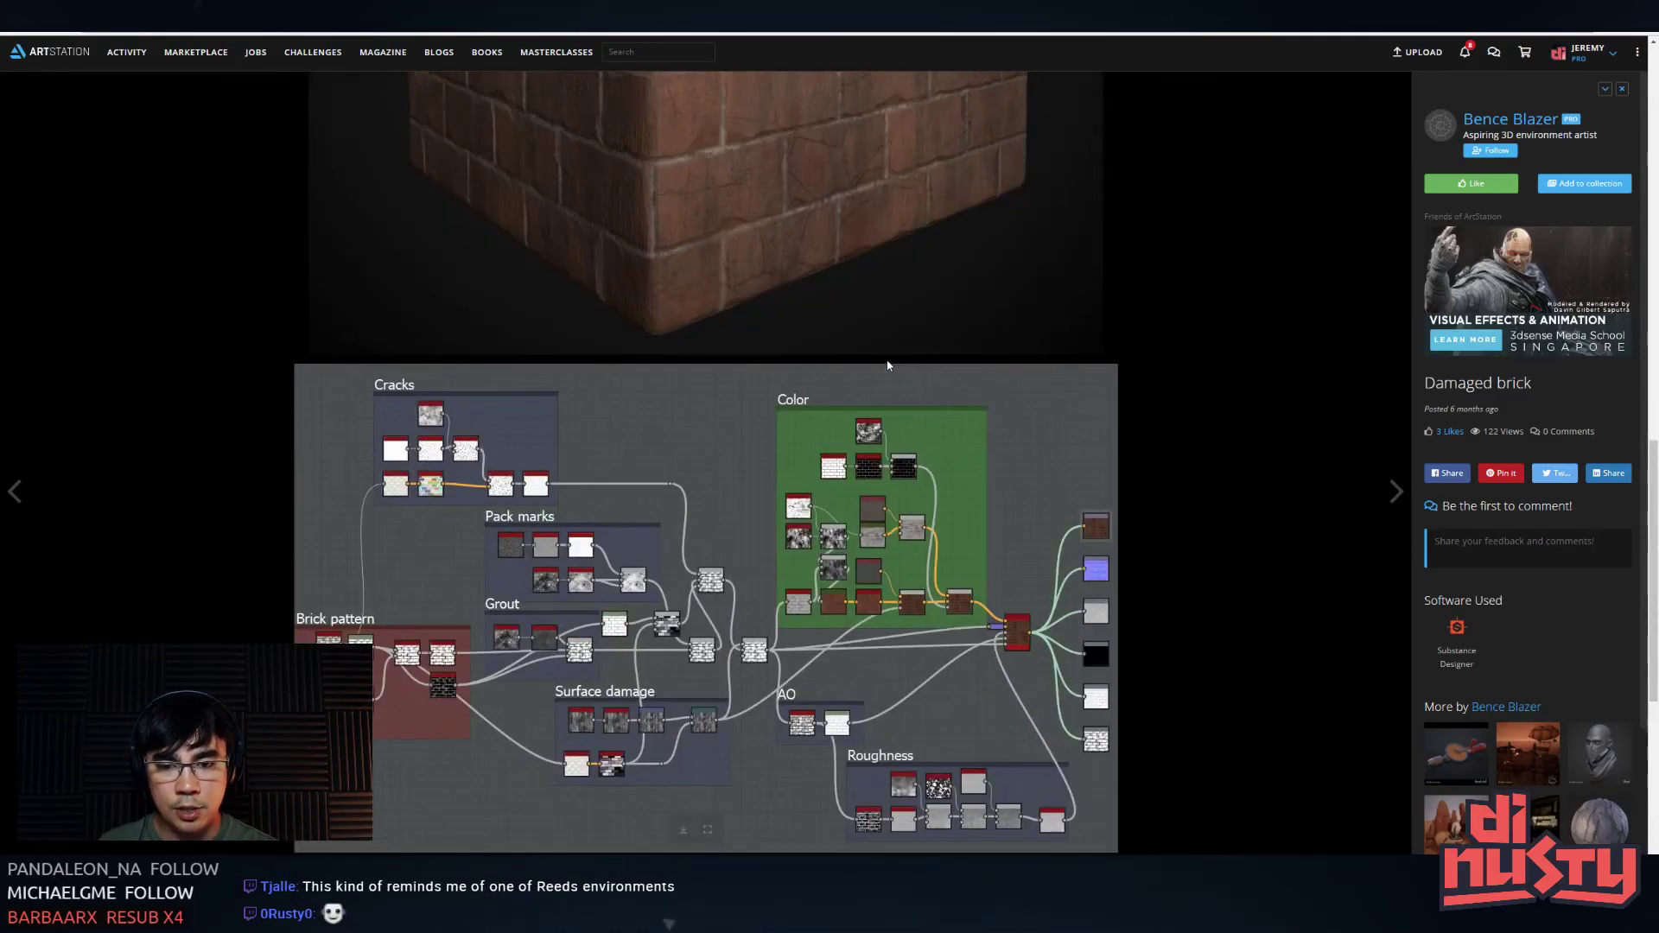
{"action": "key", "text": "Escape"}
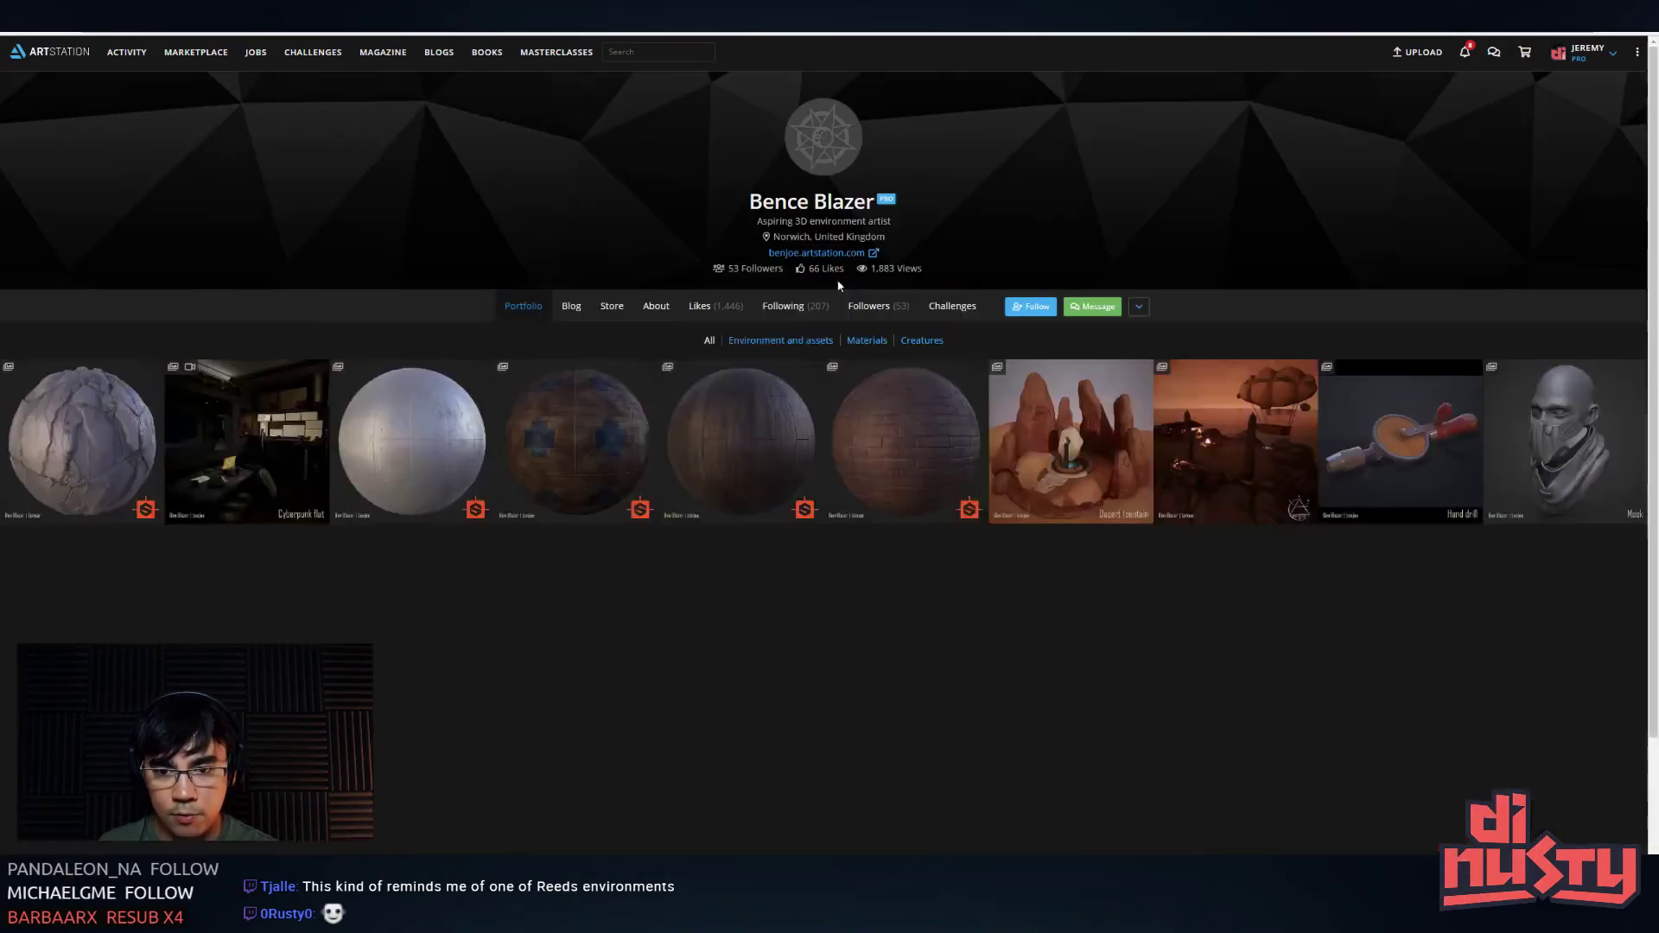
- Review the Hardwood floor render again, and inspect the surface detail on the Damaged brick cylinder and cube
{"action": "left_click", "coordinate": [790, 458]}
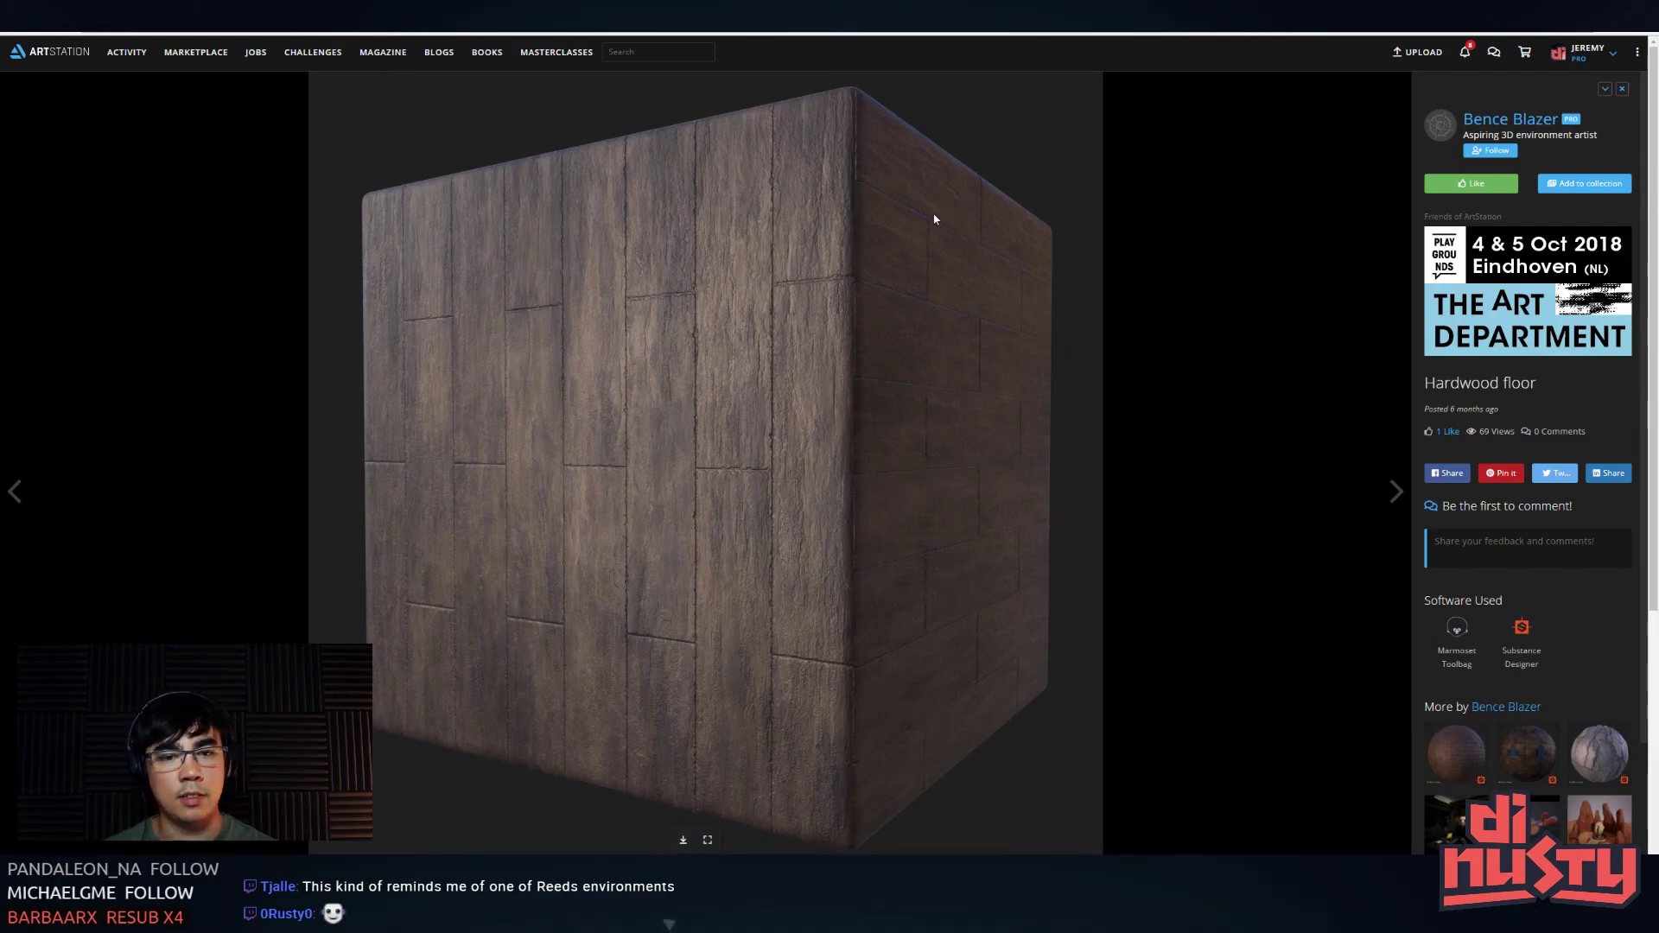
{"action": "key", "text": "Escape"}
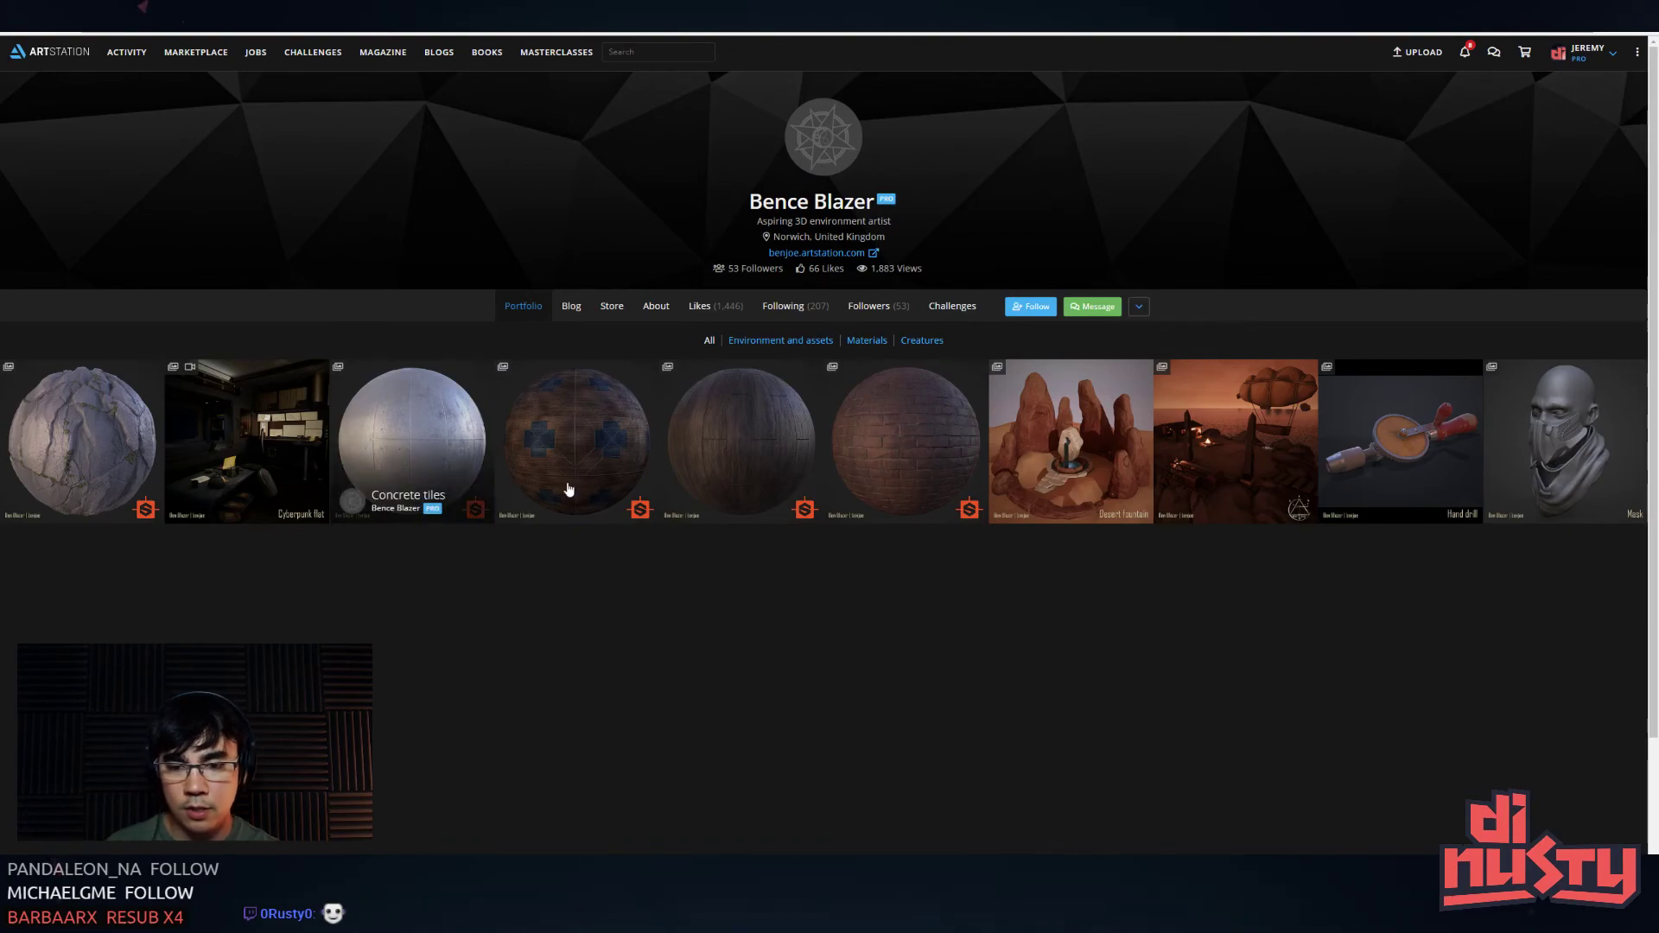
{"action": "left_click", "coordinate": [893, 433]}
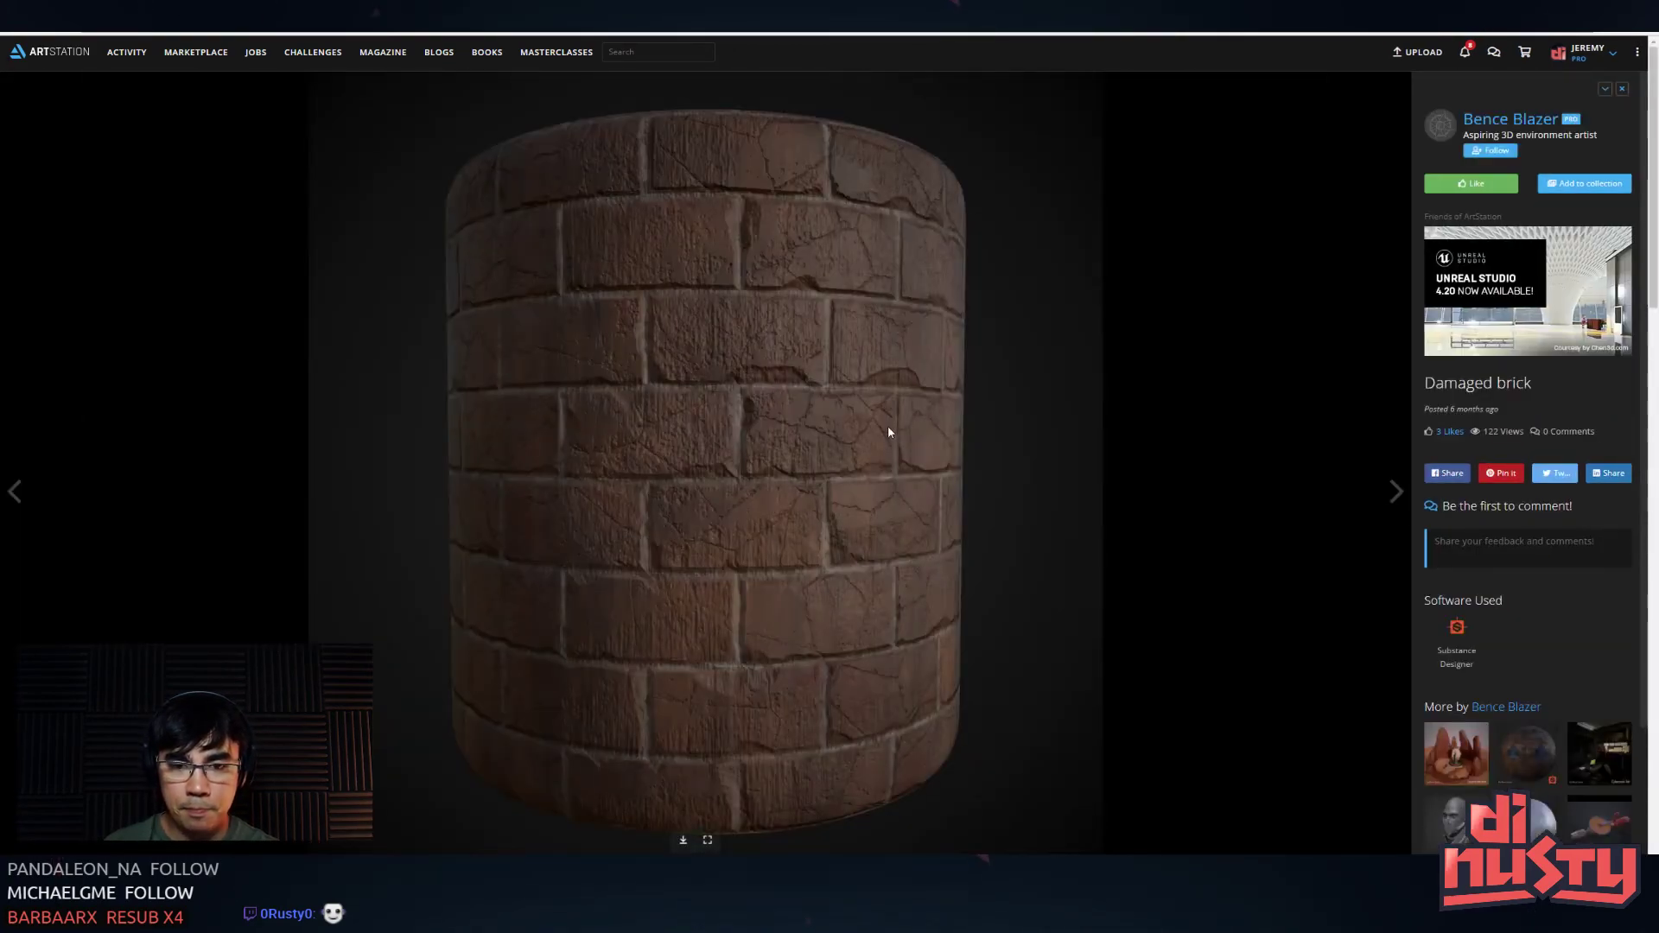
{"action": "scroll", "coordinate": [888, 427], "scroll_direction": "down", "scroll_amount": 4}
{"action": "scroll", "coordinate": [862, 404], "scroll_direction": "down", "scroll_amount": 4}
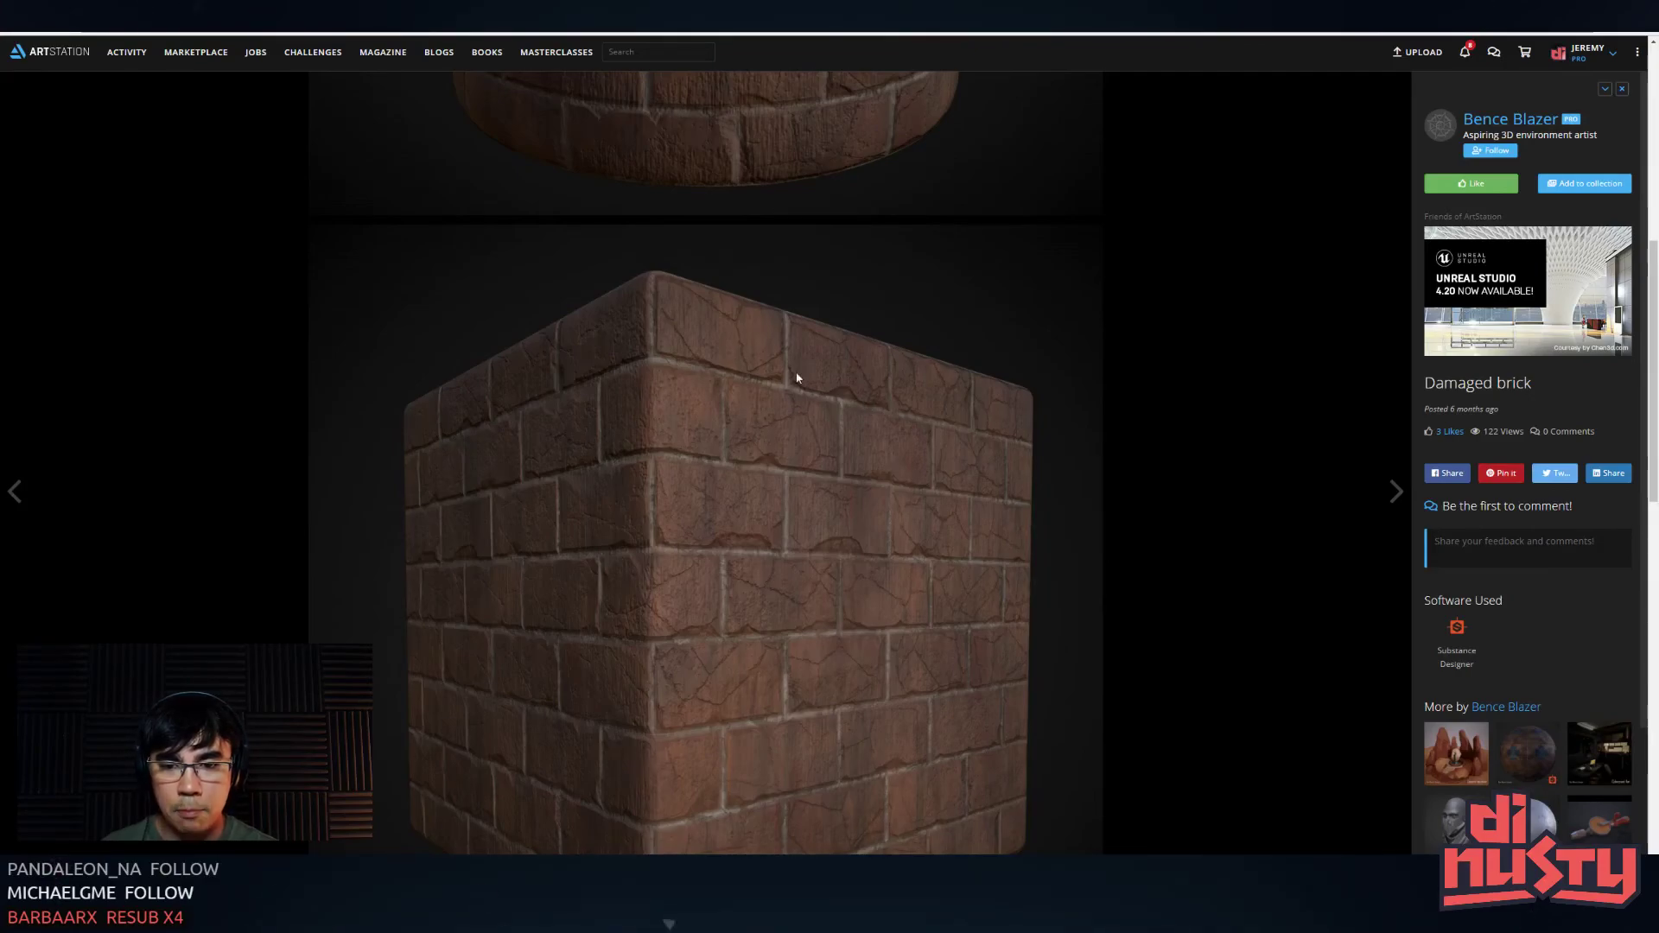
{"action": "scroll", "coordinate": [793, 374], "scroll_direction": "up", "scroll_amount": 5}
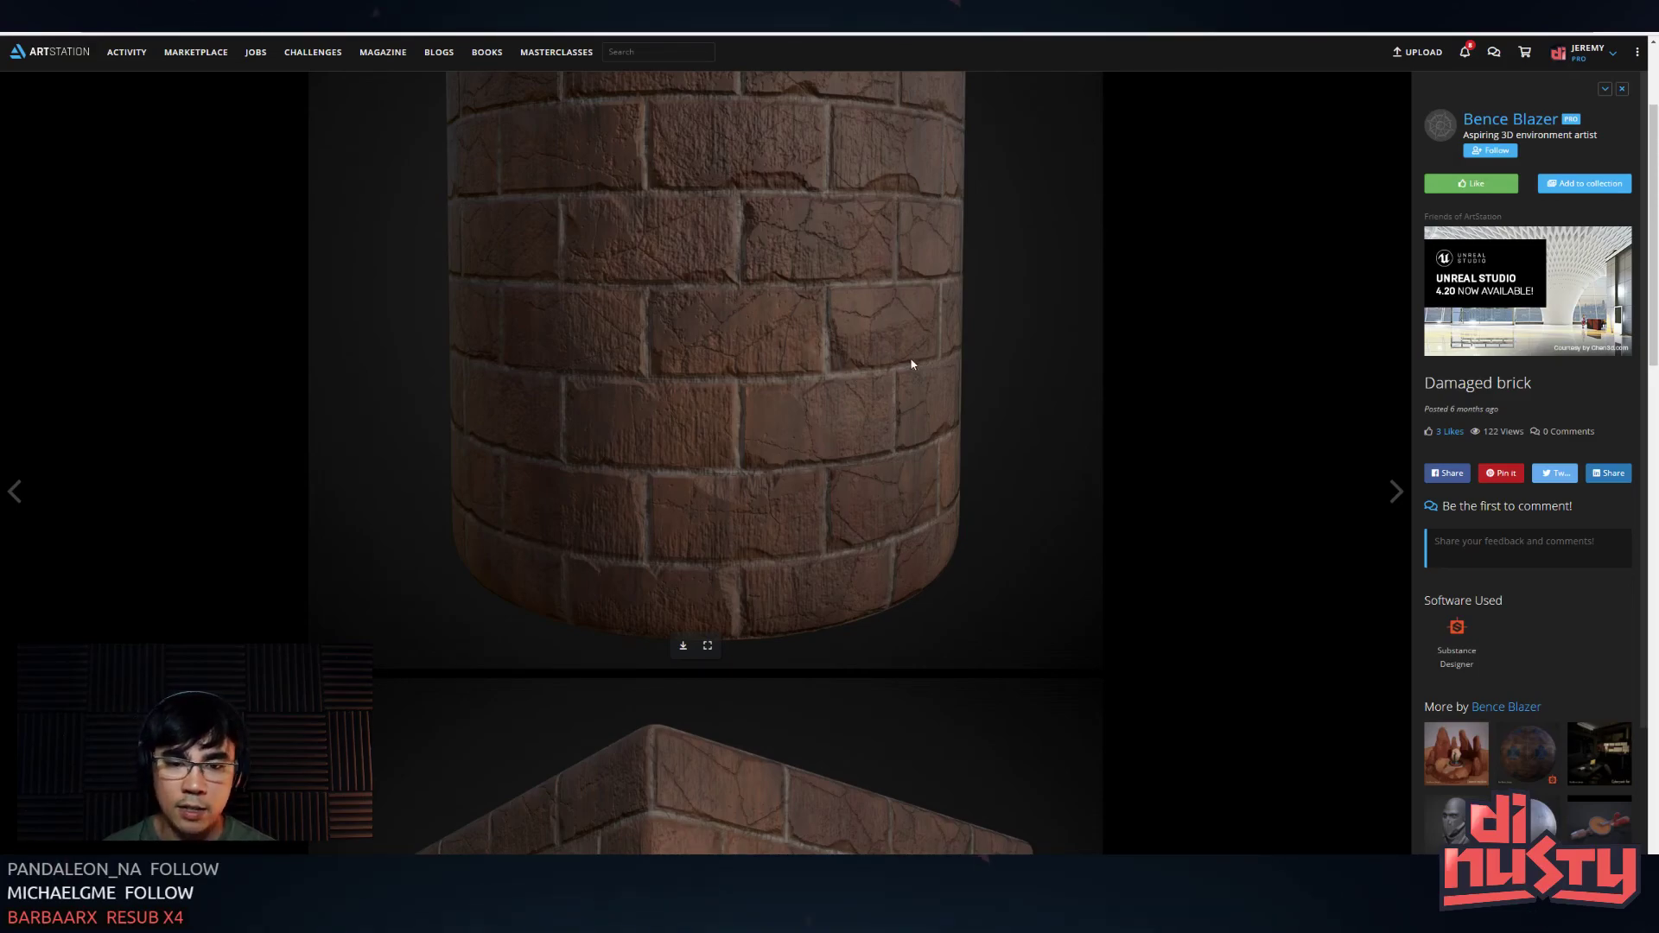
{"action": "scroll", "coordinate": [857, 393], "scroll_direction": "down", "scroll_amount": 2}
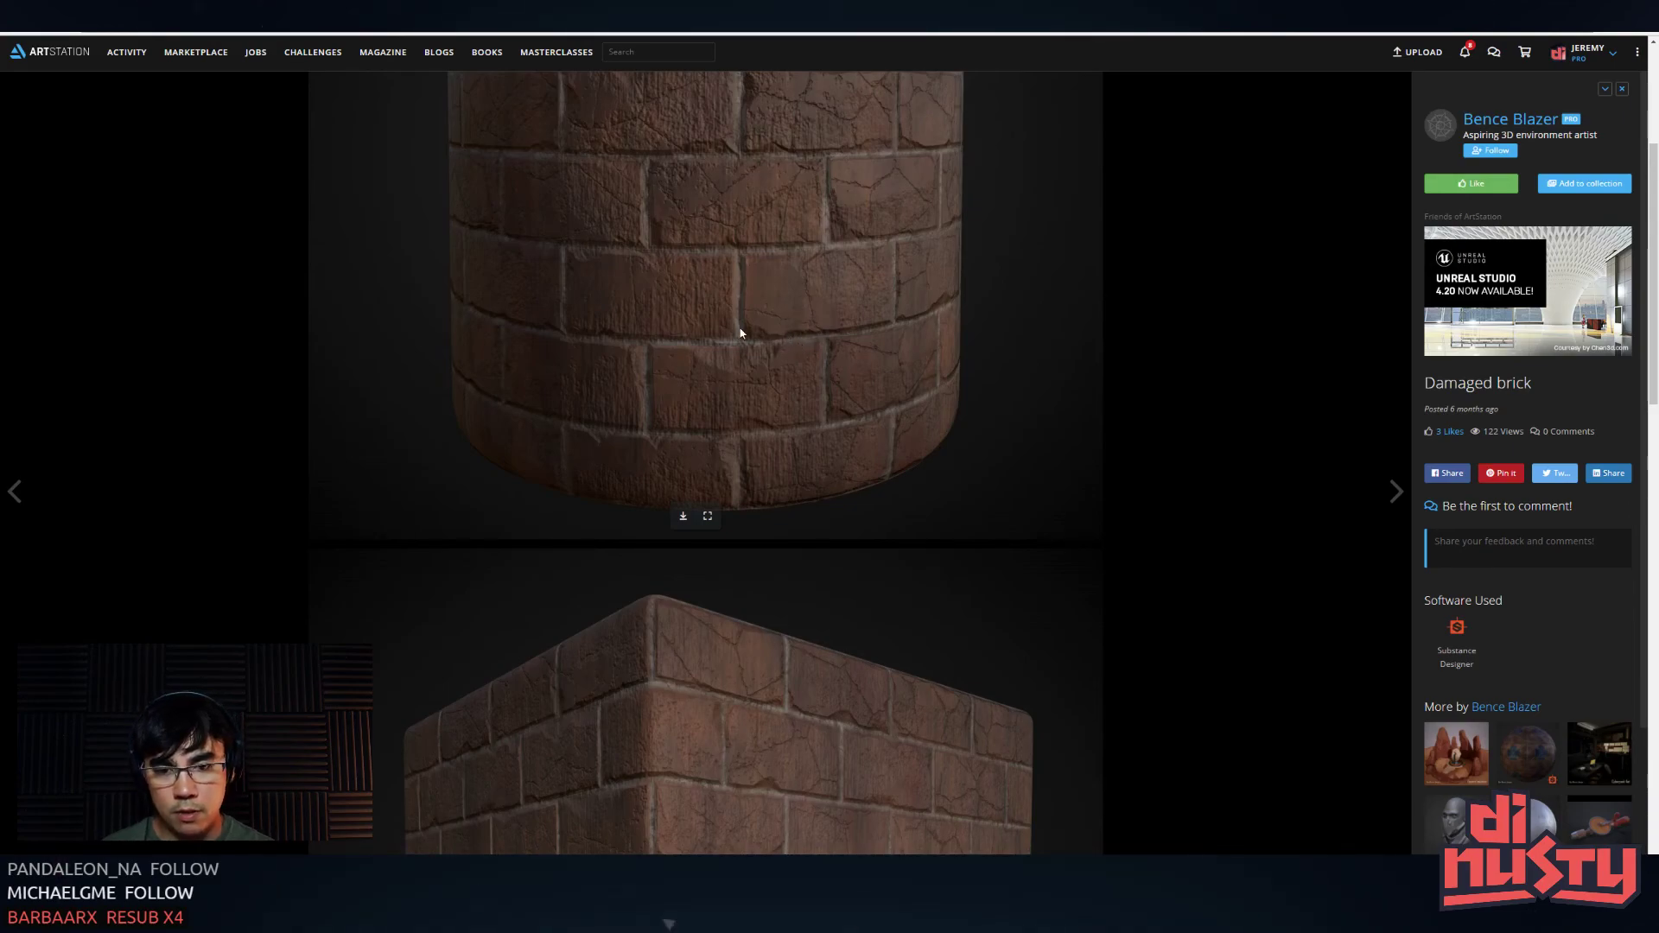
{"action": "key", "text": "Escape"}
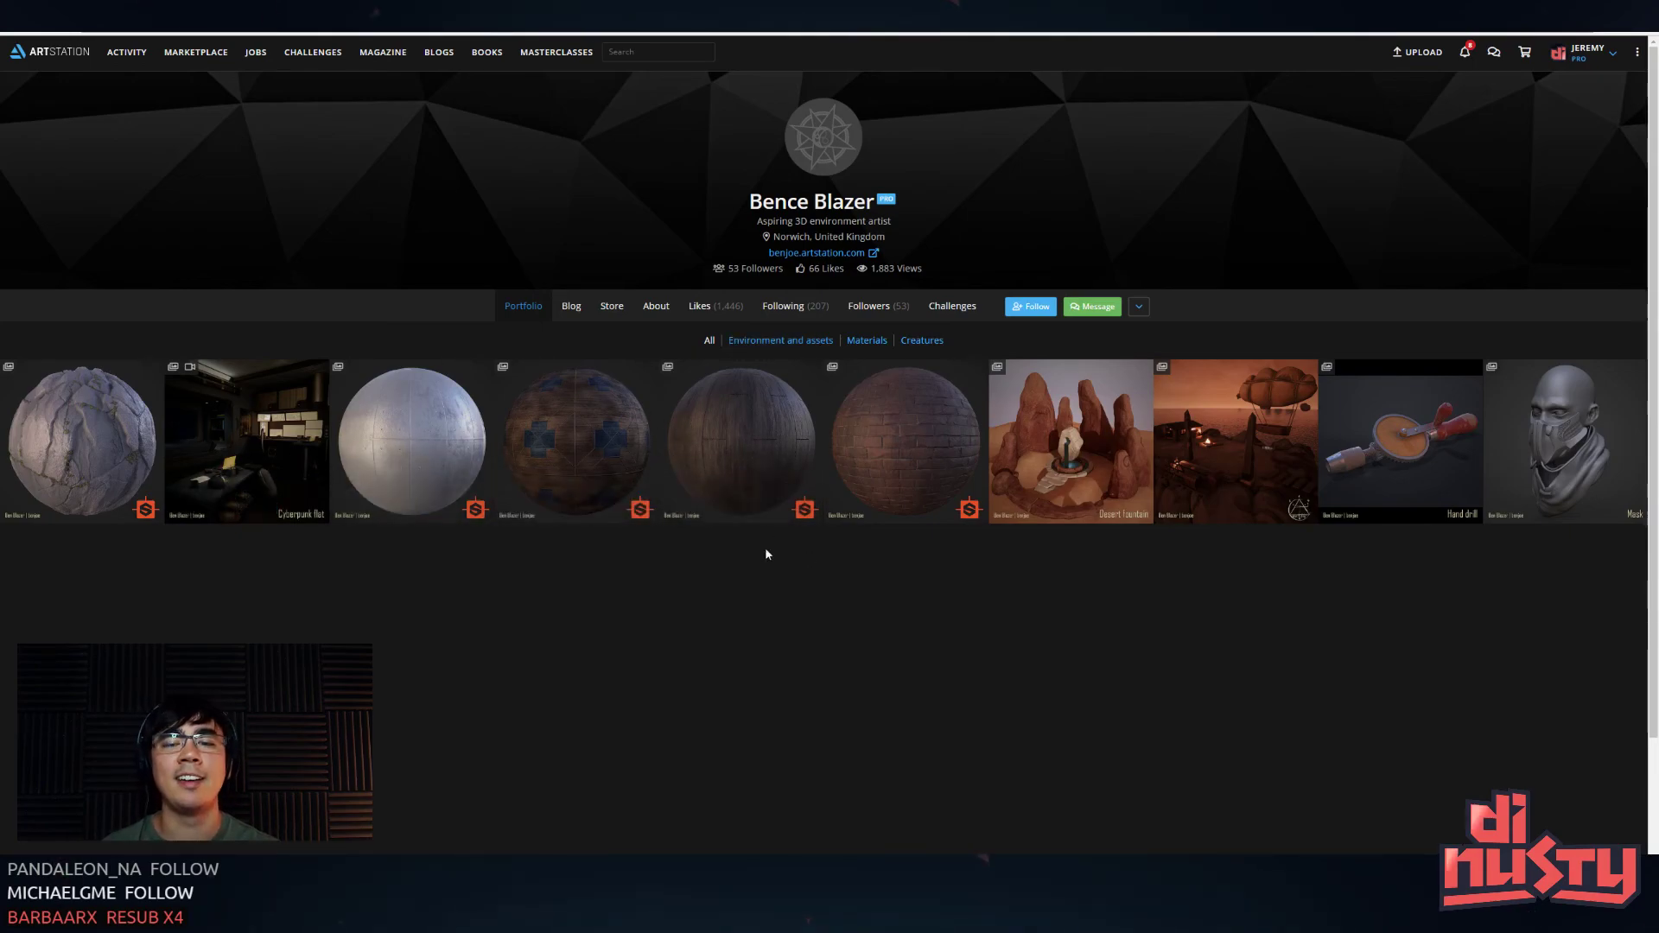
- Look briefly at the Wooden tiles project and the Cyber flat stills, returning to the portfolio overview
{"action": "left_click", "coordinate": [566, 456]}
{"action": "key", "text": "Escape"}
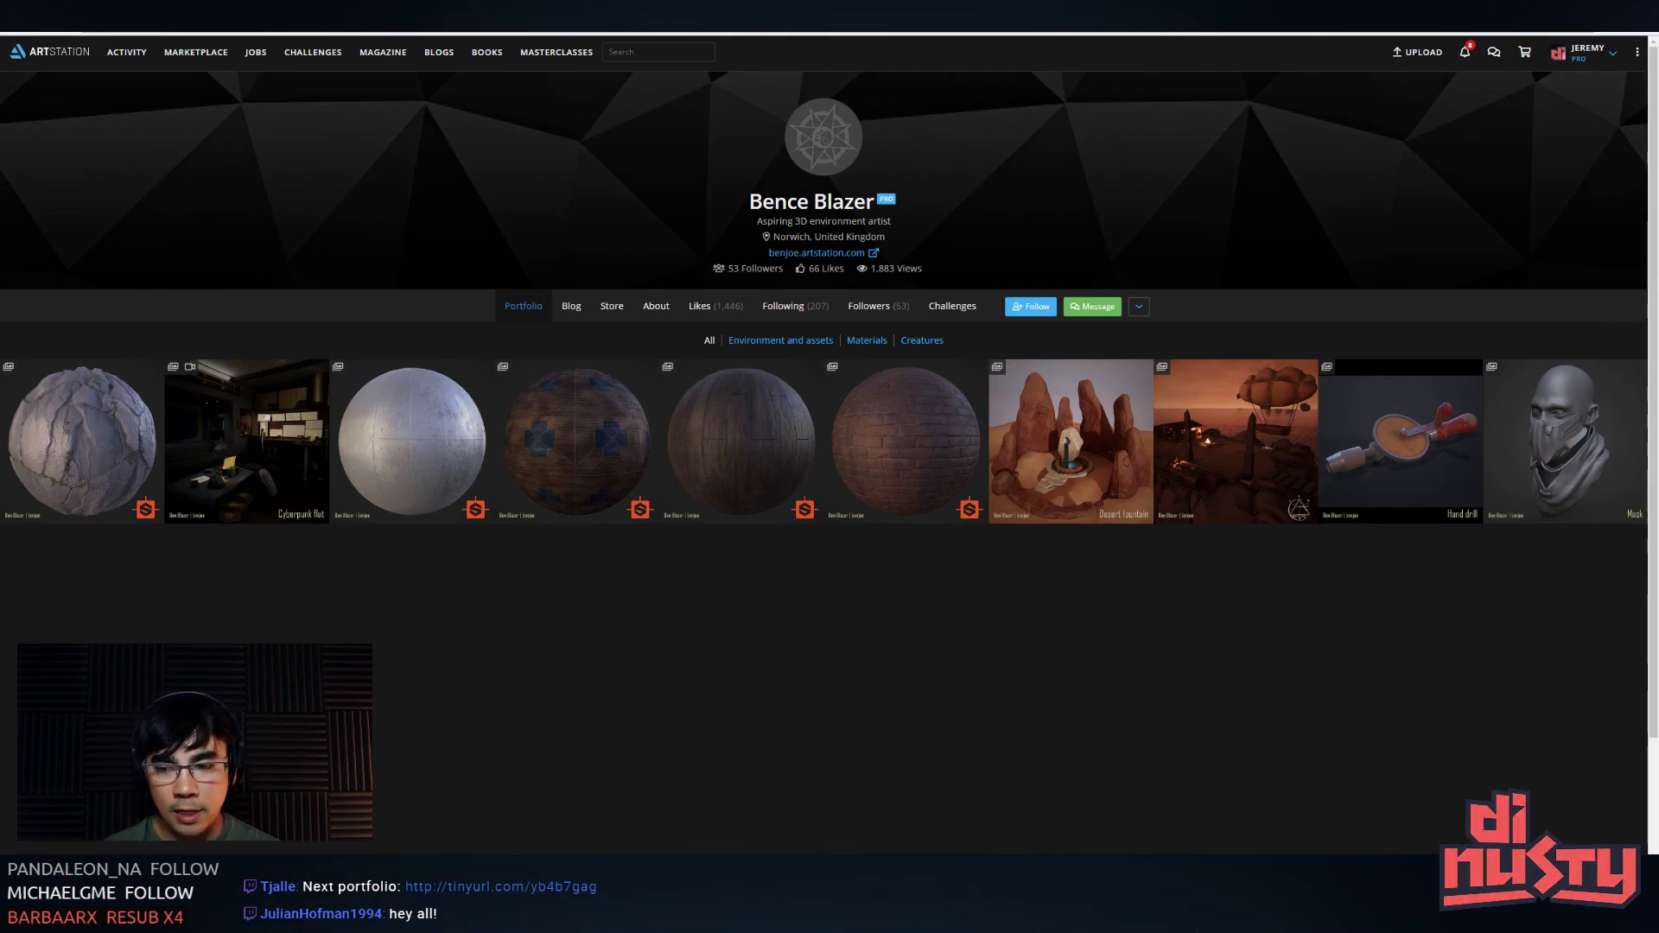
{"action": "left_click", "coordinate": [240, 455]}
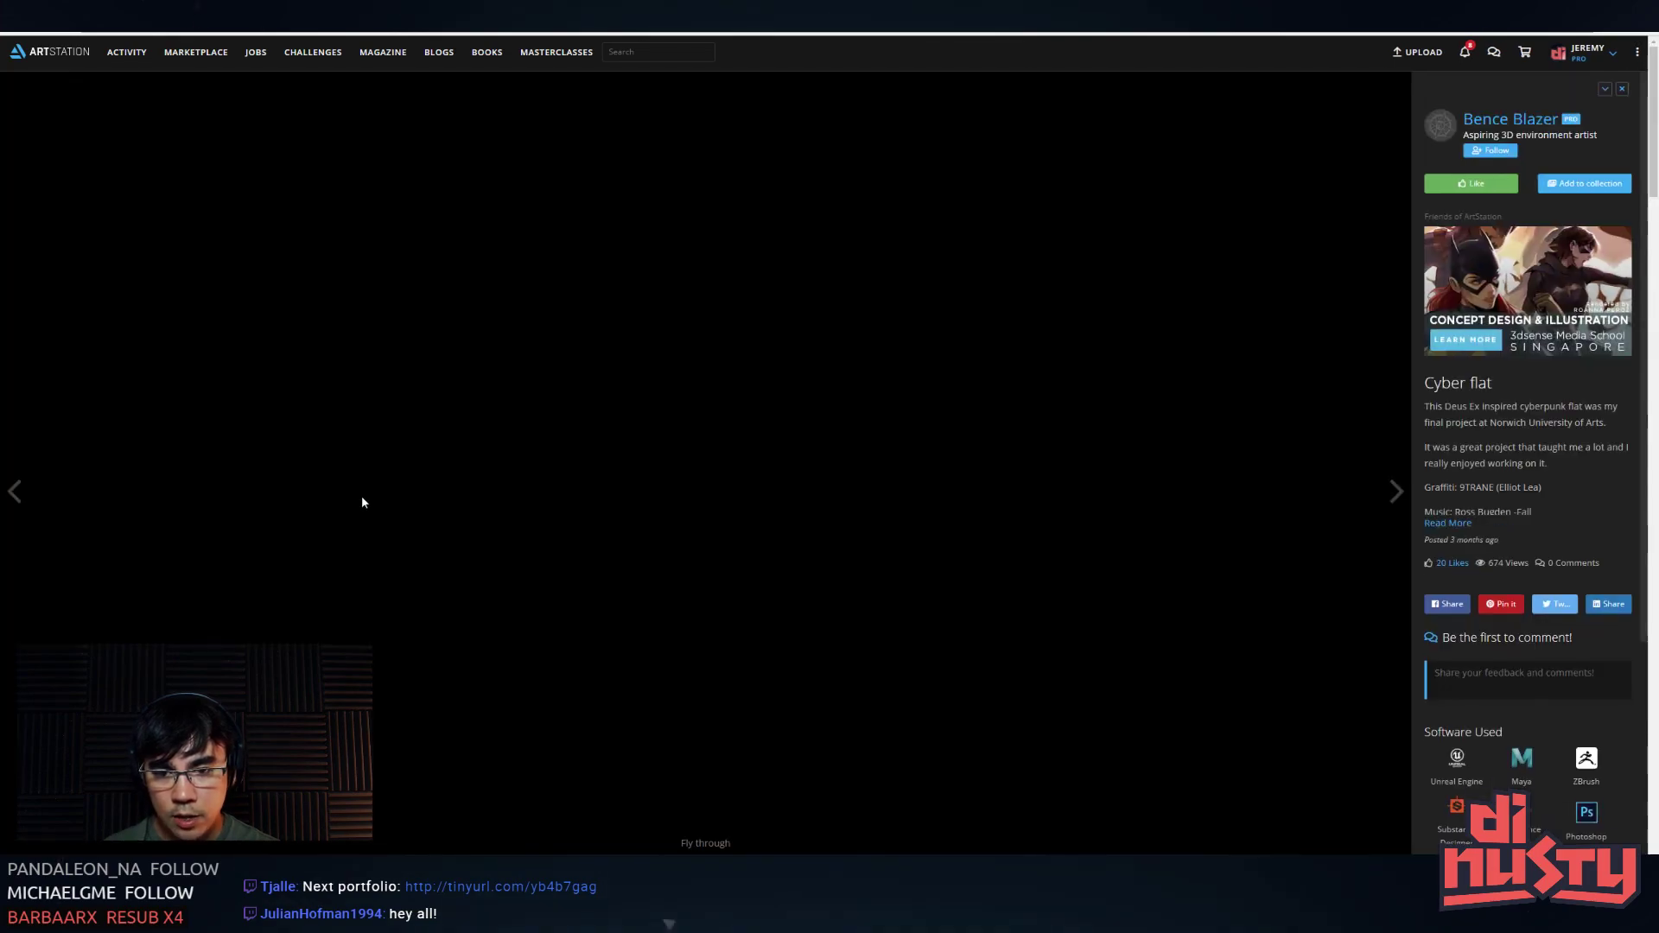
{"action": "scroll", "coordinate": [693, 601], "scroll_direction": "down", "scroll_amount": 9}
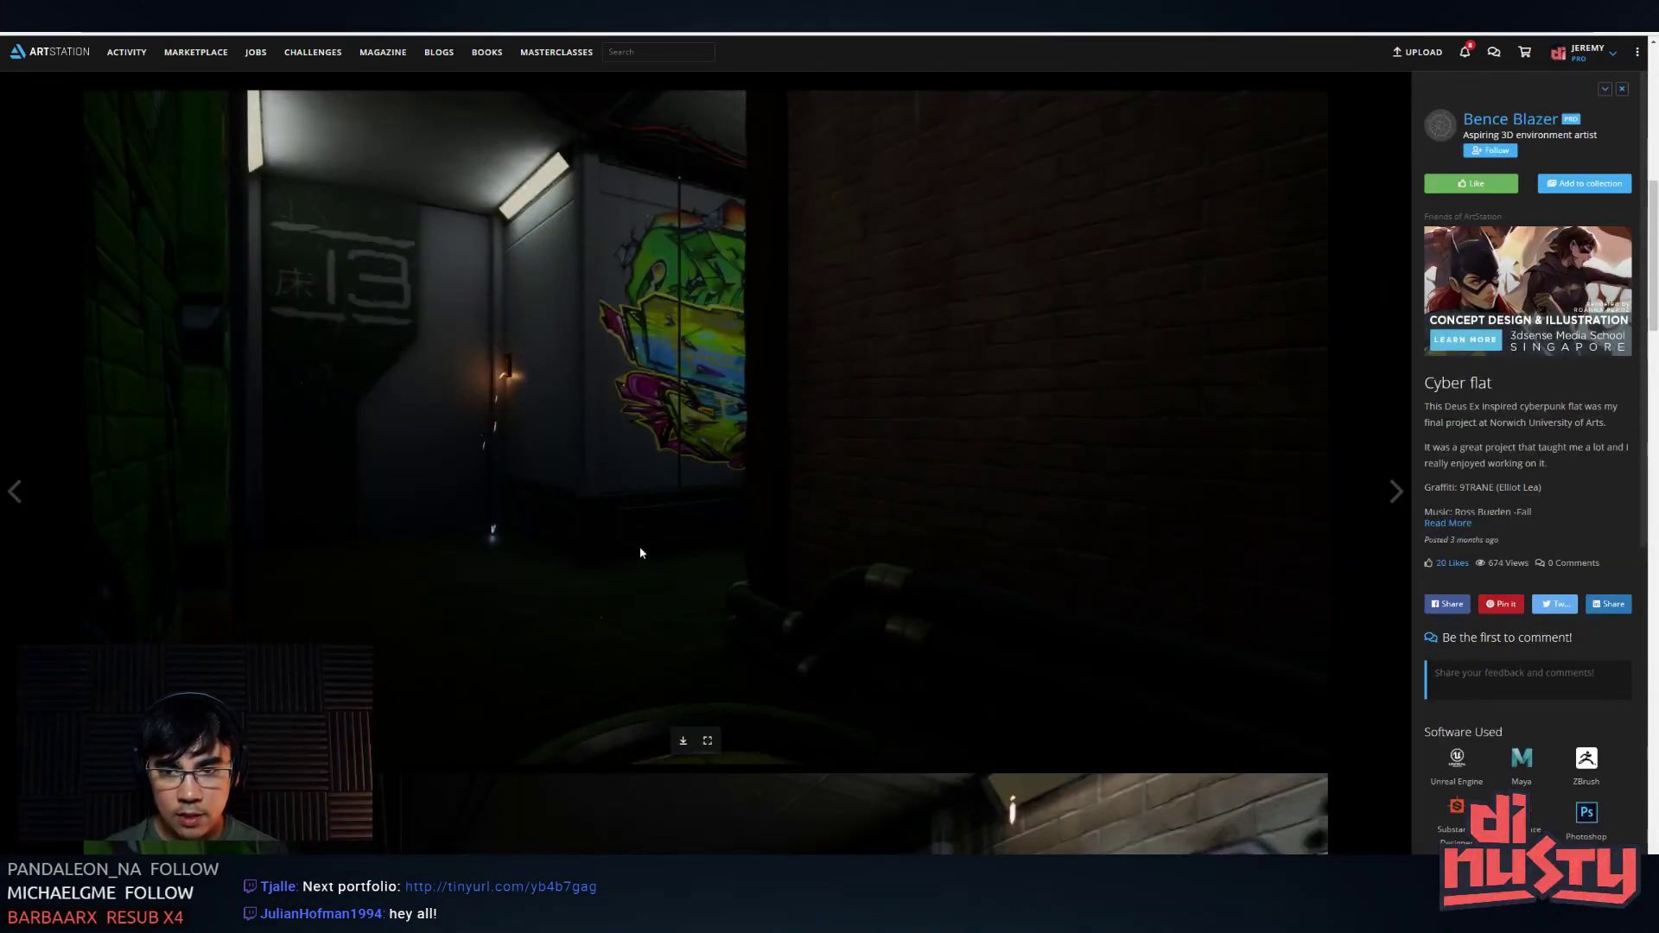
{"action": "key", "text": "Escape"}
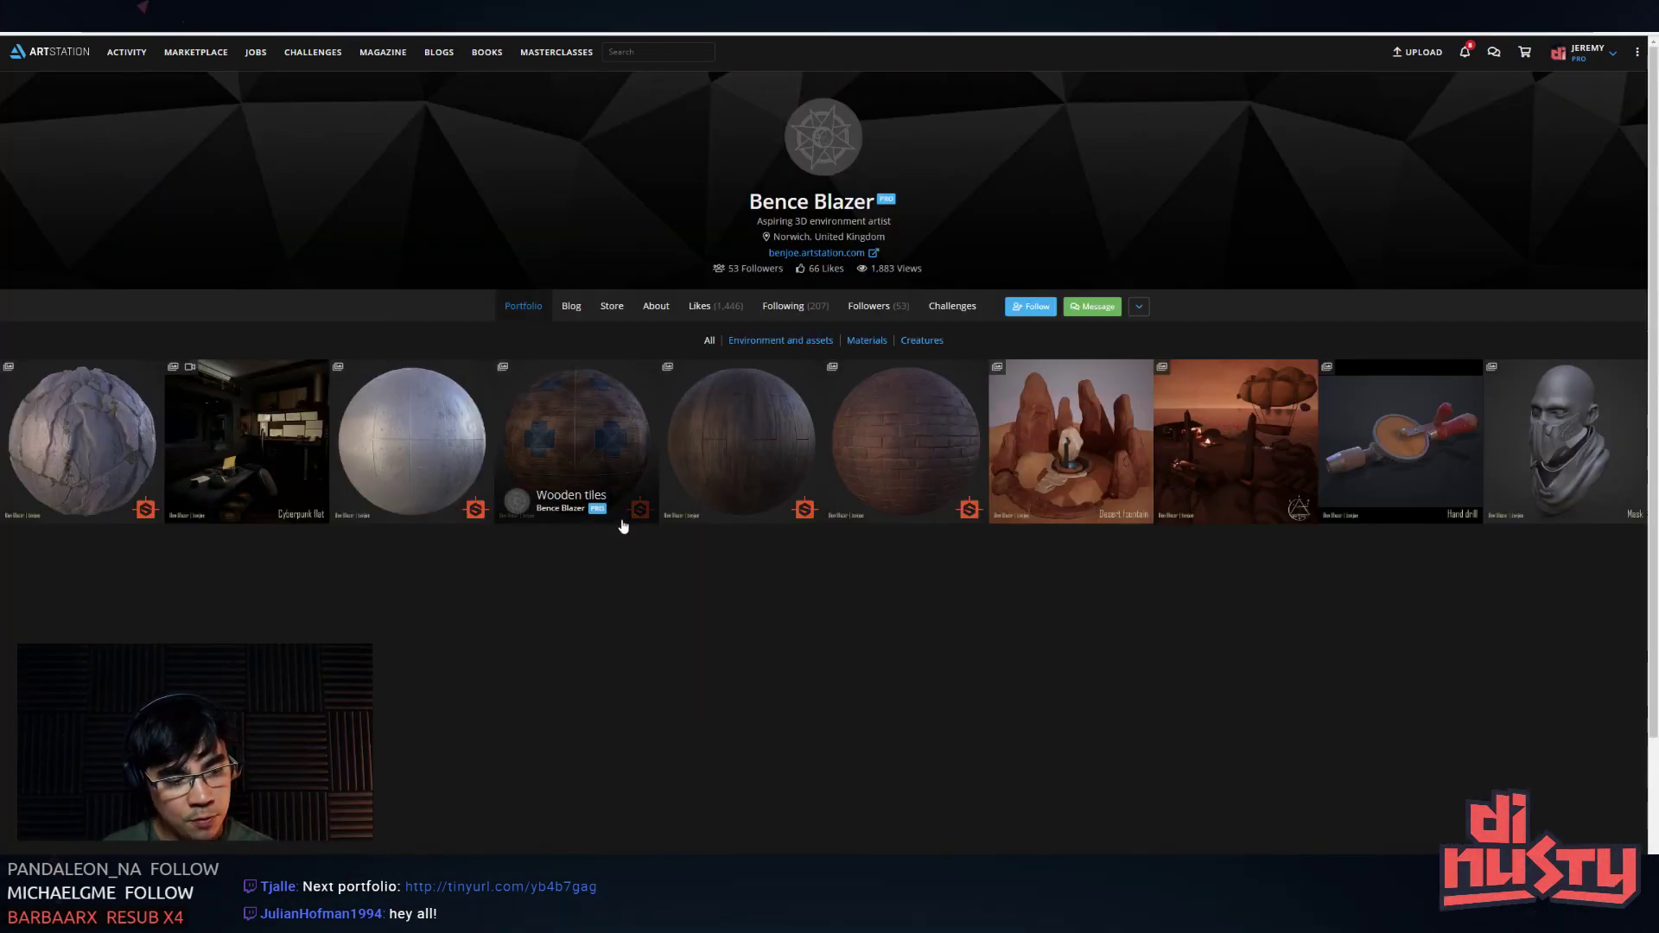